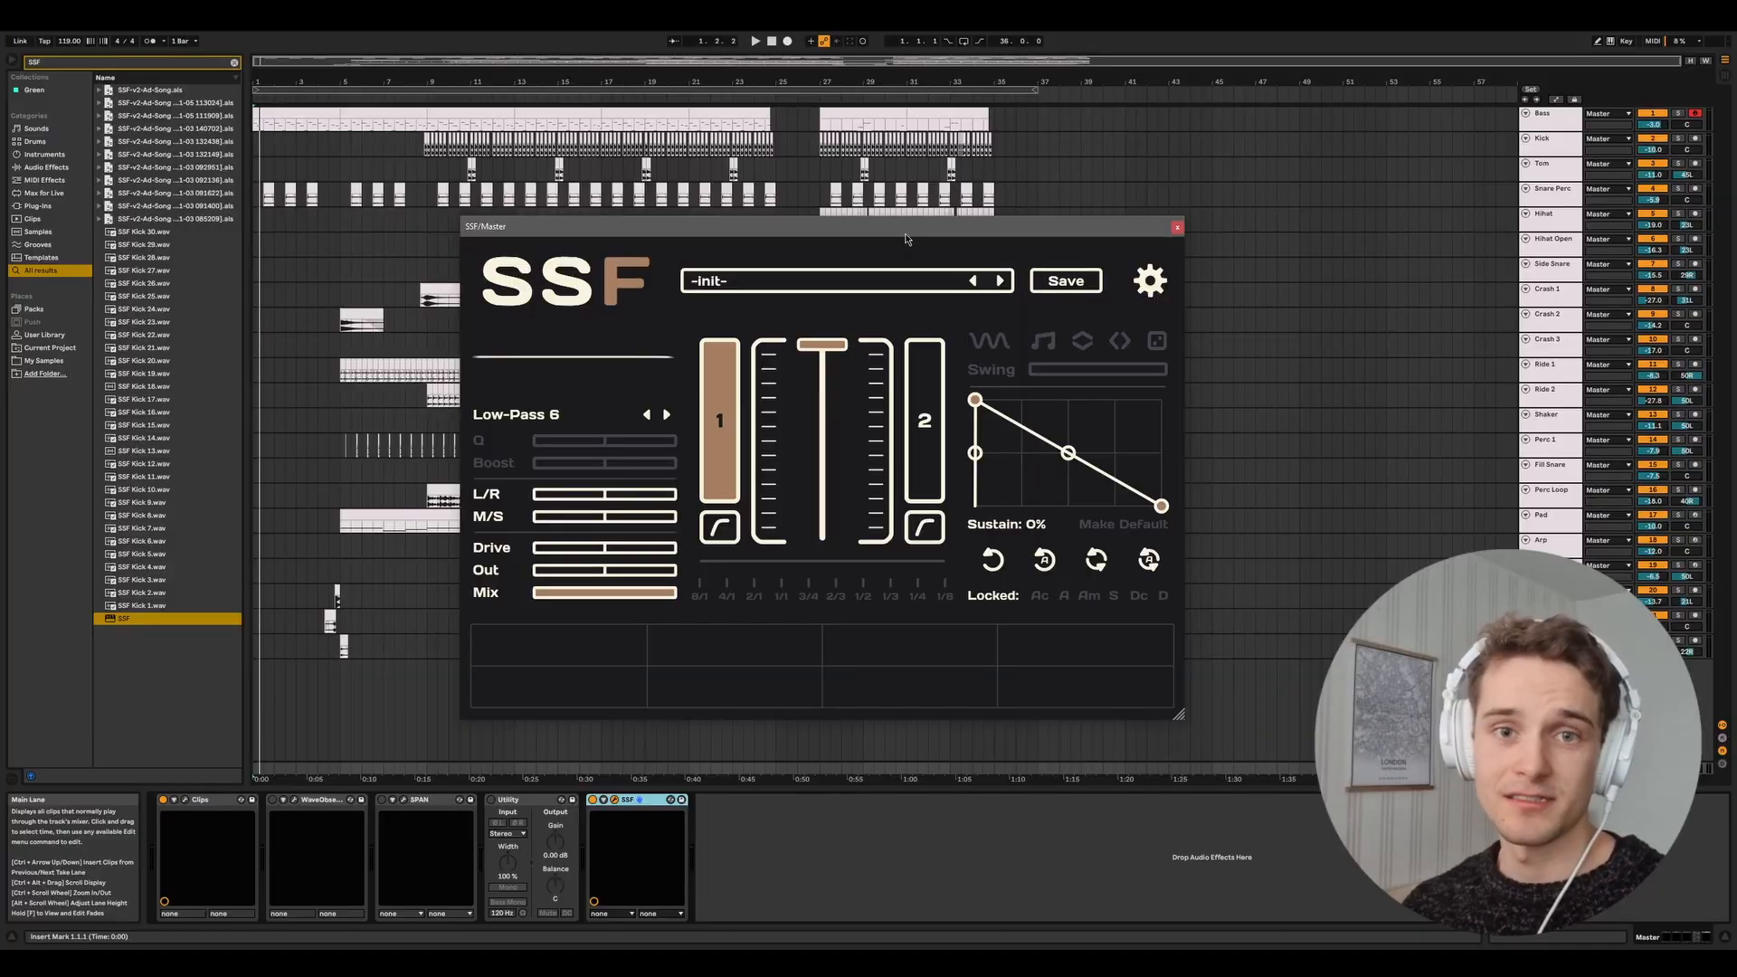
drag(906, 238, 907, 230)
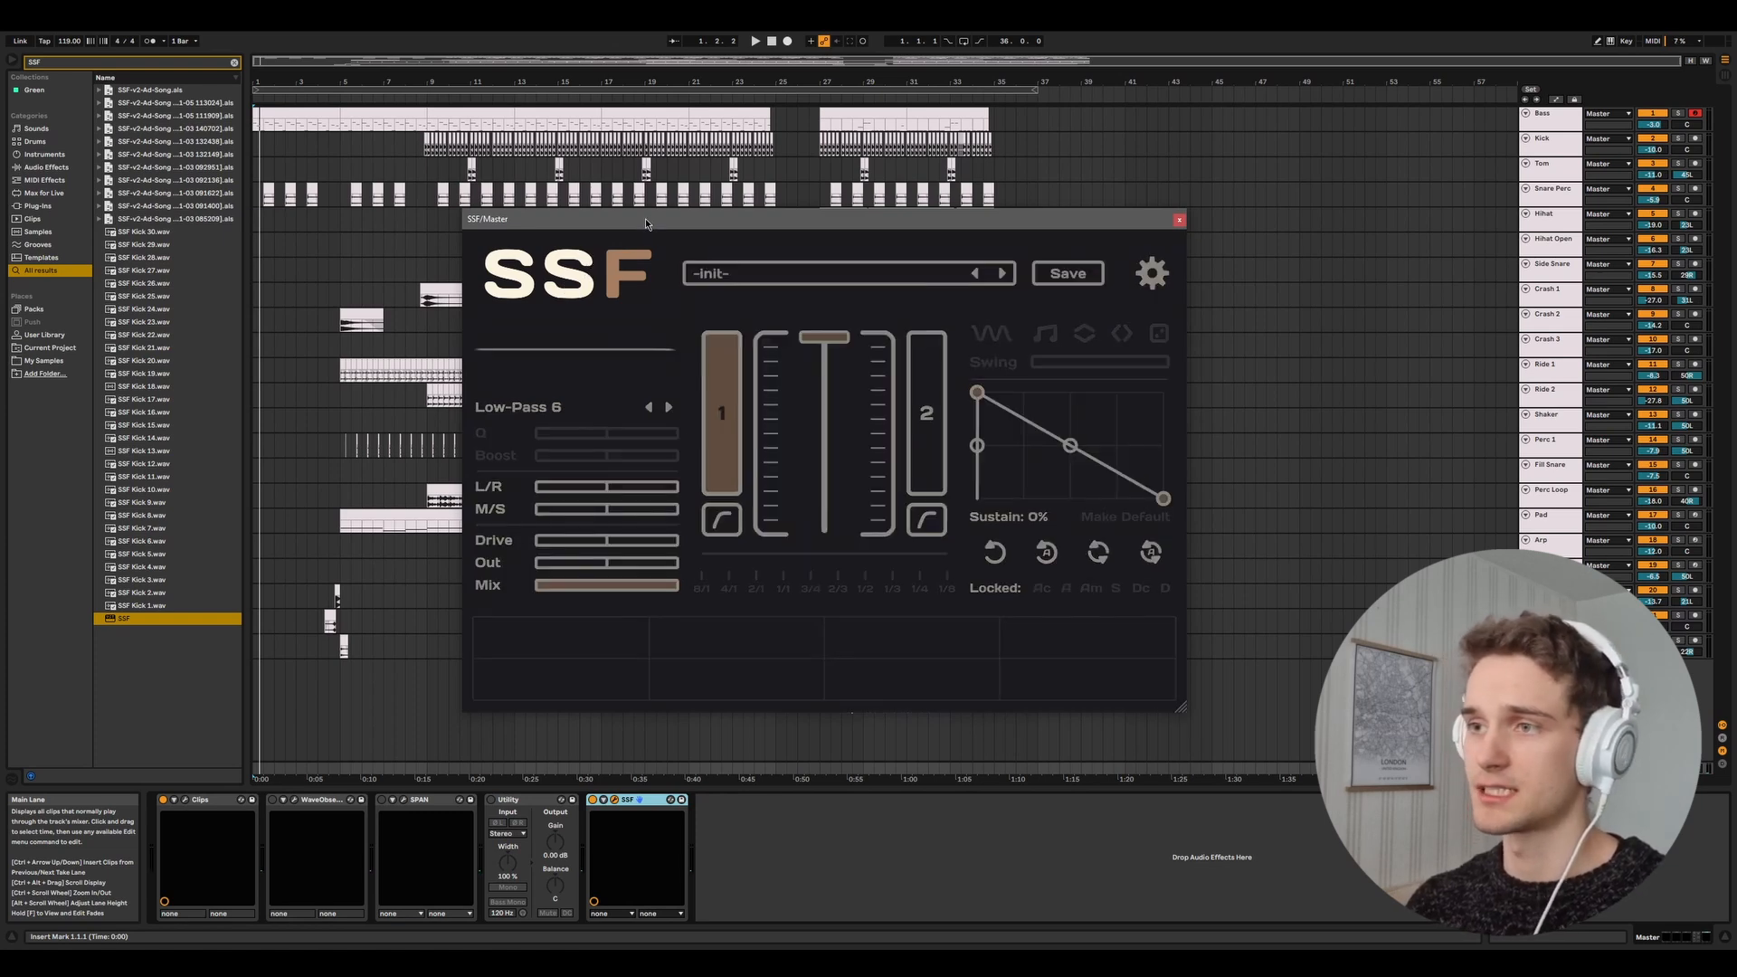
drag(649, 224, 649, 228)
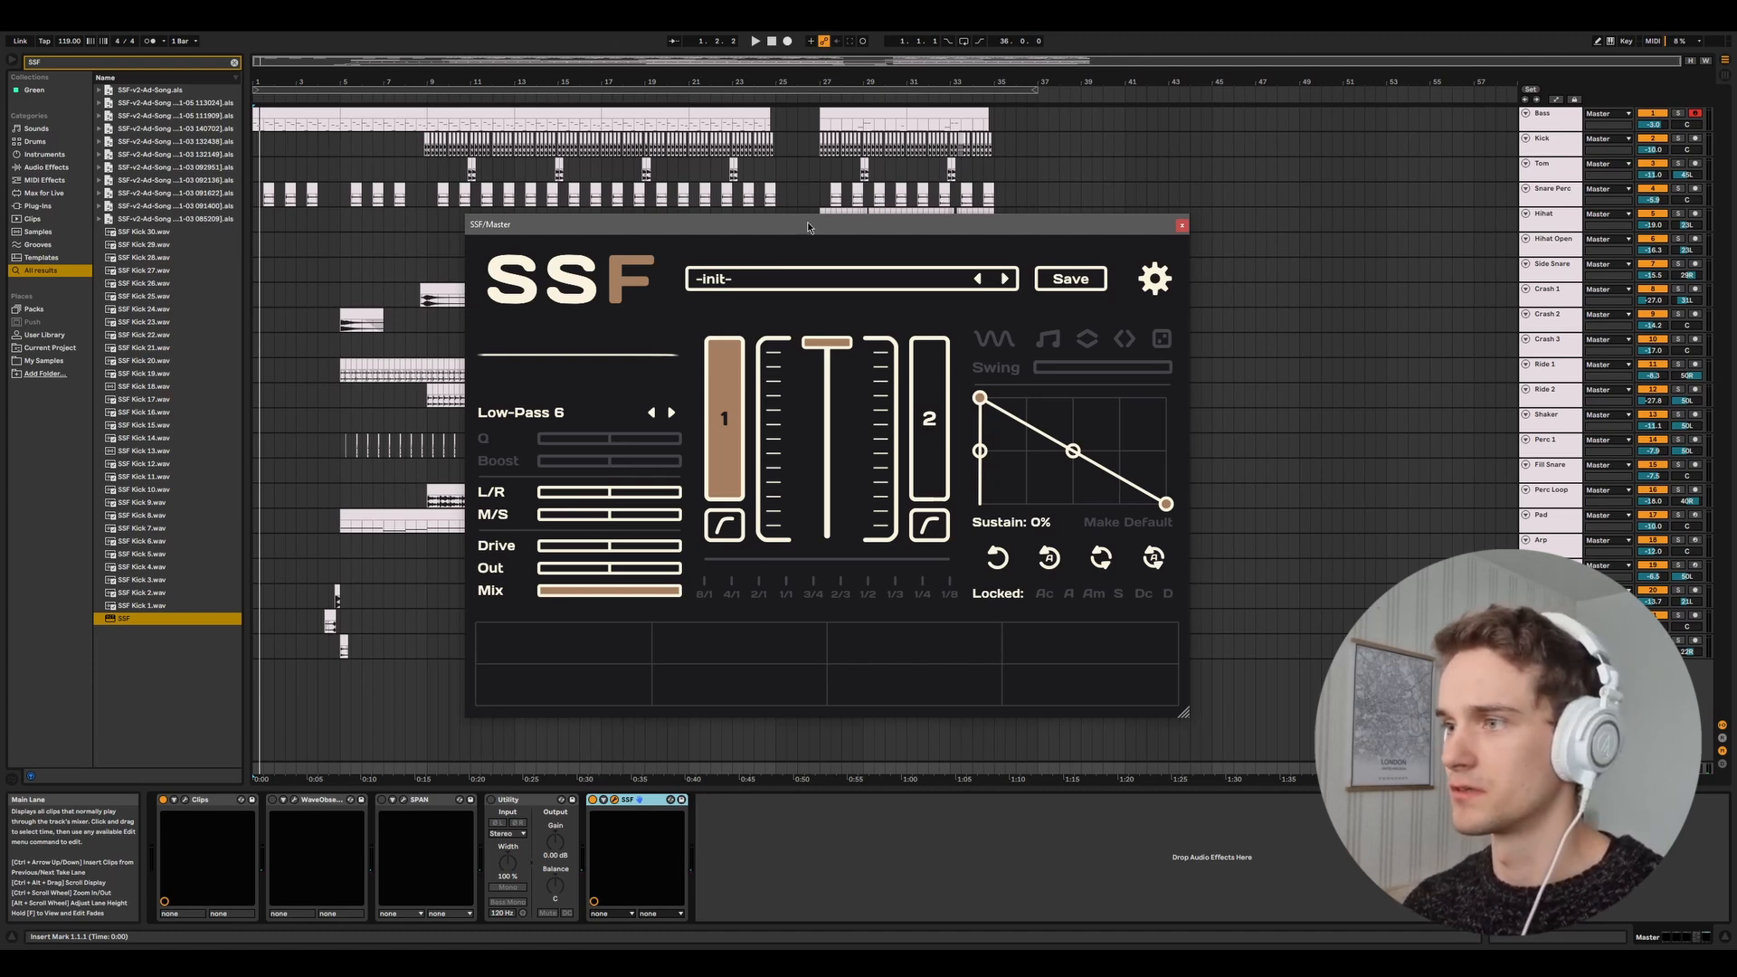
drag(808, 227, 808, 236)
Look through the SSF preset categories, including the presets stored under User.
click(841, 287)
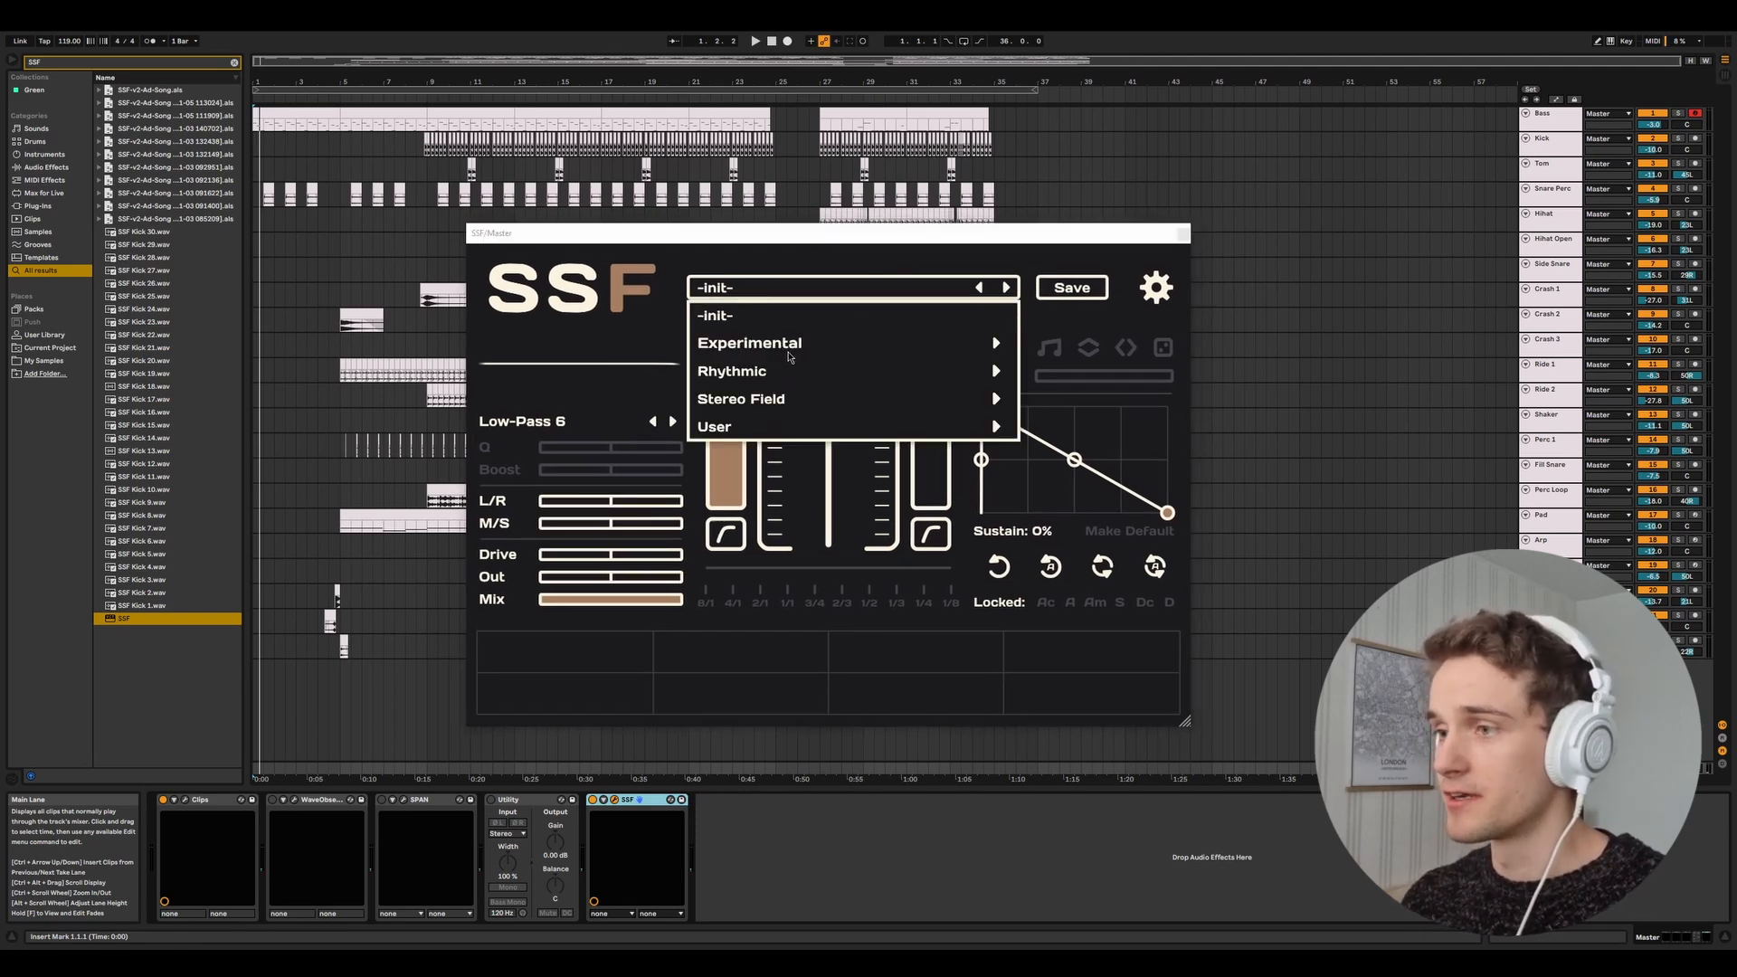
mouse_move(818, 371)
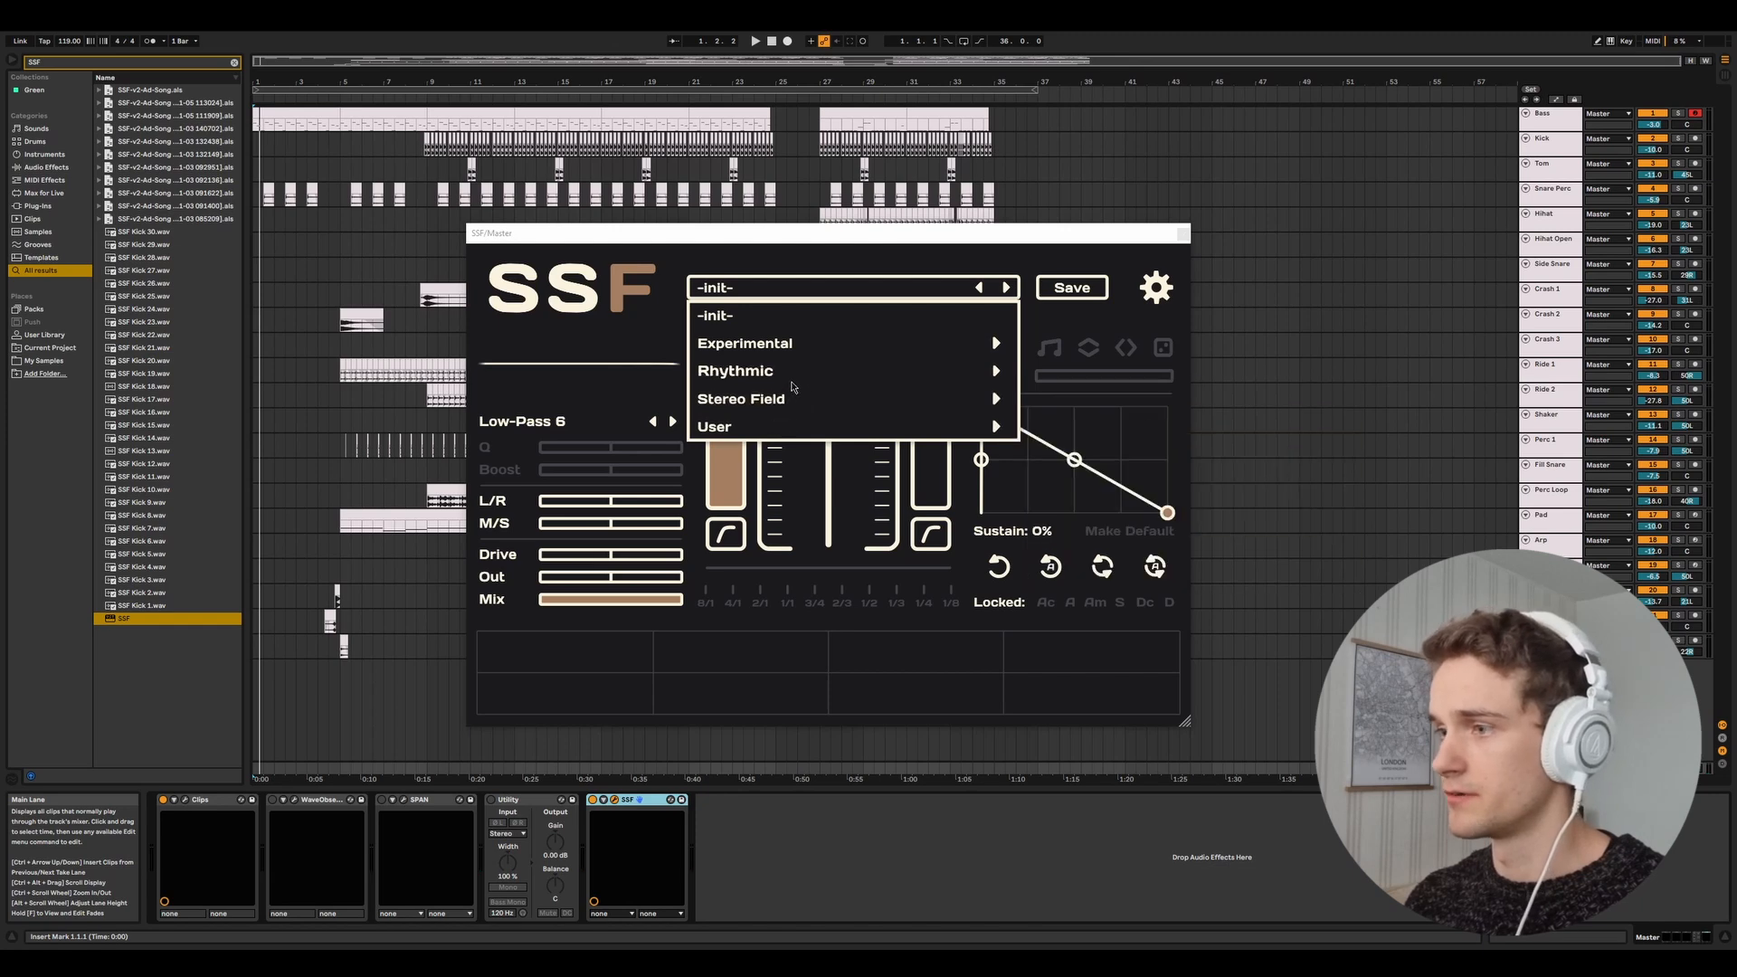
mouse_move(775, 429)
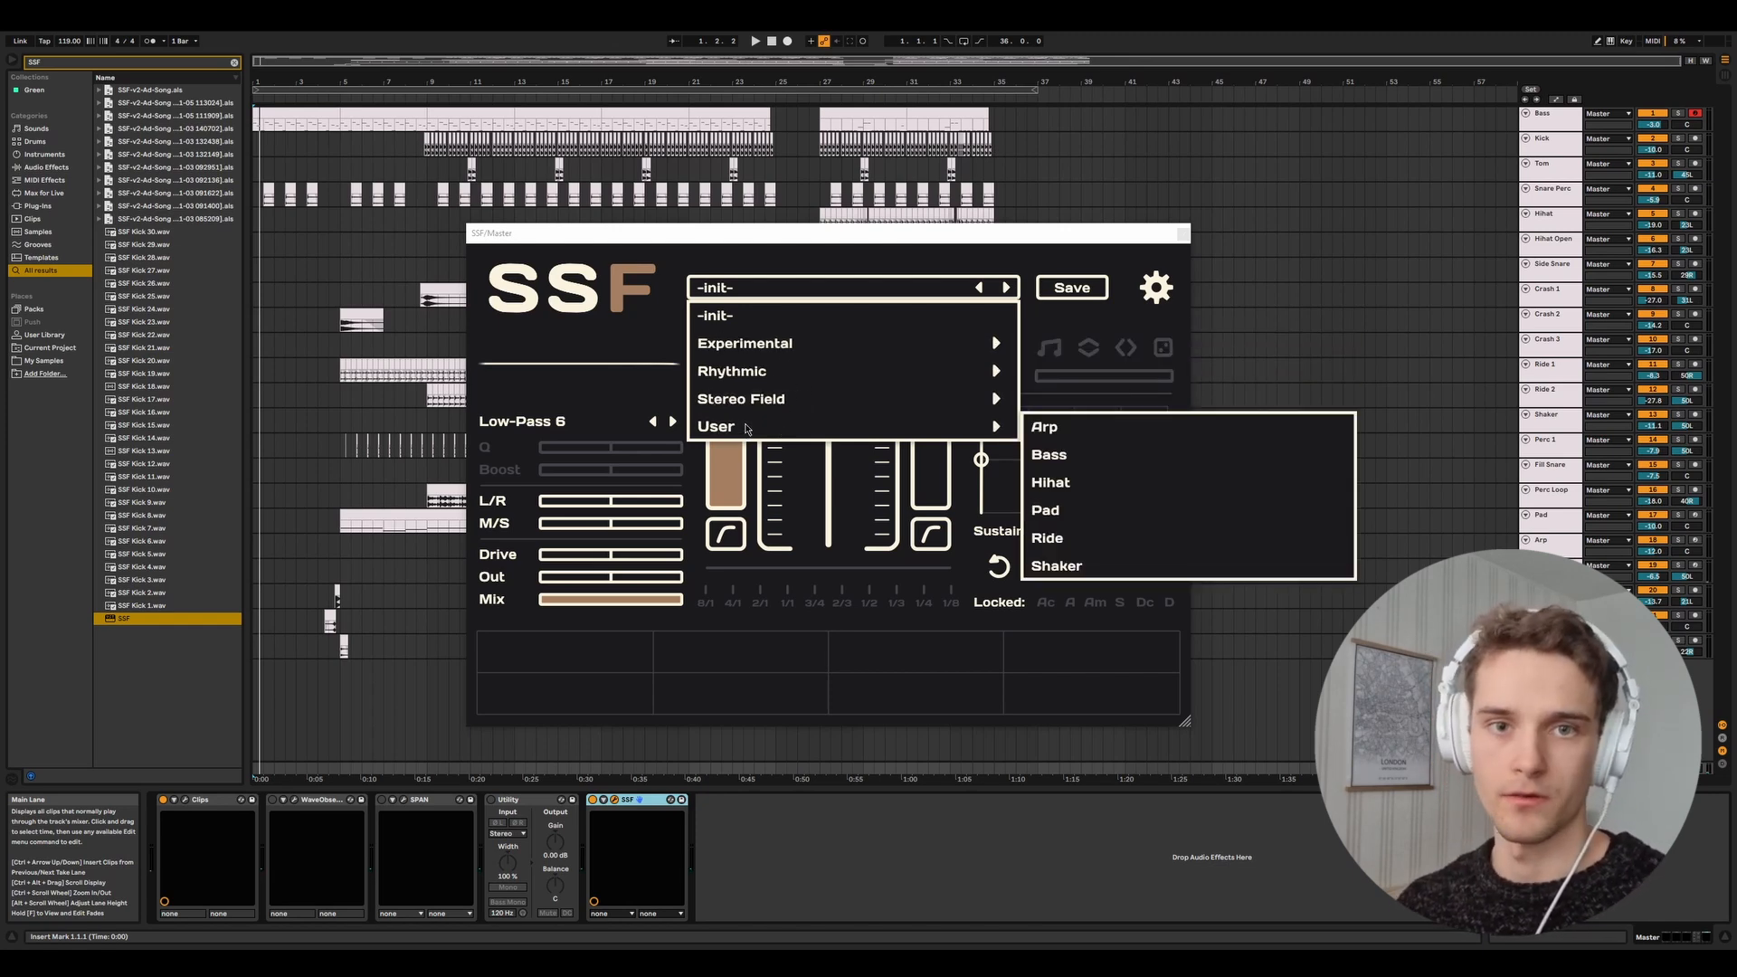
Examine the SSF plug-in settings for the GUI theme and frame rate.
click(1152, 296)
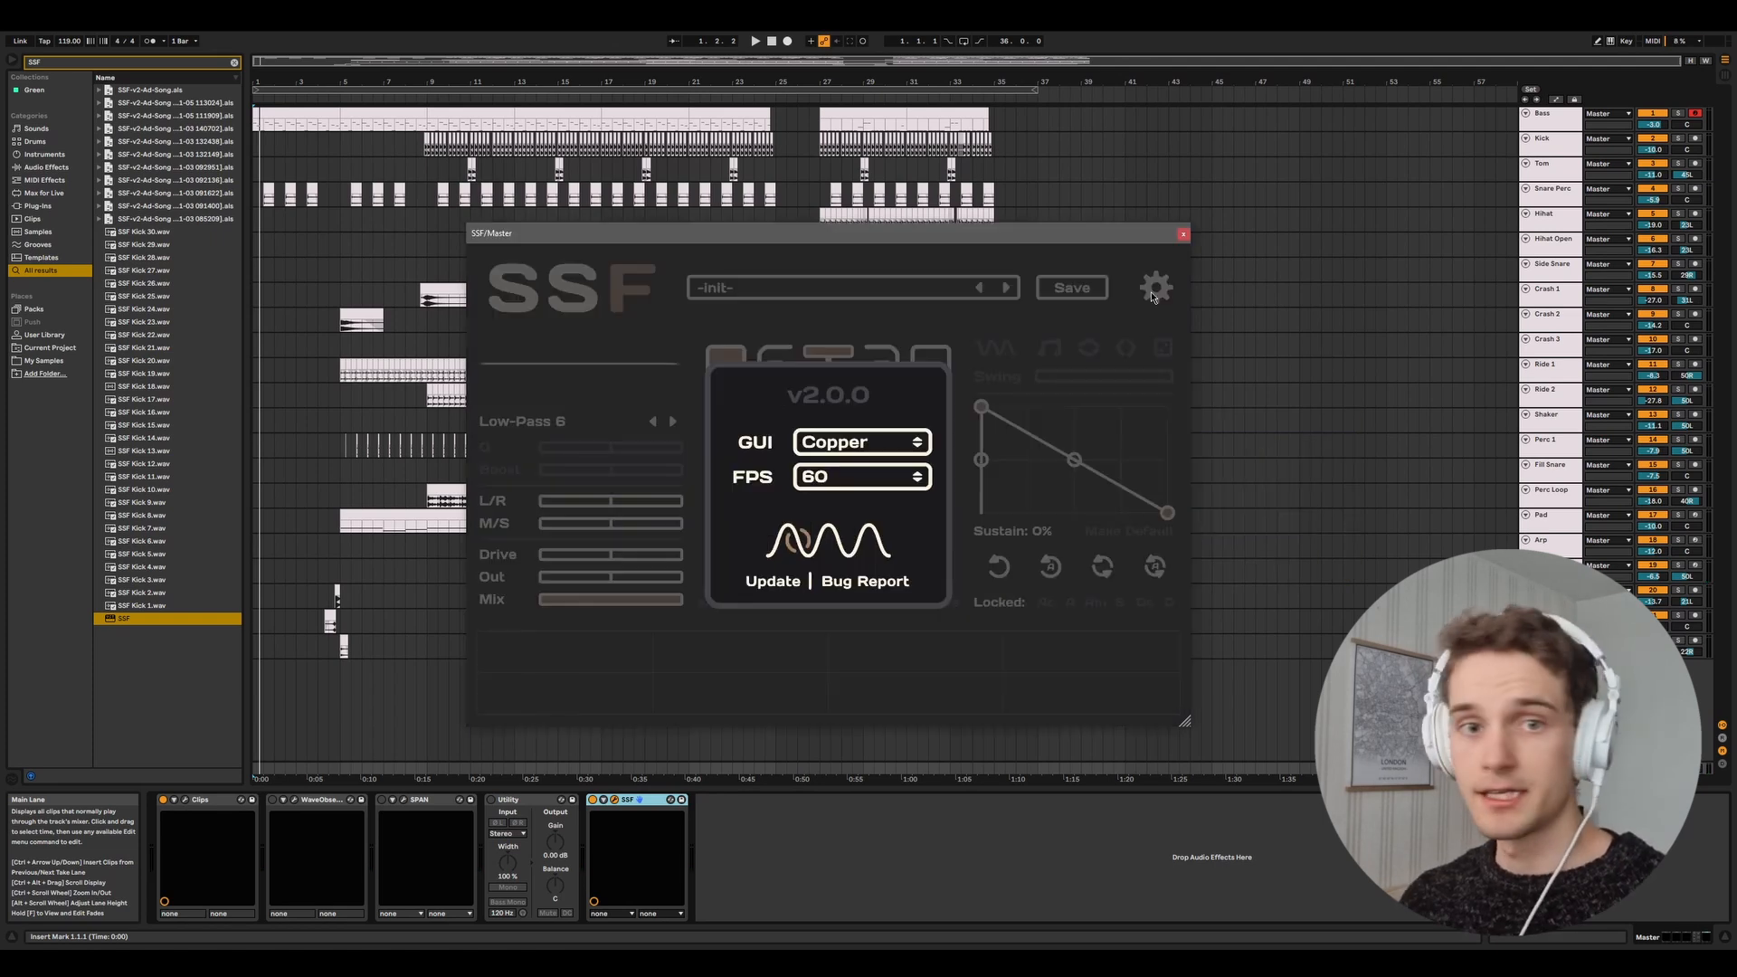
click(827, 441)
click(823, 443)
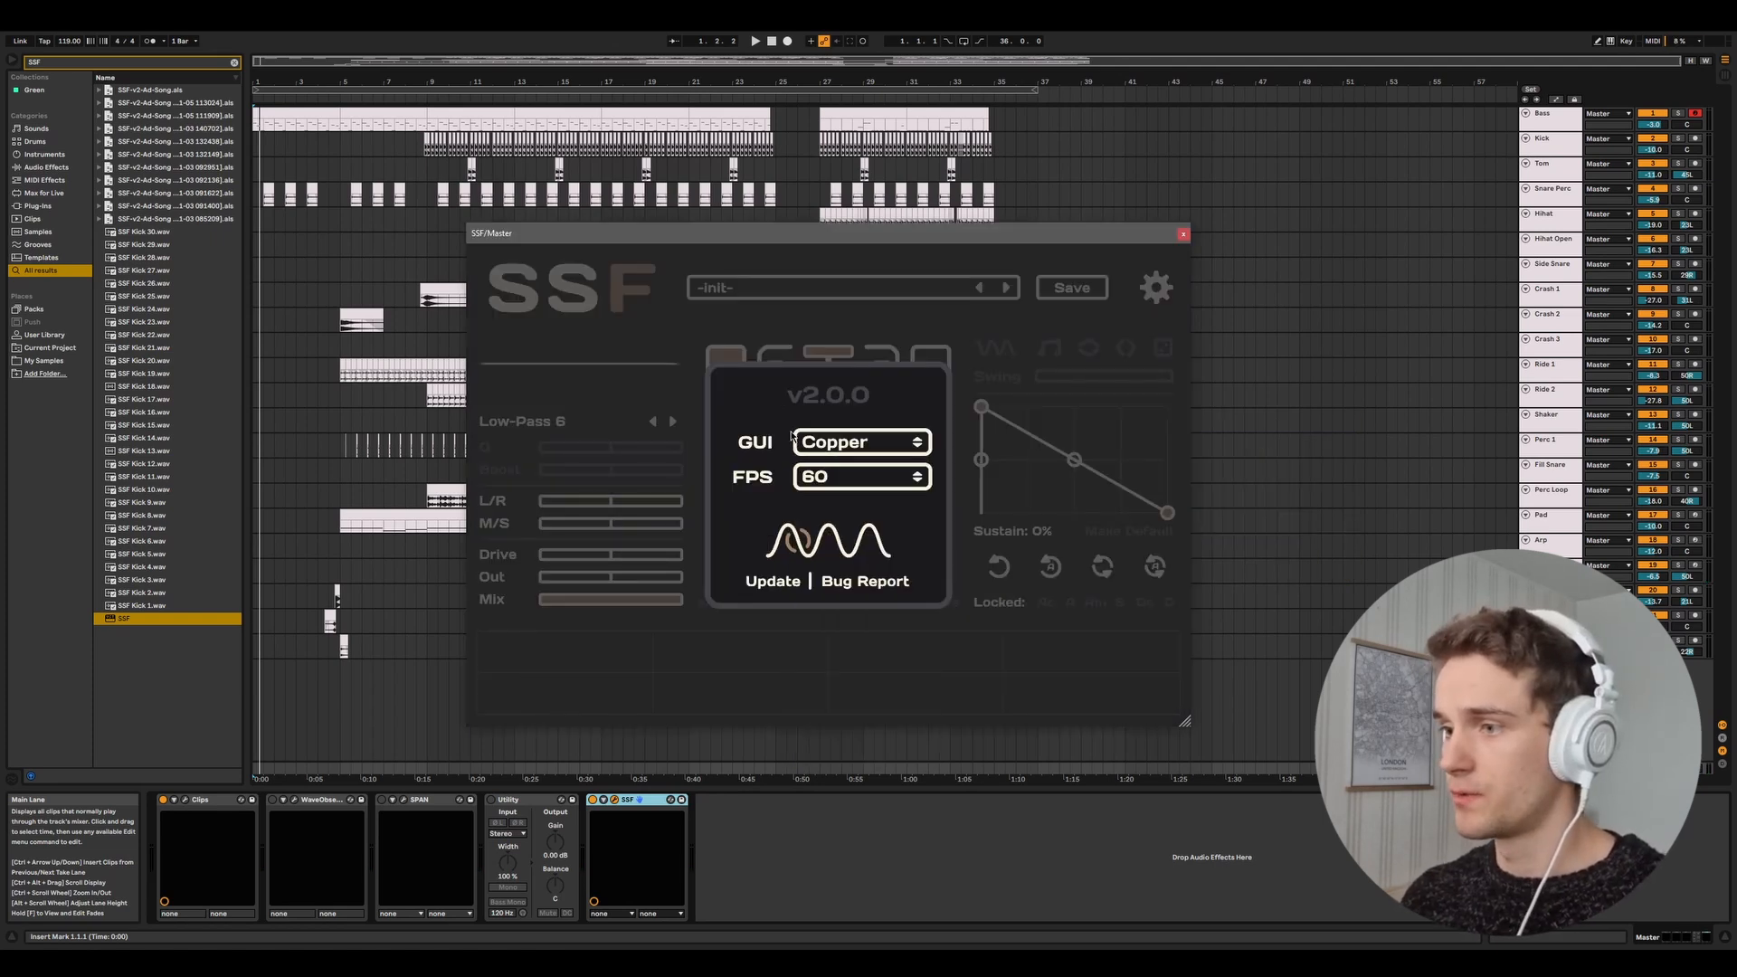
click(827, 479)
click(837, 535)
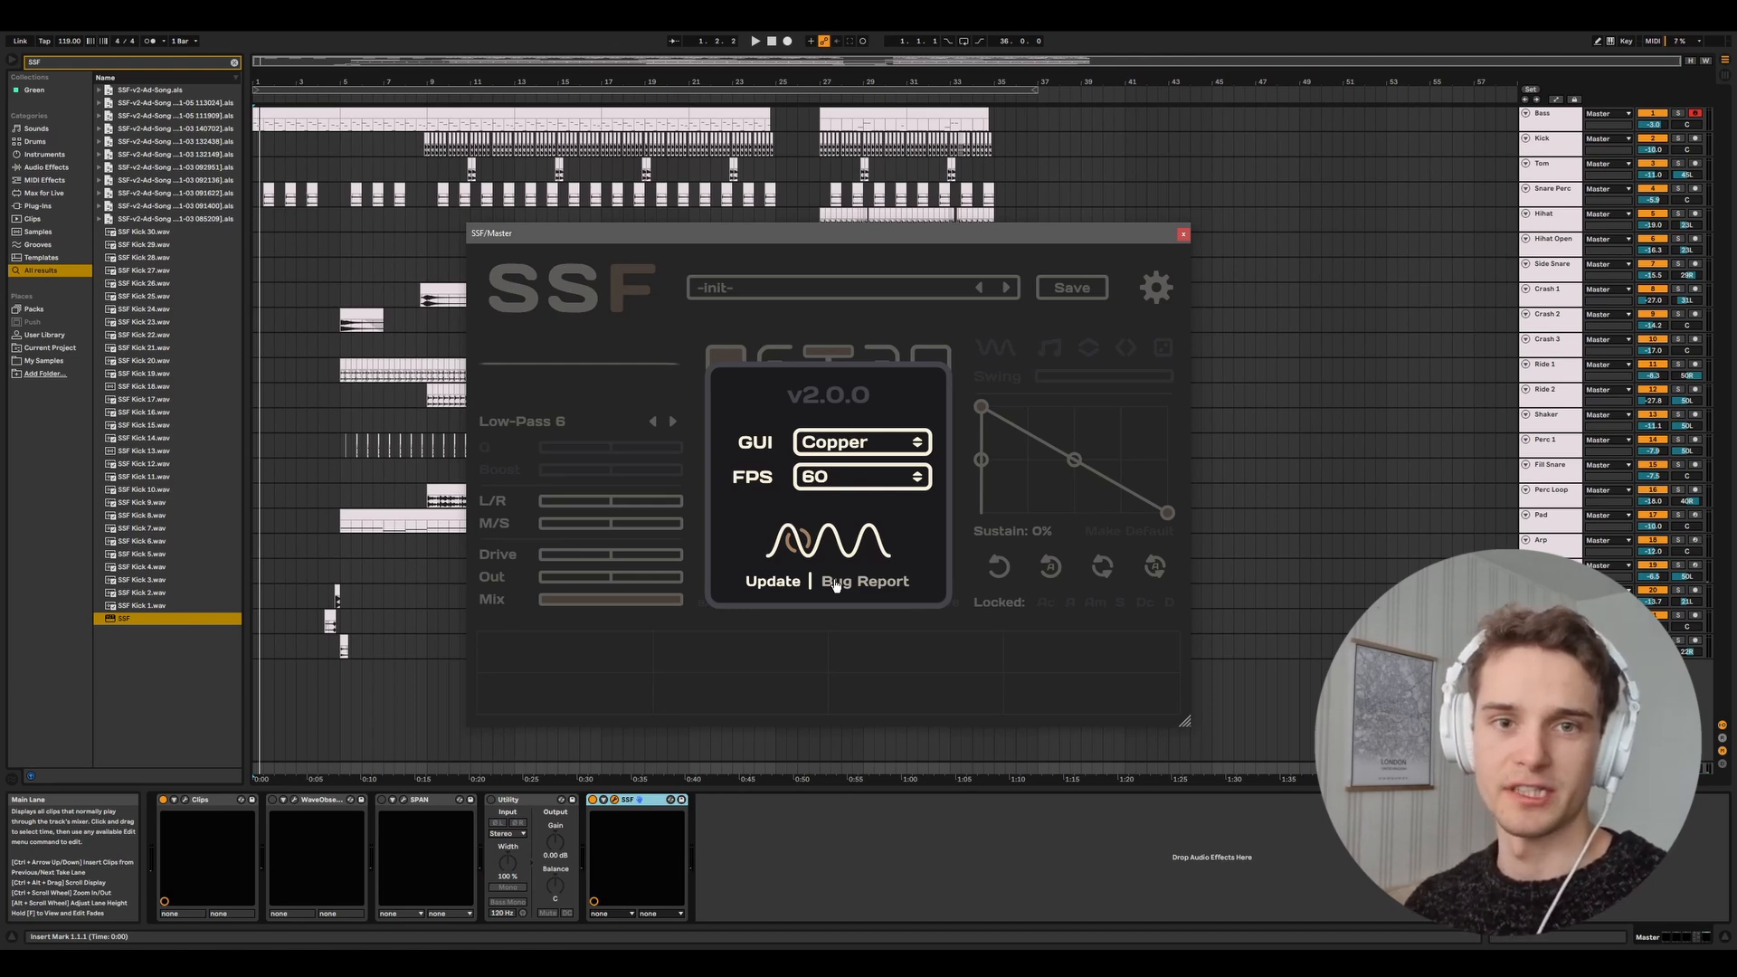
Set the playback start to the beginning of the arrangement and bring the master track's SSF window back into view.
drag(632, 239, 653, 232)
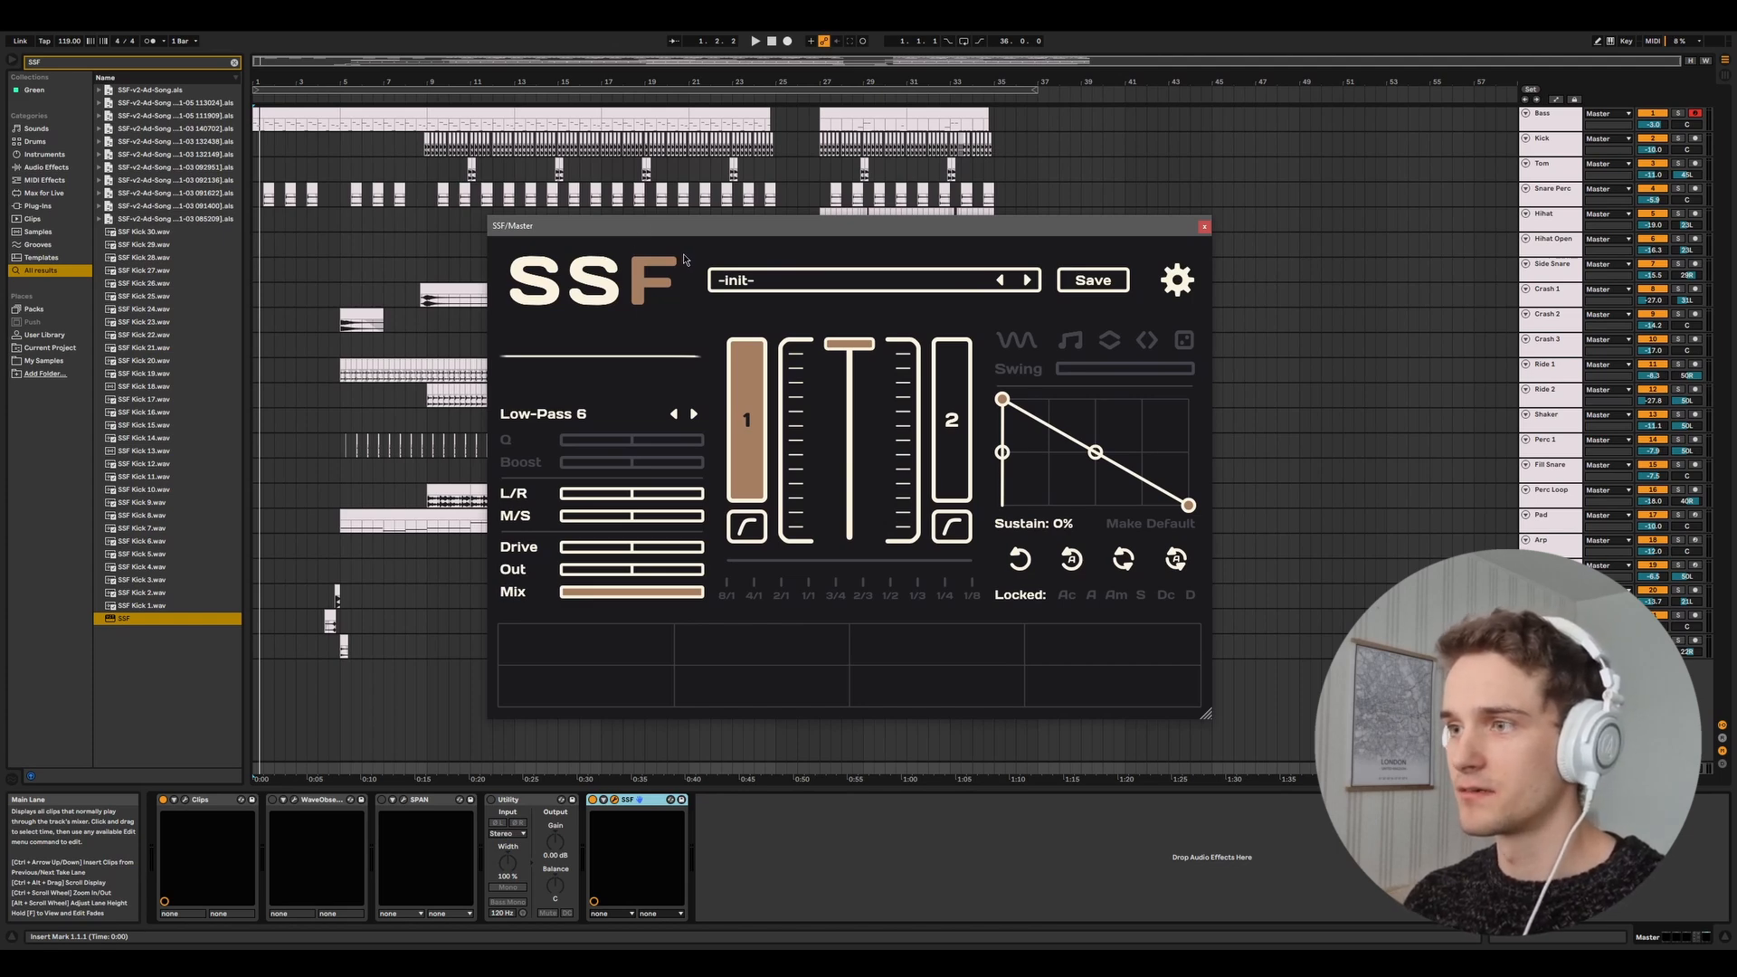
drag(715, 233, 719, 211)
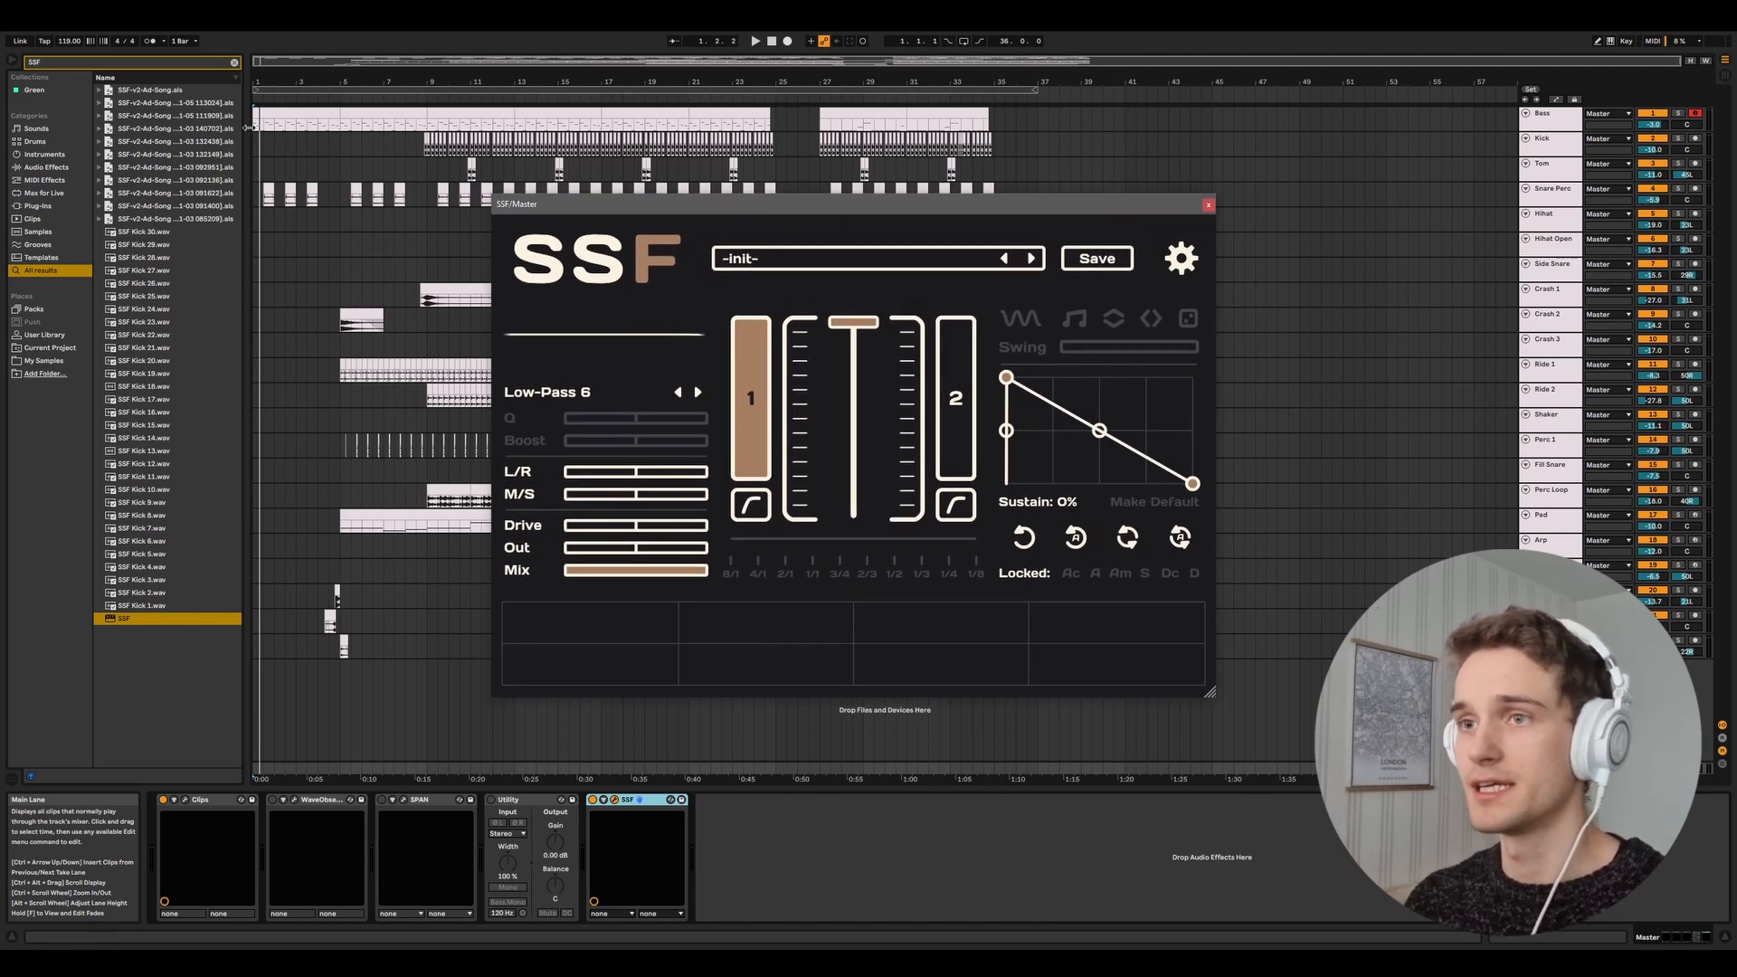
click(254, 128)
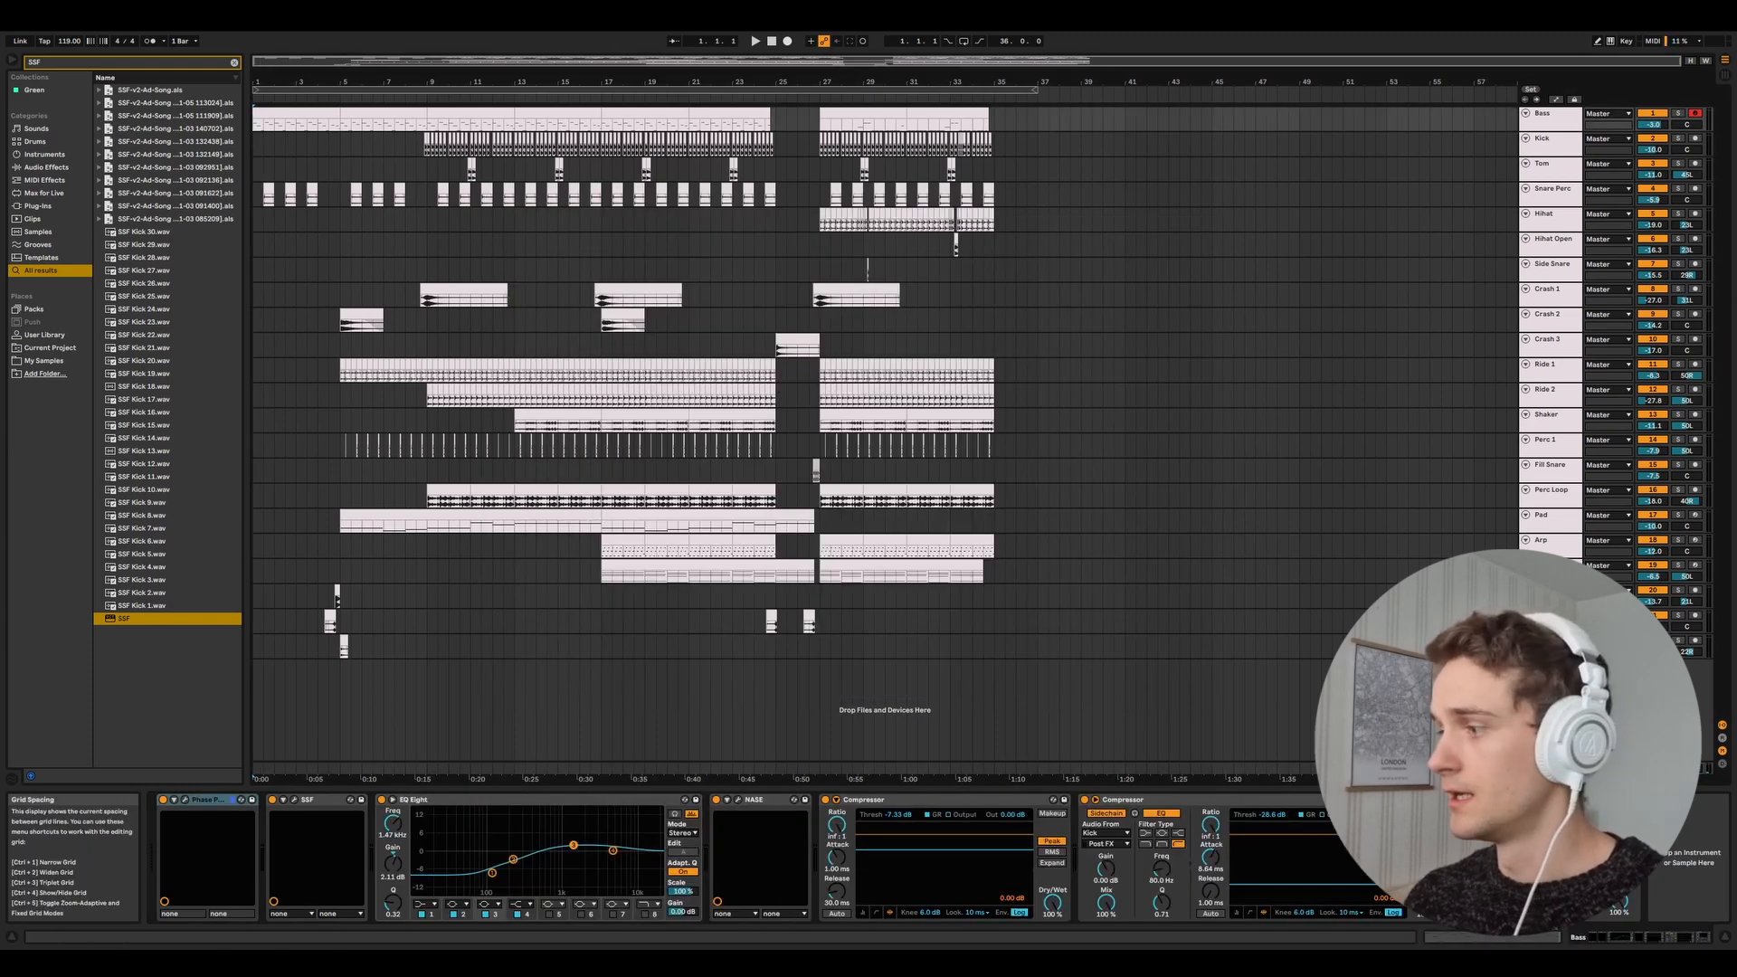
click(1548, 768)
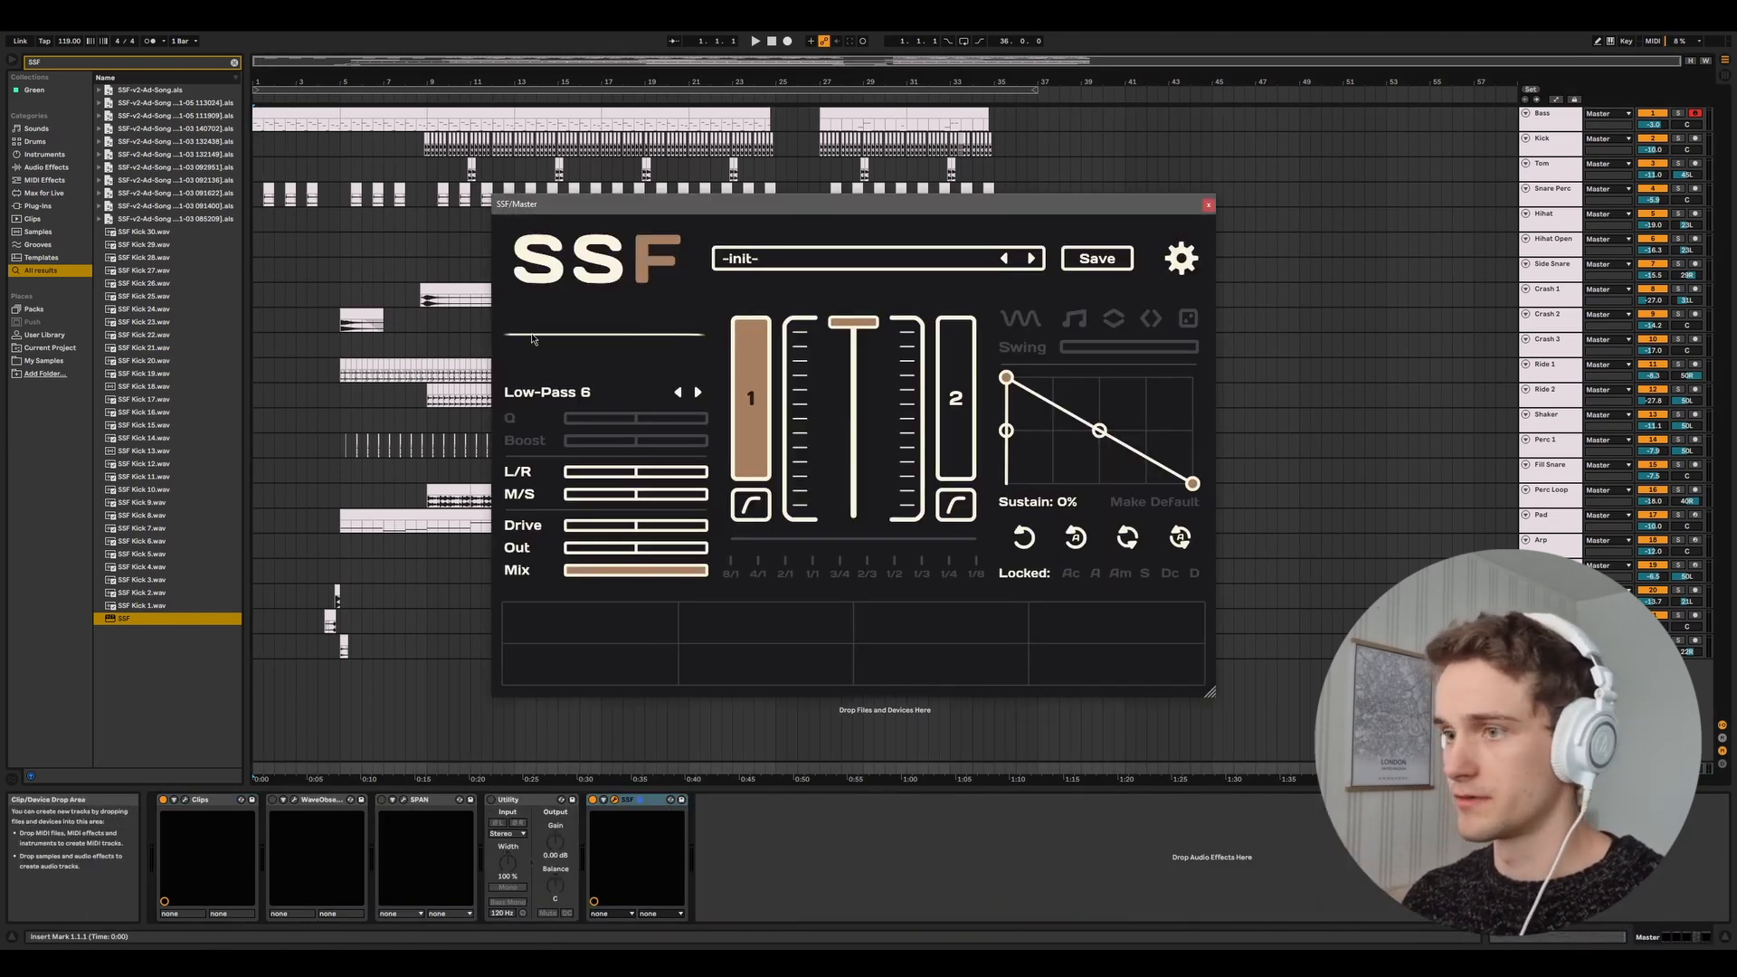
Lower the main filter slider to about the middle of its range.
drag(875, 323, 853, 431)
click(597, 392)
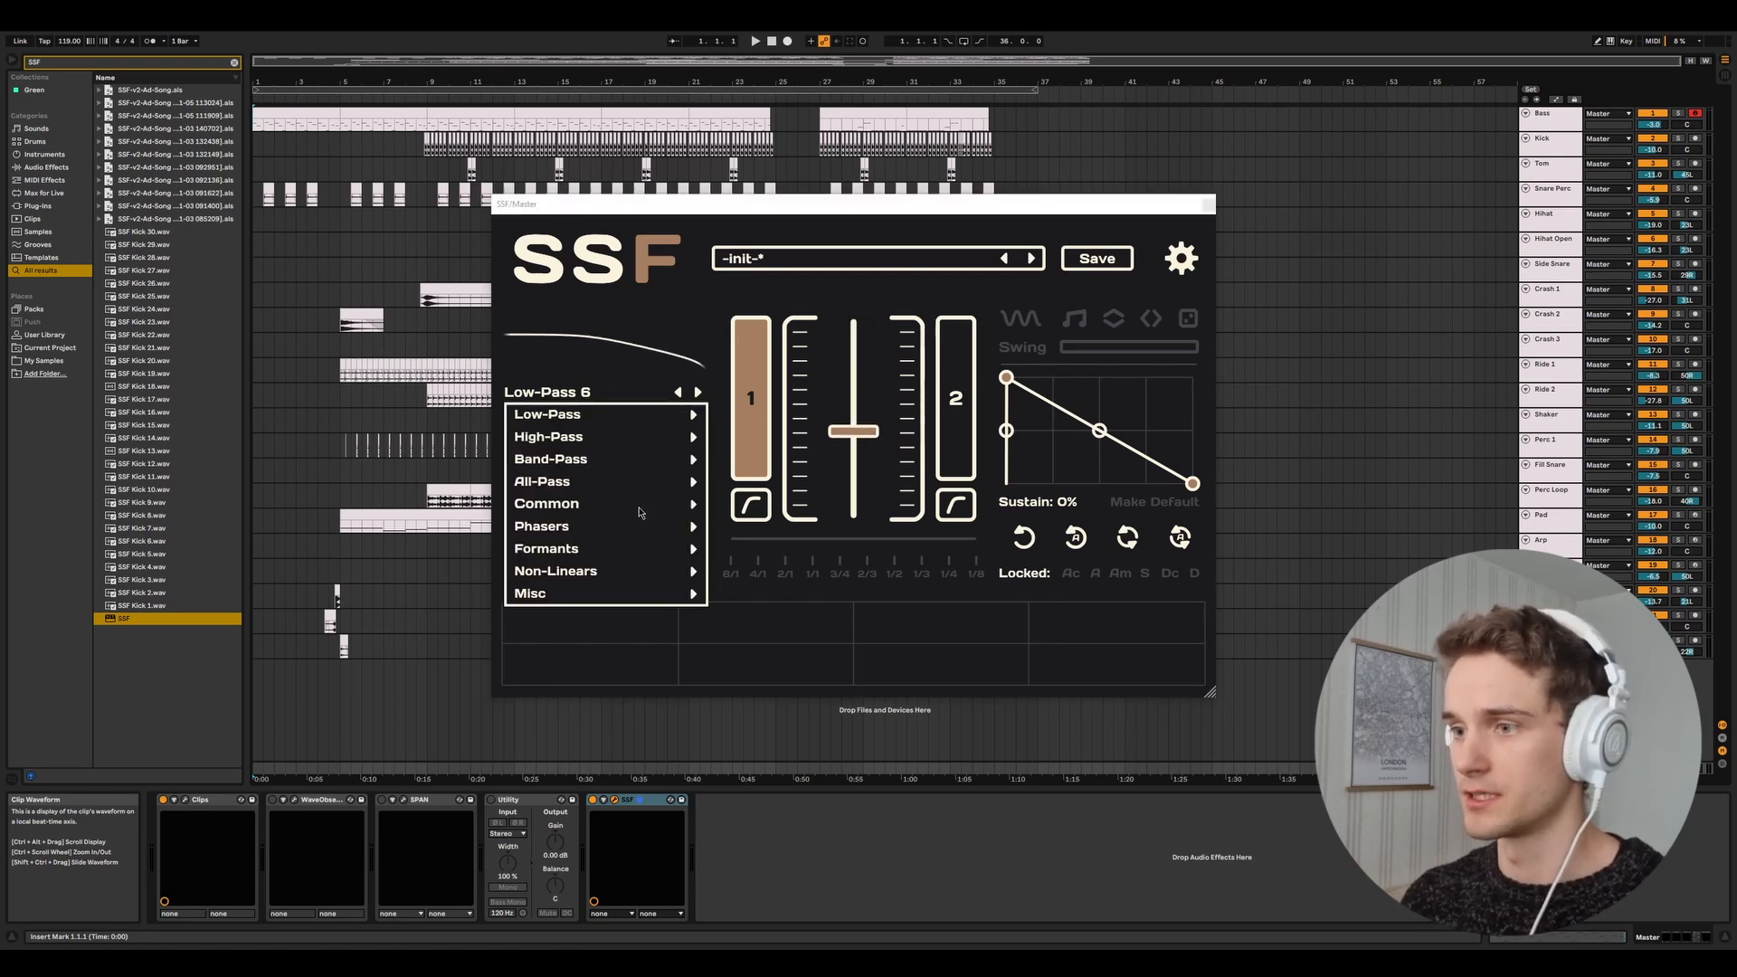
click(705, 329)
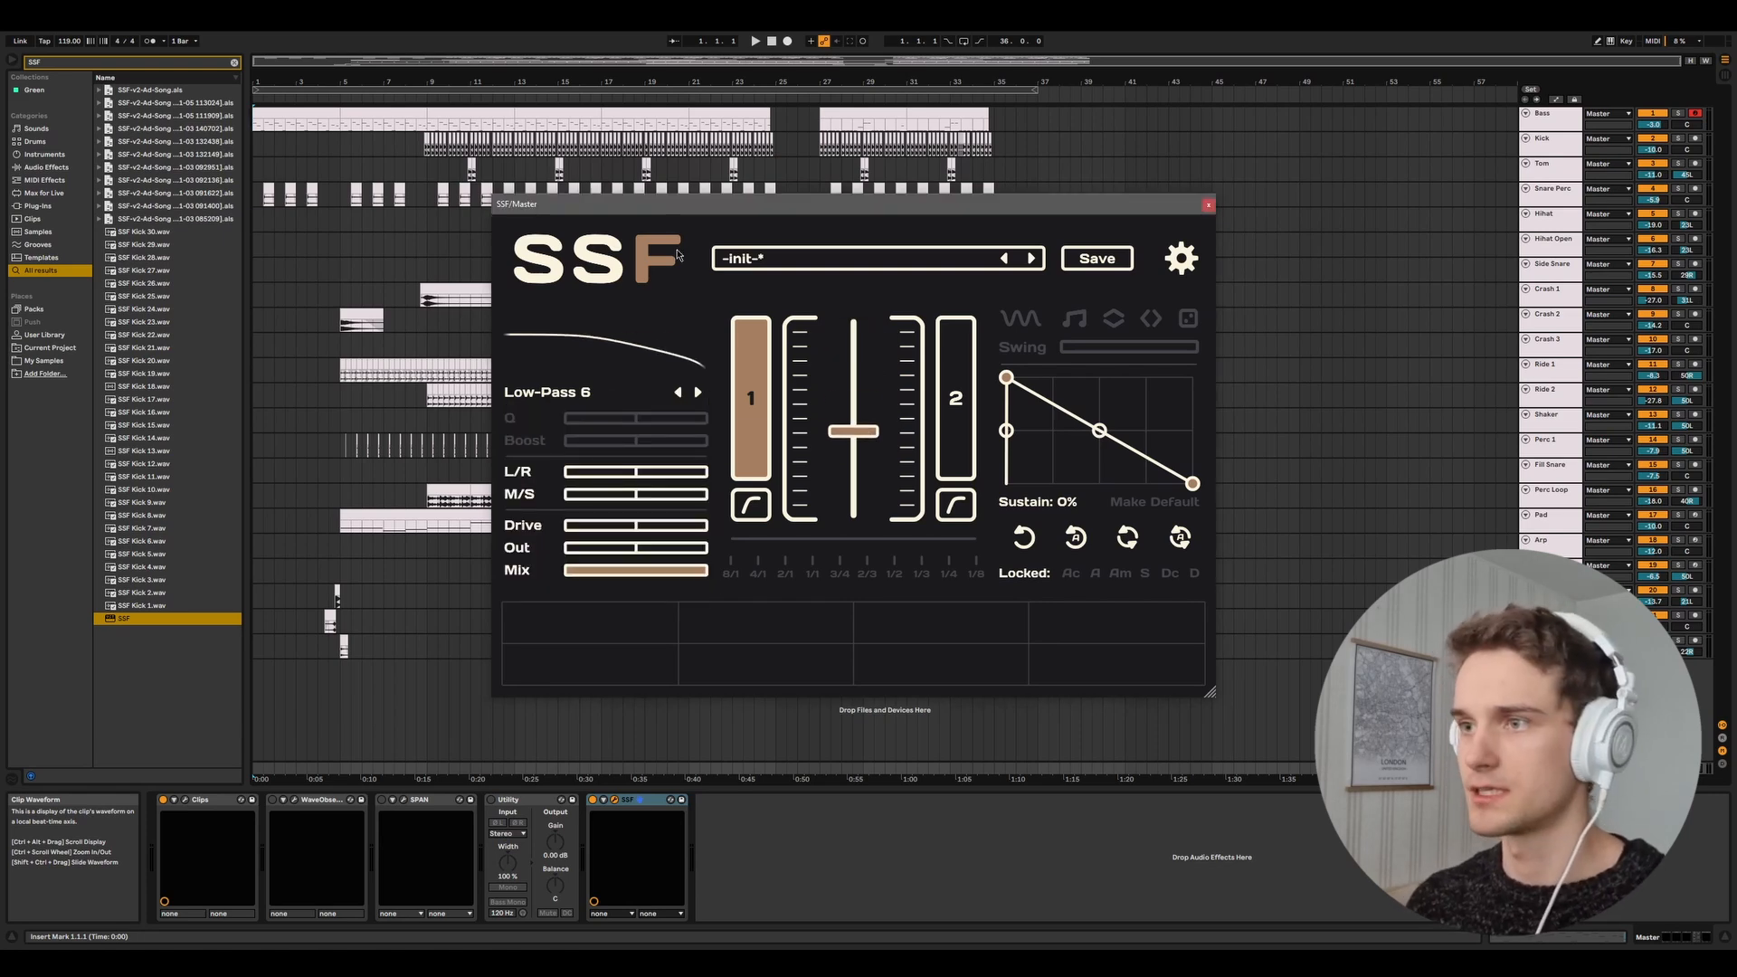
Play the song and step the filter type up through Low-Pass 12 to Low-Pass 18.
key(space)
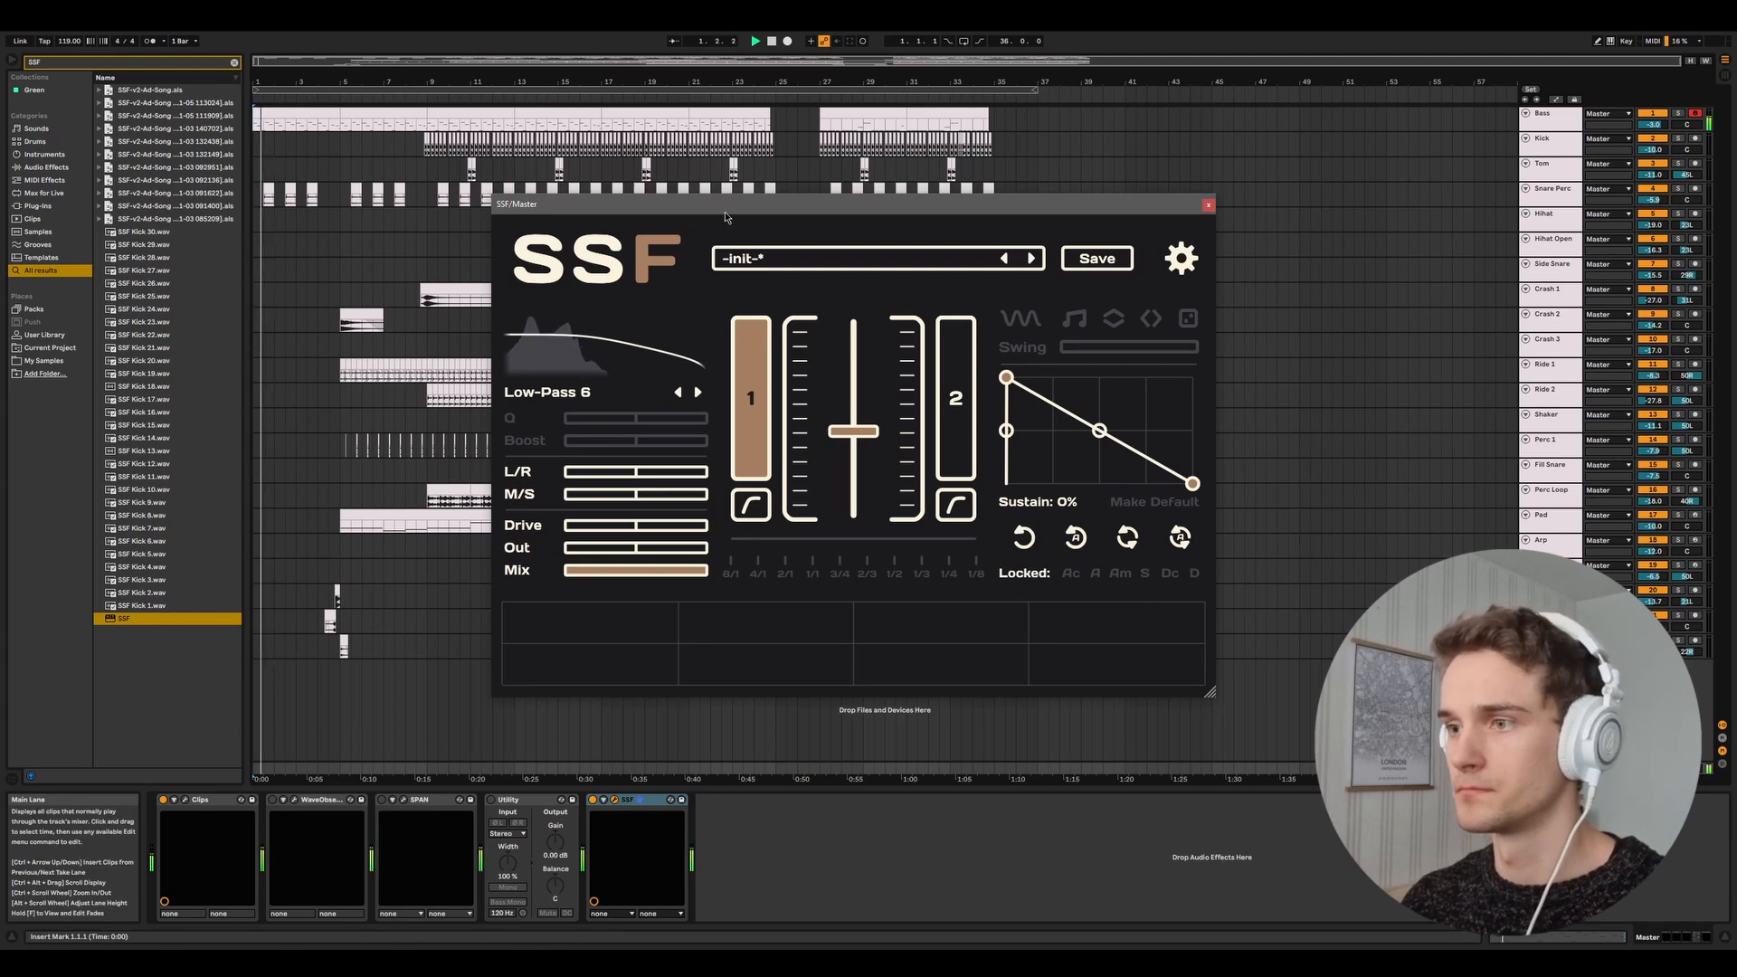
click(697, 392)
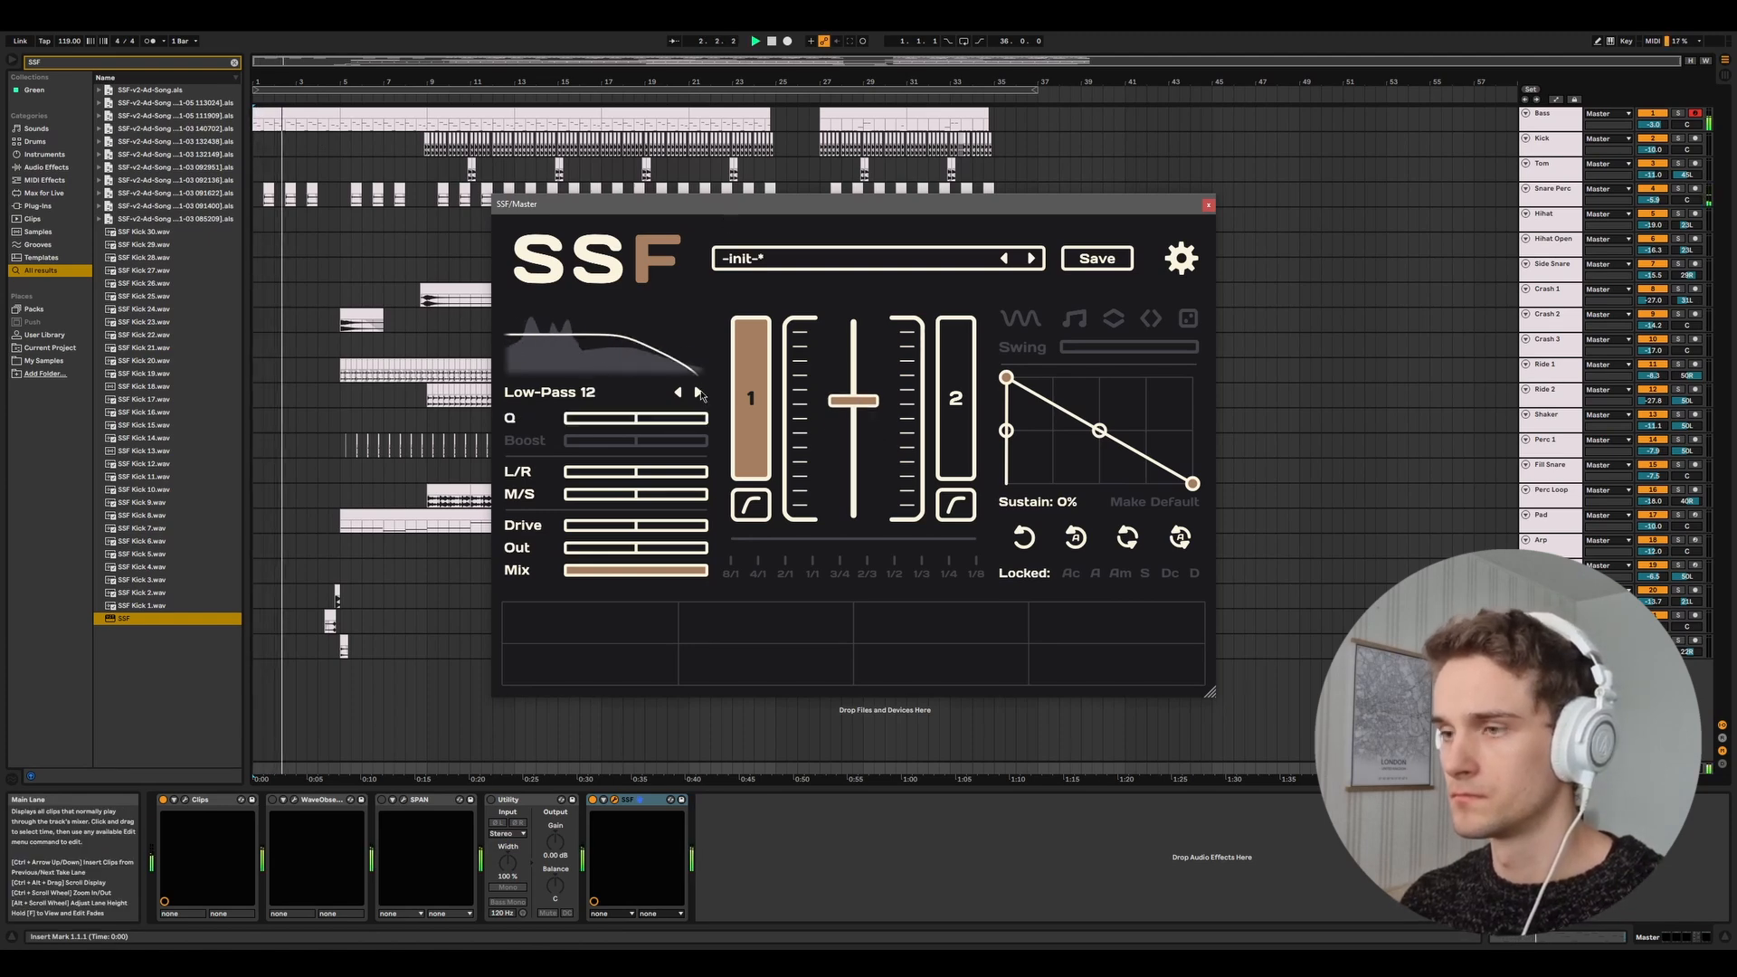
click(698, 393)
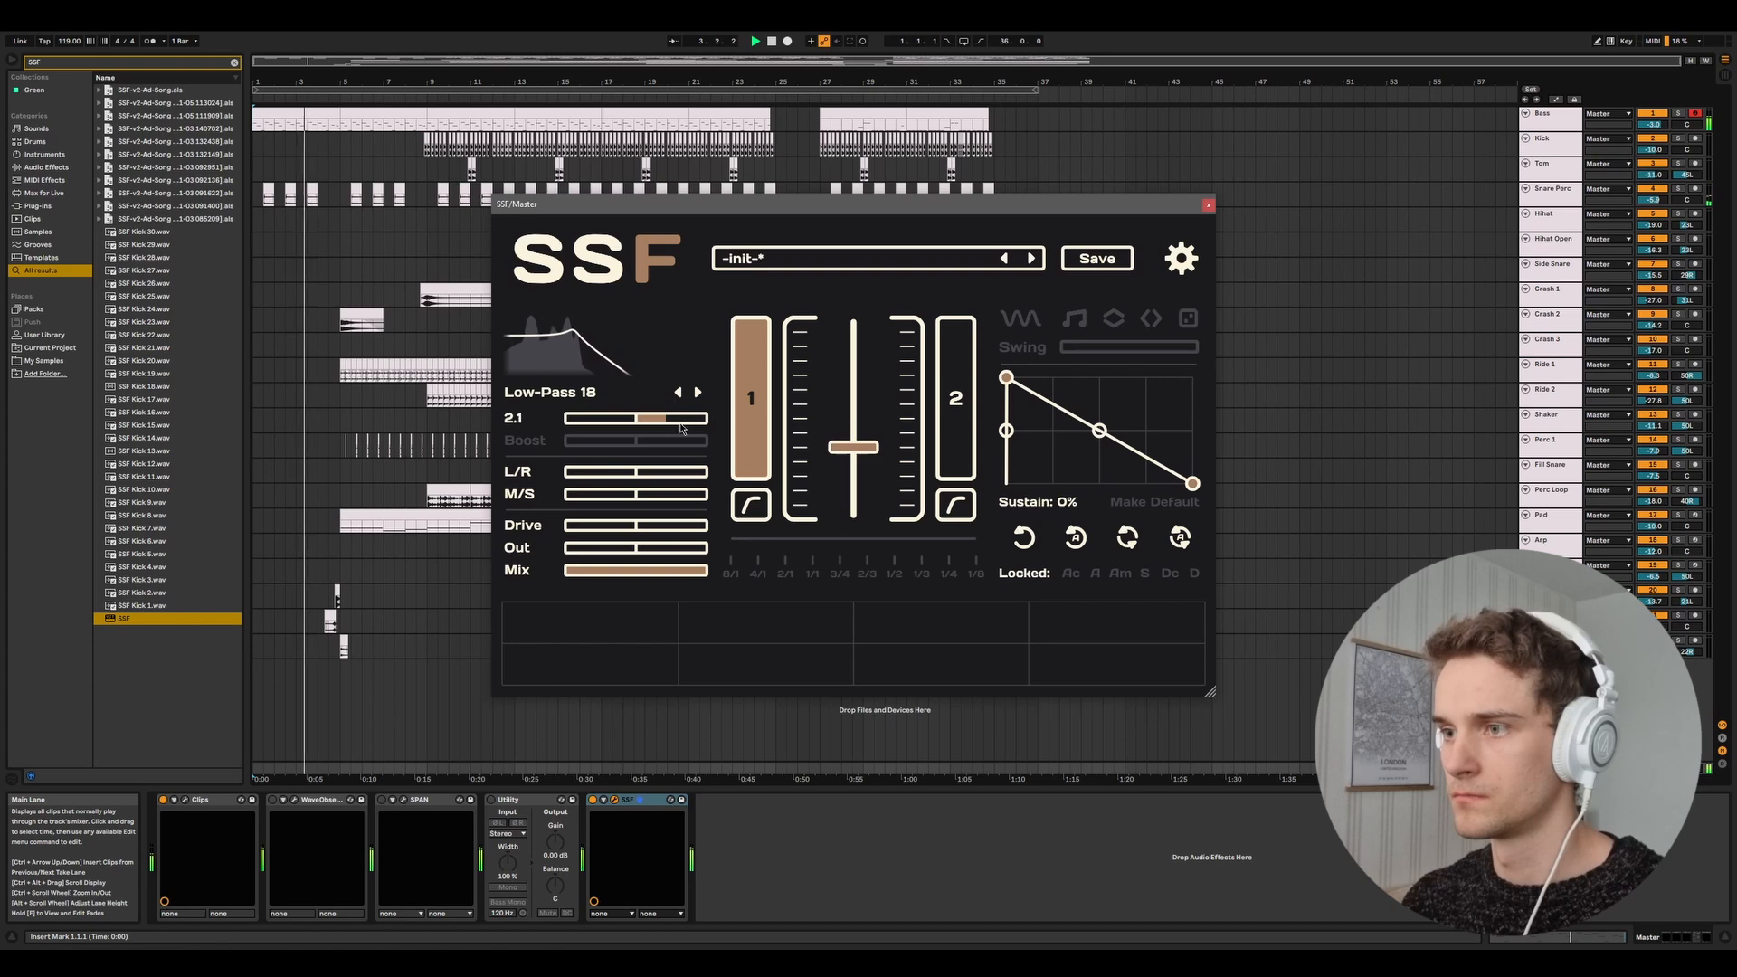
Browse the available filter categories and examine the filter types listed under Misc.
click(563, 393)
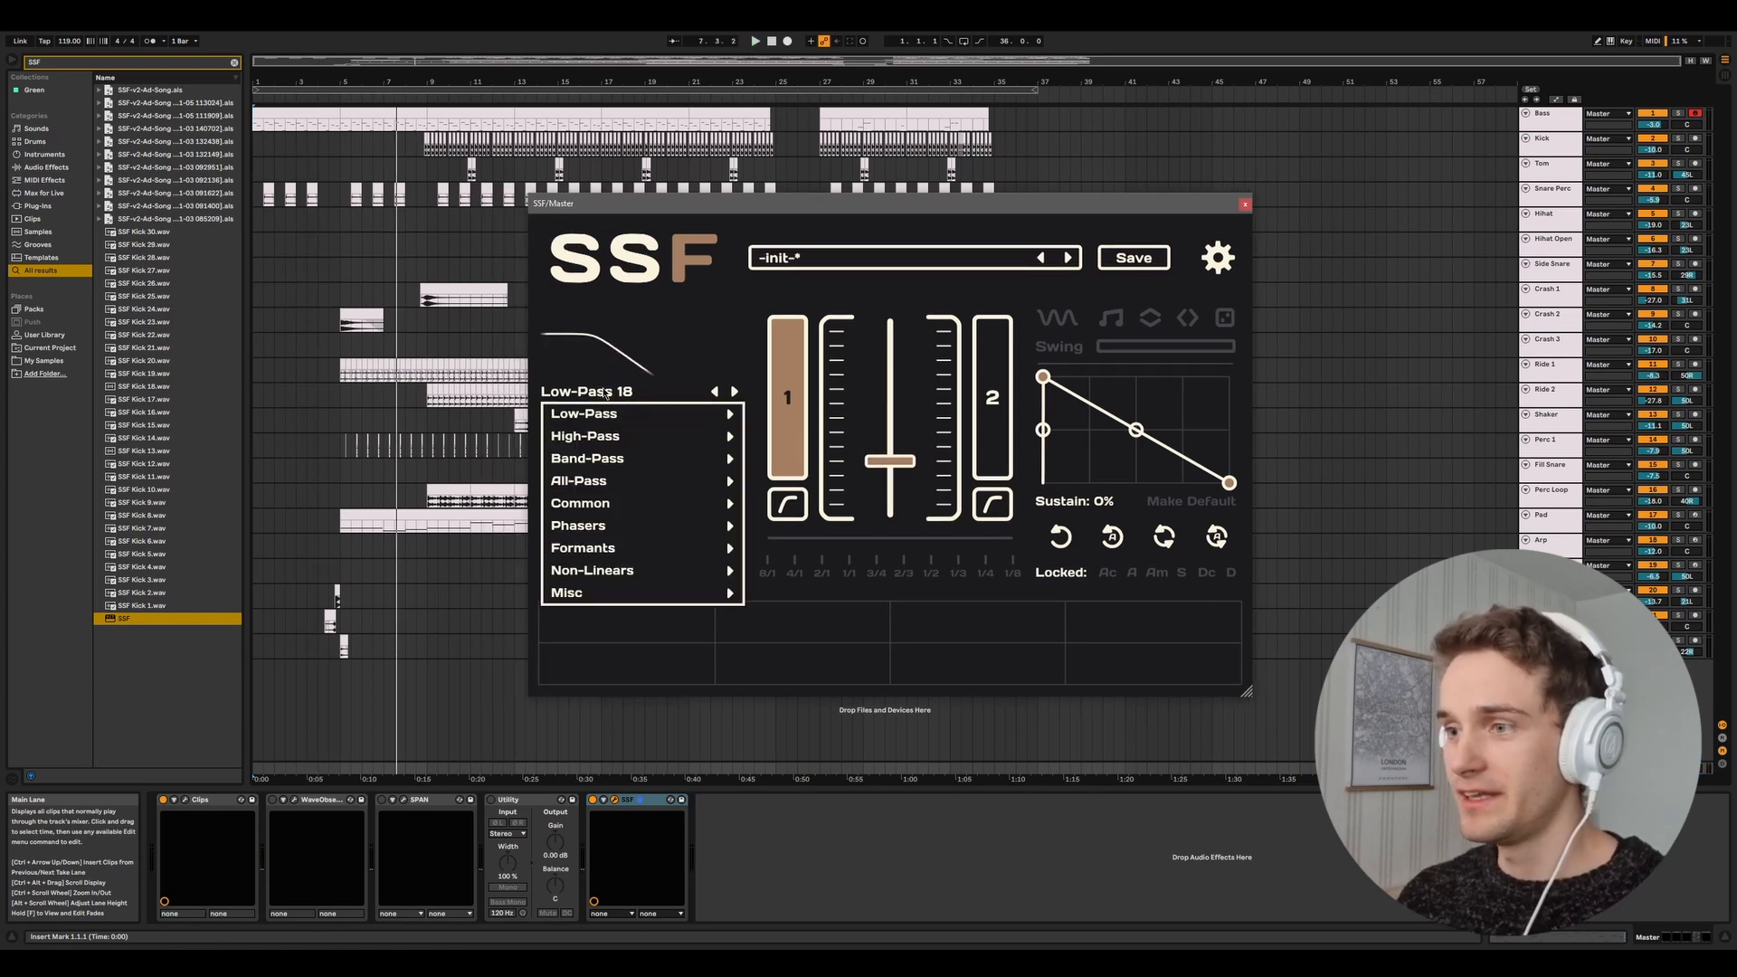
click(751, 356)
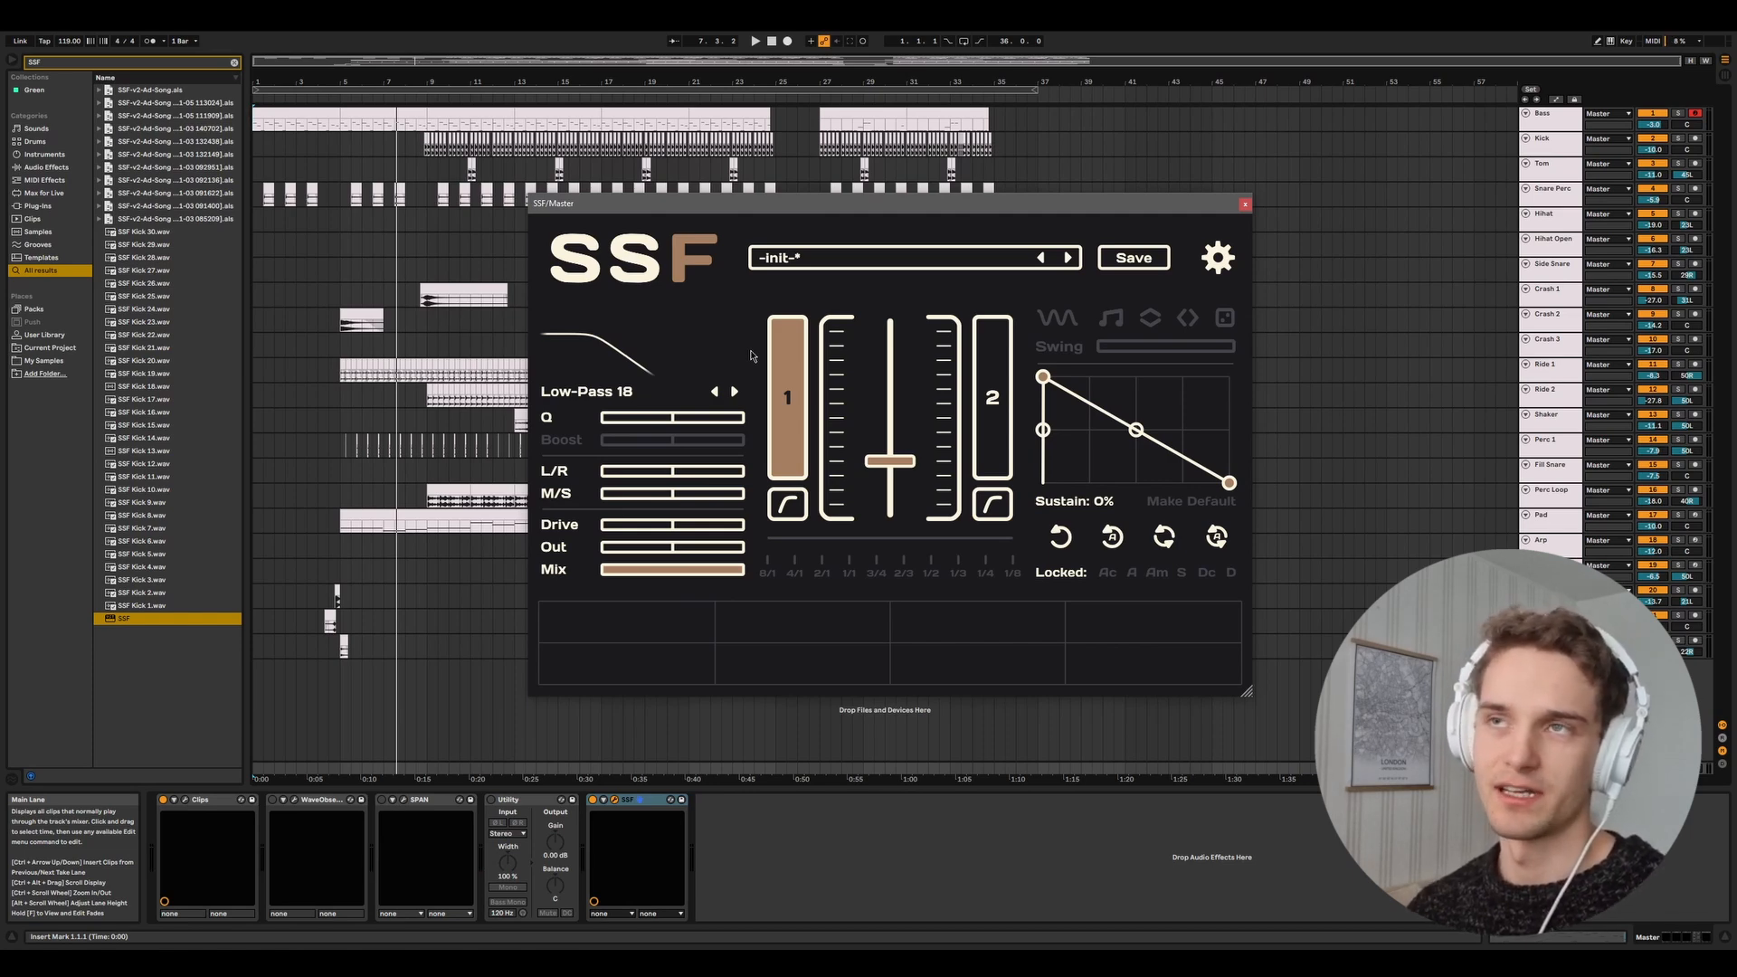
click(645, 350)
click(645, 350)
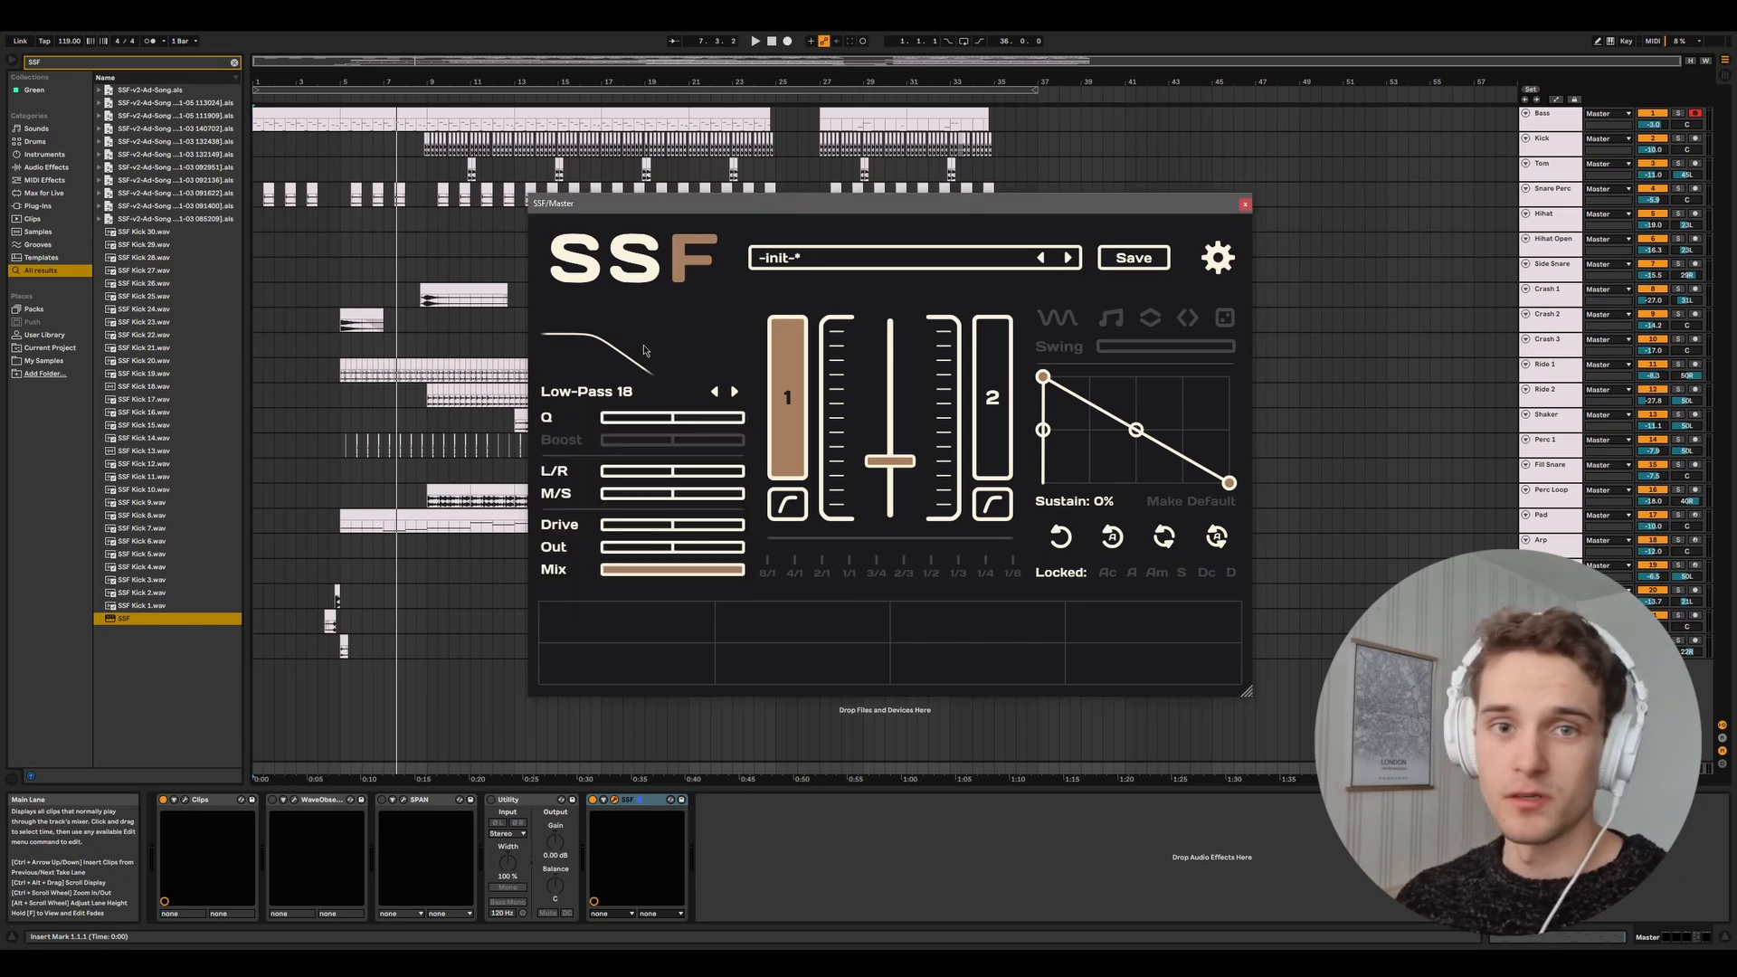
click(639, 395)
mouse_move(687, 593)
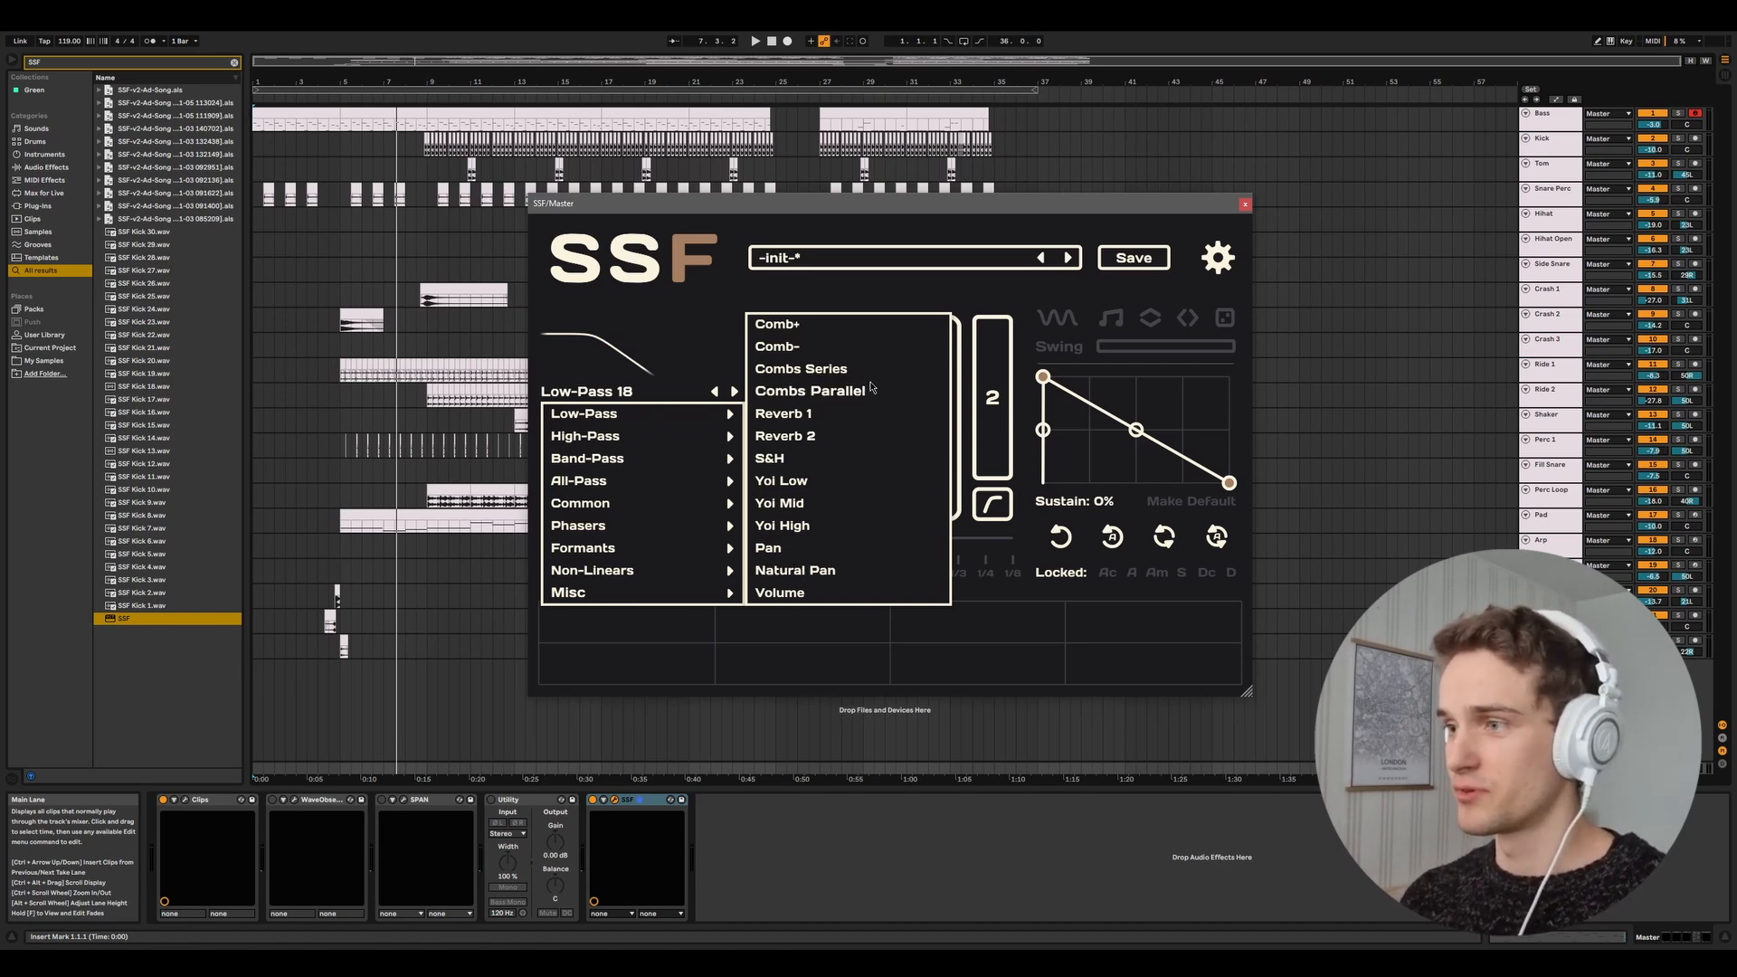
click(851, 284)
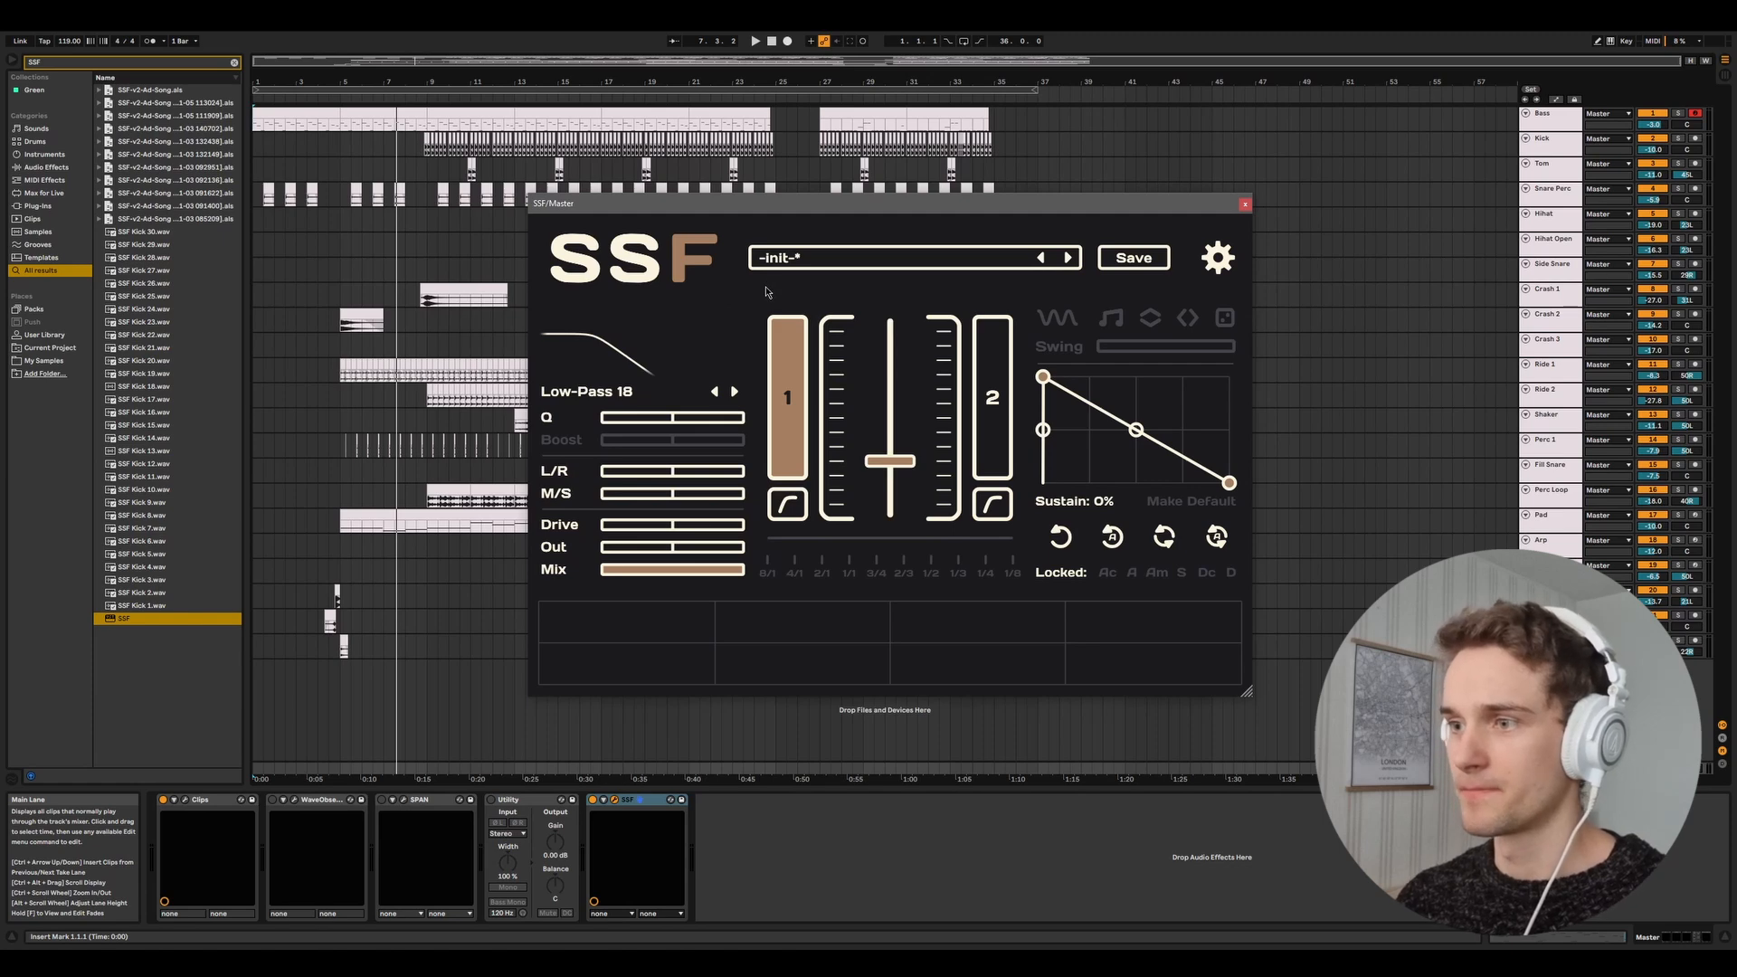
click(651, 393)
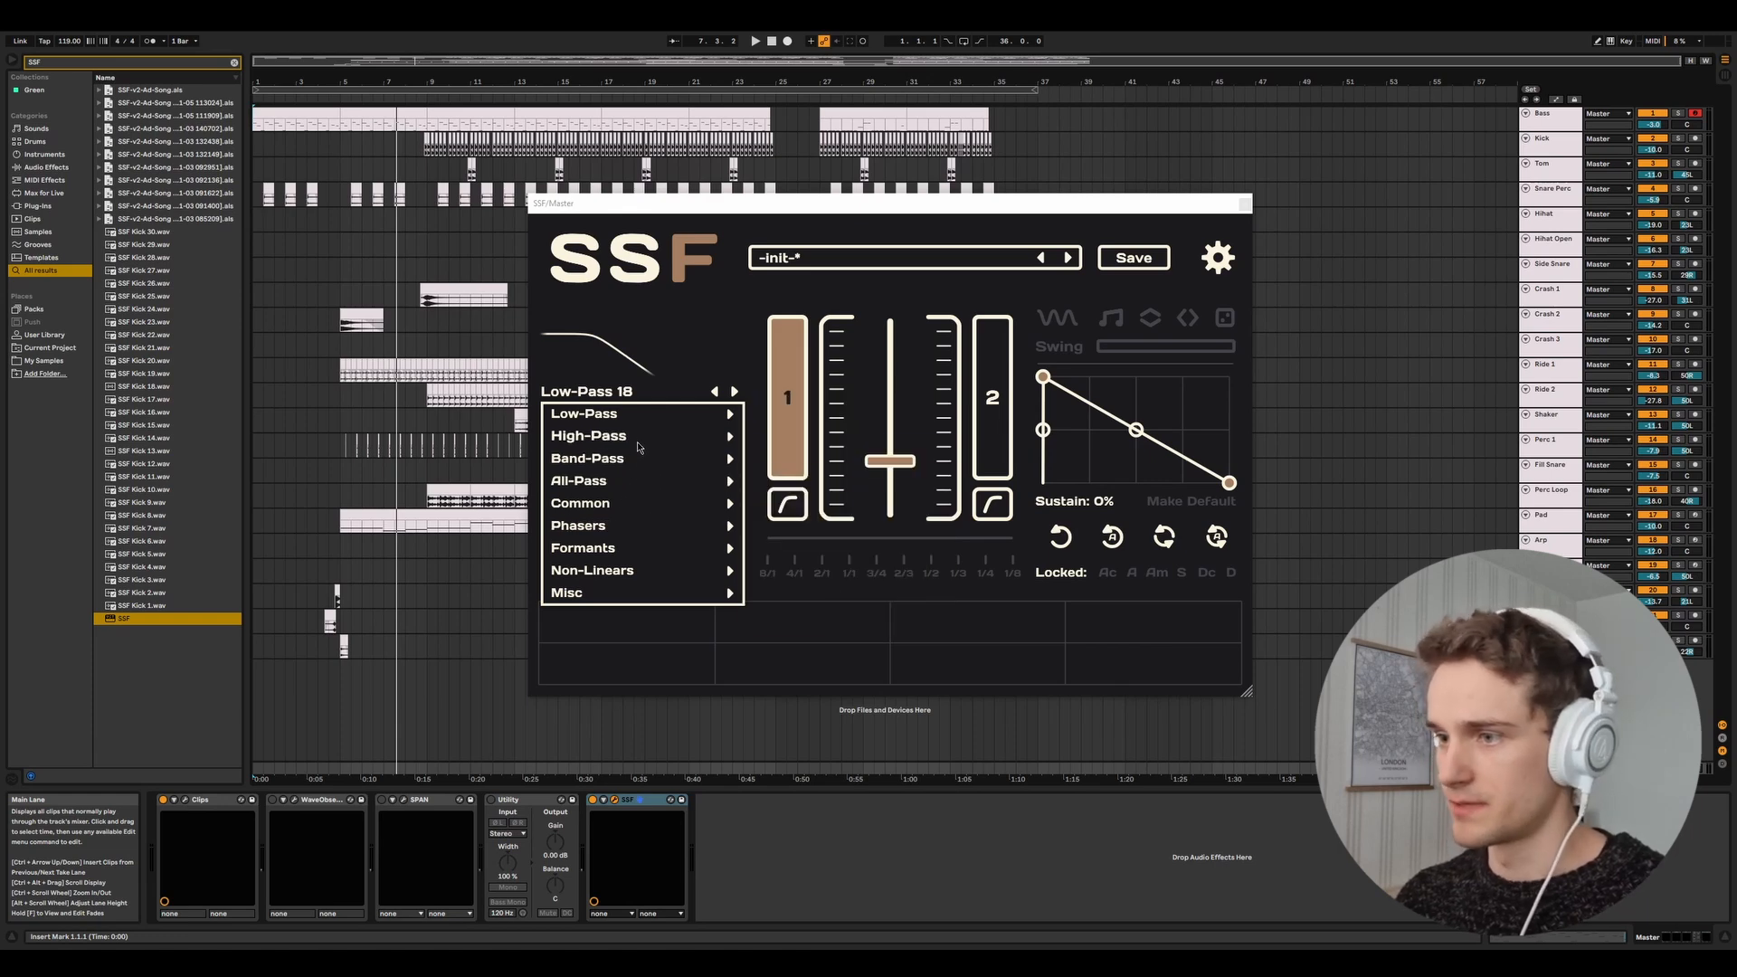
mouse_move(646, 428)
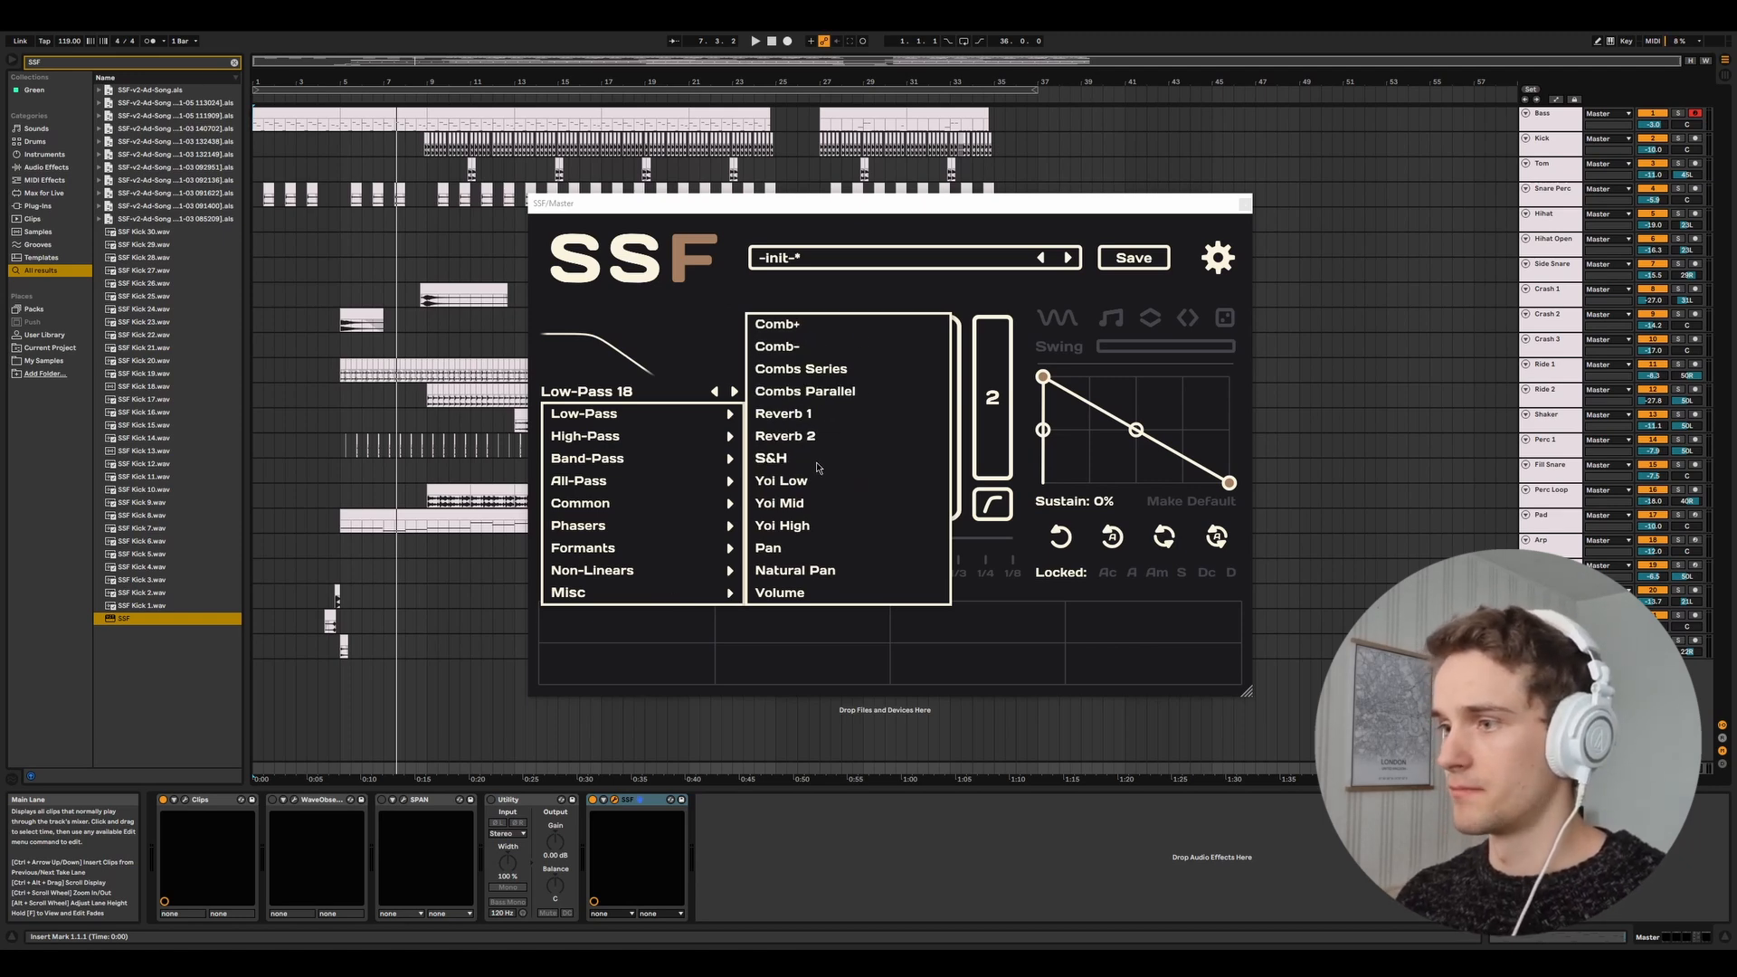
click(723, 323)
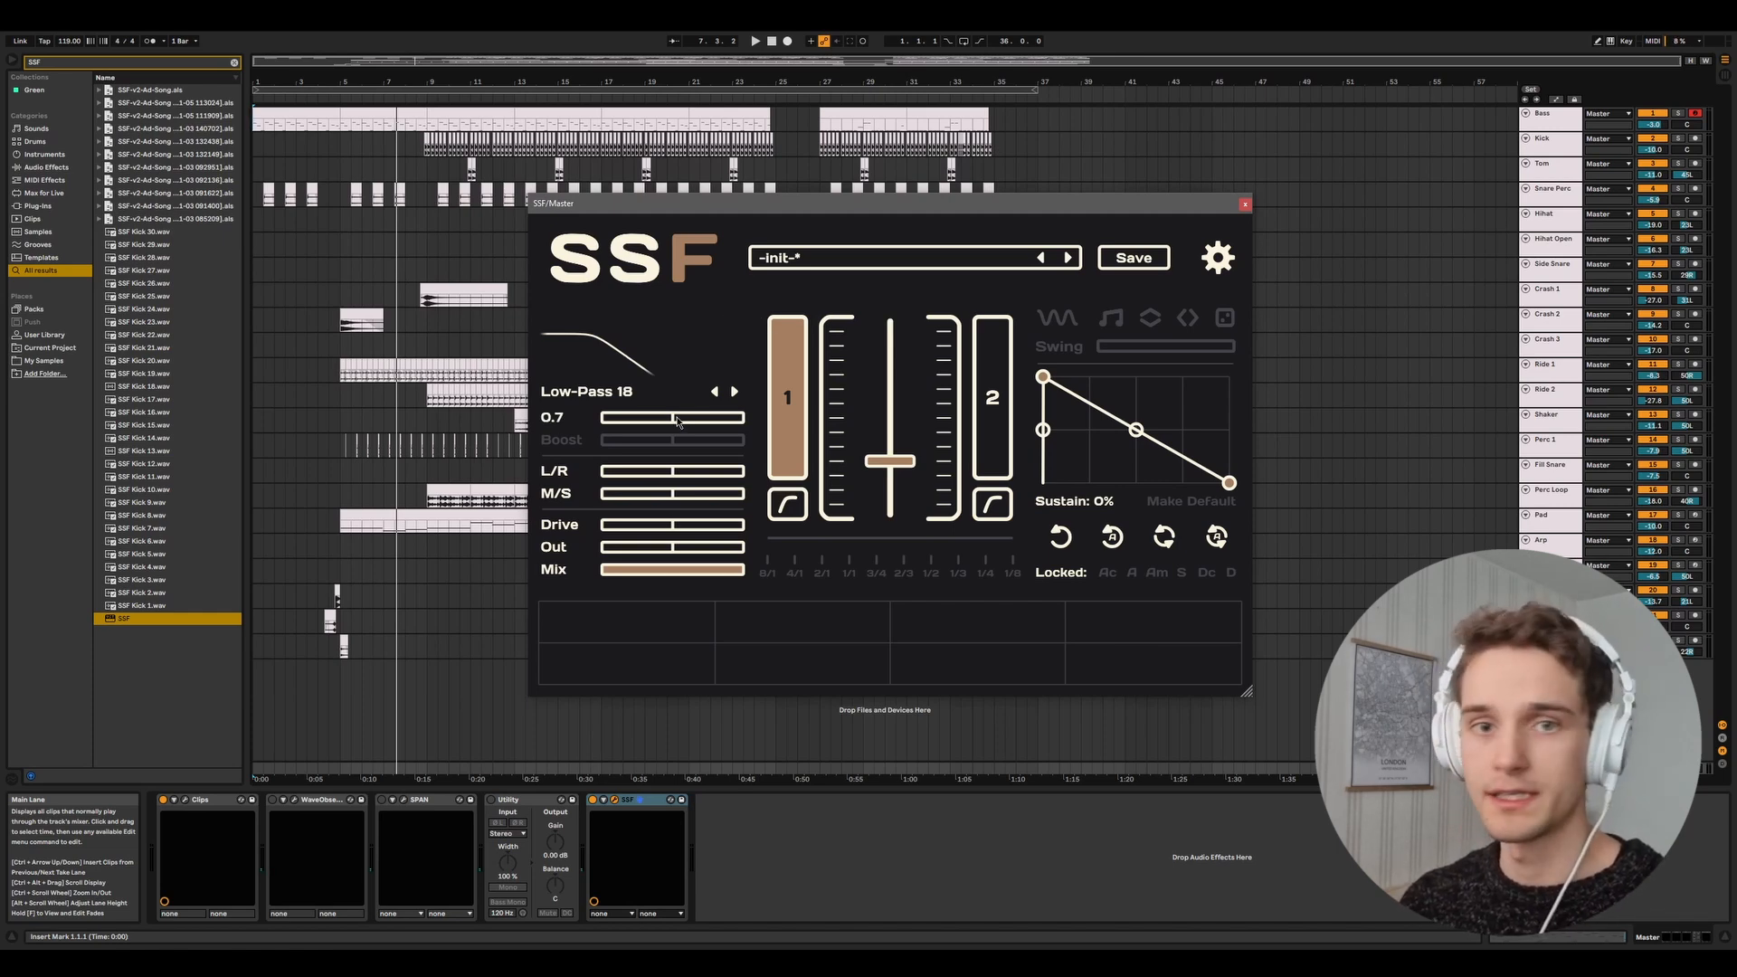
Try the Low-Shelf and High-Shelf filter types.
mouse_move(680, 423)
mouse_down()
mouse_move(723, 422)
mouse_move(692, 422)
mouse_up()
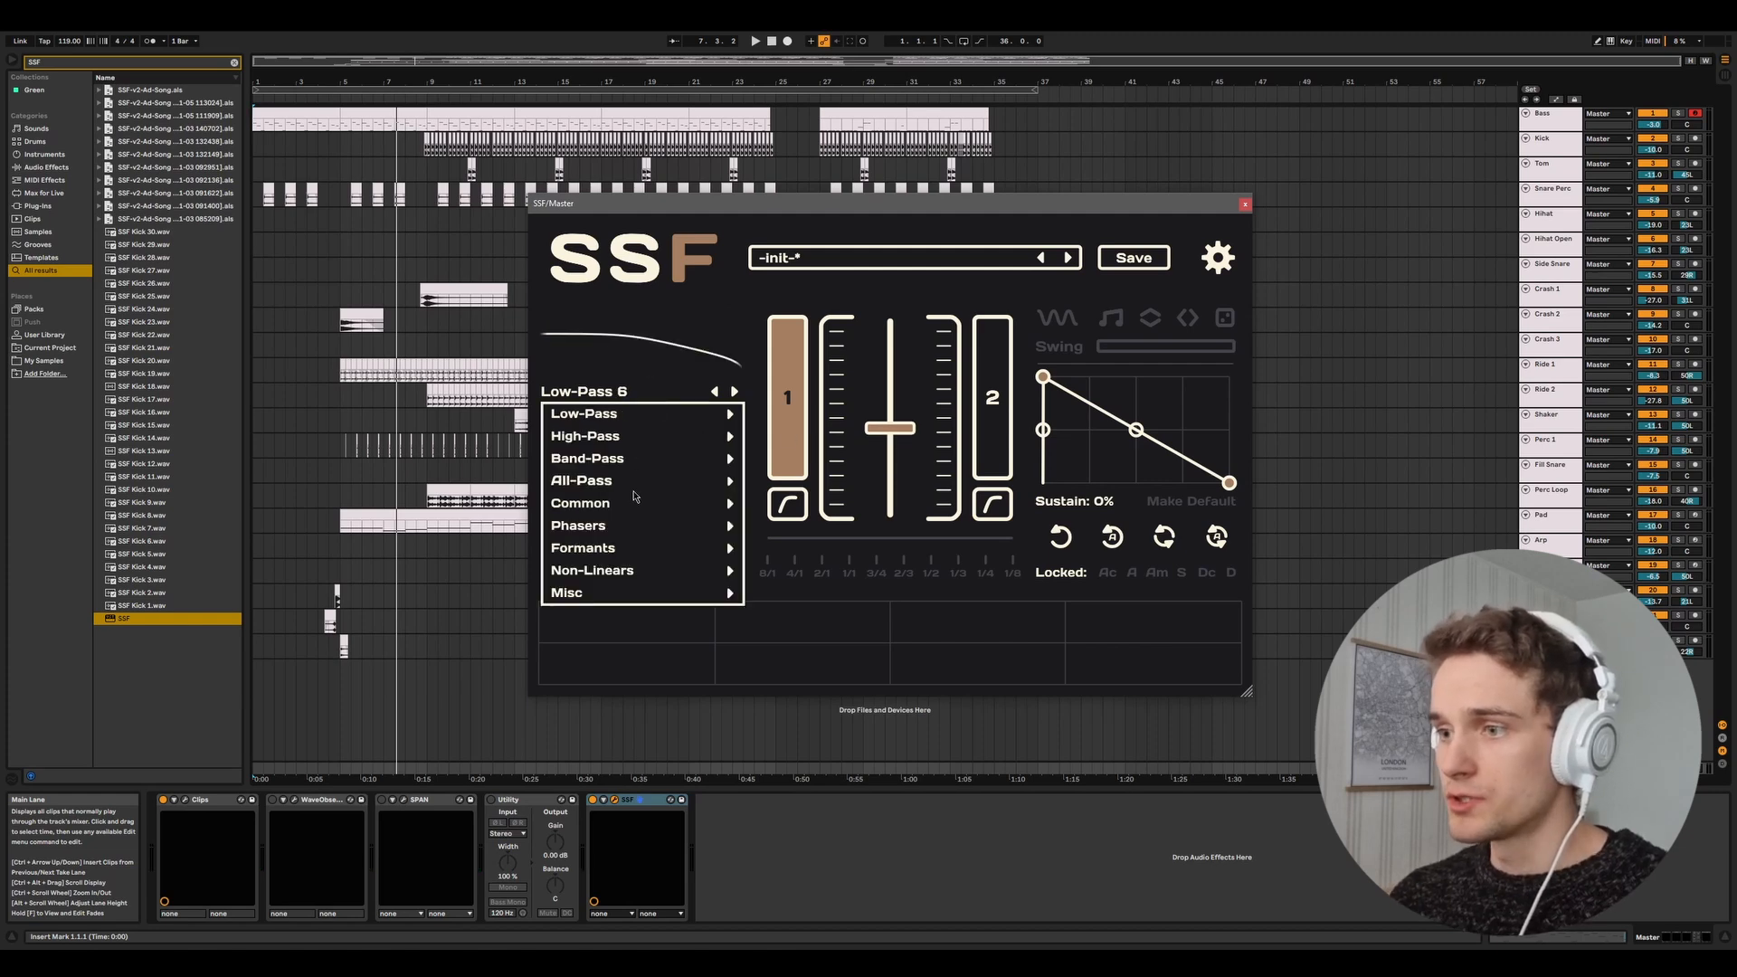
click(615, 376)
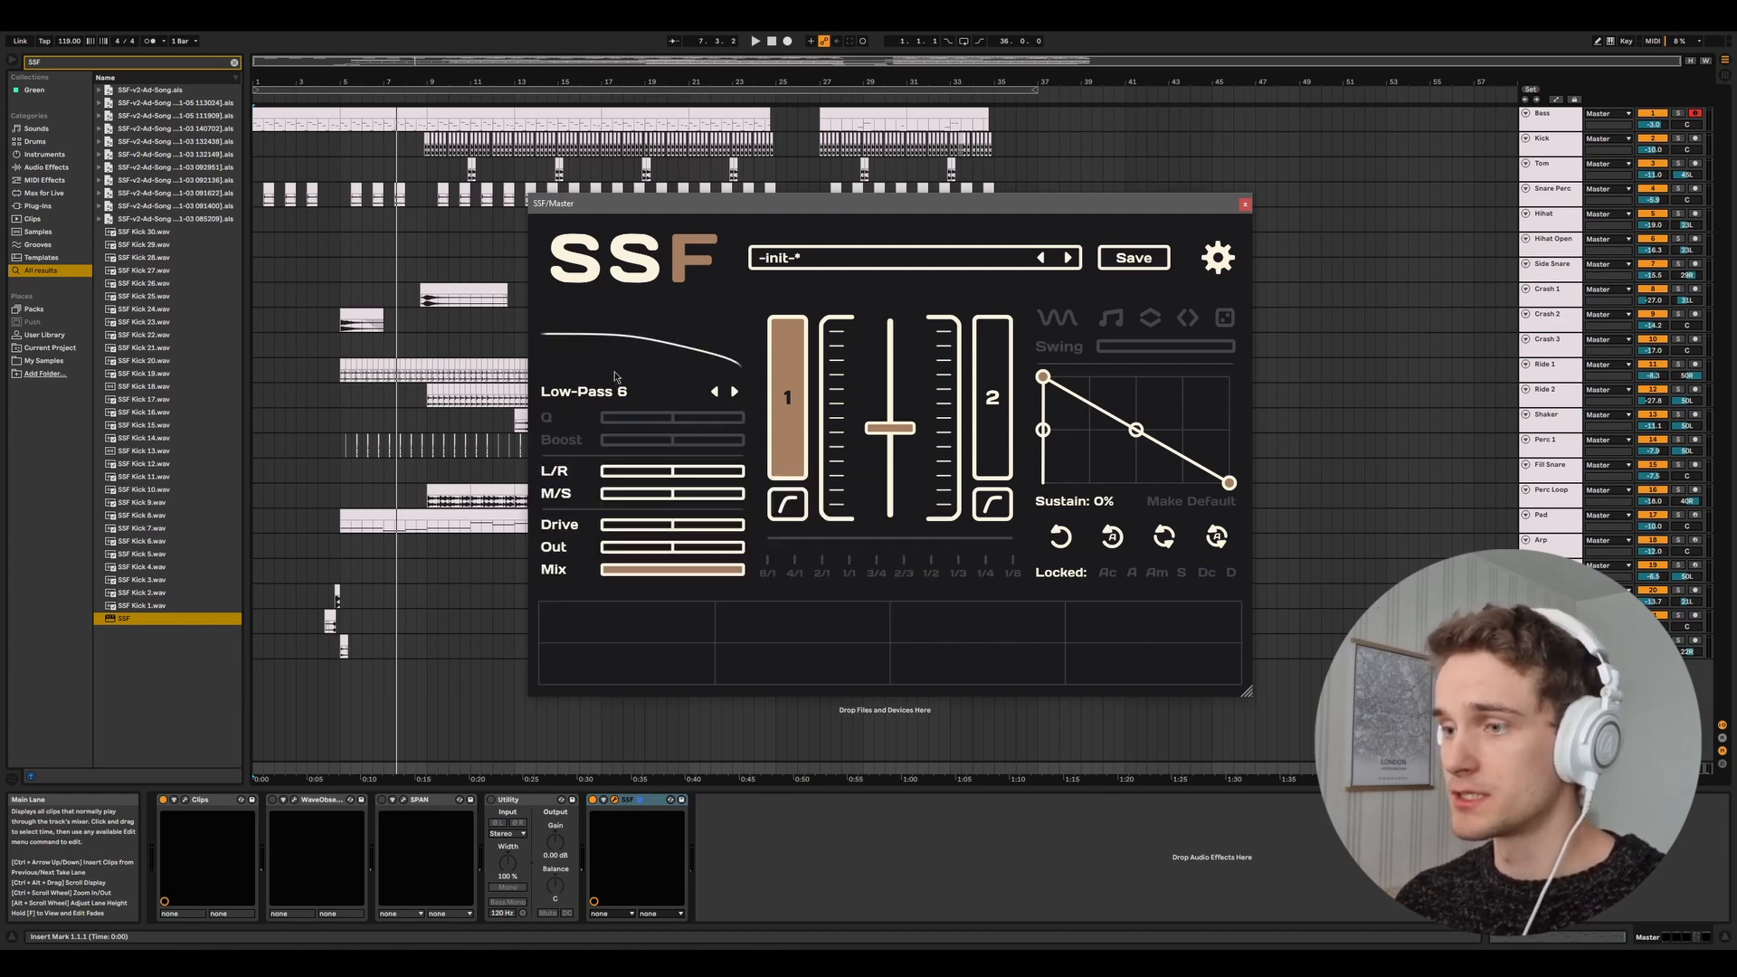
click(615, 392)
mouse_move(651, 505)
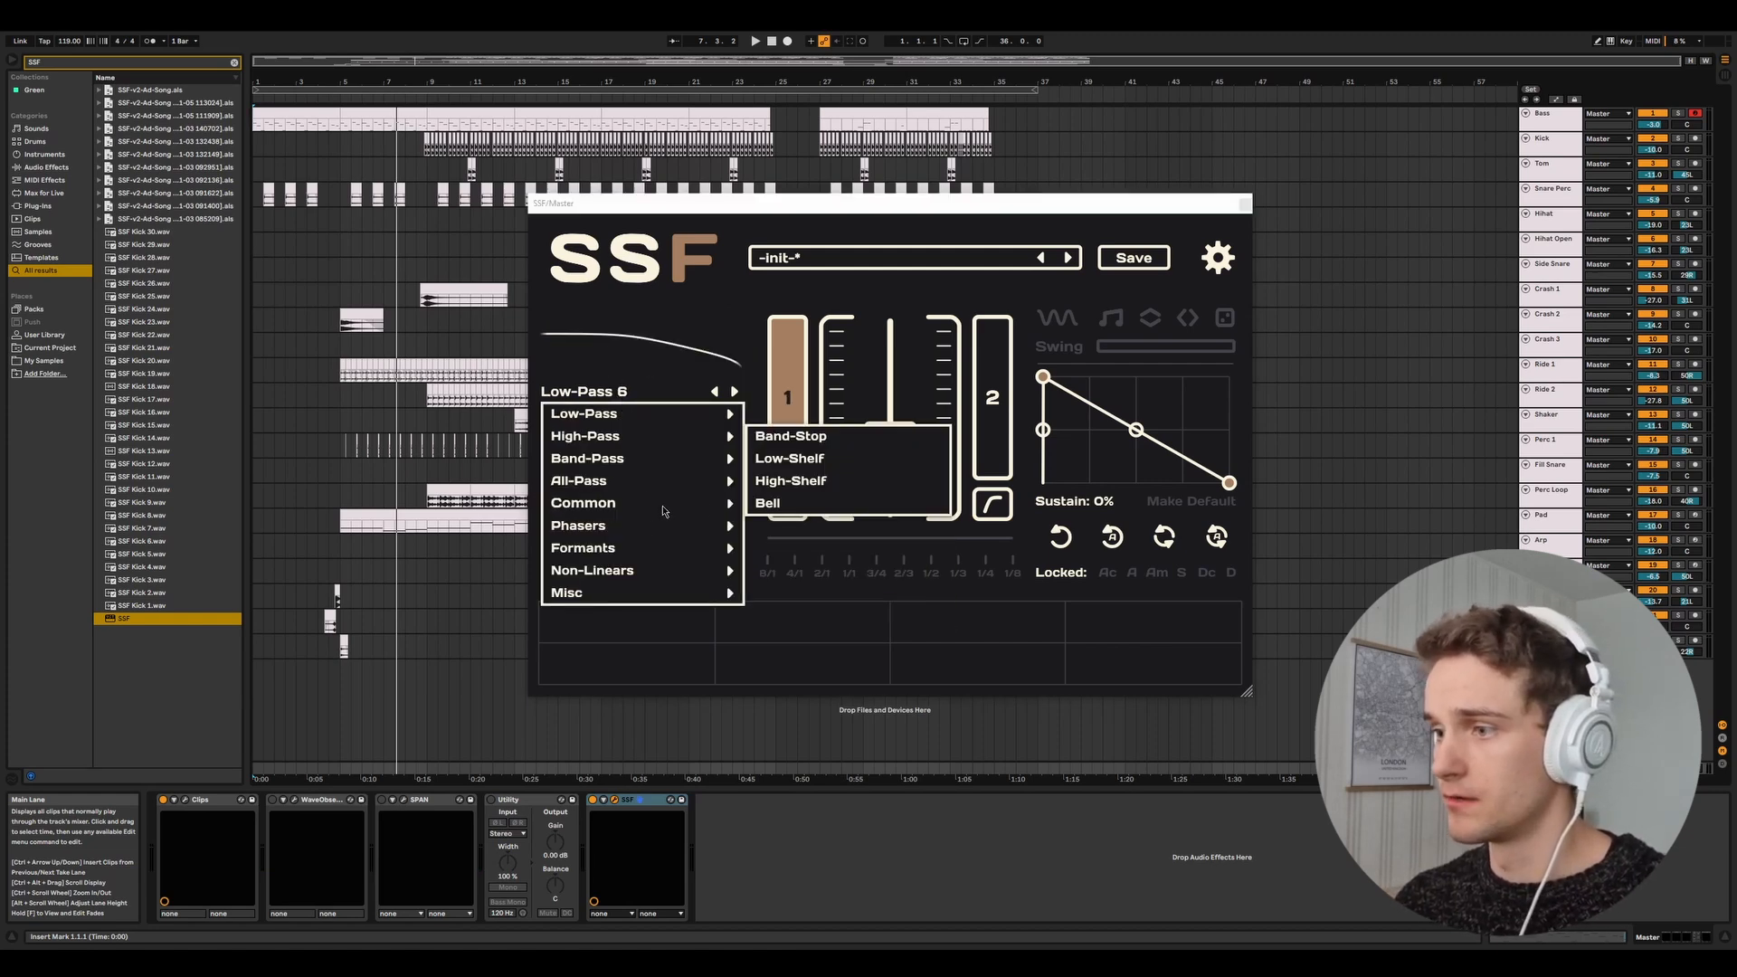
click(789, 458)
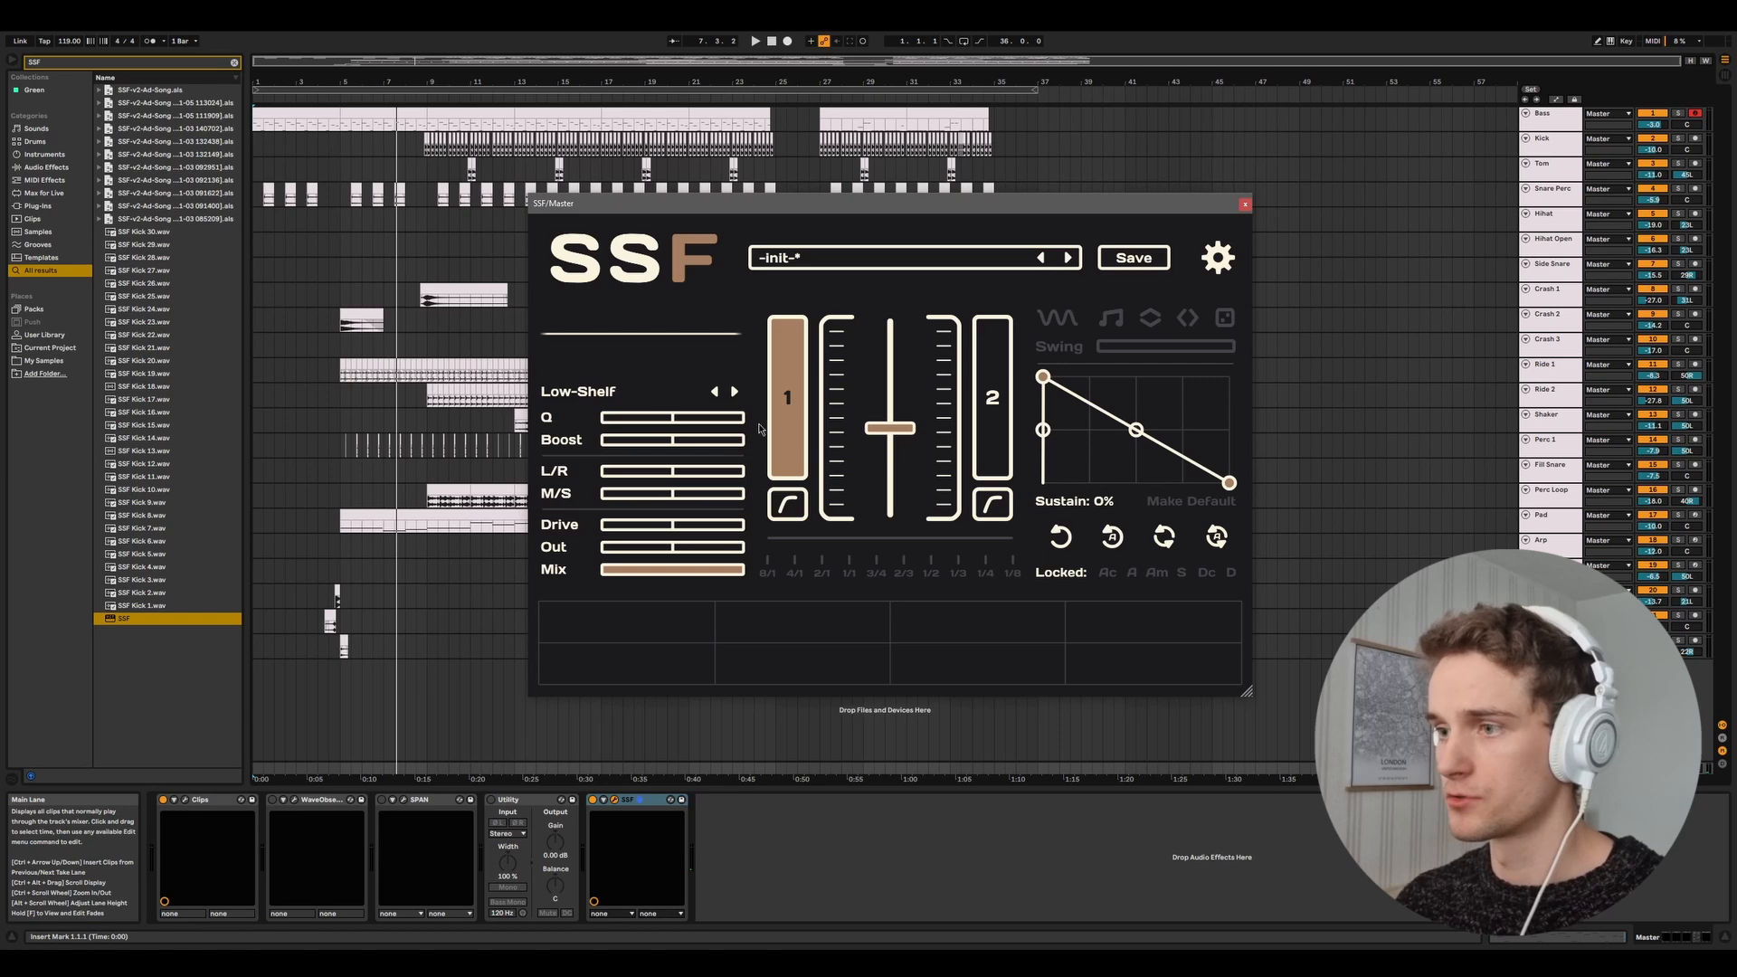
click(733, 392)
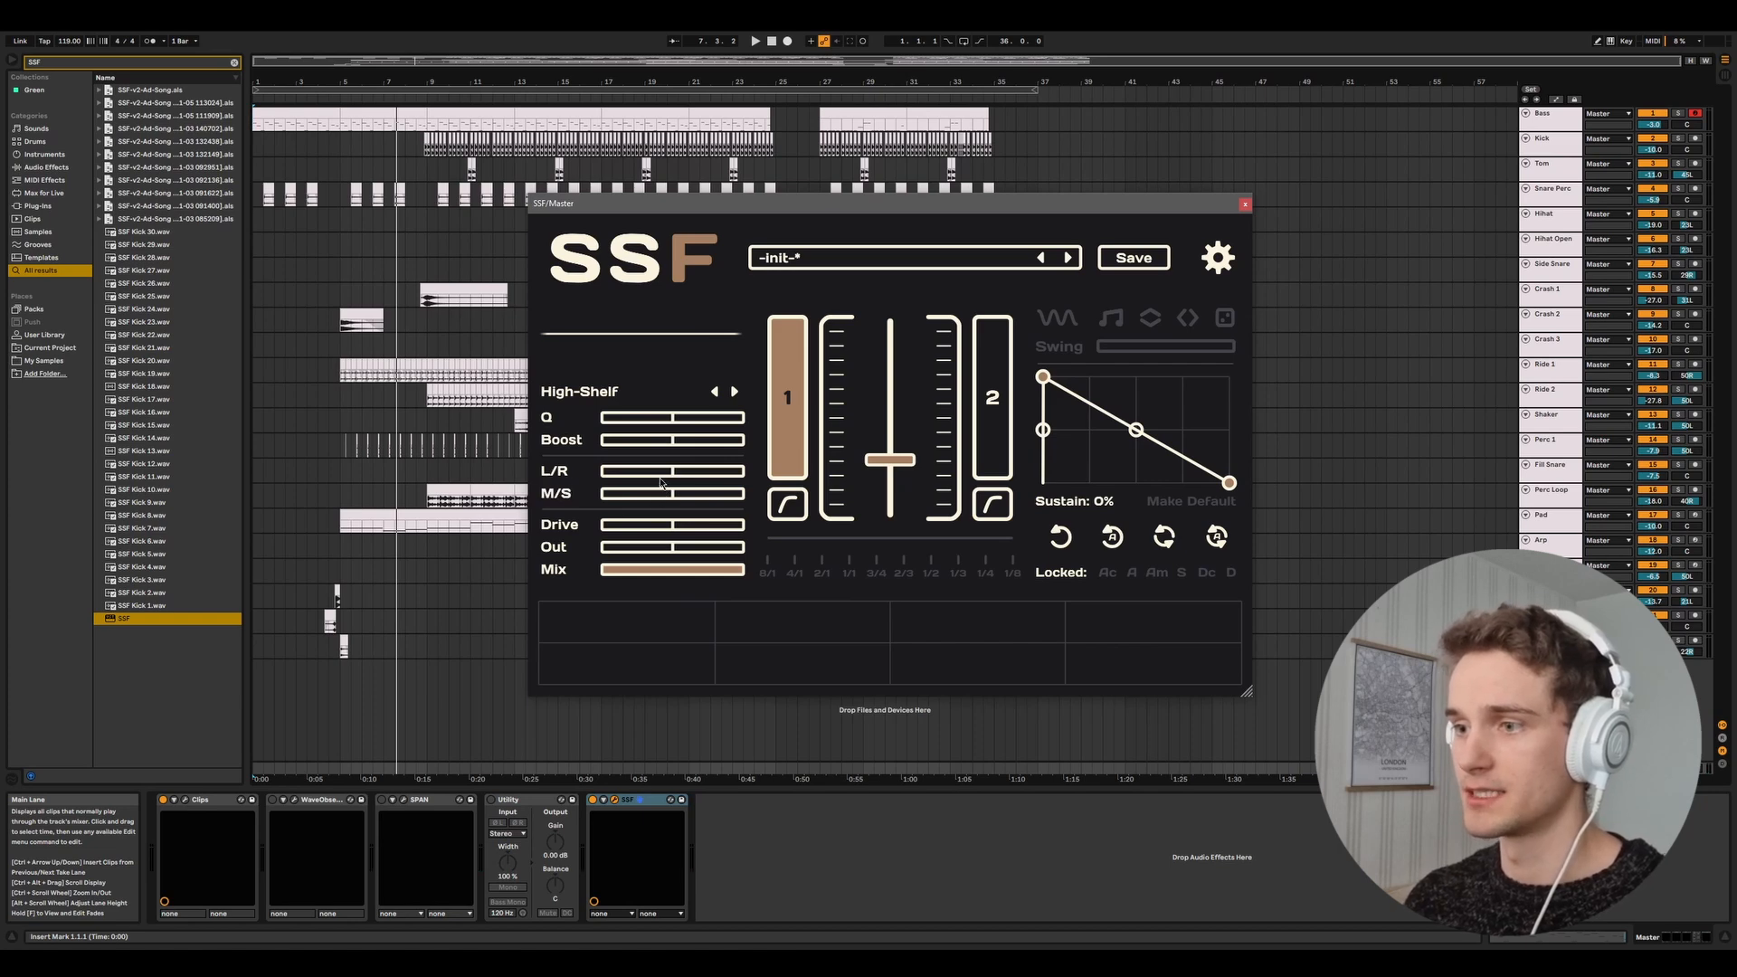
Offset the filter's L/R balance fully to the left and its M/S balance fully to the side.
mouse_move(689, 496)
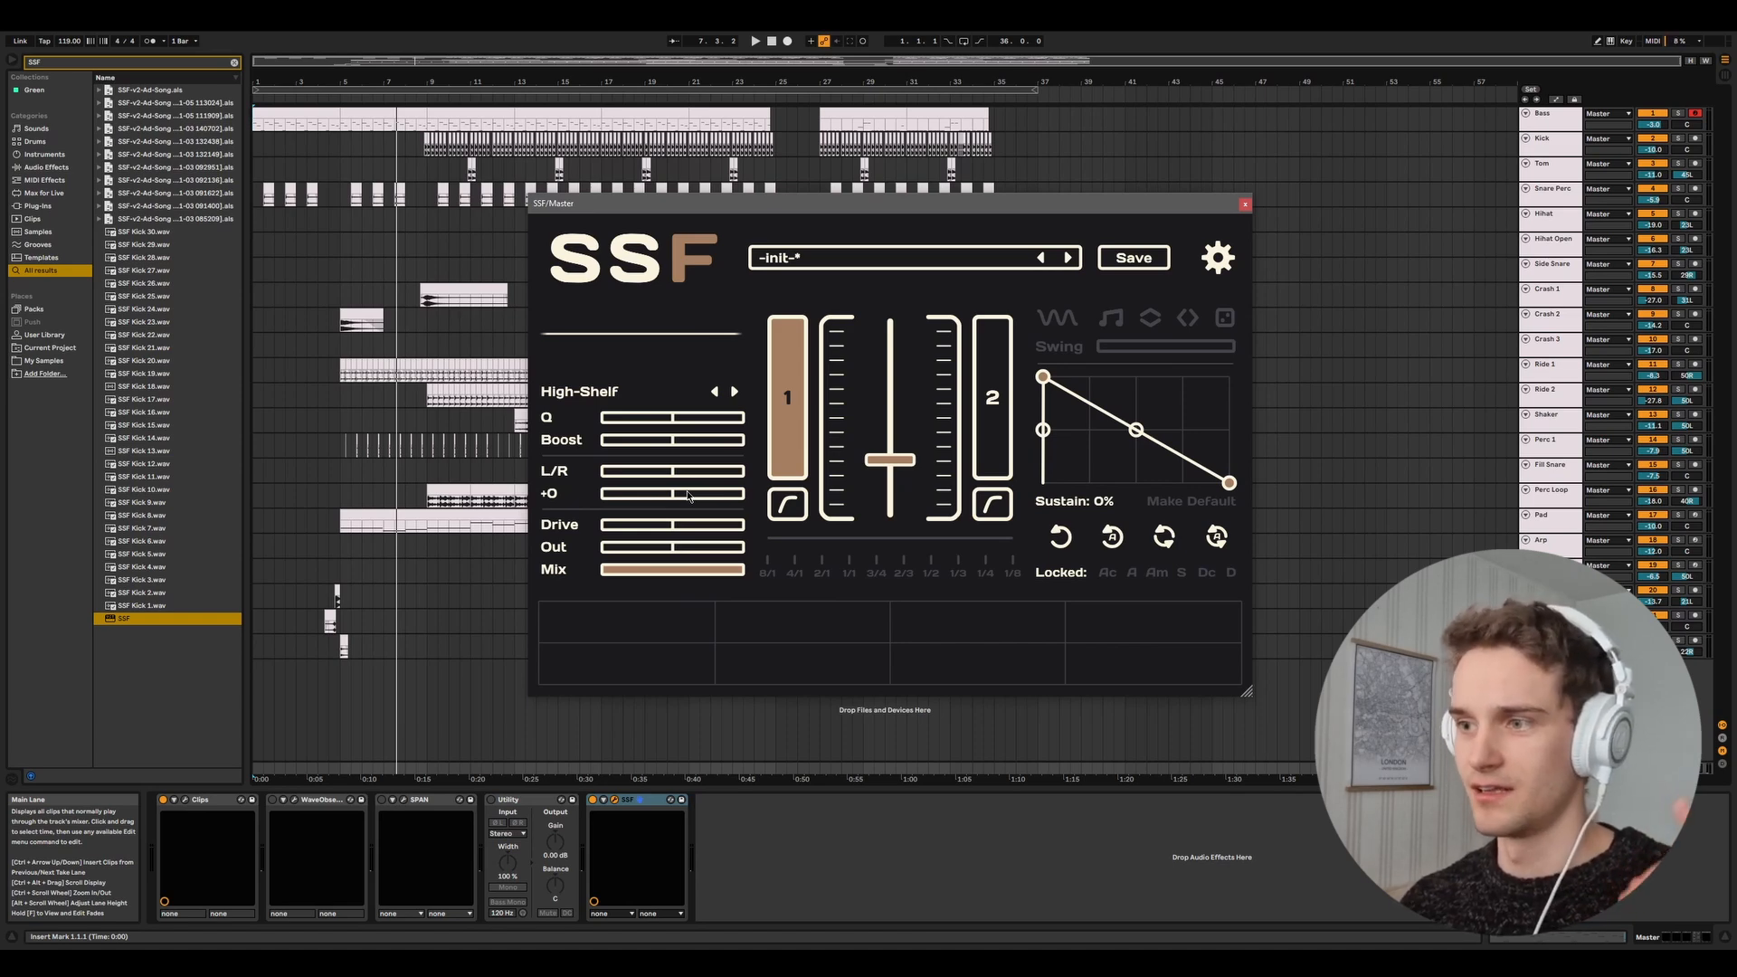
drag(680, 472, 484, 470)
drag(678, 495, 922, 482)
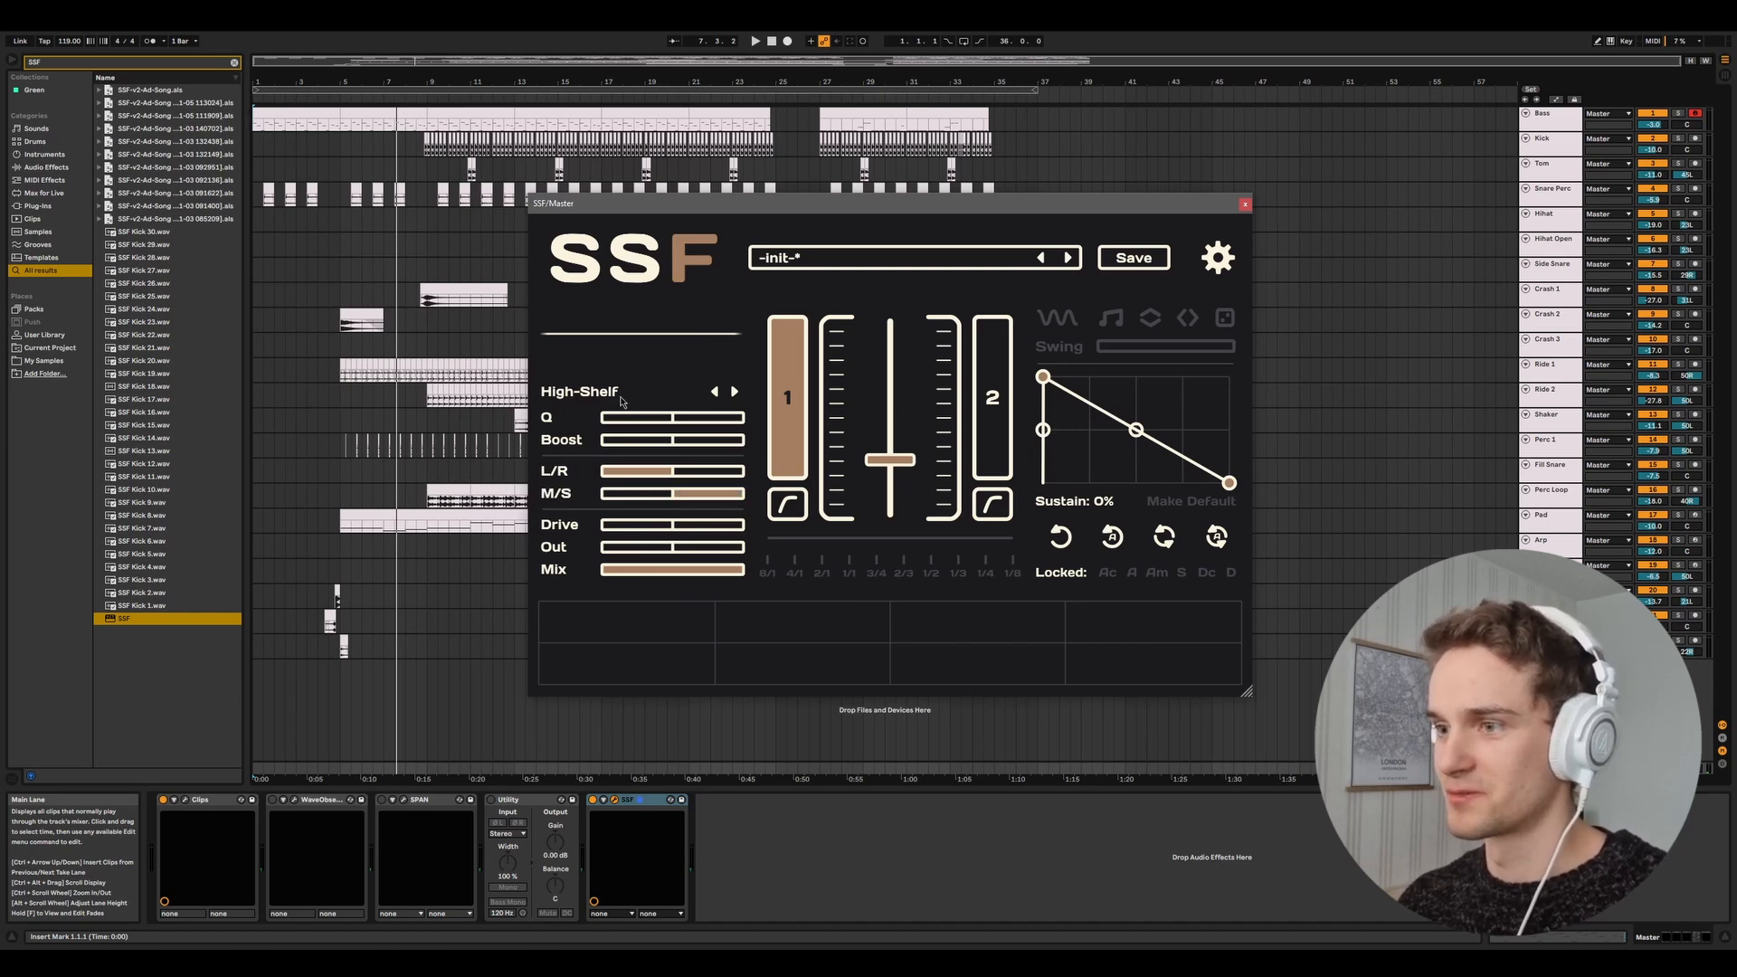
Lower the main slider with Low-Pass 18 and sweep the L/R offset between its extremes during playback, ending fully left.
mouse_move(901, 474)
mouse_down()
mouse_move(901, 522)
mouse_move(900, 491)
mouse_up()
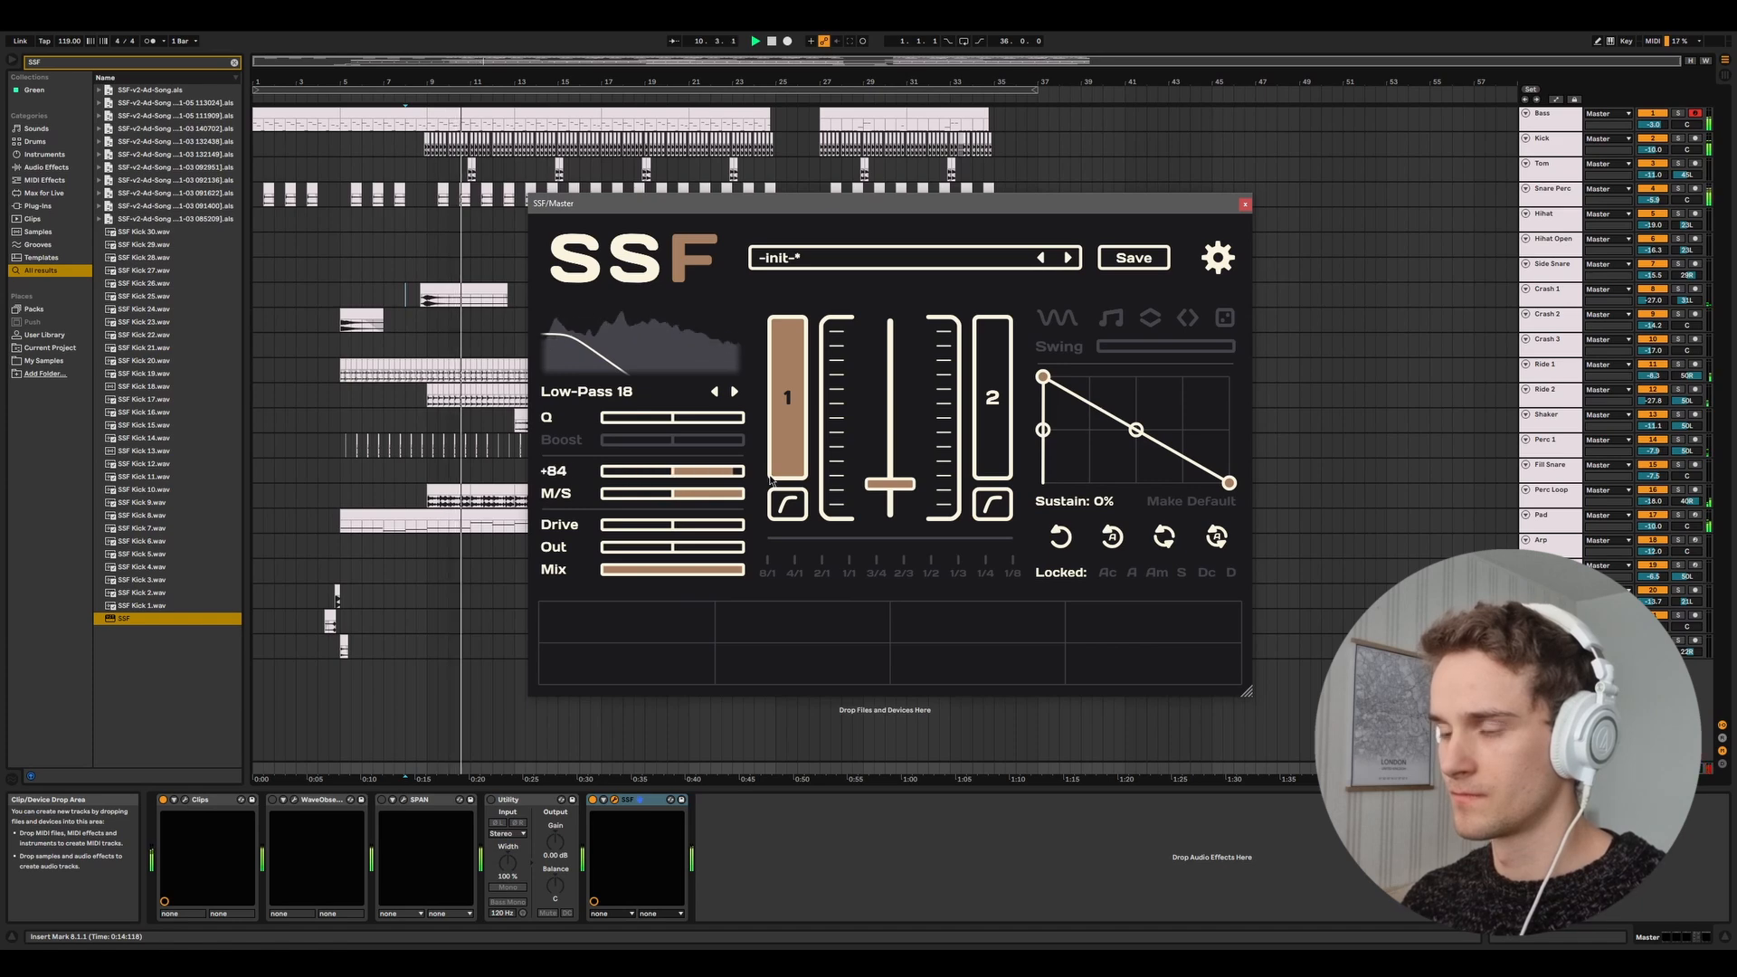
drag(637, 471, 599, 498)
drag(731, 475, 774, 499)
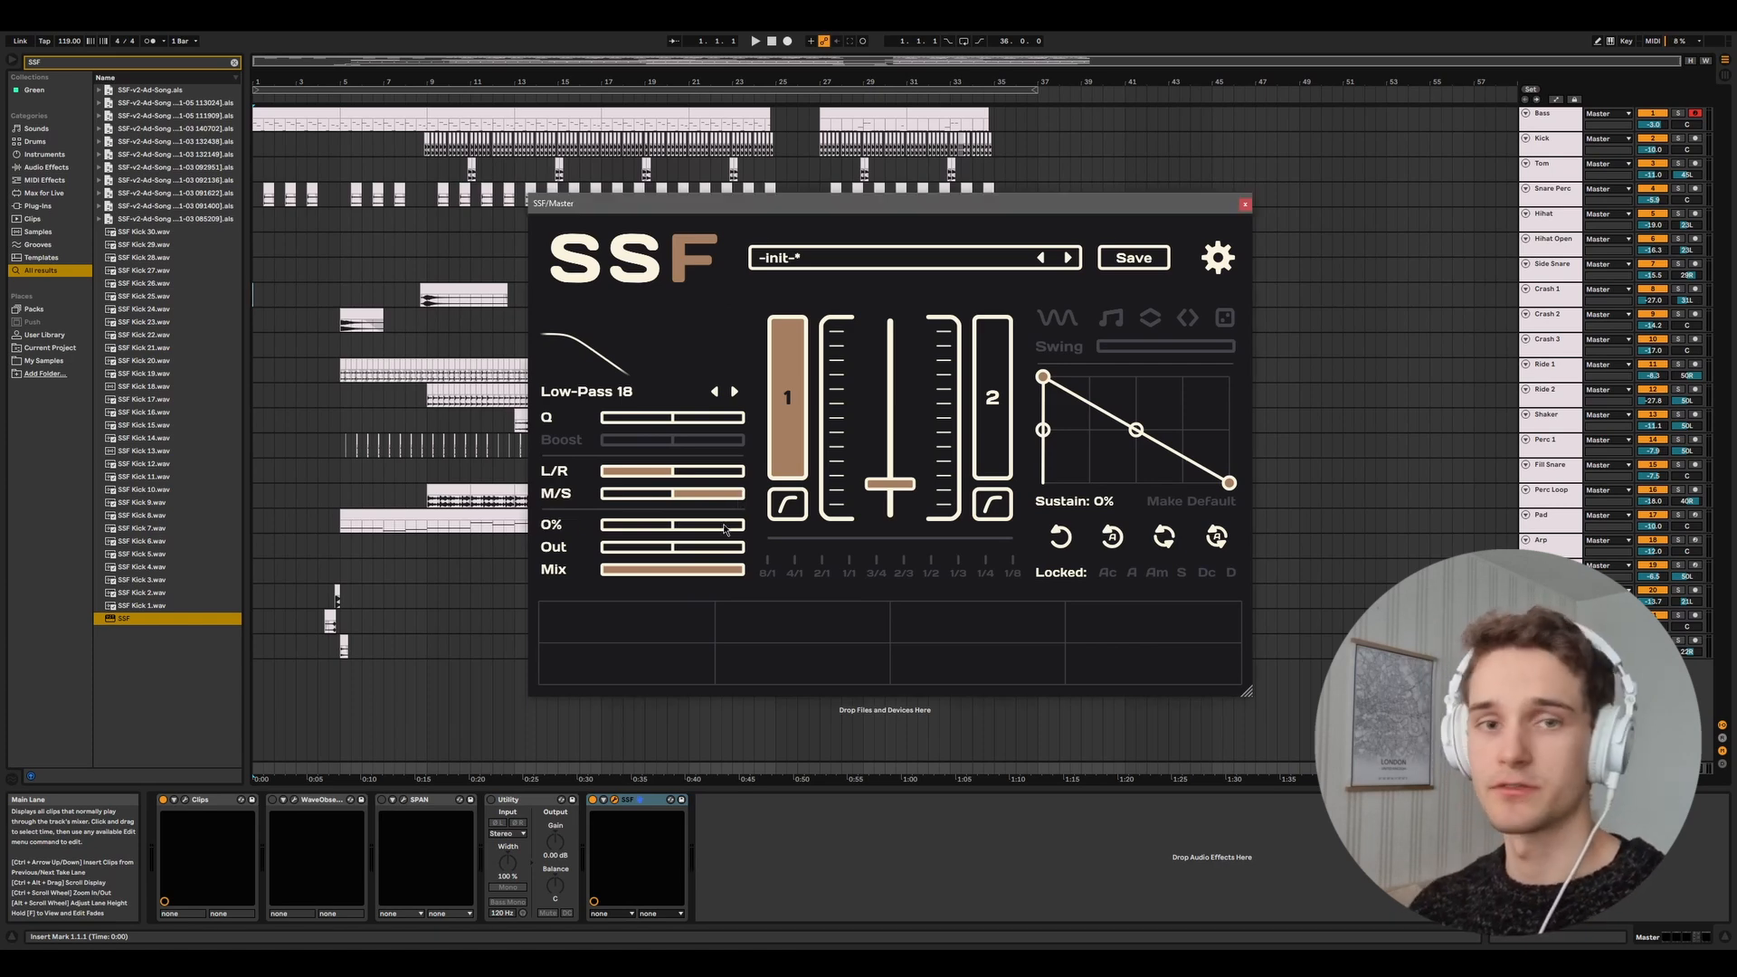
Raise the filter's Drive to its maximum.
drag(691, 534, 759, 527)
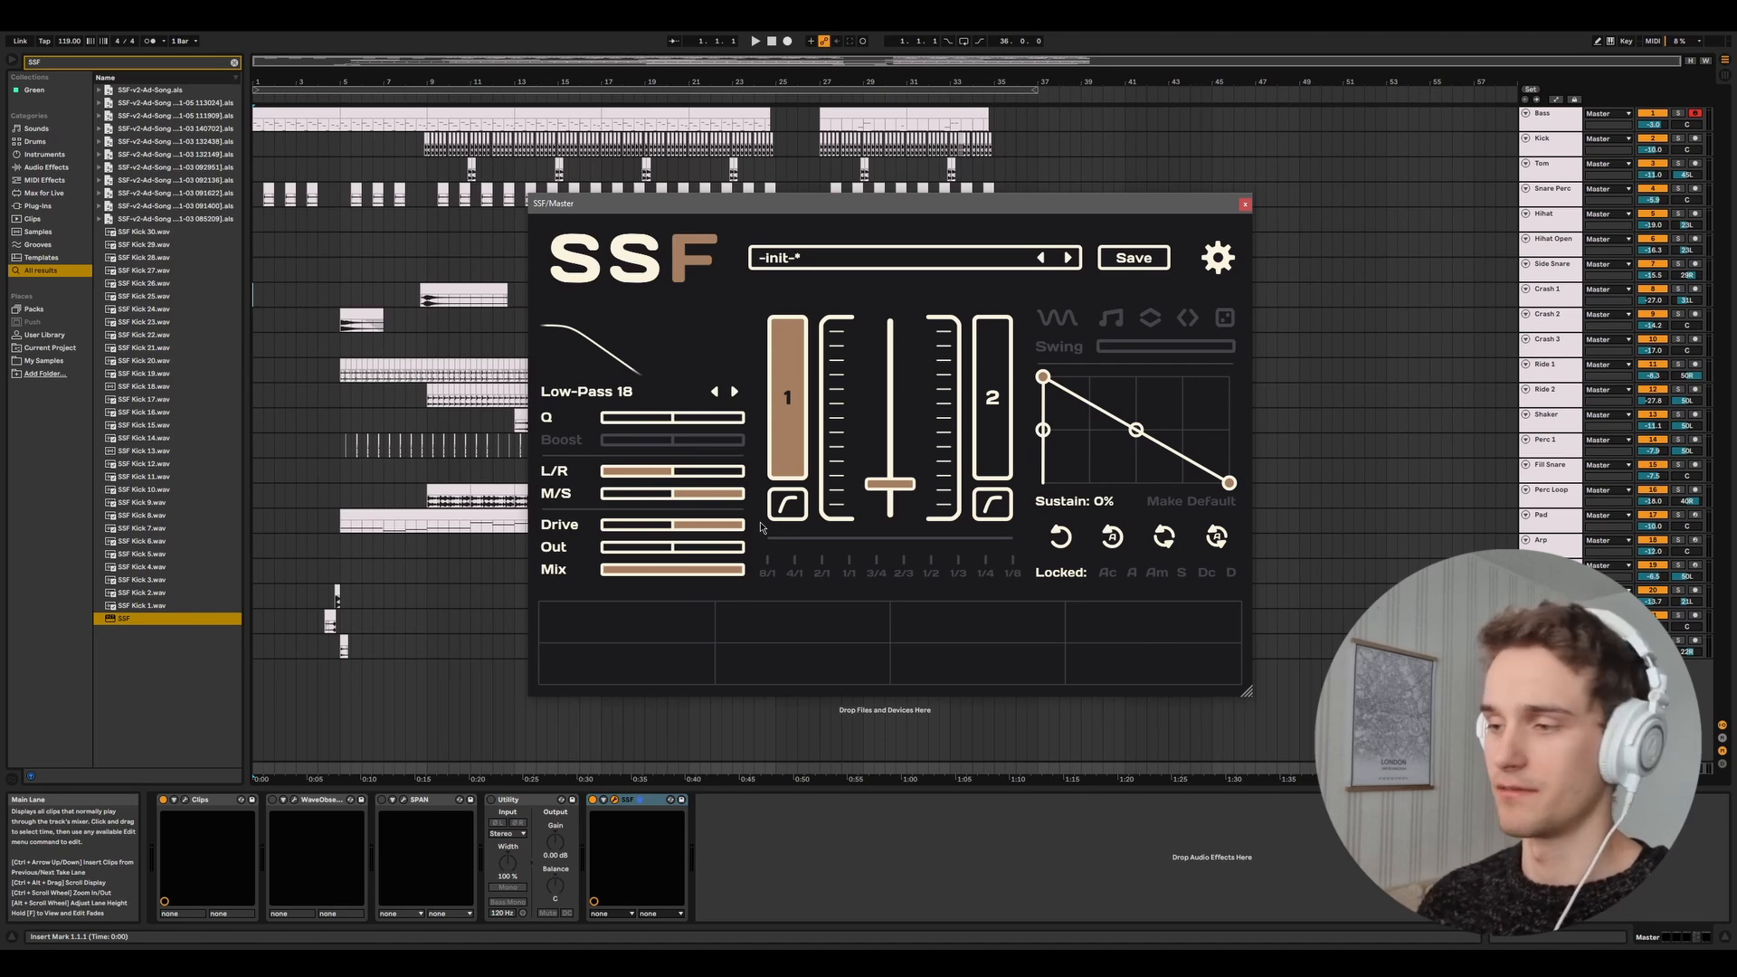
Reset the Drive to its default, try the output level at -17.7, and reset it.
double_click(748, 532)
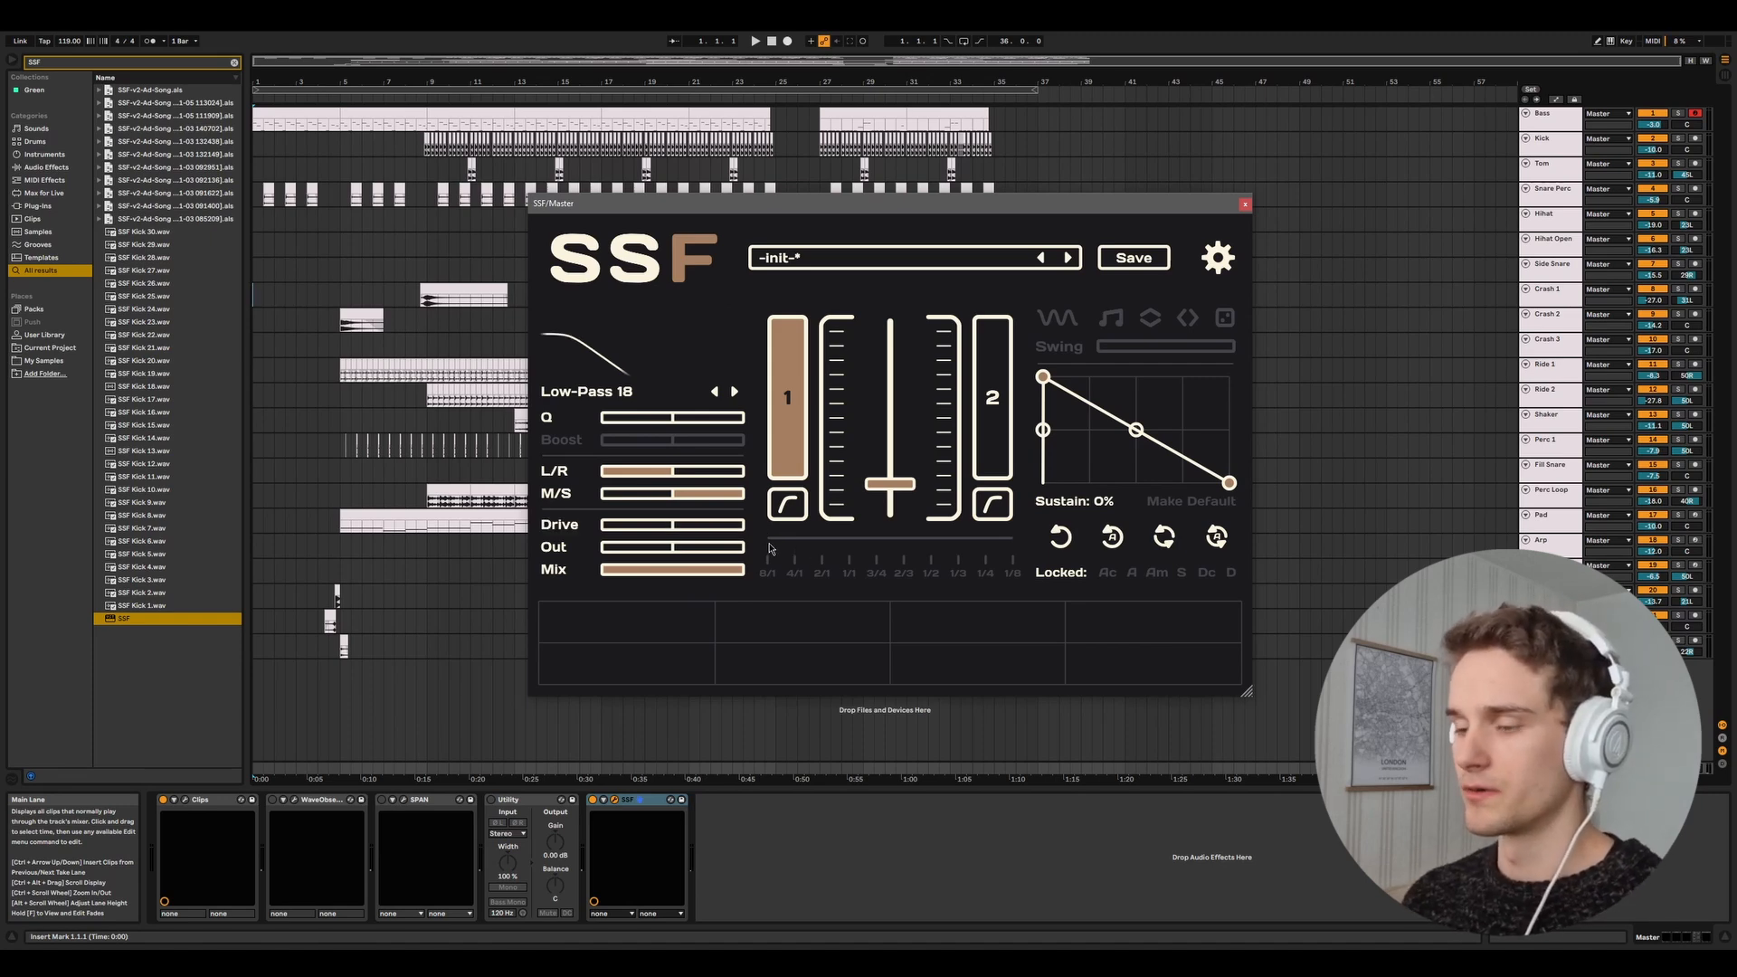
drag(694, 549, 694, 551)
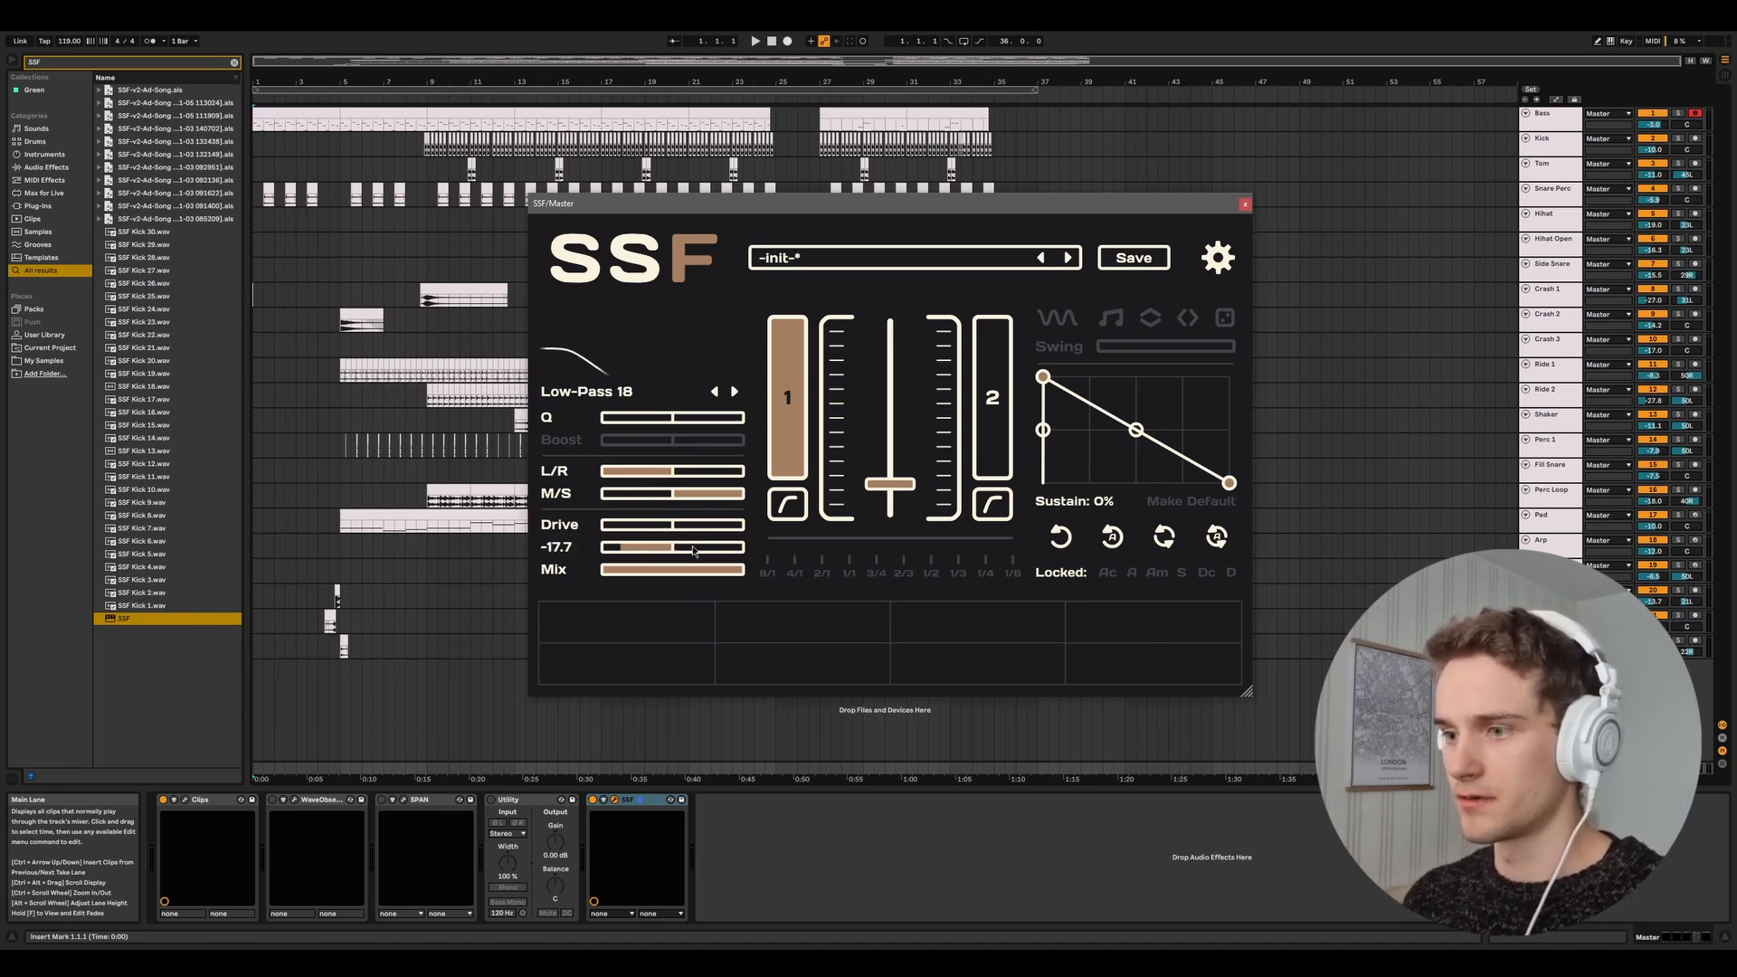
double_click(694, 551)
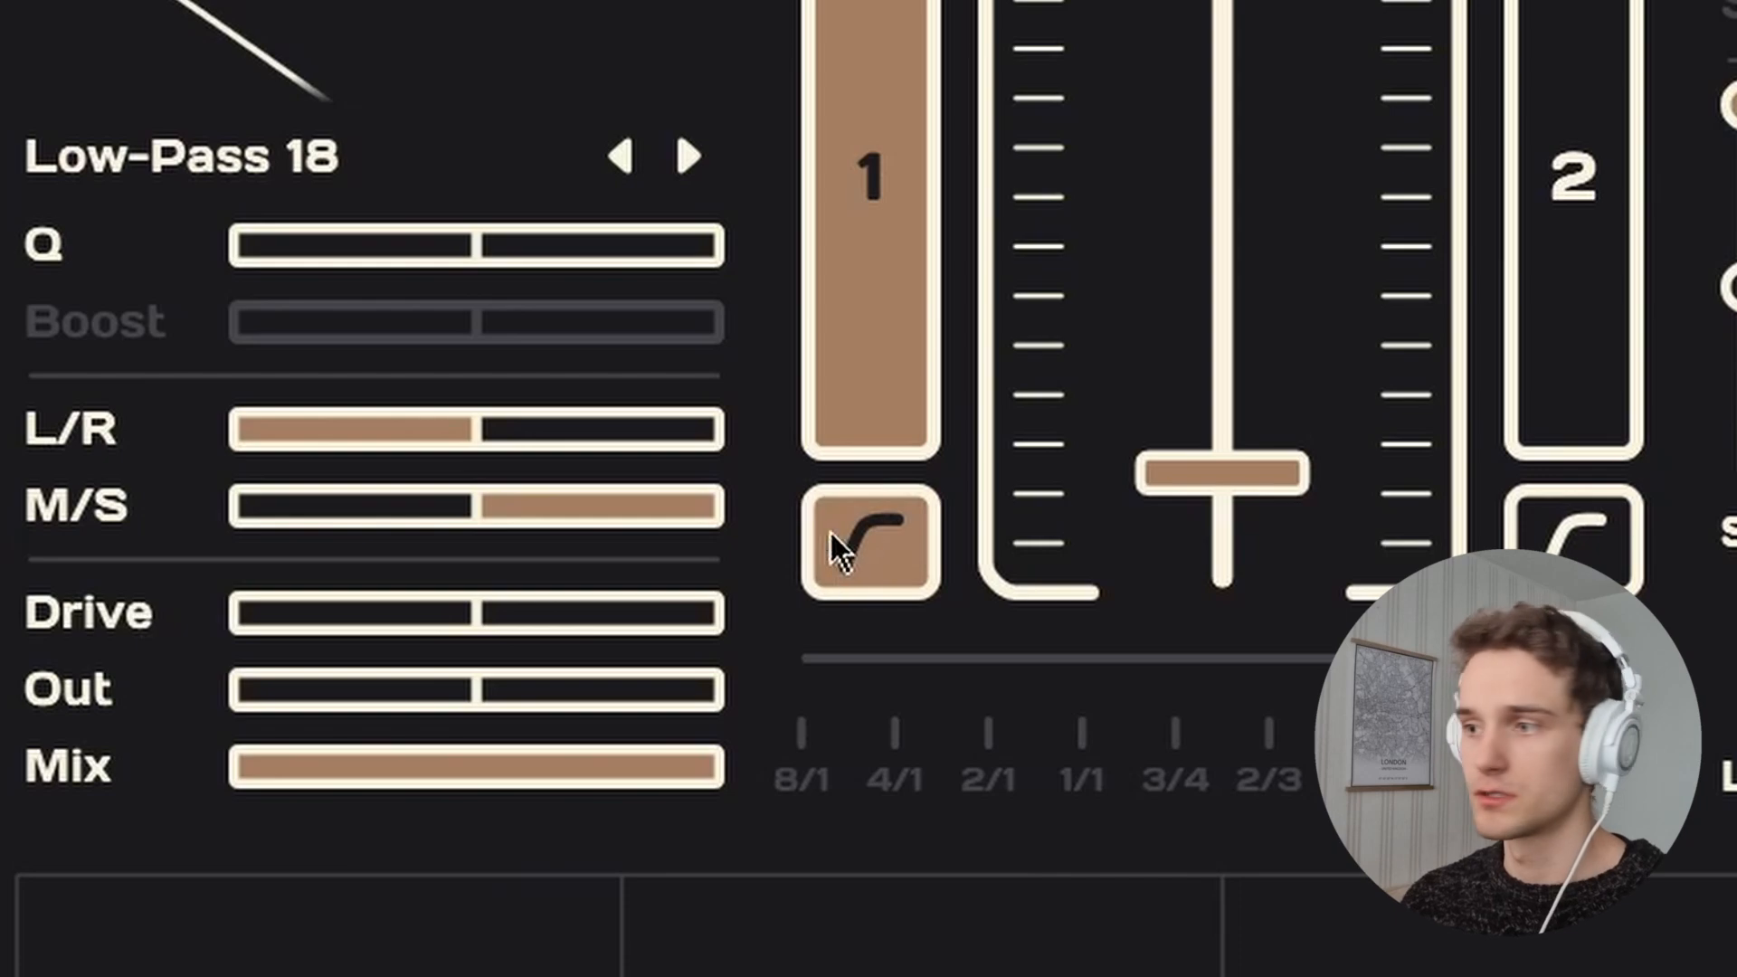
Try switching the curve options beneath filters 1 and 2 on and off.
click(834, 548)
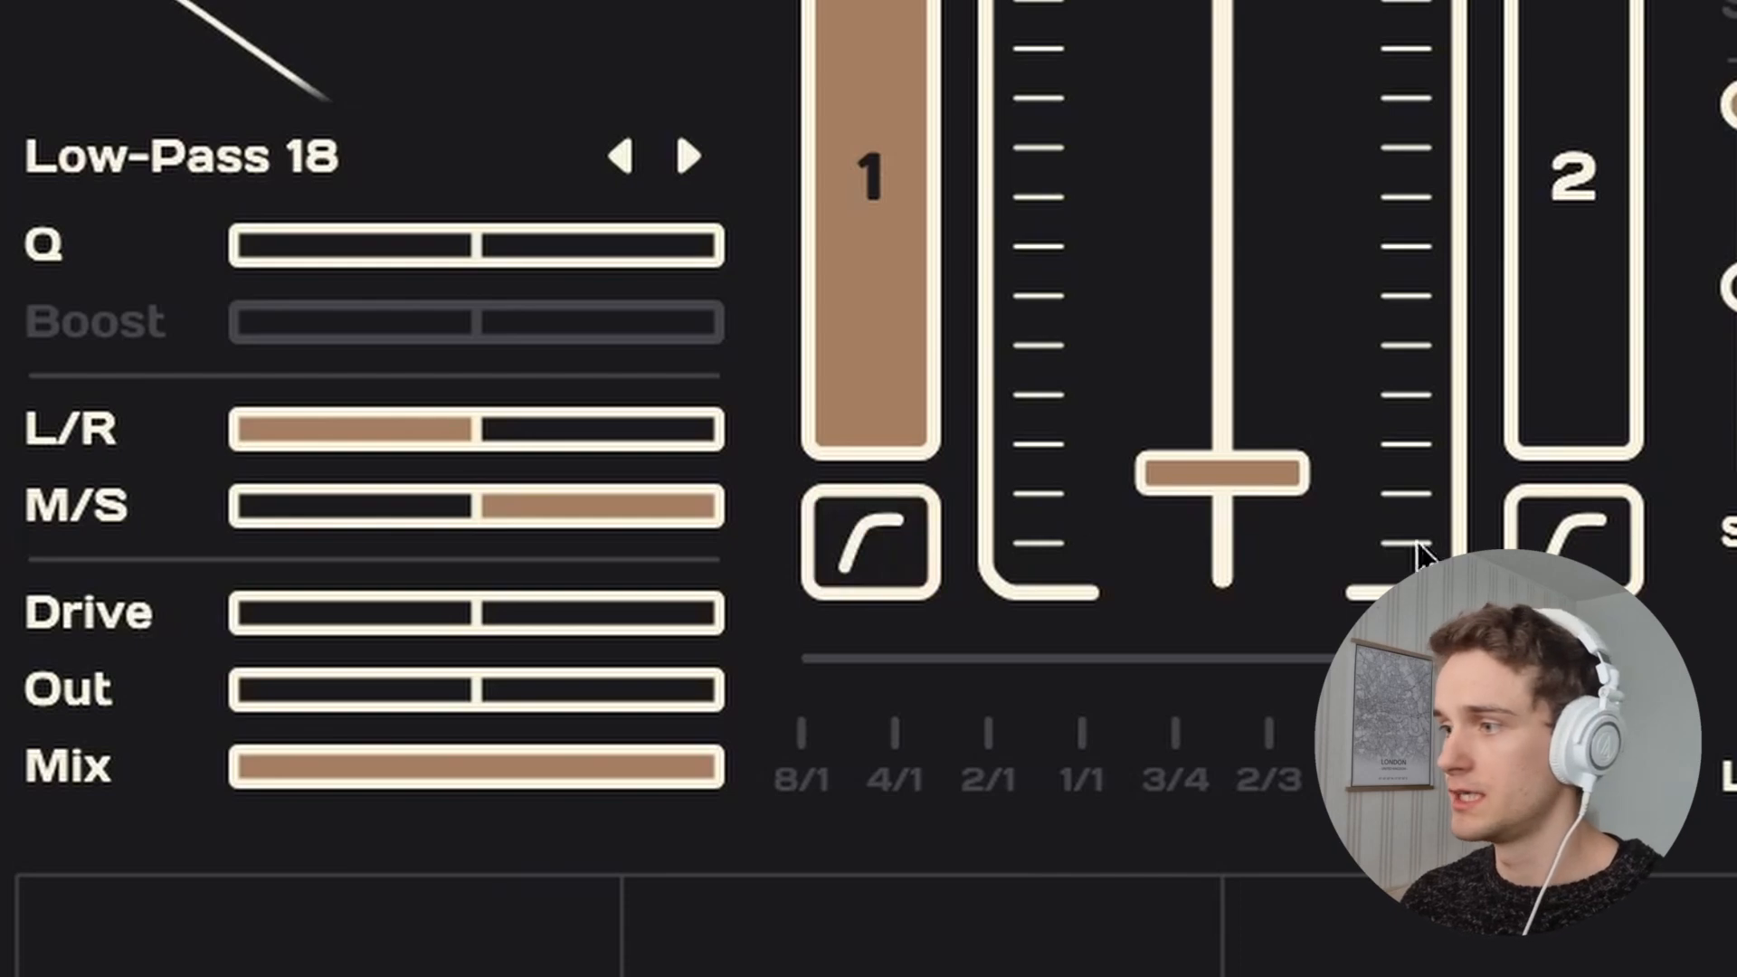
click(838, 577)
click(1607, 536)
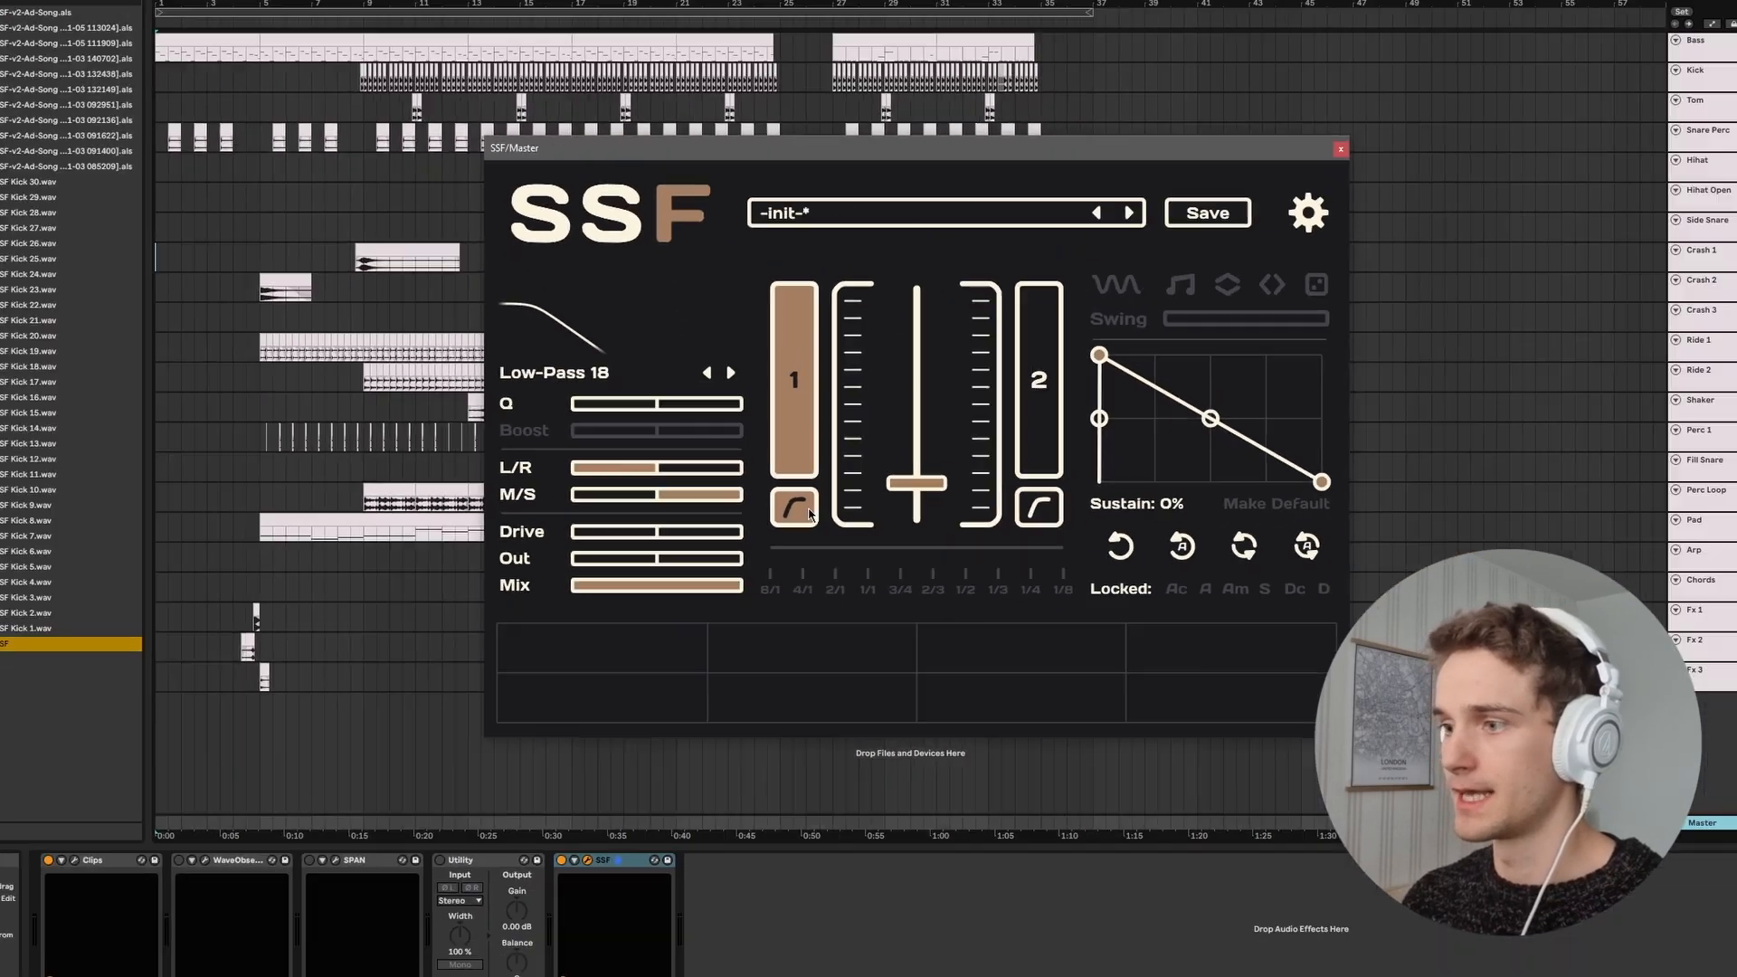
click(908, 548)
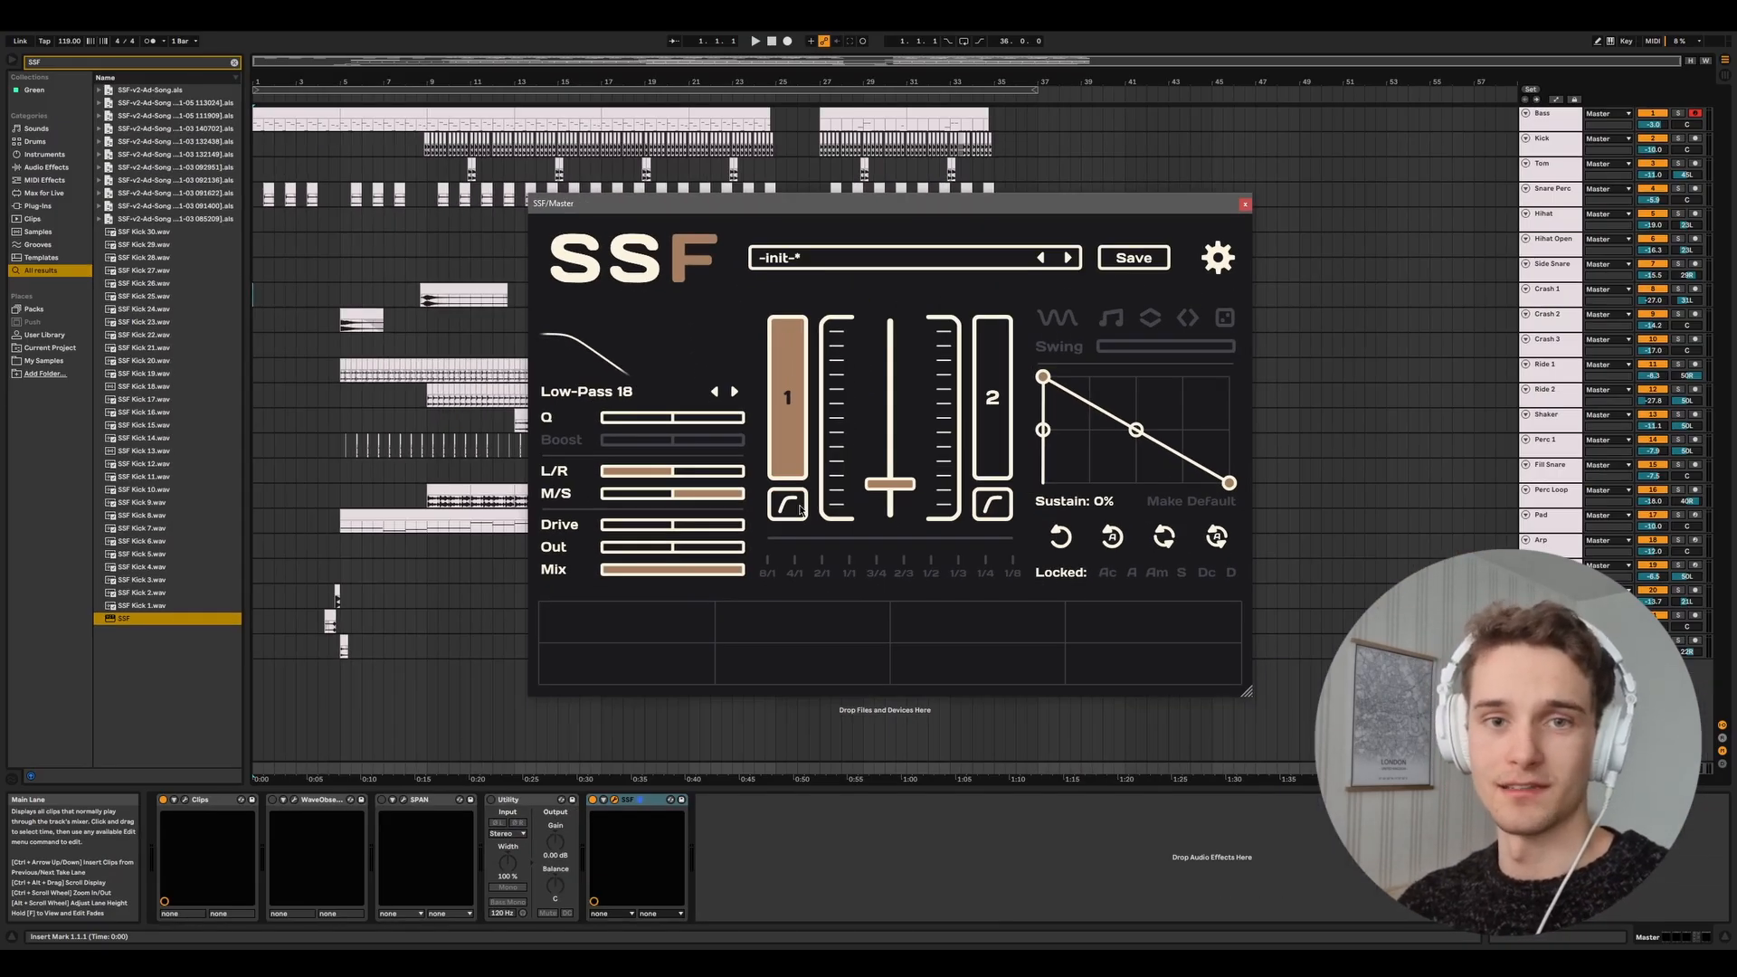
Enable the curve option beneath filter 1 and set the Drive to 100% while moving the main slider.
click(800, 510)
drag(890, 483, 874, 444)
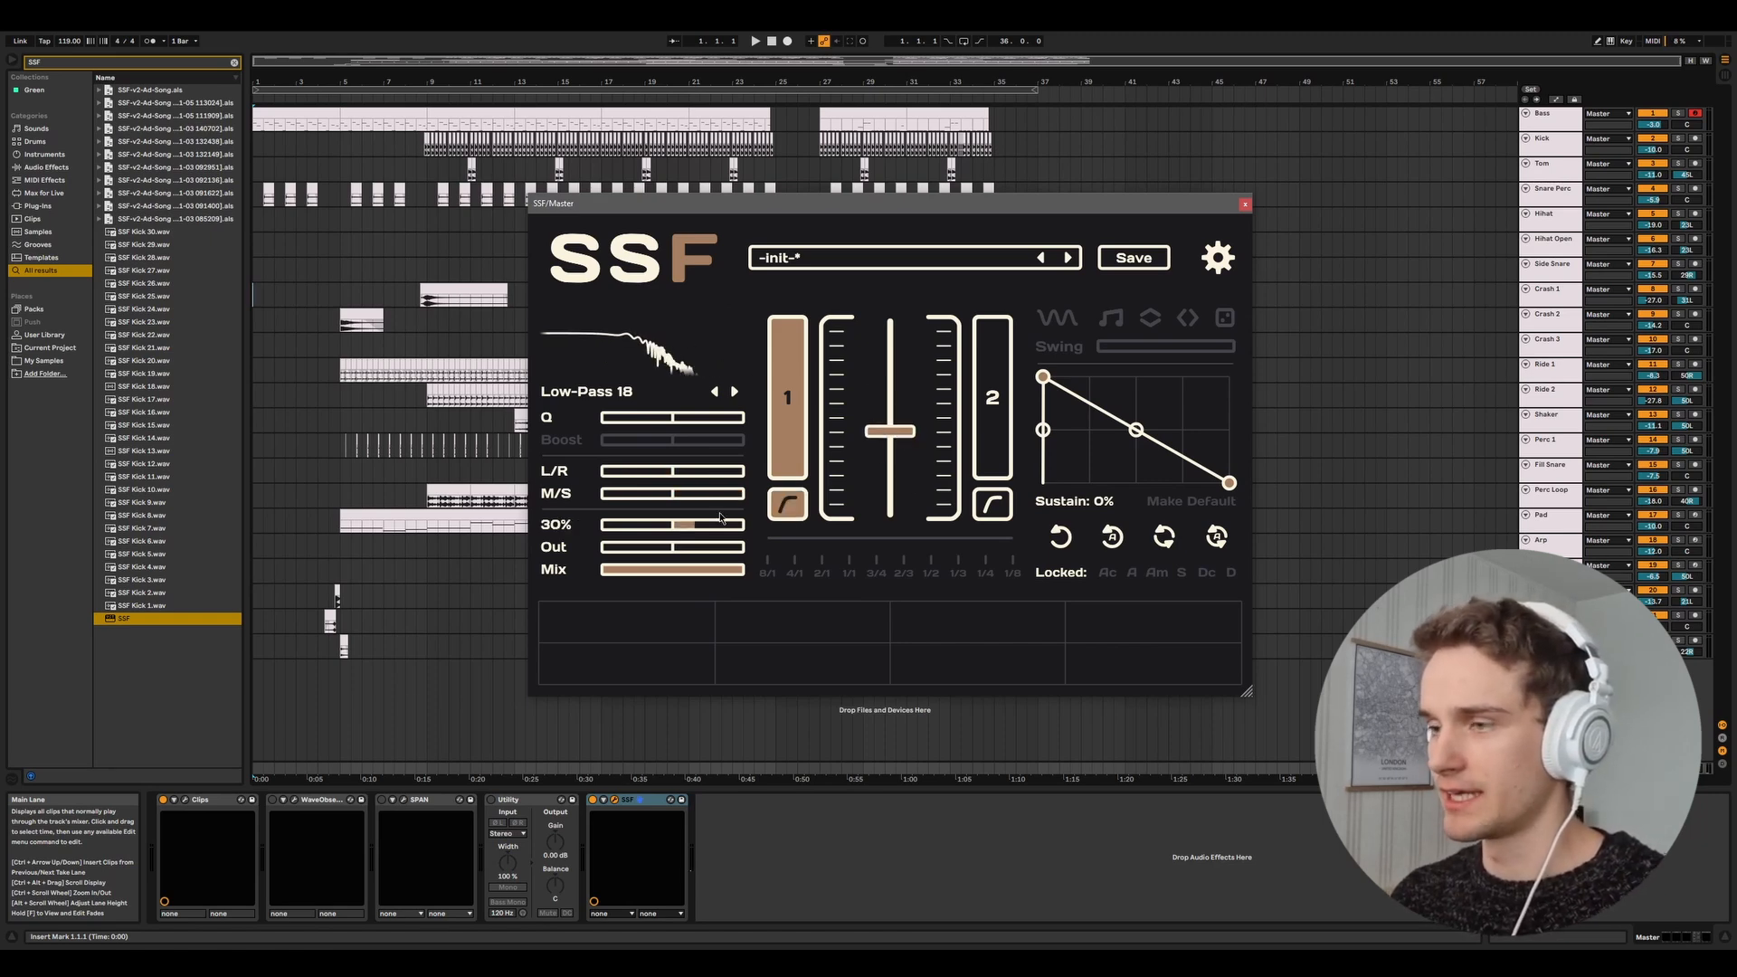
drag(697, 527, 744, 528)
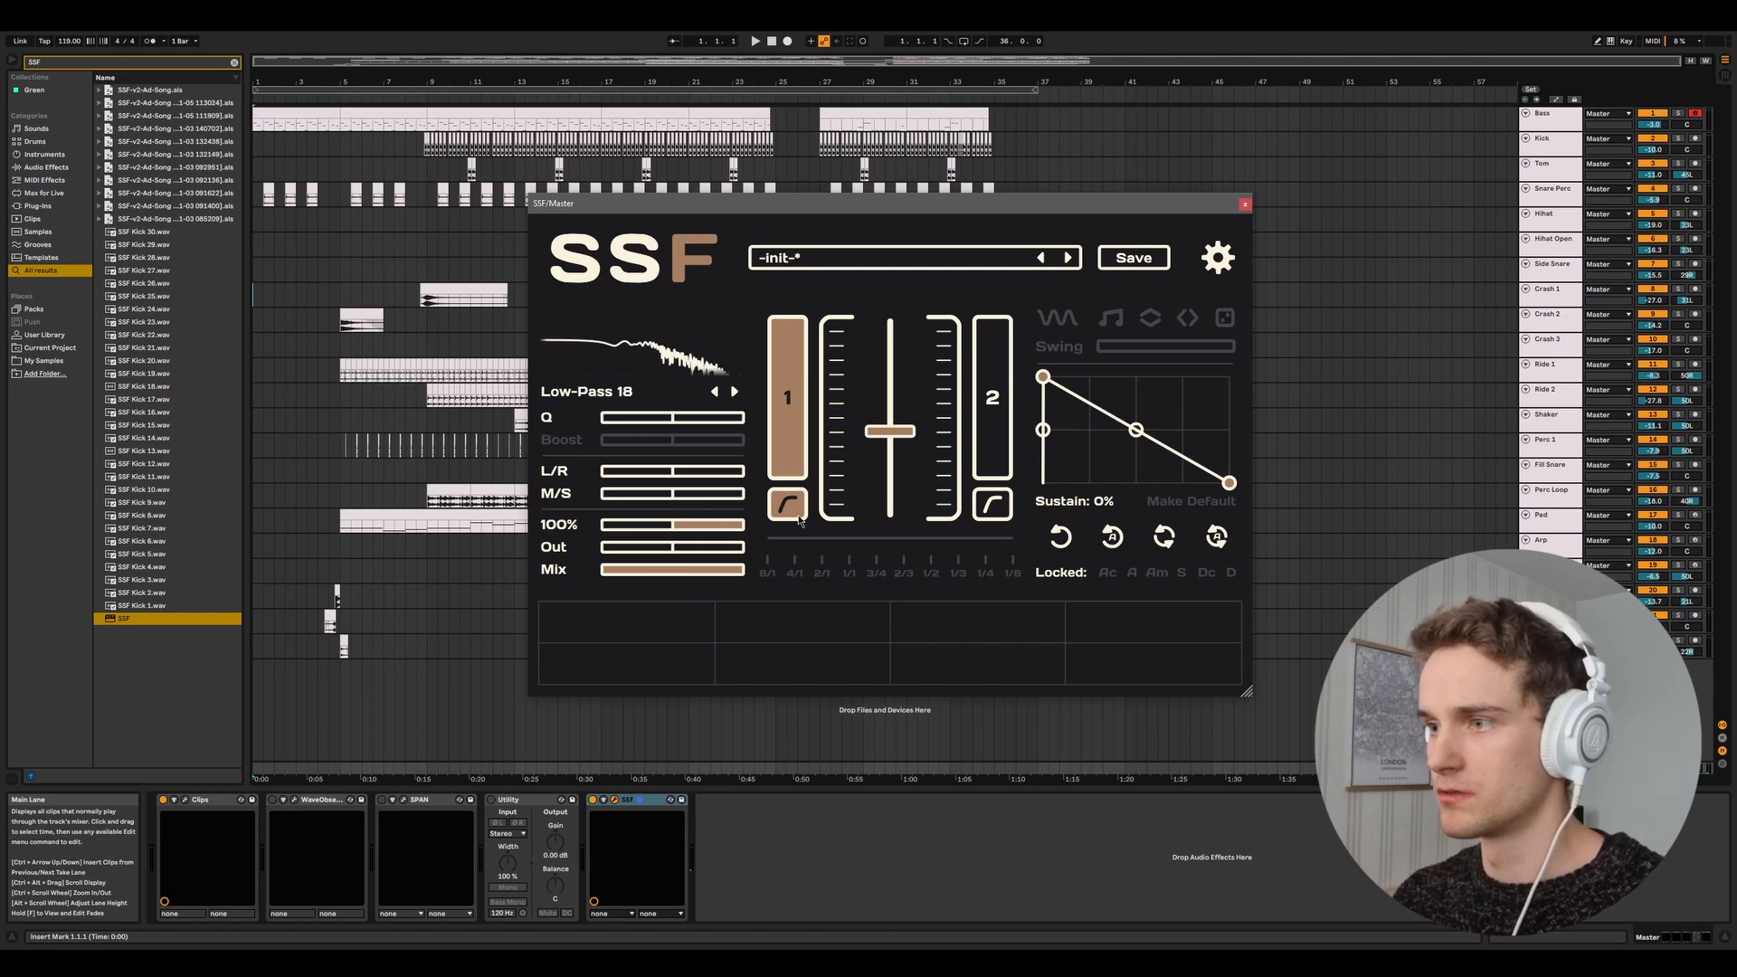
drag(896, 433, 922, 464)
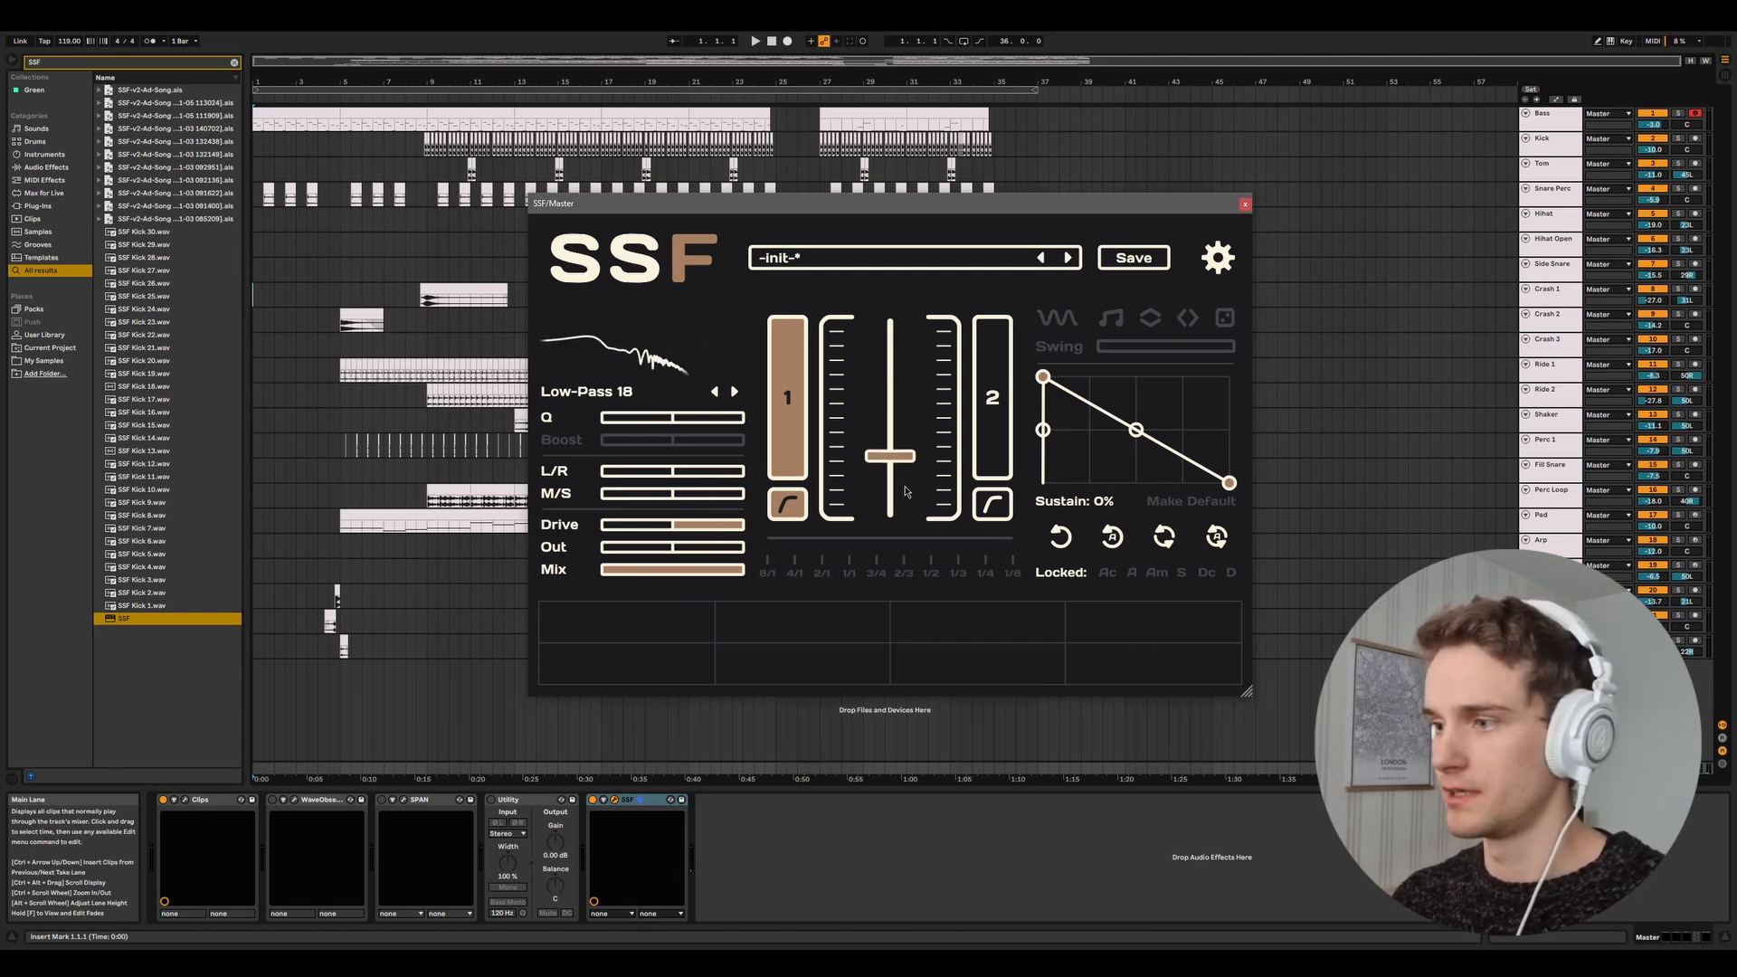
Toggle filter 1's curve option to compare both states, and raise the main slider during playback.
click(786, 507)
click(786, 507)
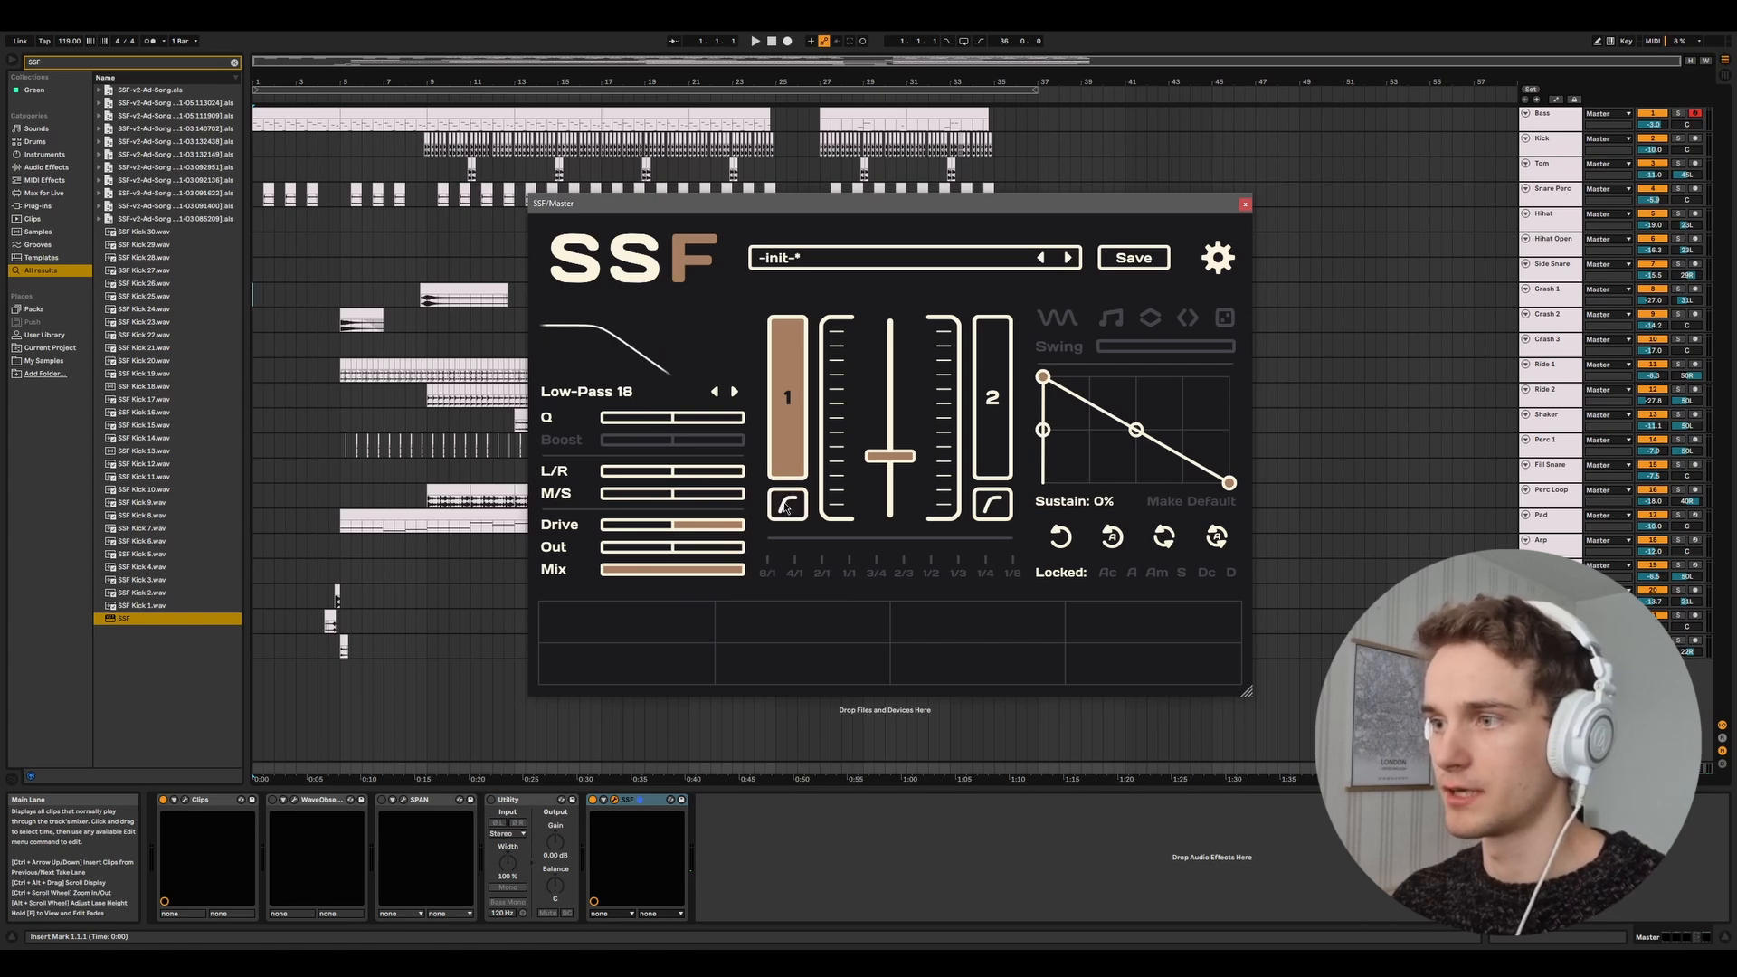
click(786, 507)
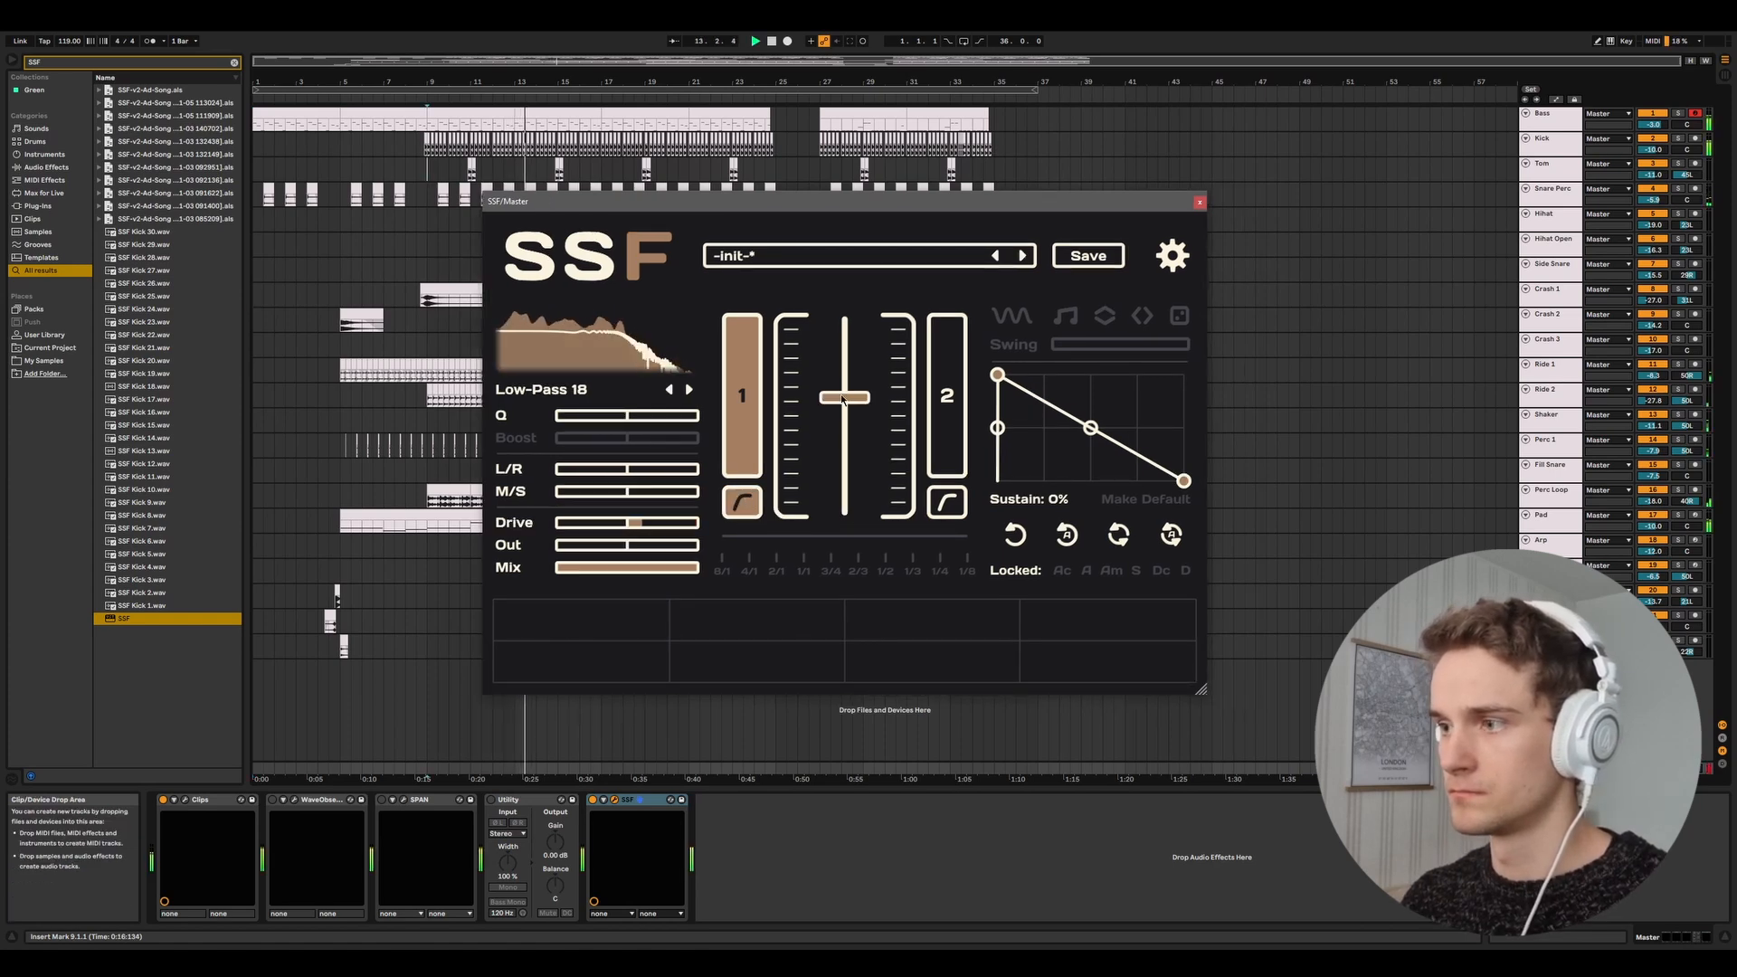
drag(844, 397, 847, 336)
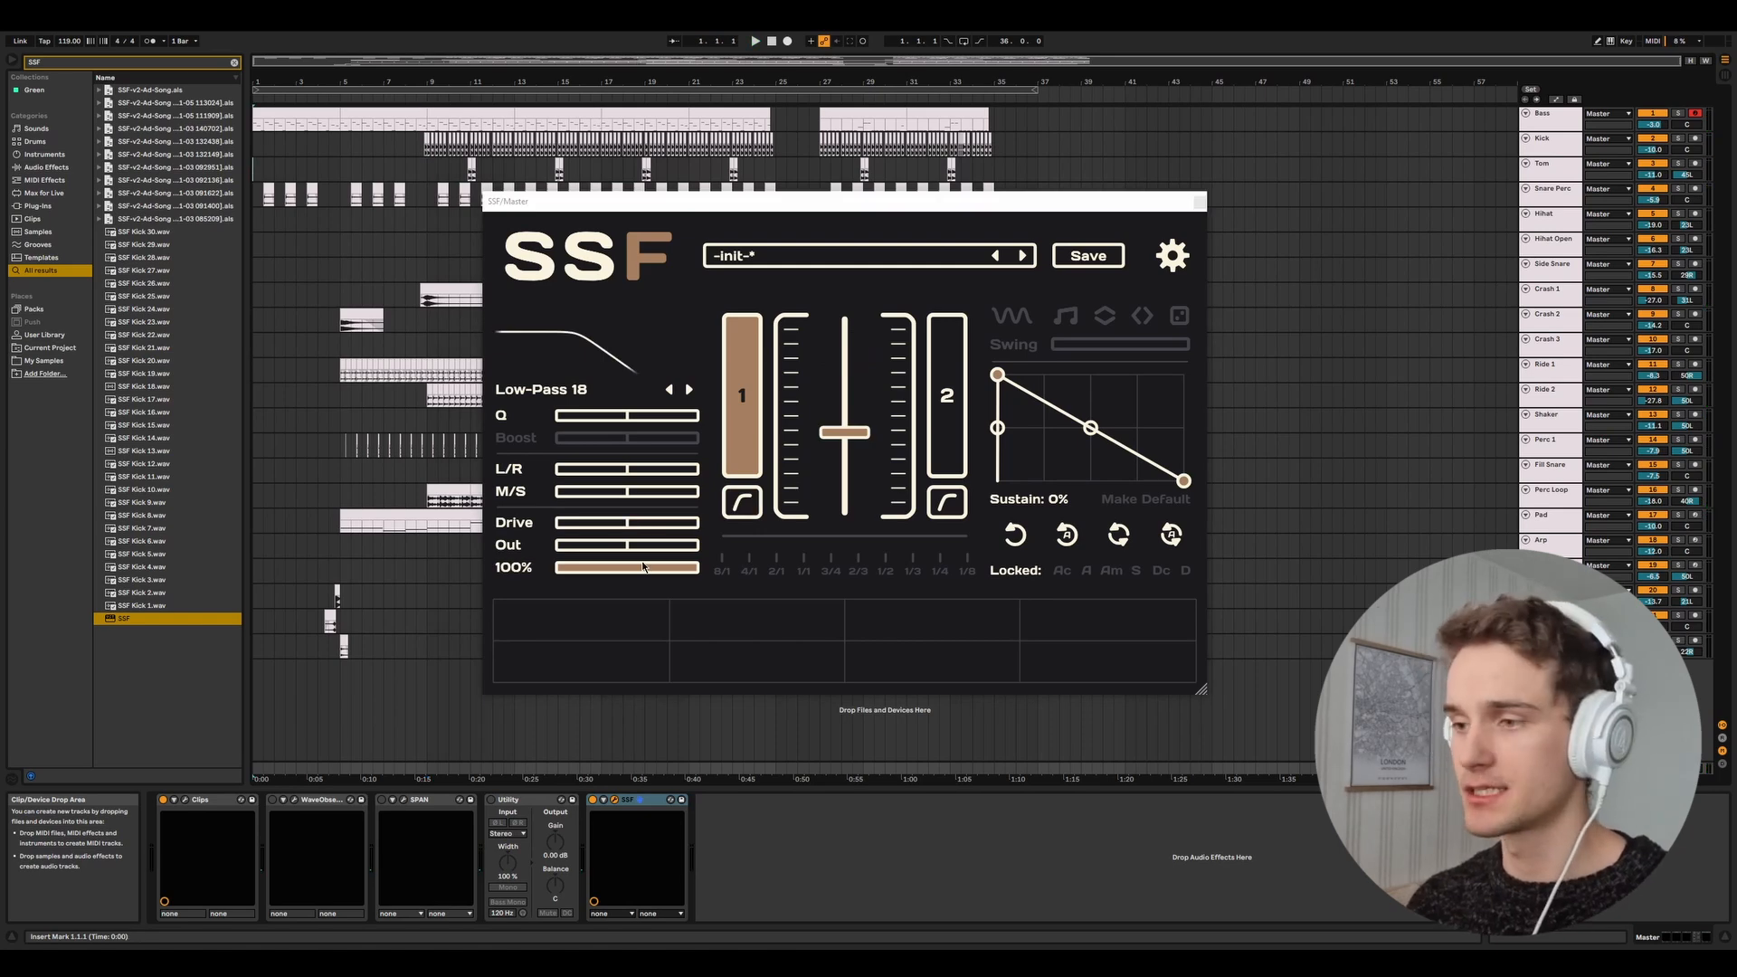
Try lowering the Mix toward the middle, and switch to filter 2 and back to filter 1.
drag(698, 570, 627, 568)
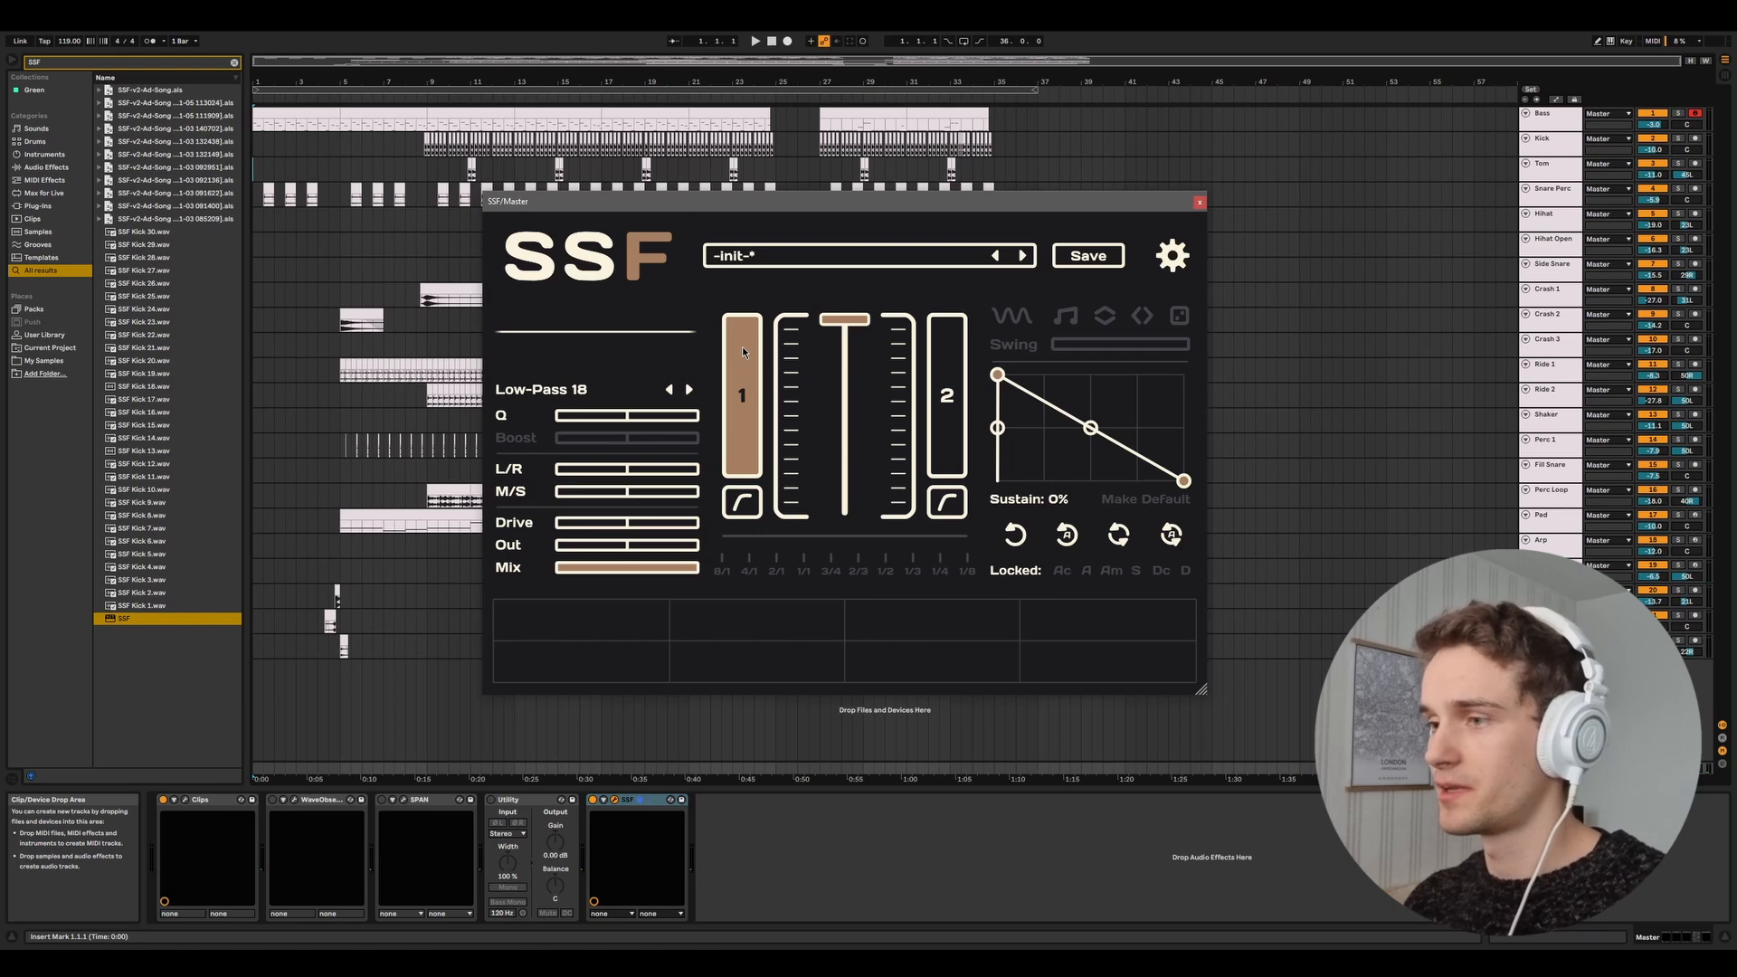
click(943, 353)
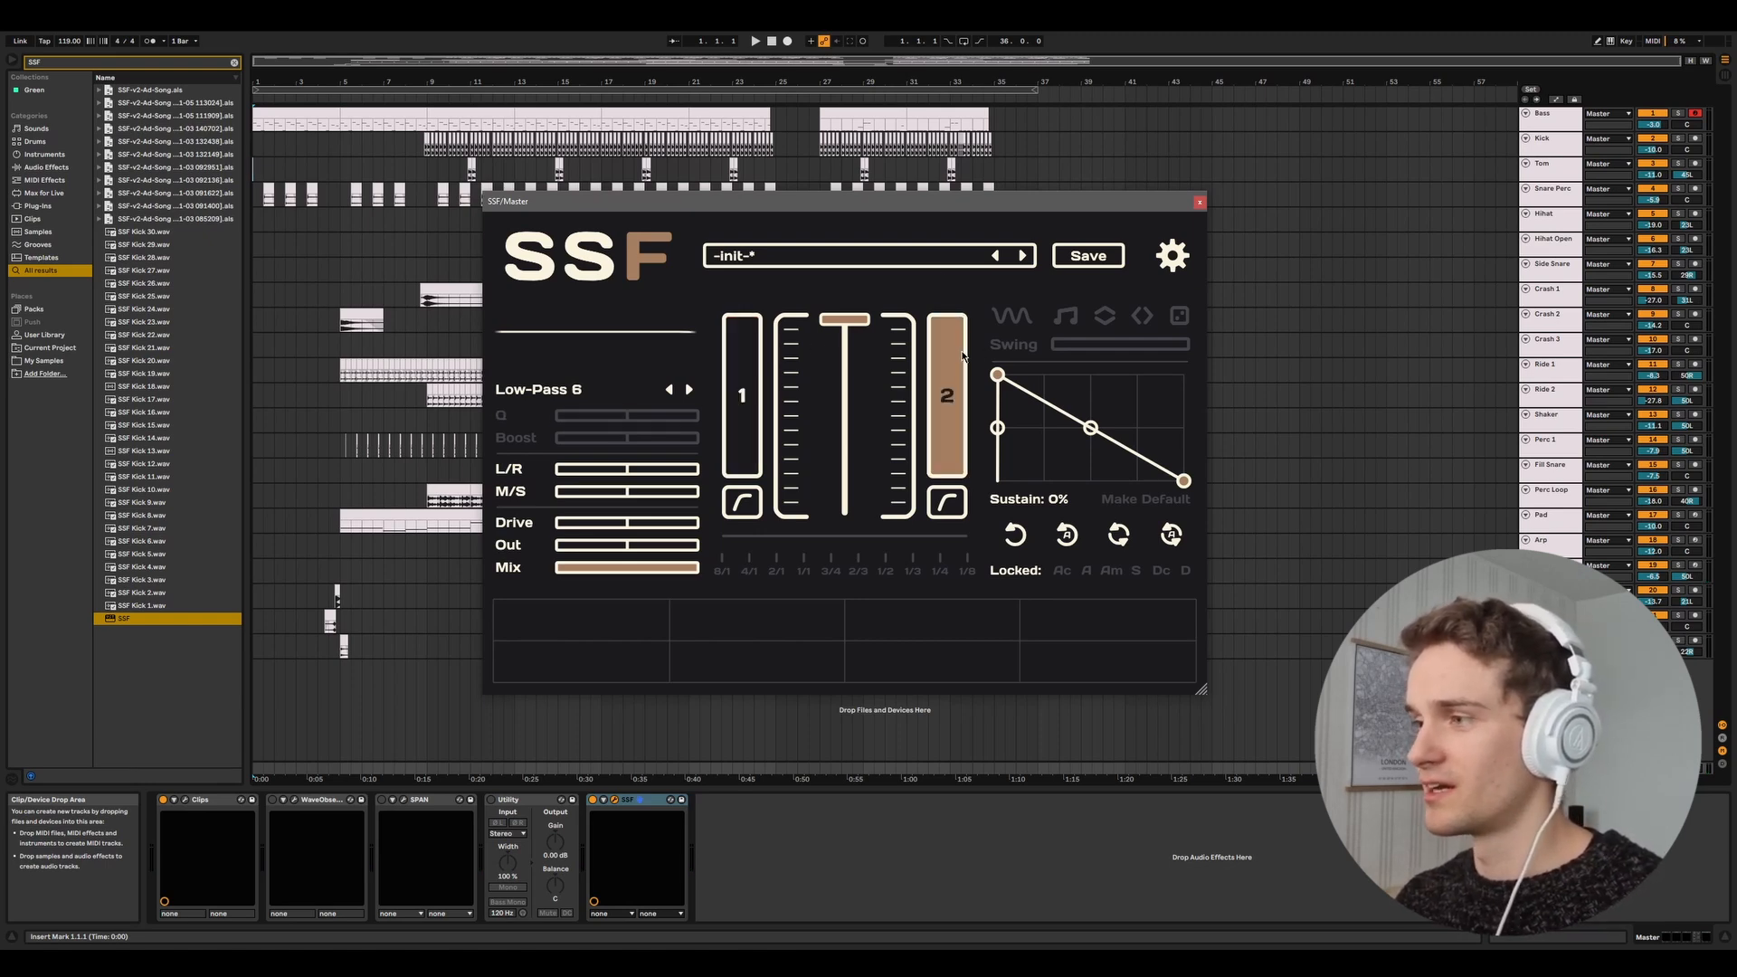
click(740, 358)
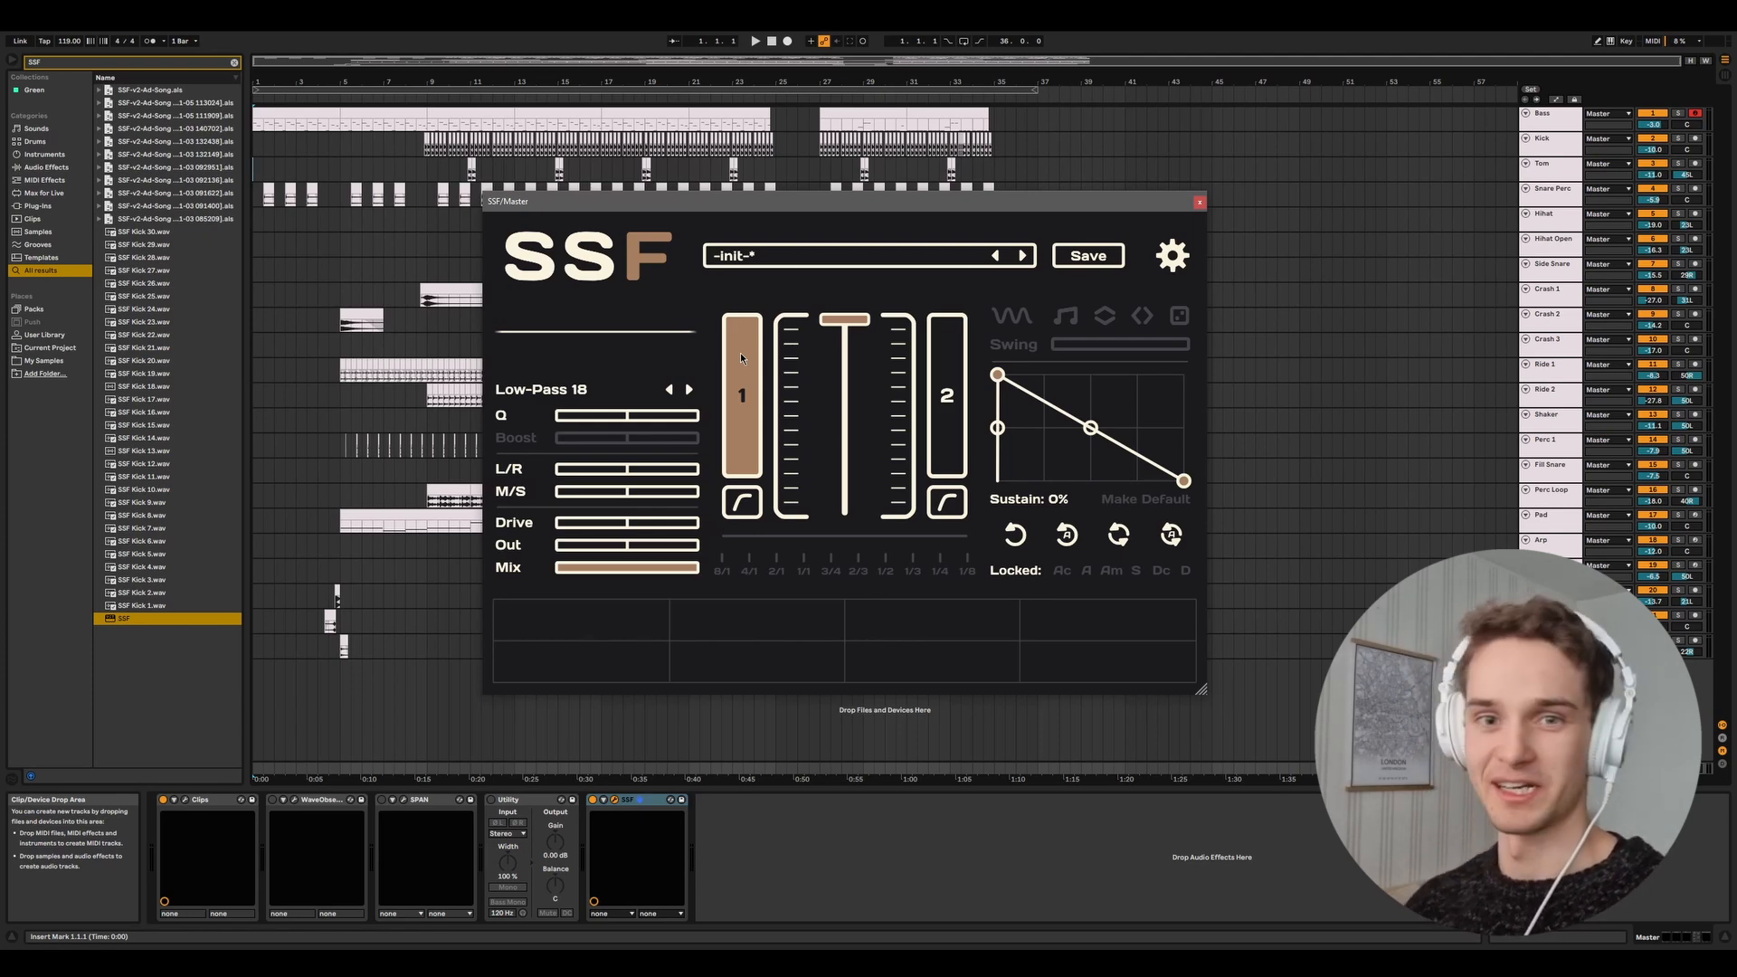
Load the Experimental preset Alternating Space, view its filter 2, and shift the modulation range.
click(754, 258)
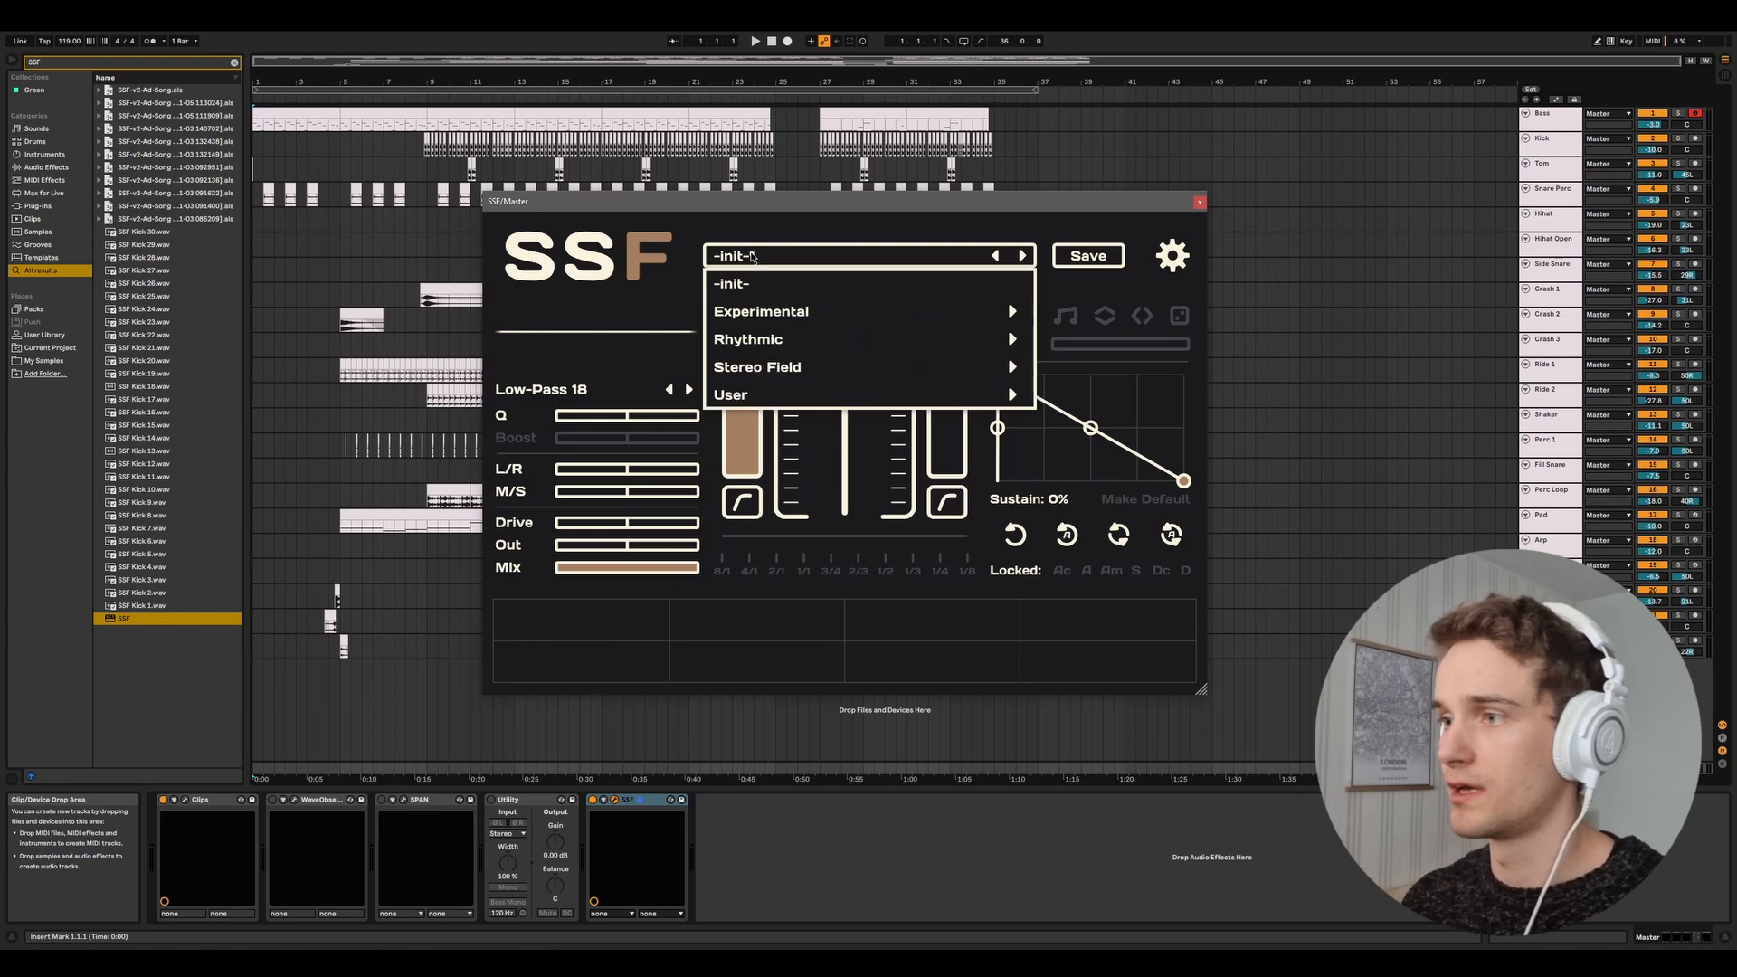
mouse_move(817, 316)
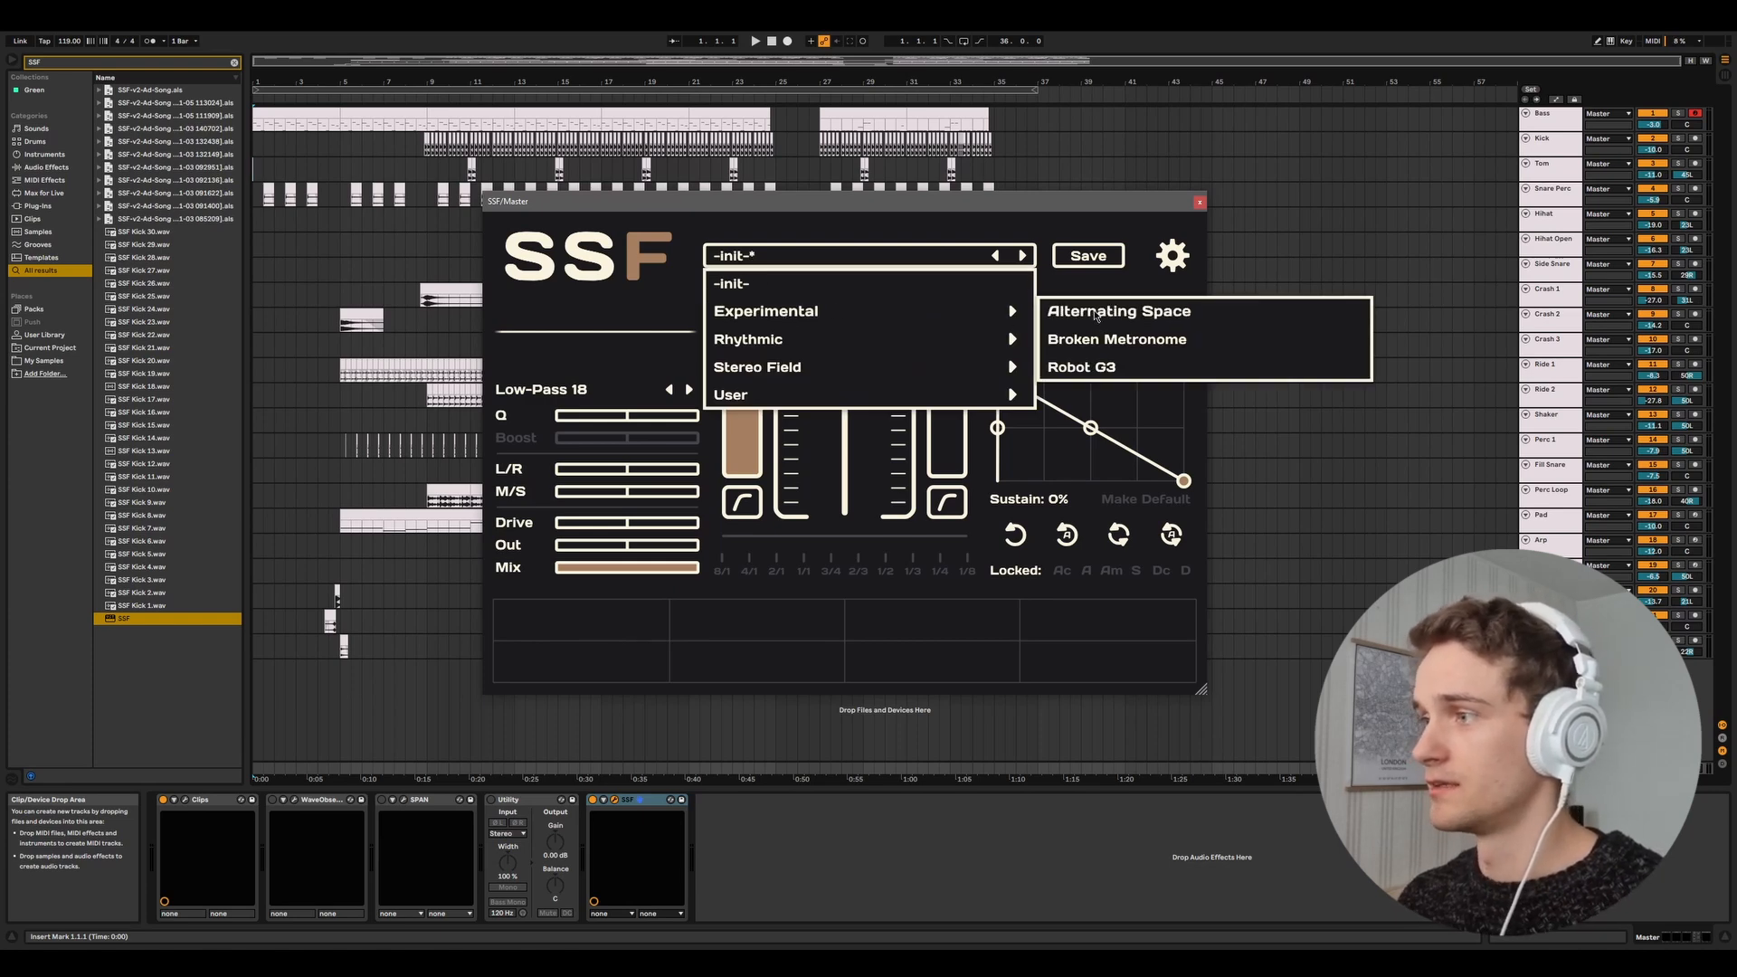
click(1095, 313)
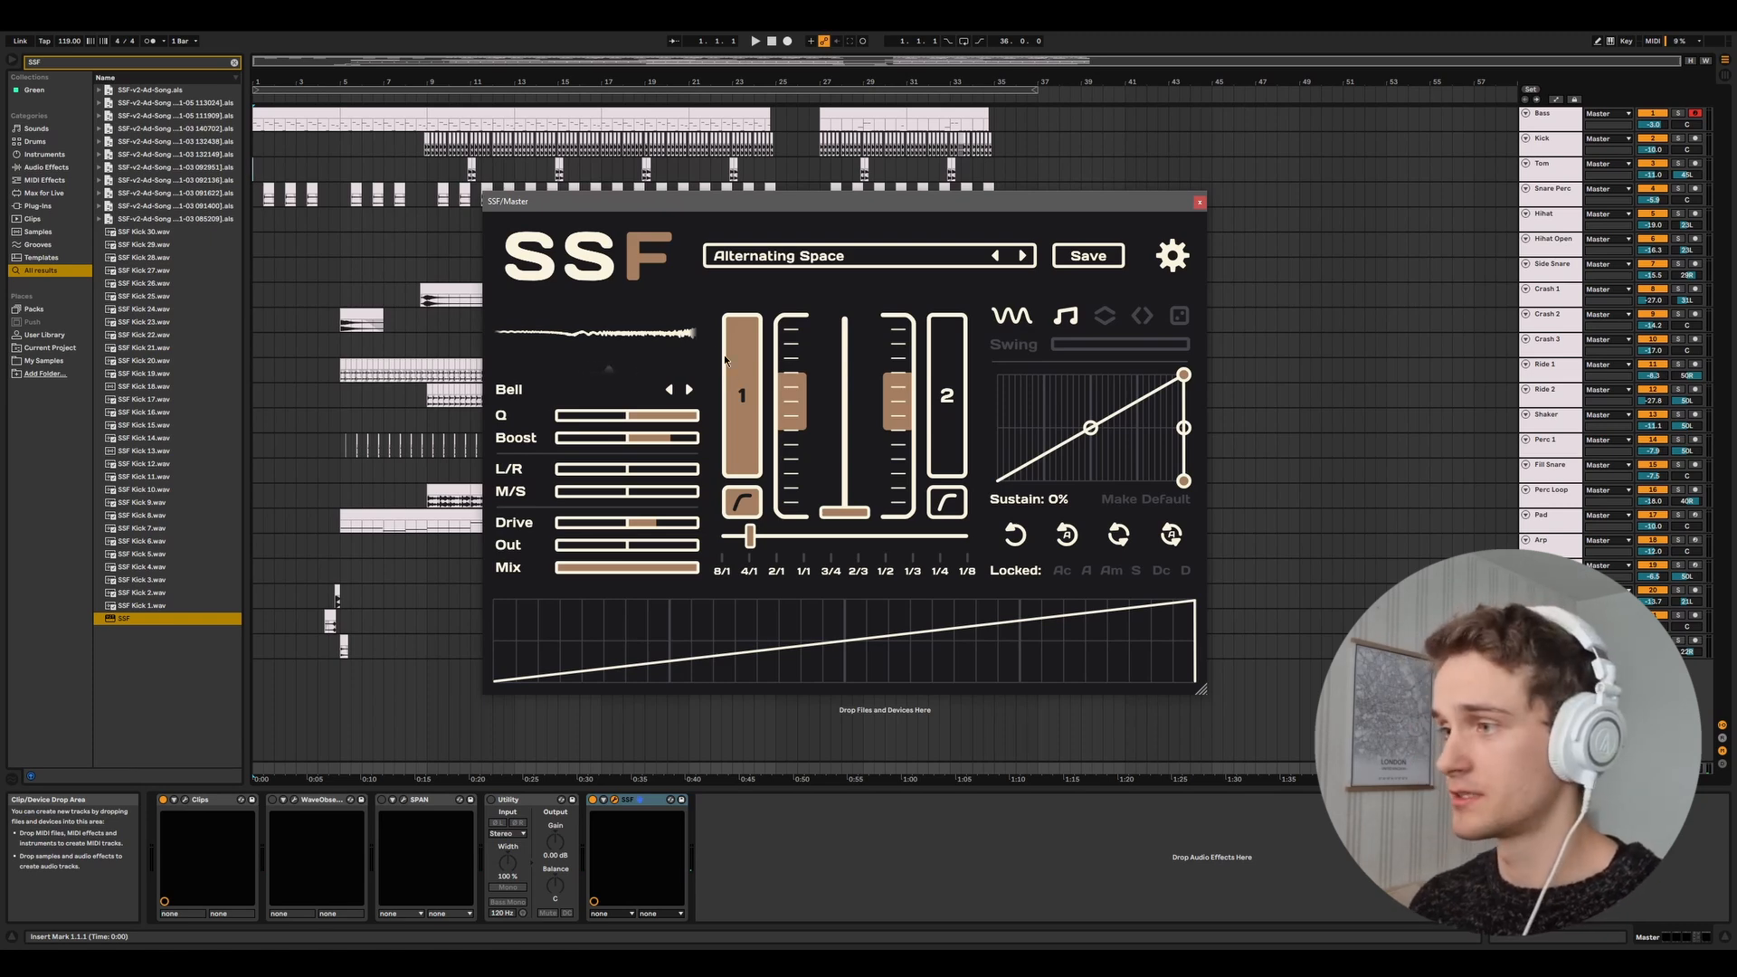
click(949, 351)
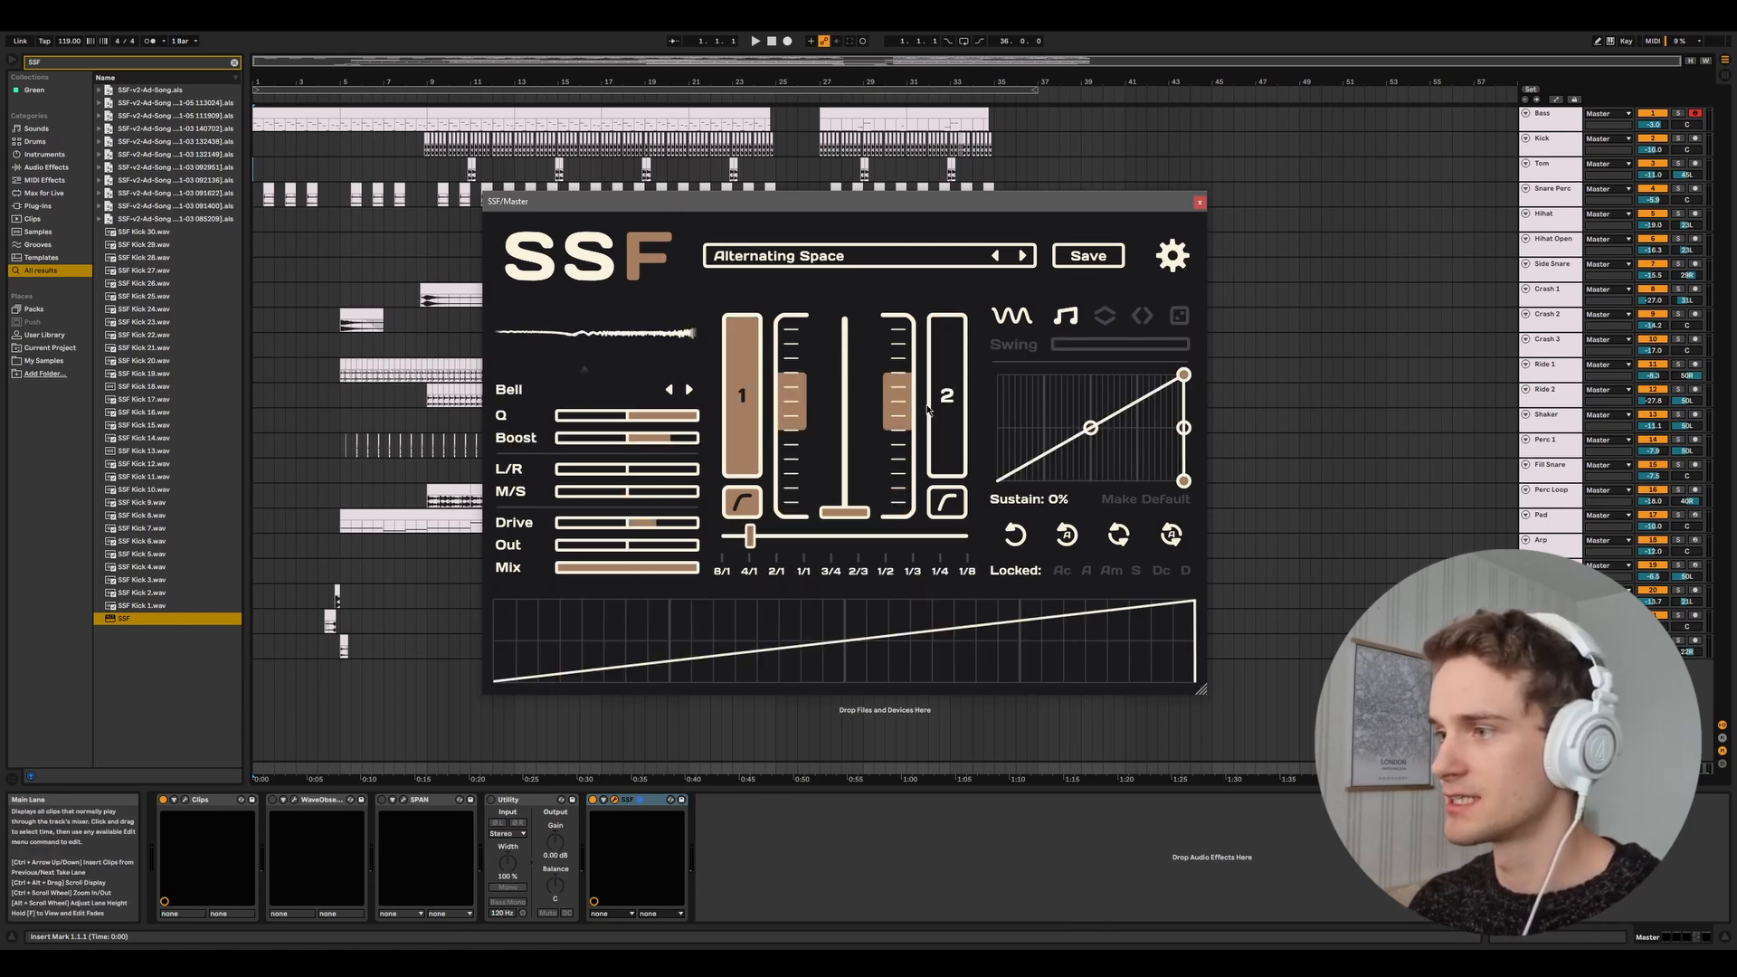
drag(902, 422, 894, 363)
drag(898, 503, 896, 405)
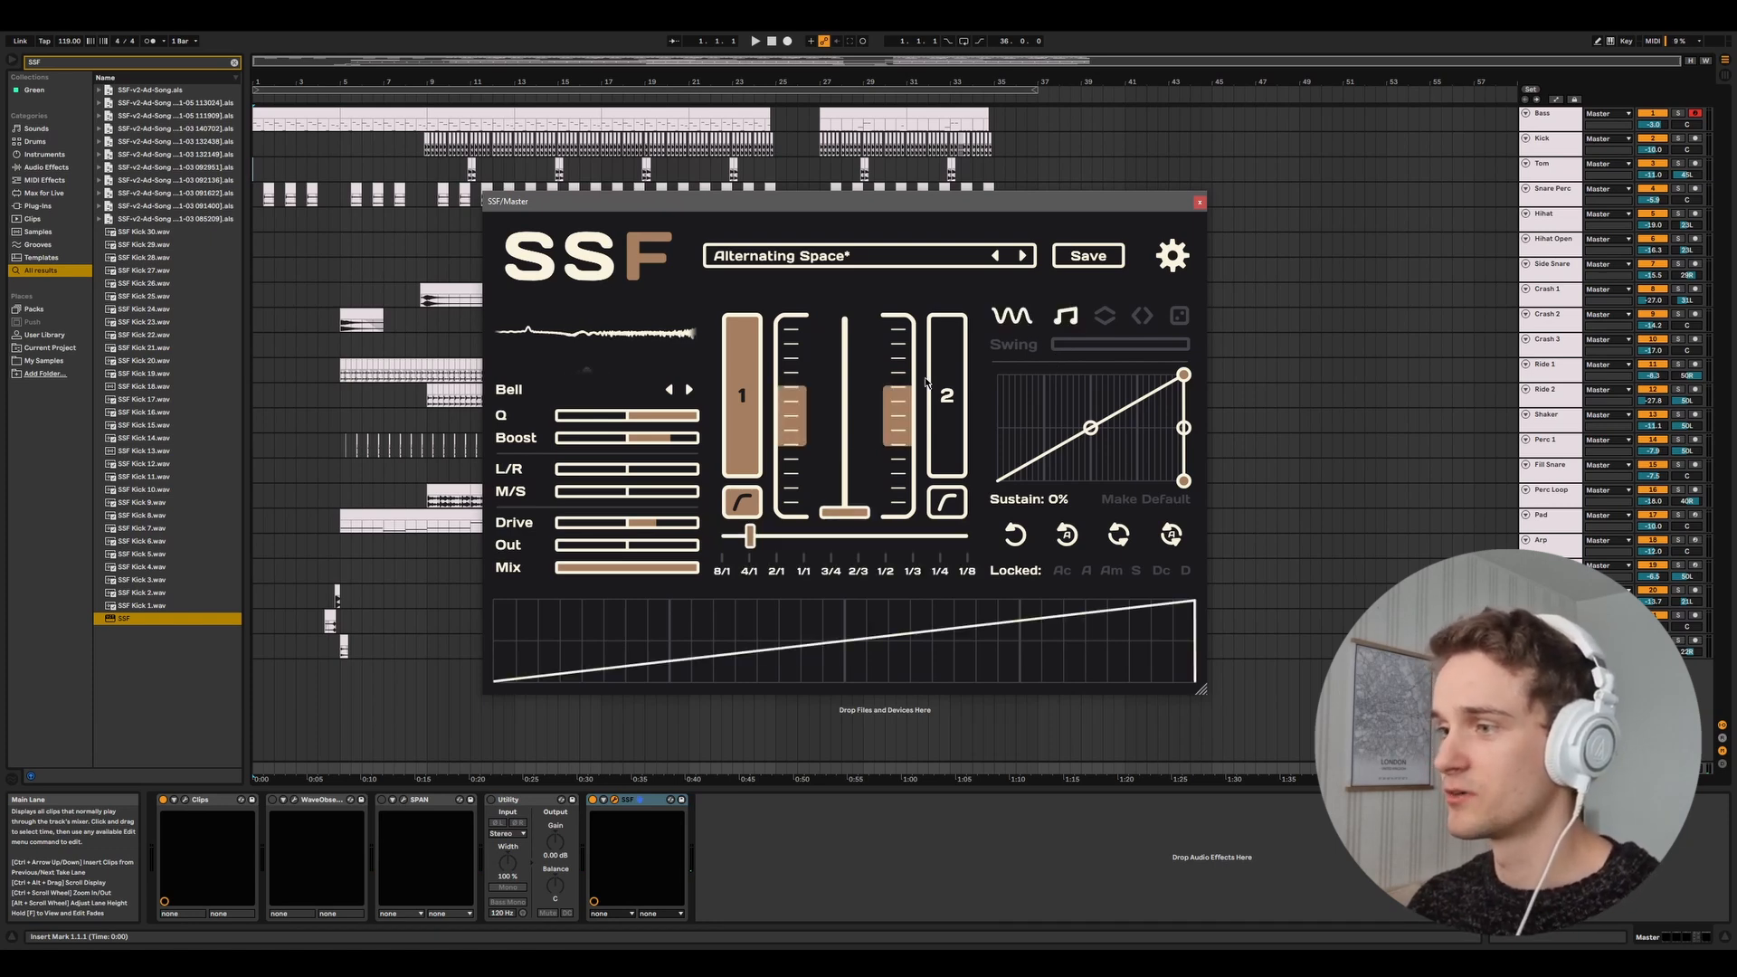
Load the -init- preset and lower the main slider slightly.
click(840, 260)
click(842, 283)
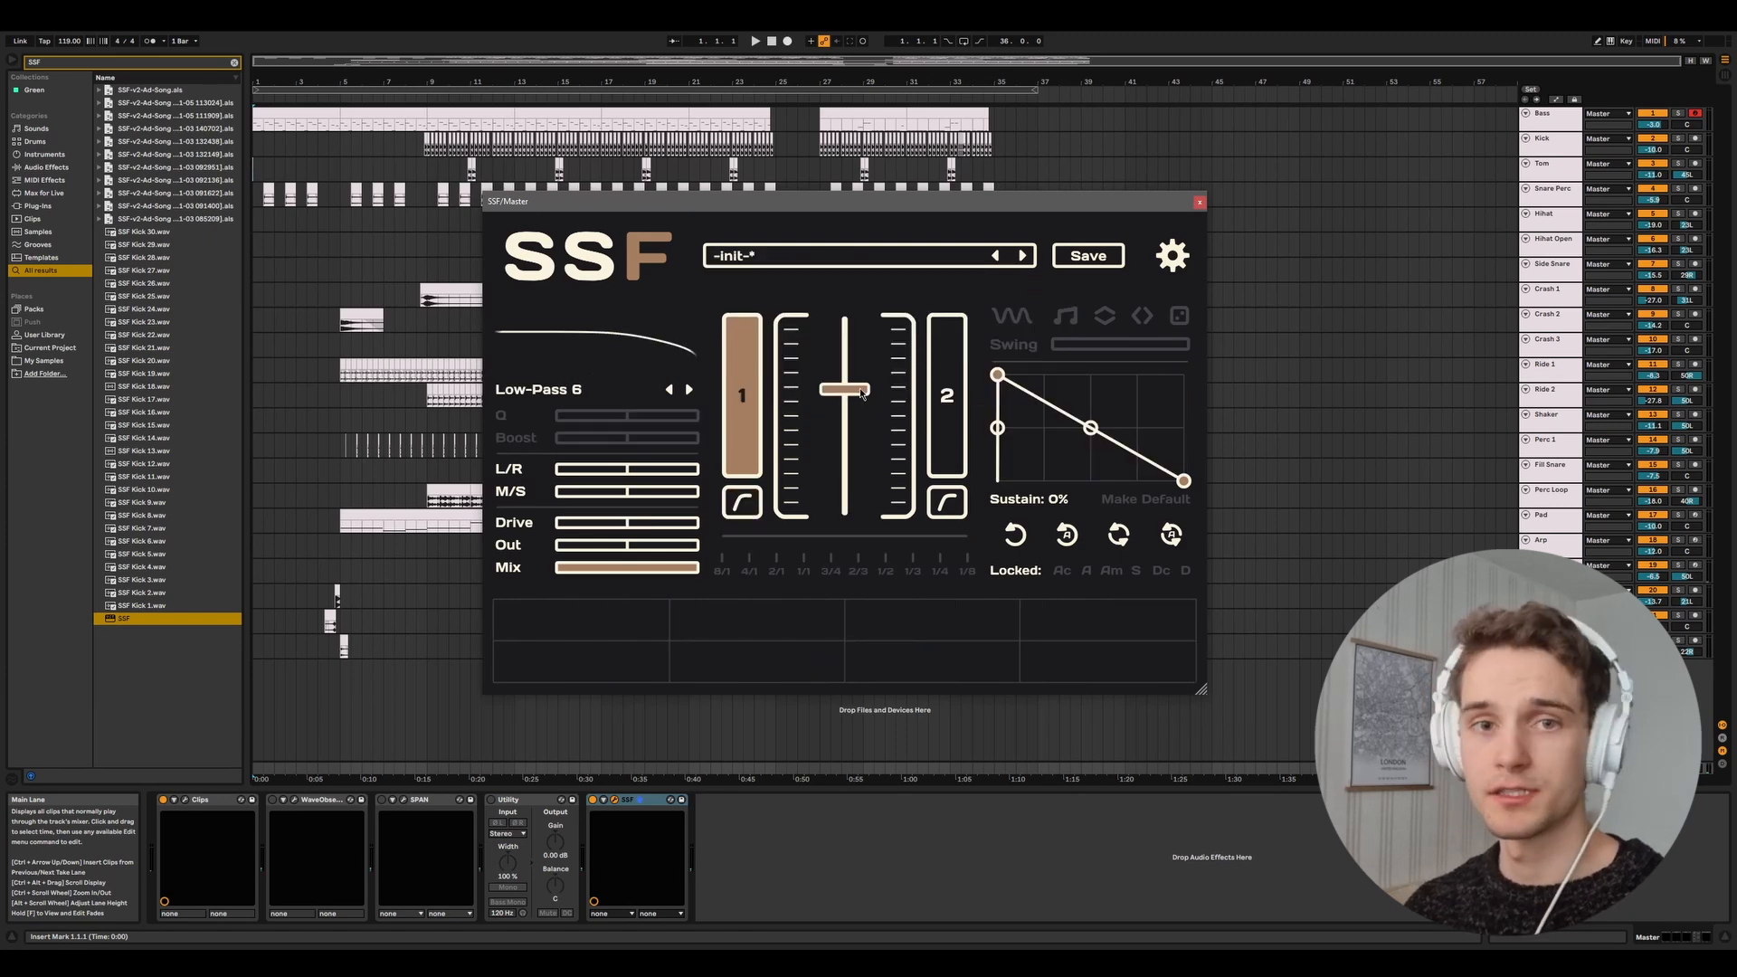
drag(861, 393, 856, 405)
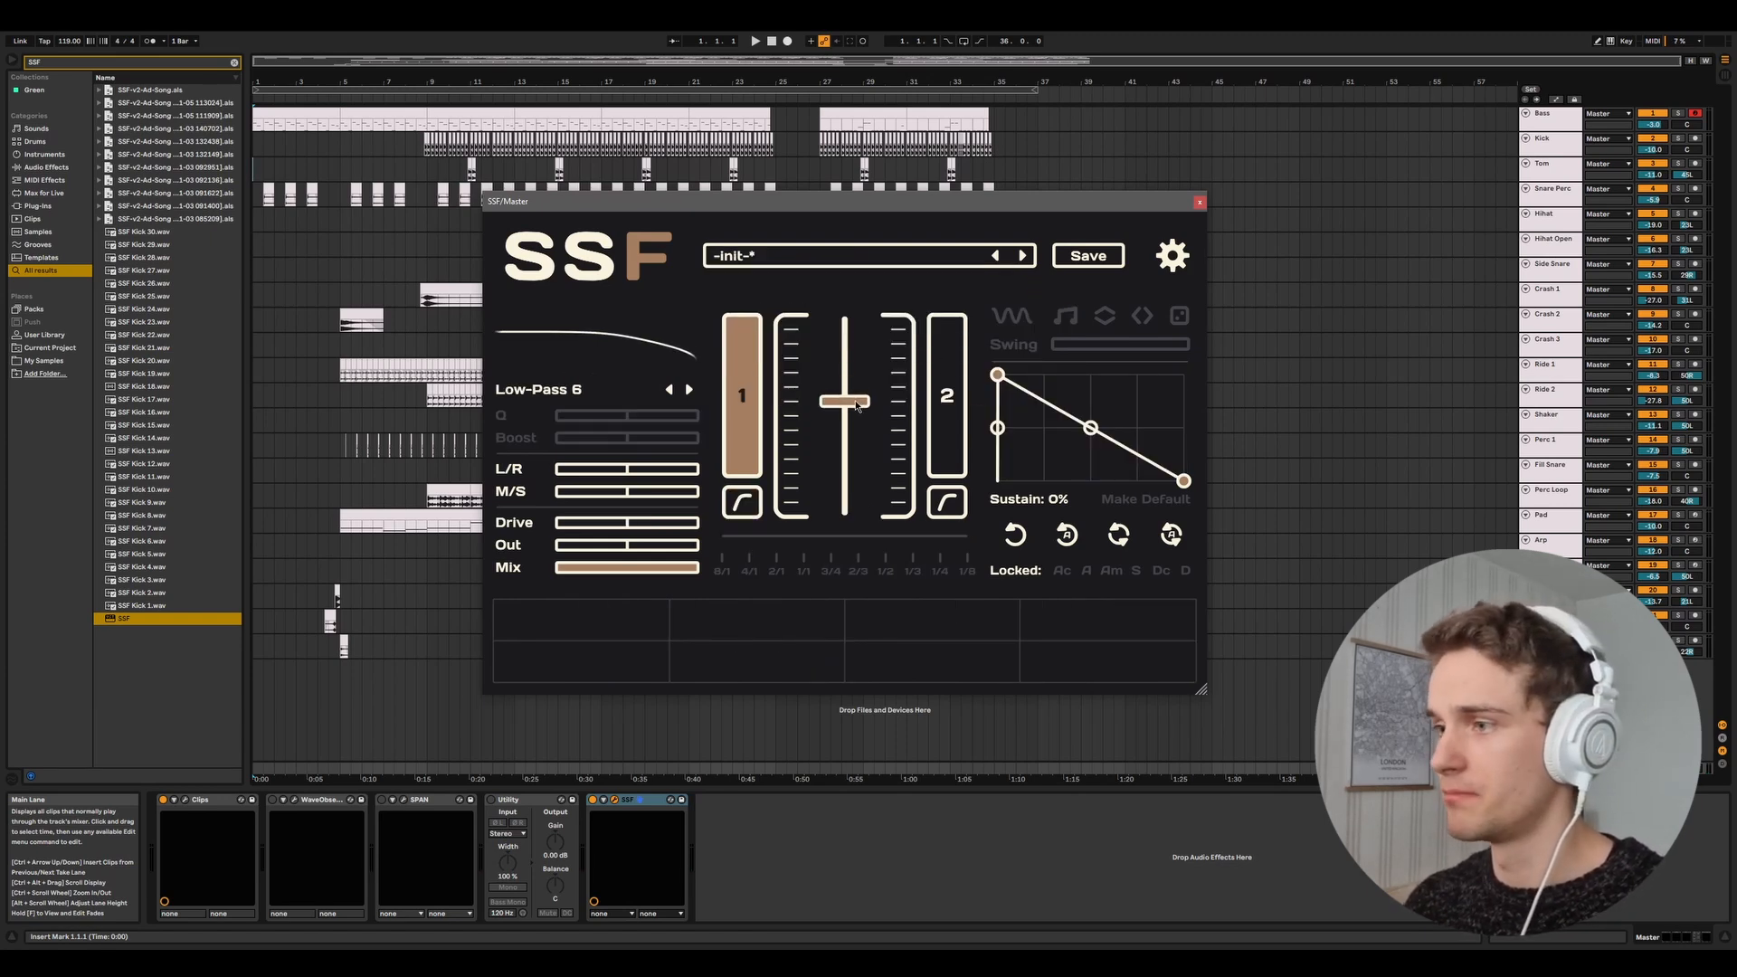
Turn on the modulator and try narrowing its range and shifting the upper and lower limits.
click(1020, 317)
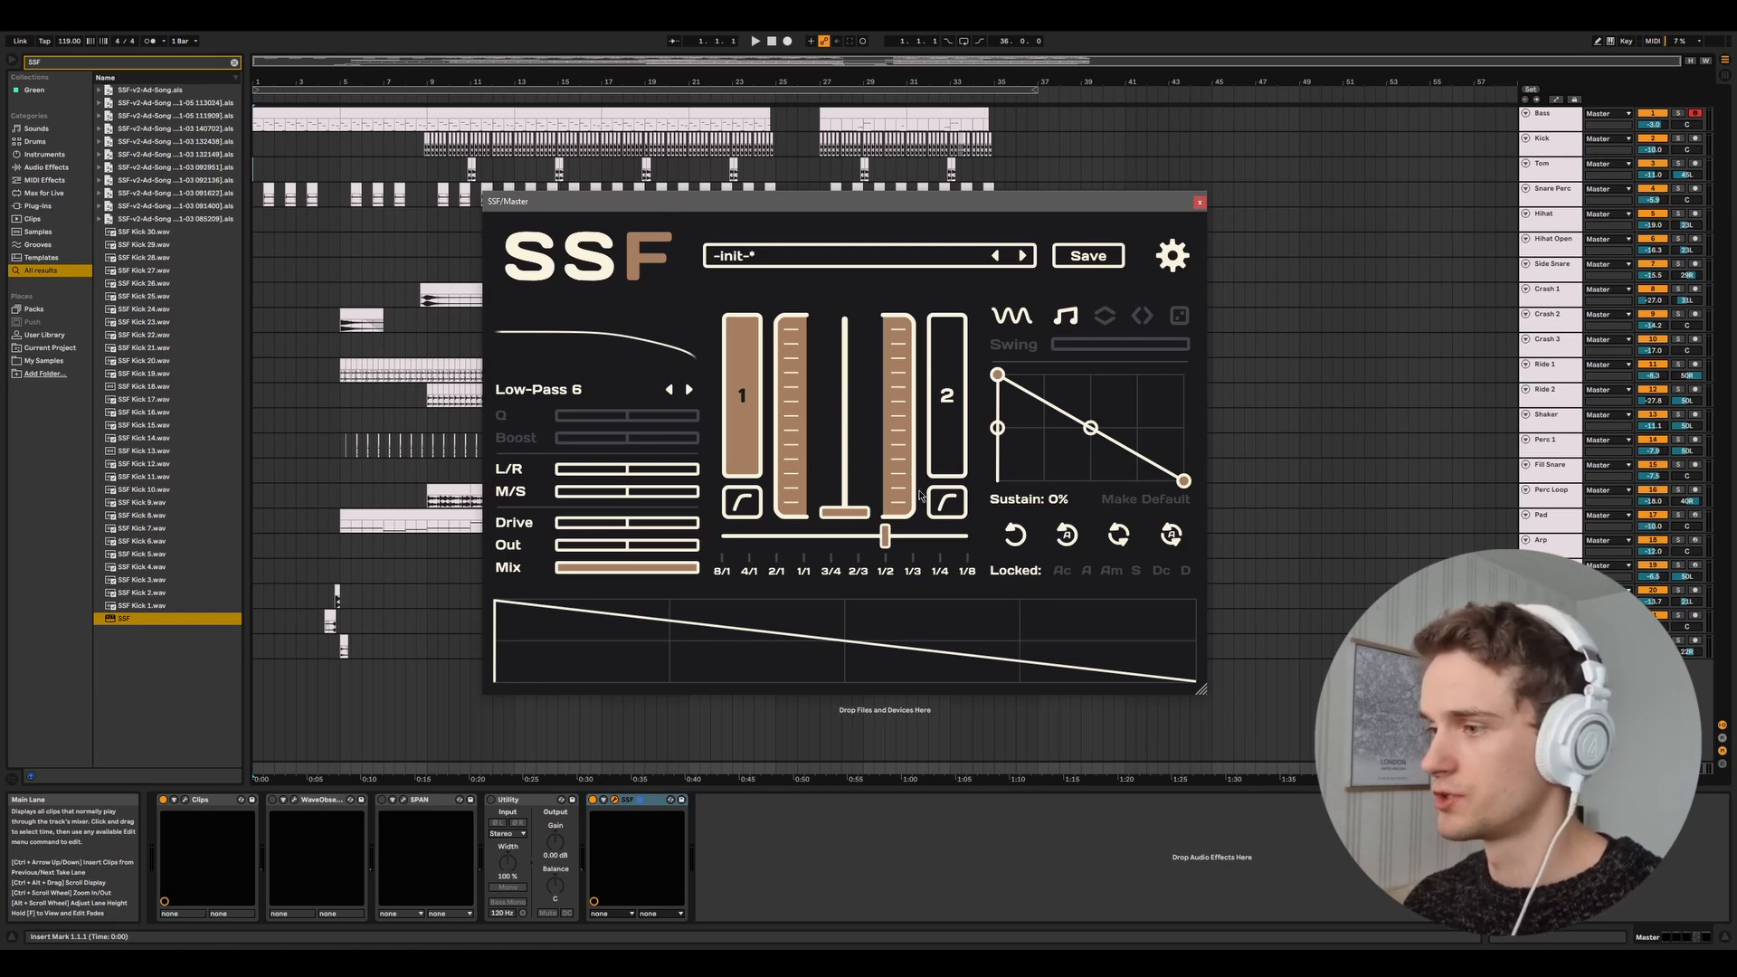
drag(920, 495, 899, 343)
mouse_move(789, 440)
mouse_down()
mouse_move(801, 486)
mouse_move(805, 423)
mouse_up()
drag(803, 344, 804, 324)
mouse_move(797, 426)
mouse_down()
mouse_move(799, 523)
mouse_move(797, 447)
mouse_up()
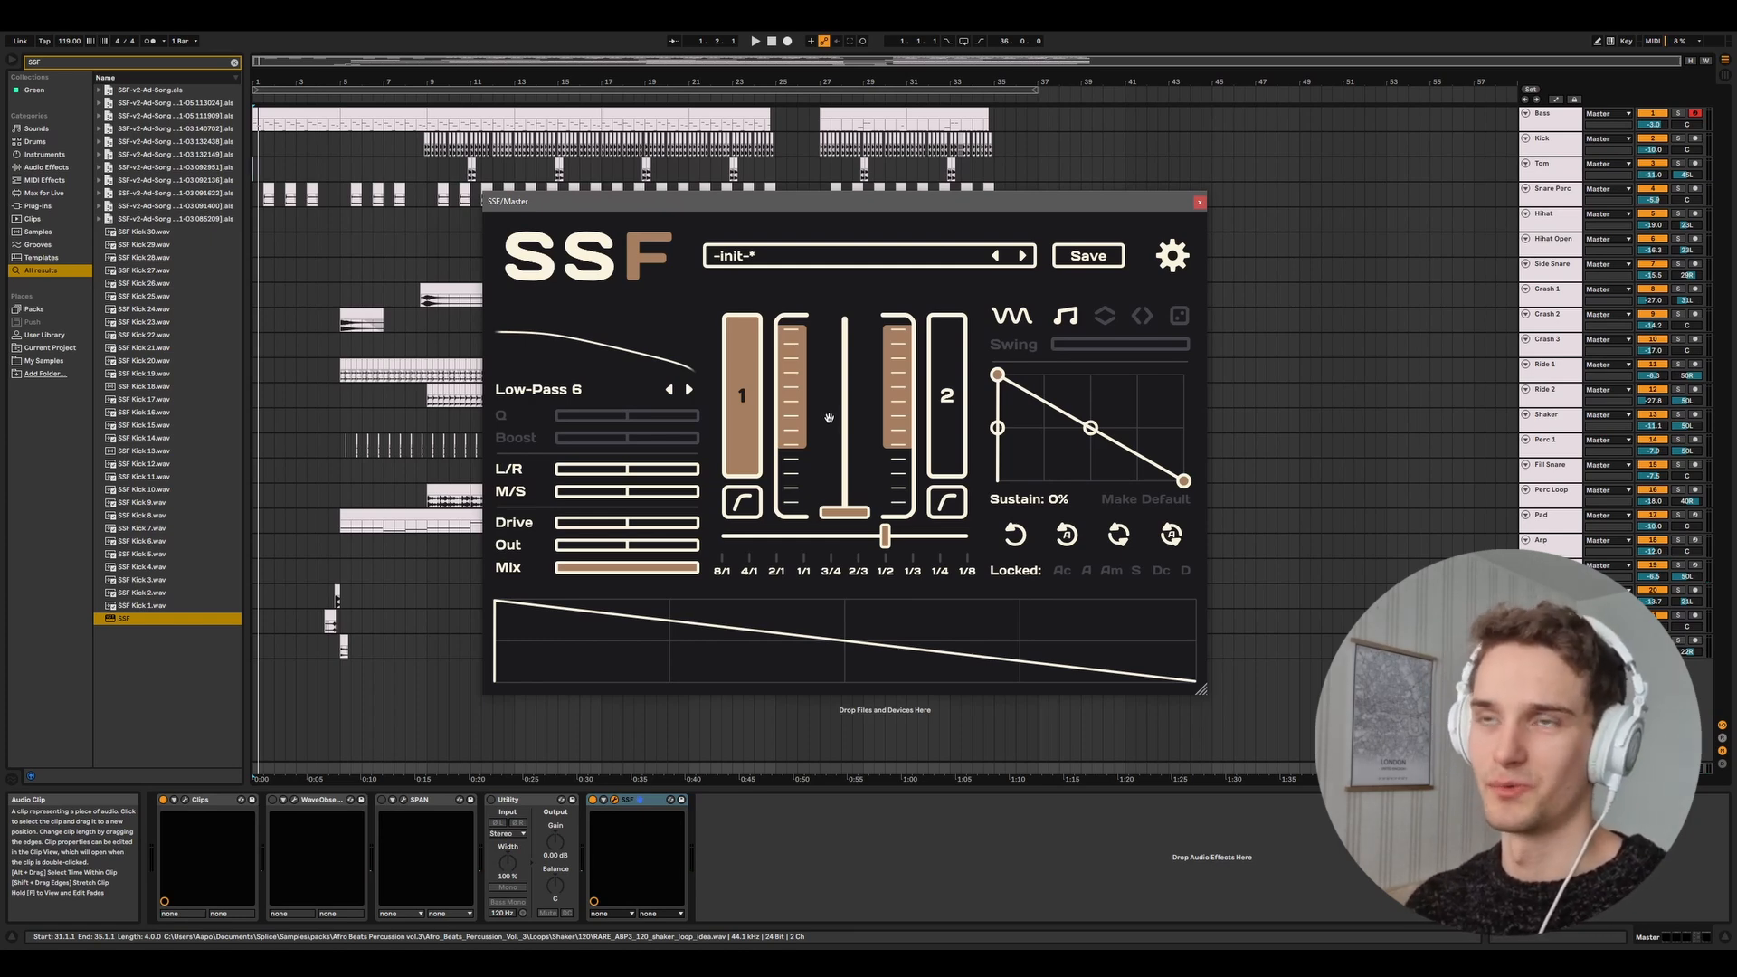
mouse_move(796, 447)
mouse_down()
mouse_move(801, 487)
mouse_move(792, 445)
mouse_up()
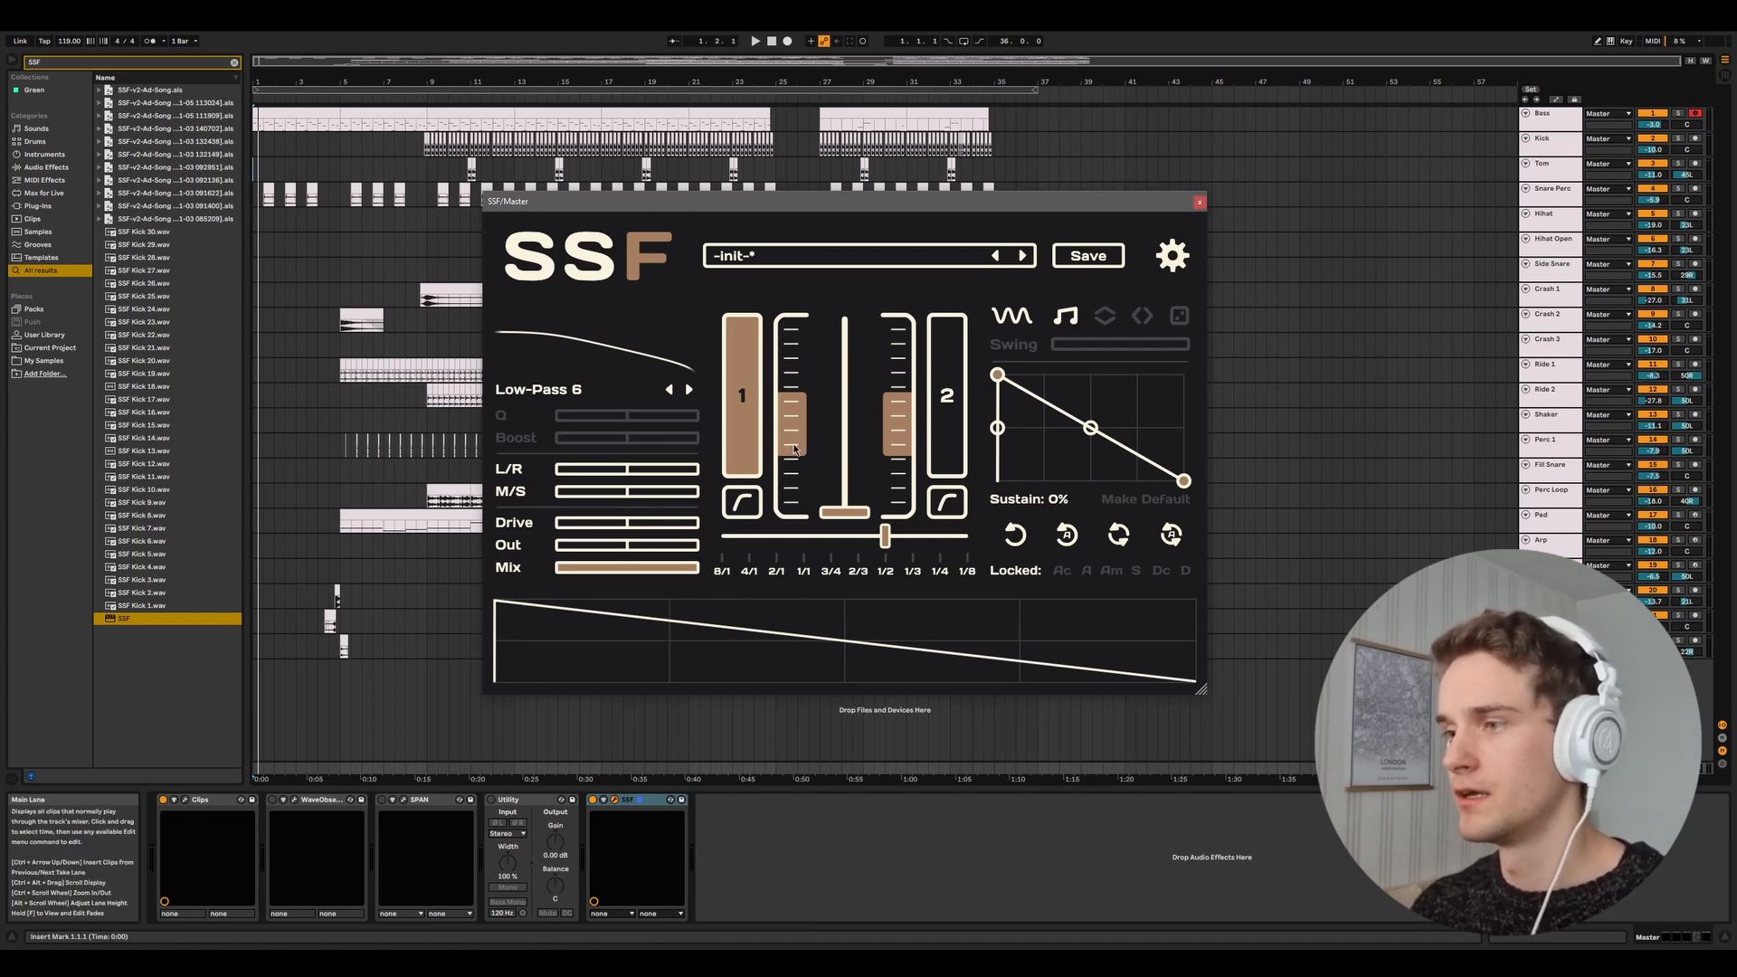
mouse_move(794, 447)
mouse_down()
mouse_move(789, 387)
mouse_move(794, 457)
mouse_move(801, 394)
mouse_move(801, 434)
mouse_up()
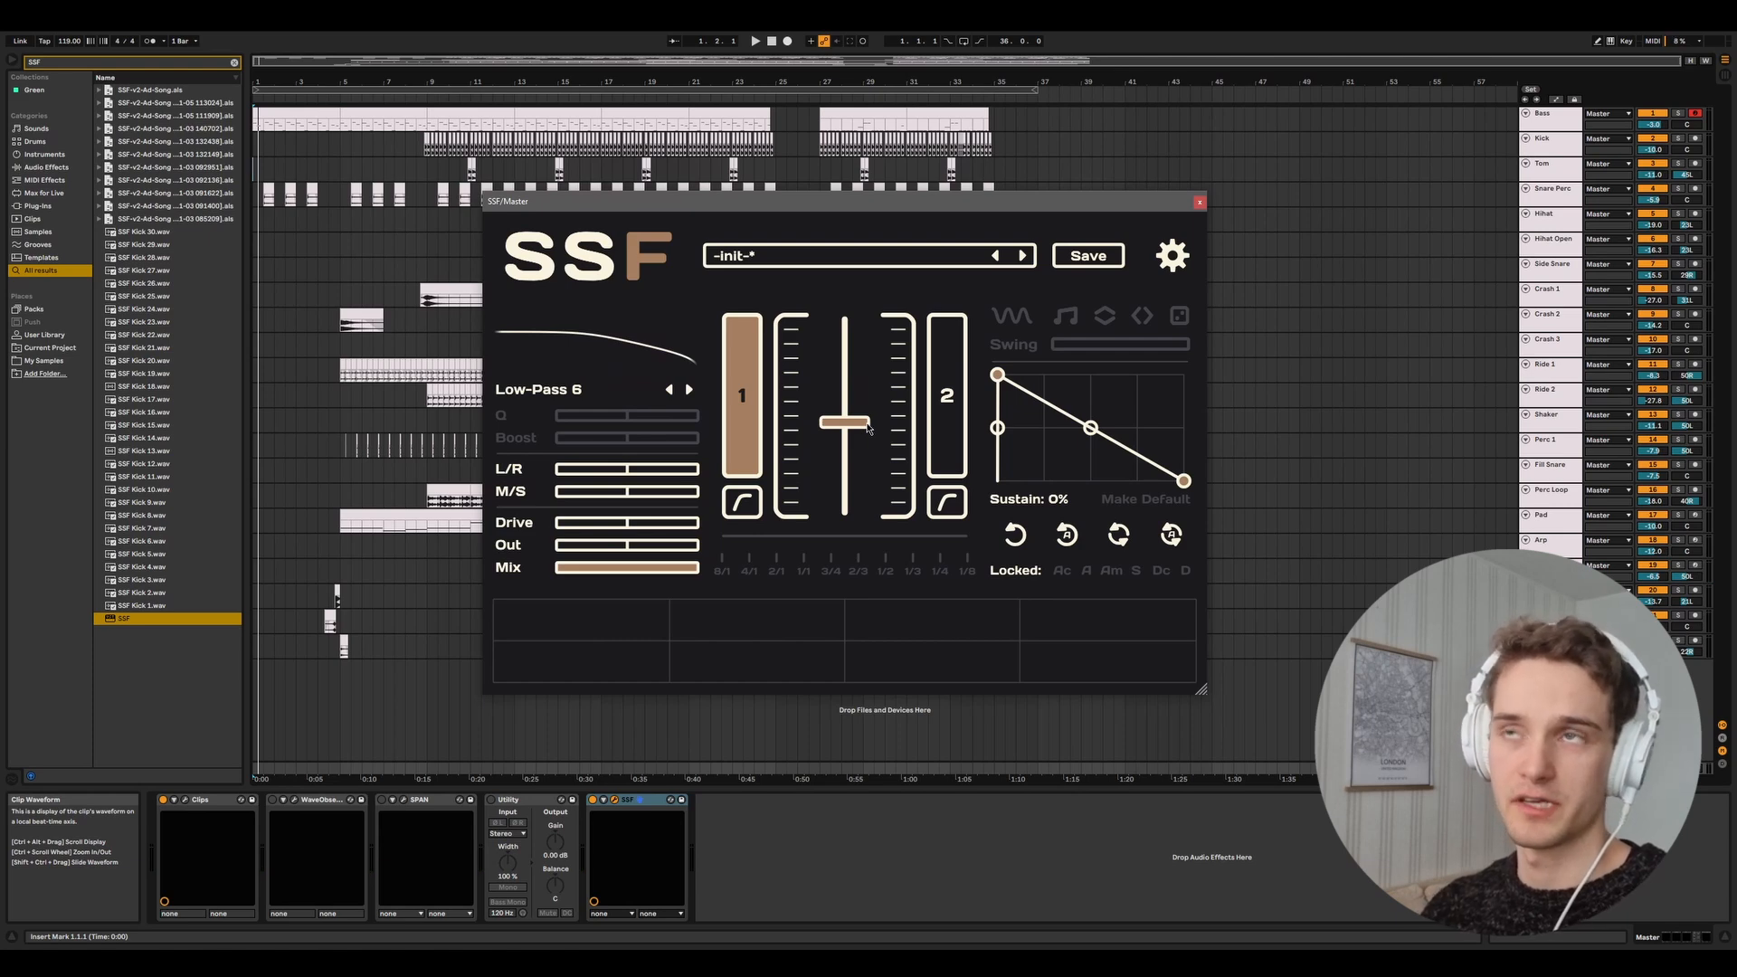
Change filter 1 to the Low-Pass 96 type.
click(611, 390)
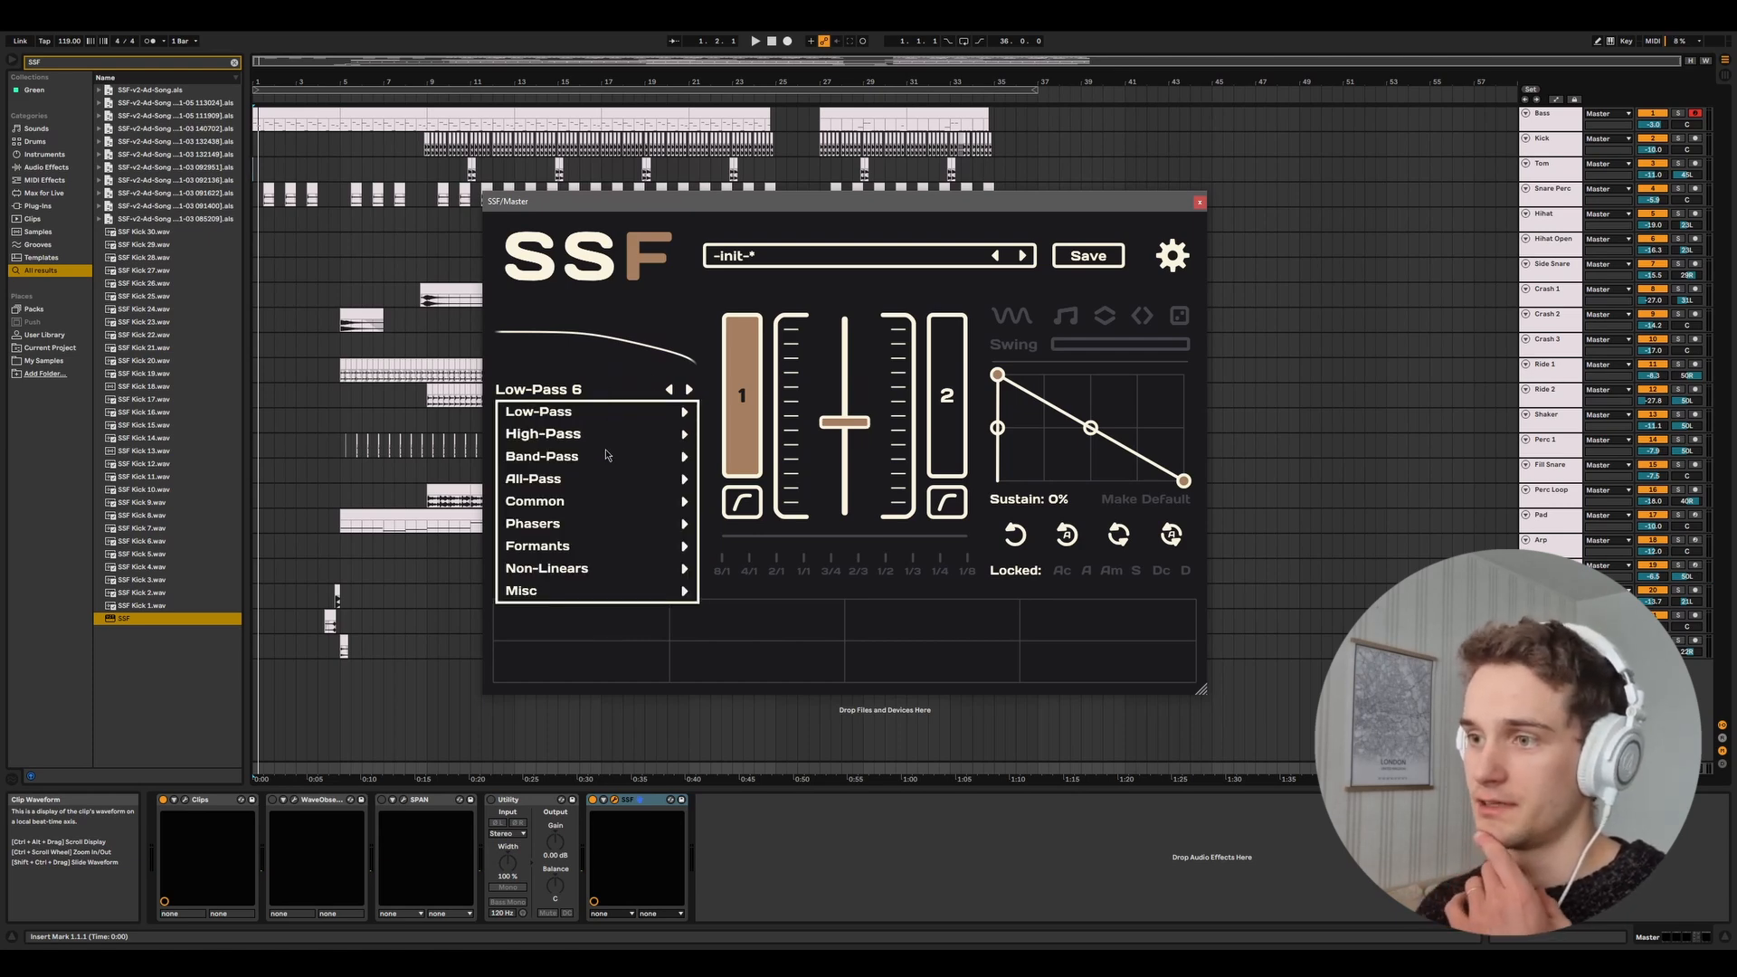
mouse_move(615, 412)
click(751, 546)
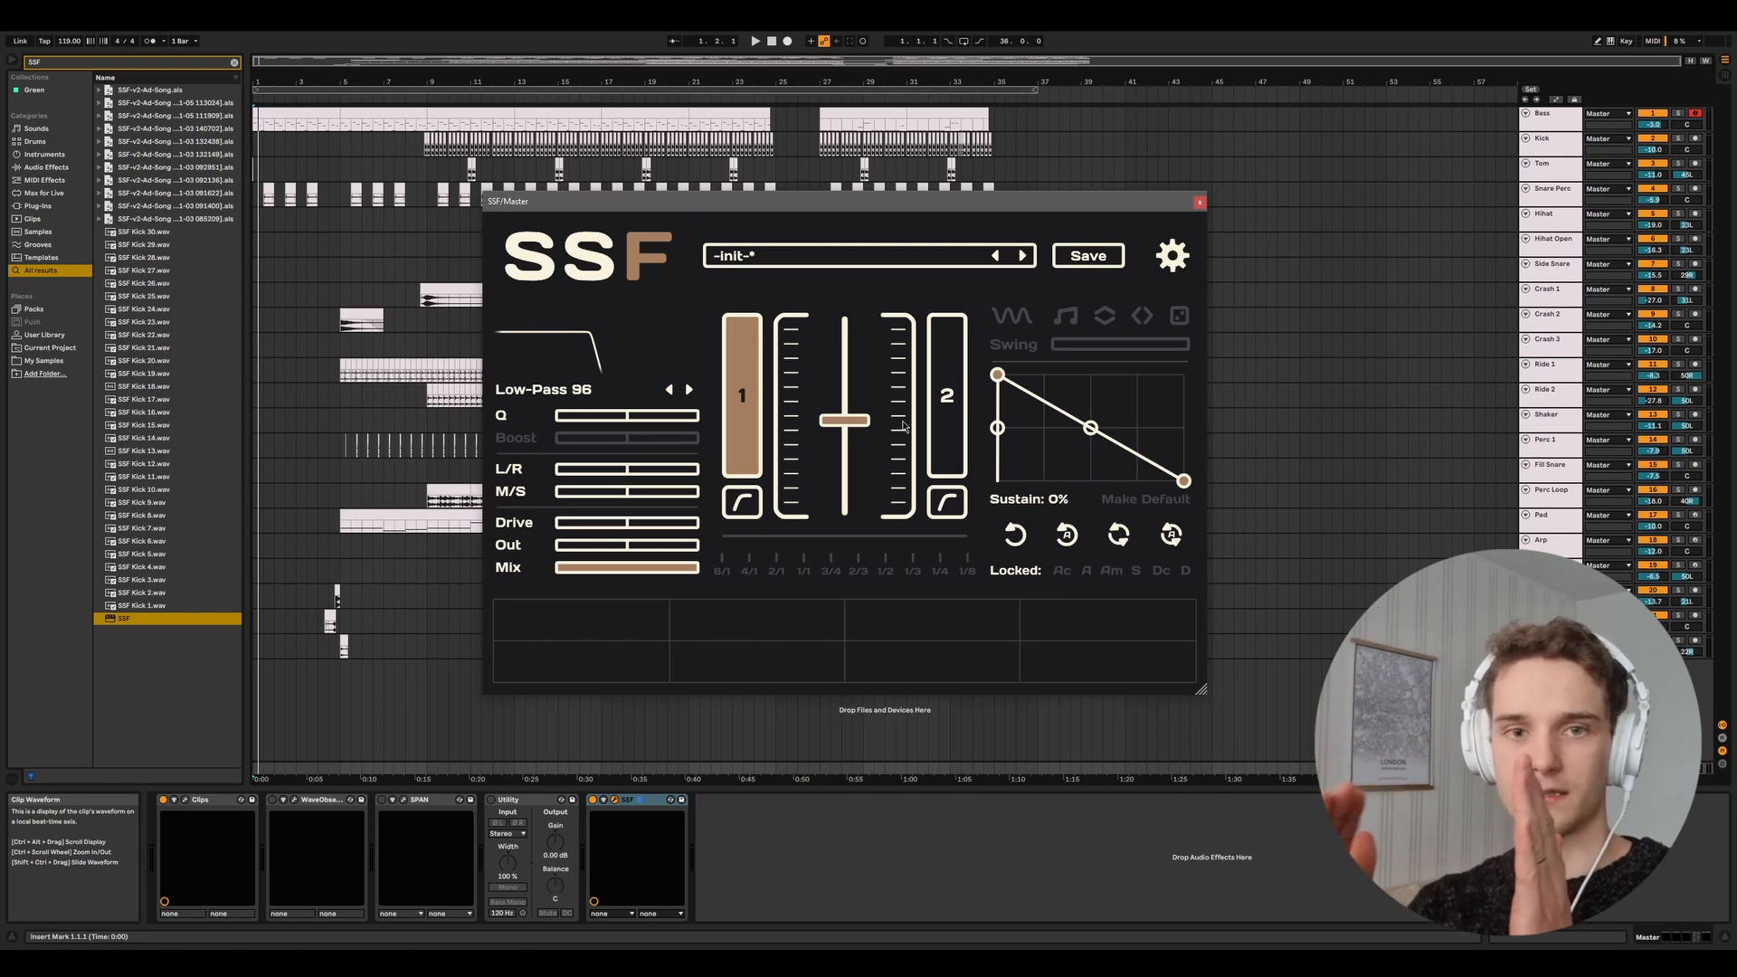
Try the Pan filter type from the Misc group and switch filter 1 to Volume.
click(542, 389)
mouse_move(533, 590)
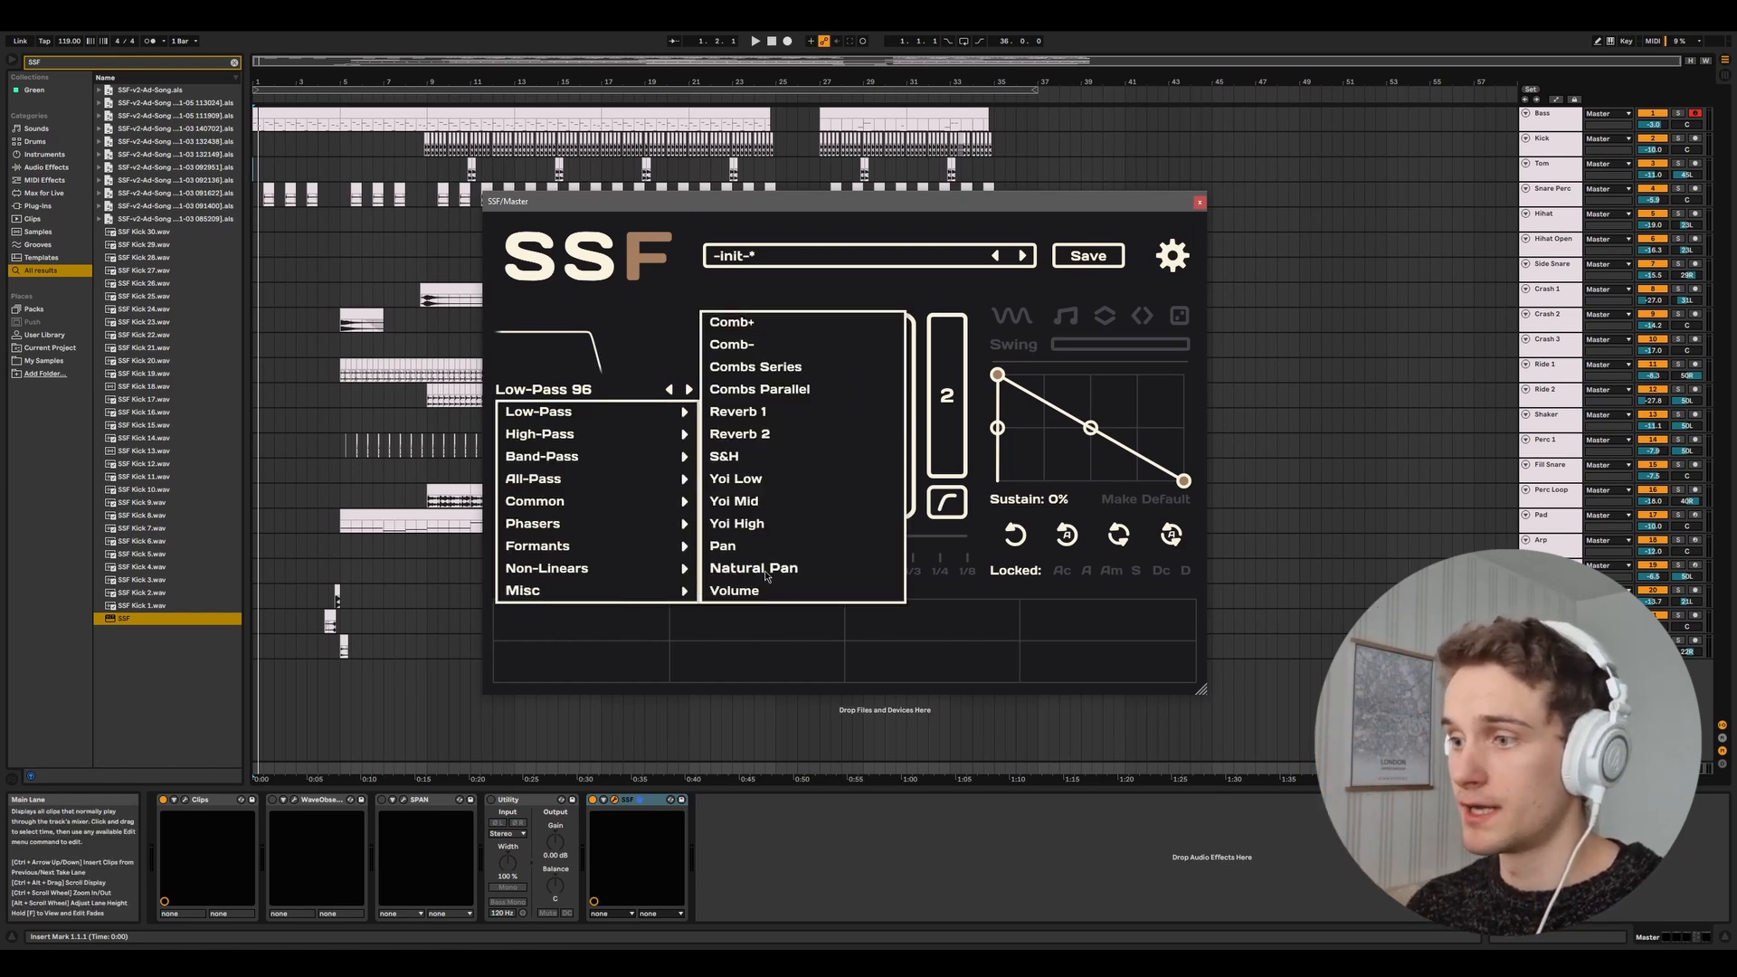
click(756, 547)
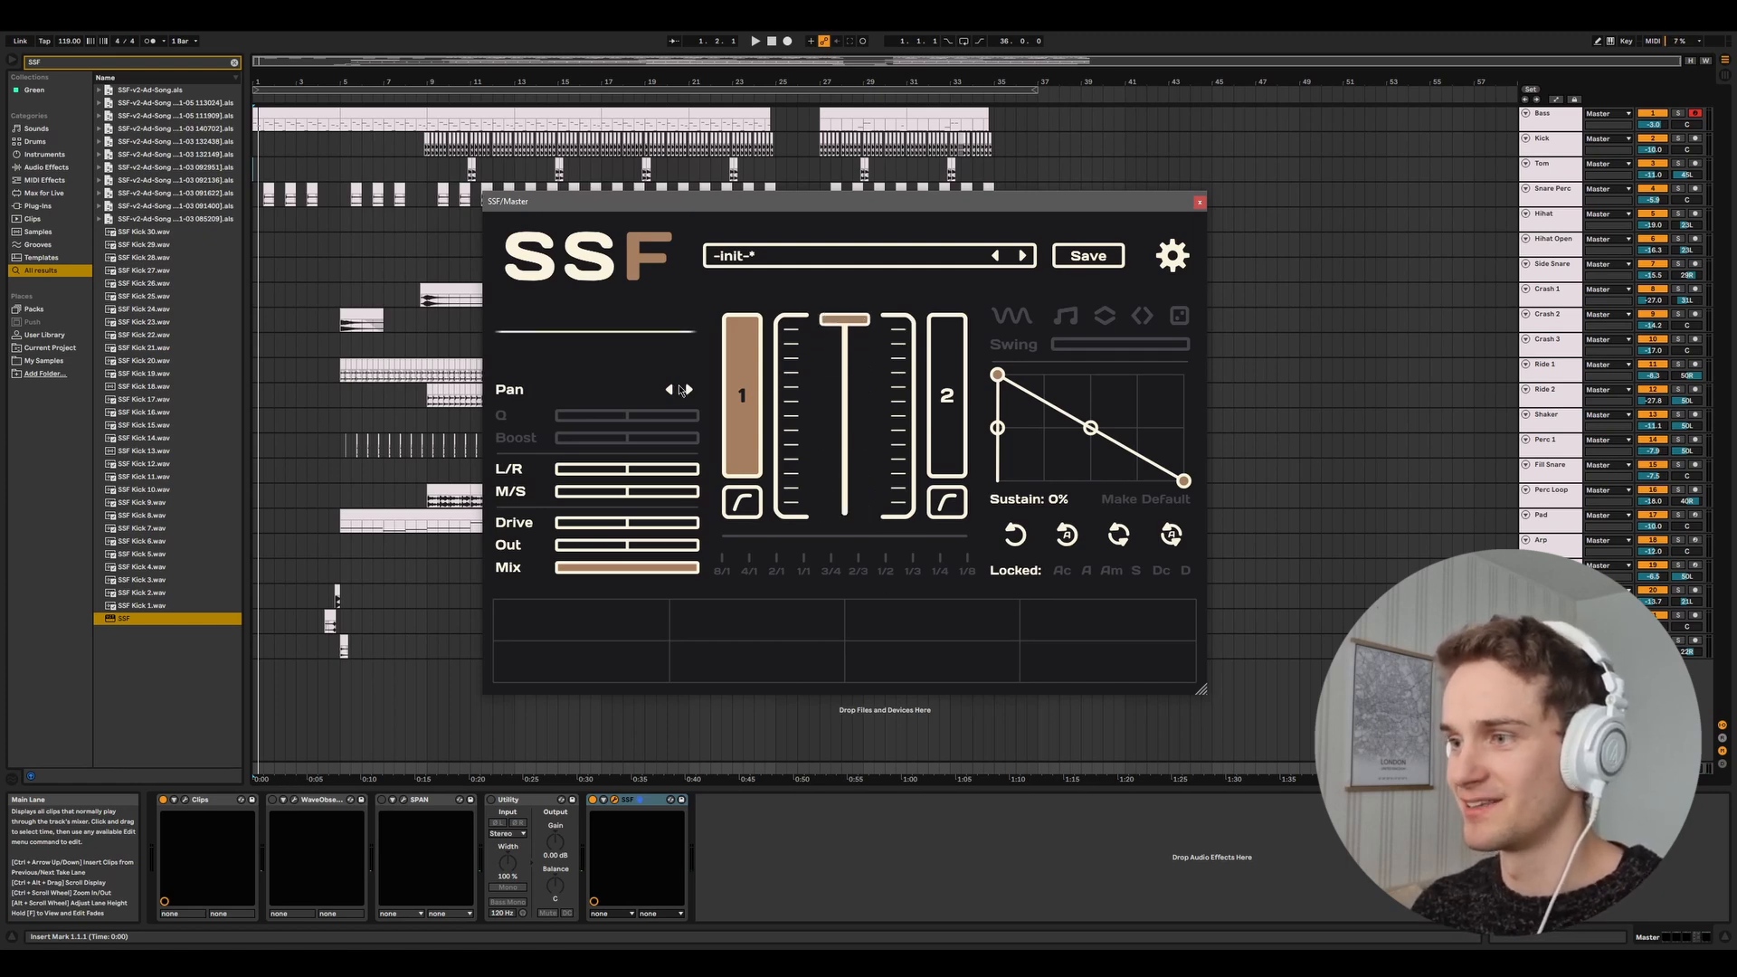
click(688, 389)
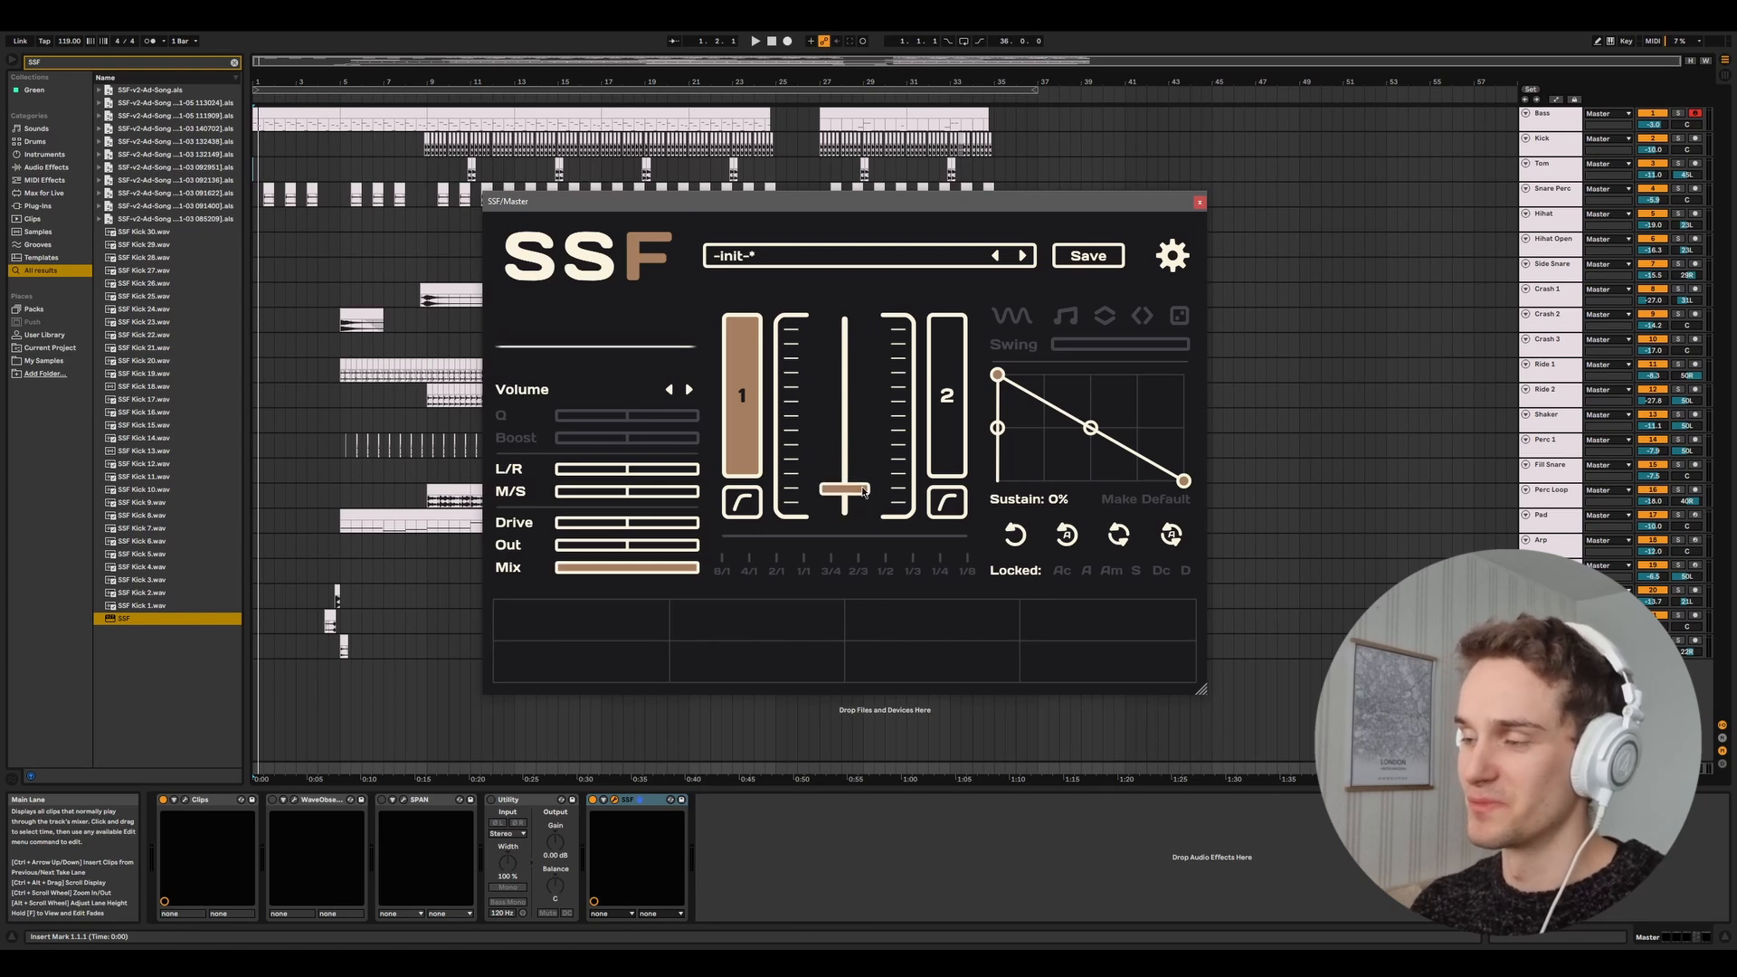
click(563, 389)
mouse_move(589, 504)
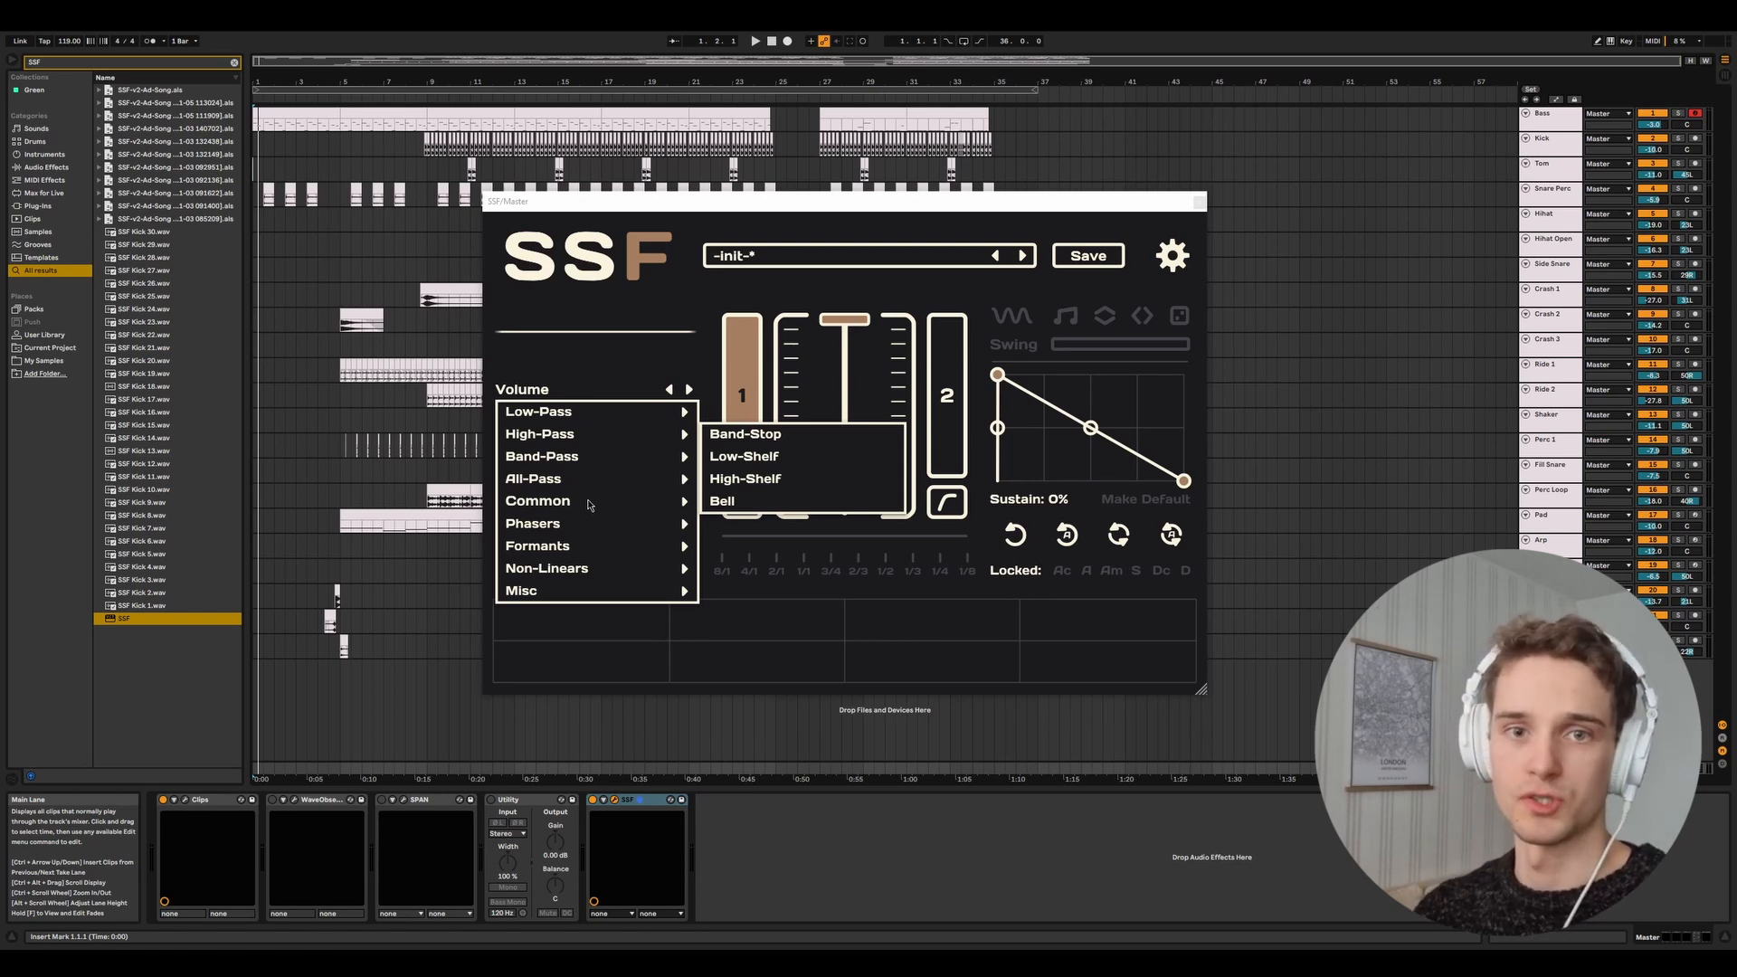
click(1016, 327)
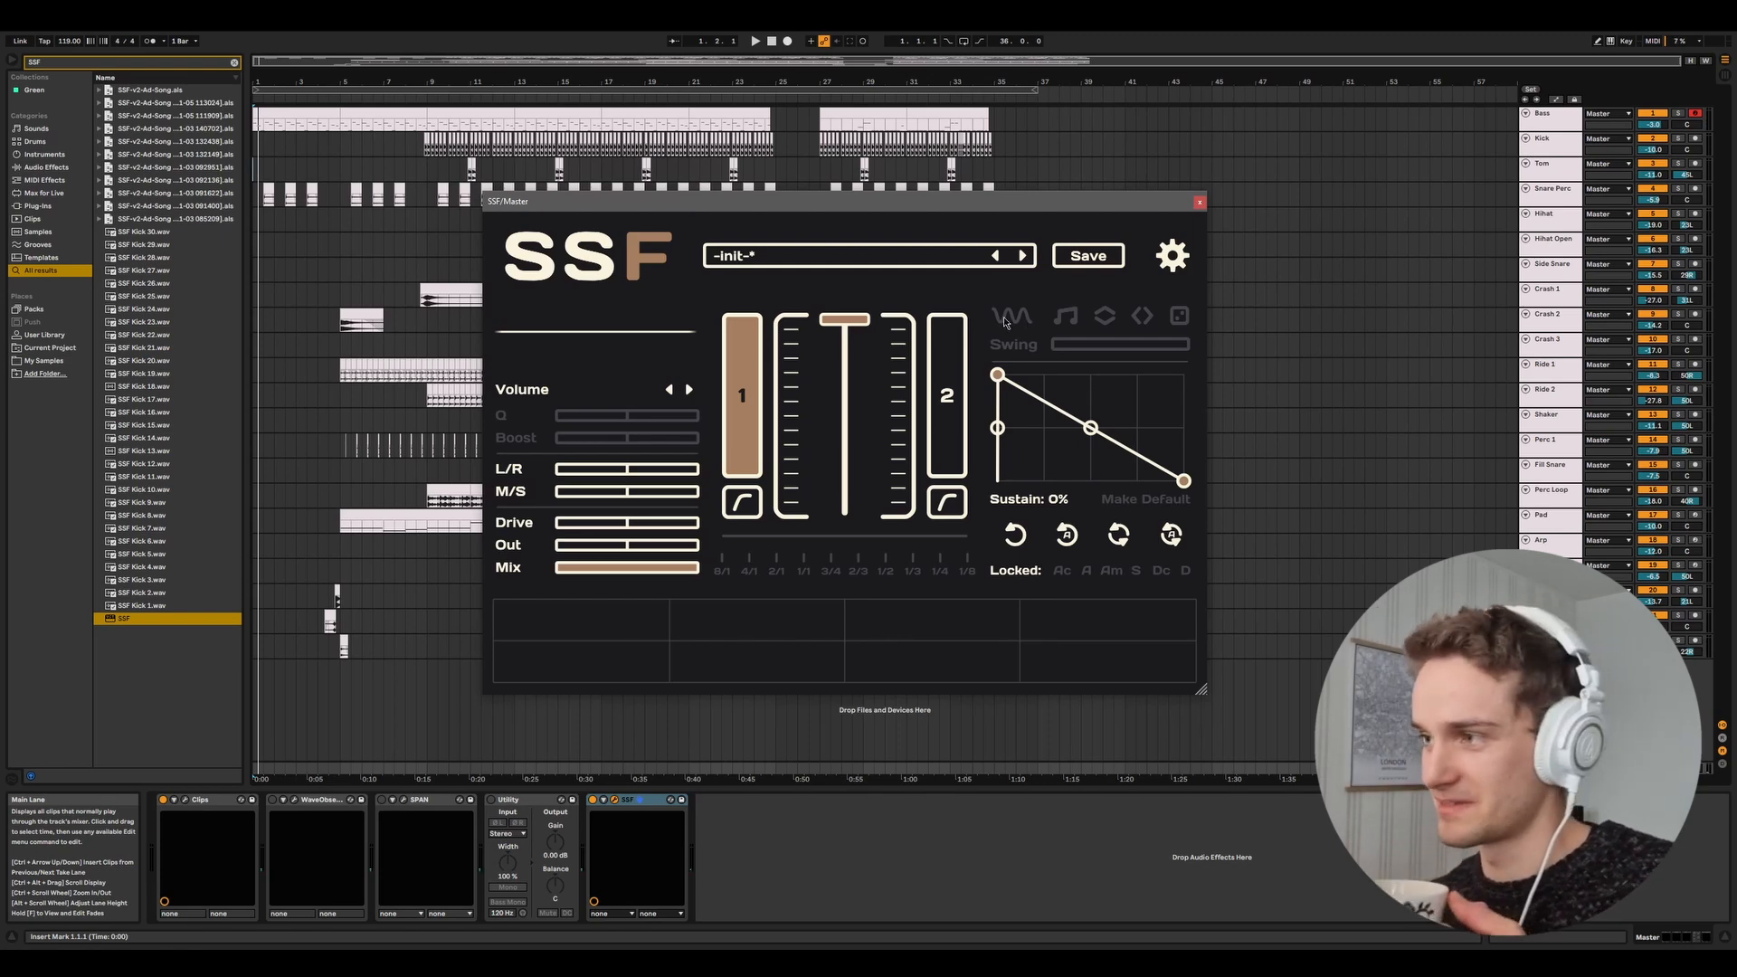
Turn on the modulator for the Volume filter type.
click(1004, 321)
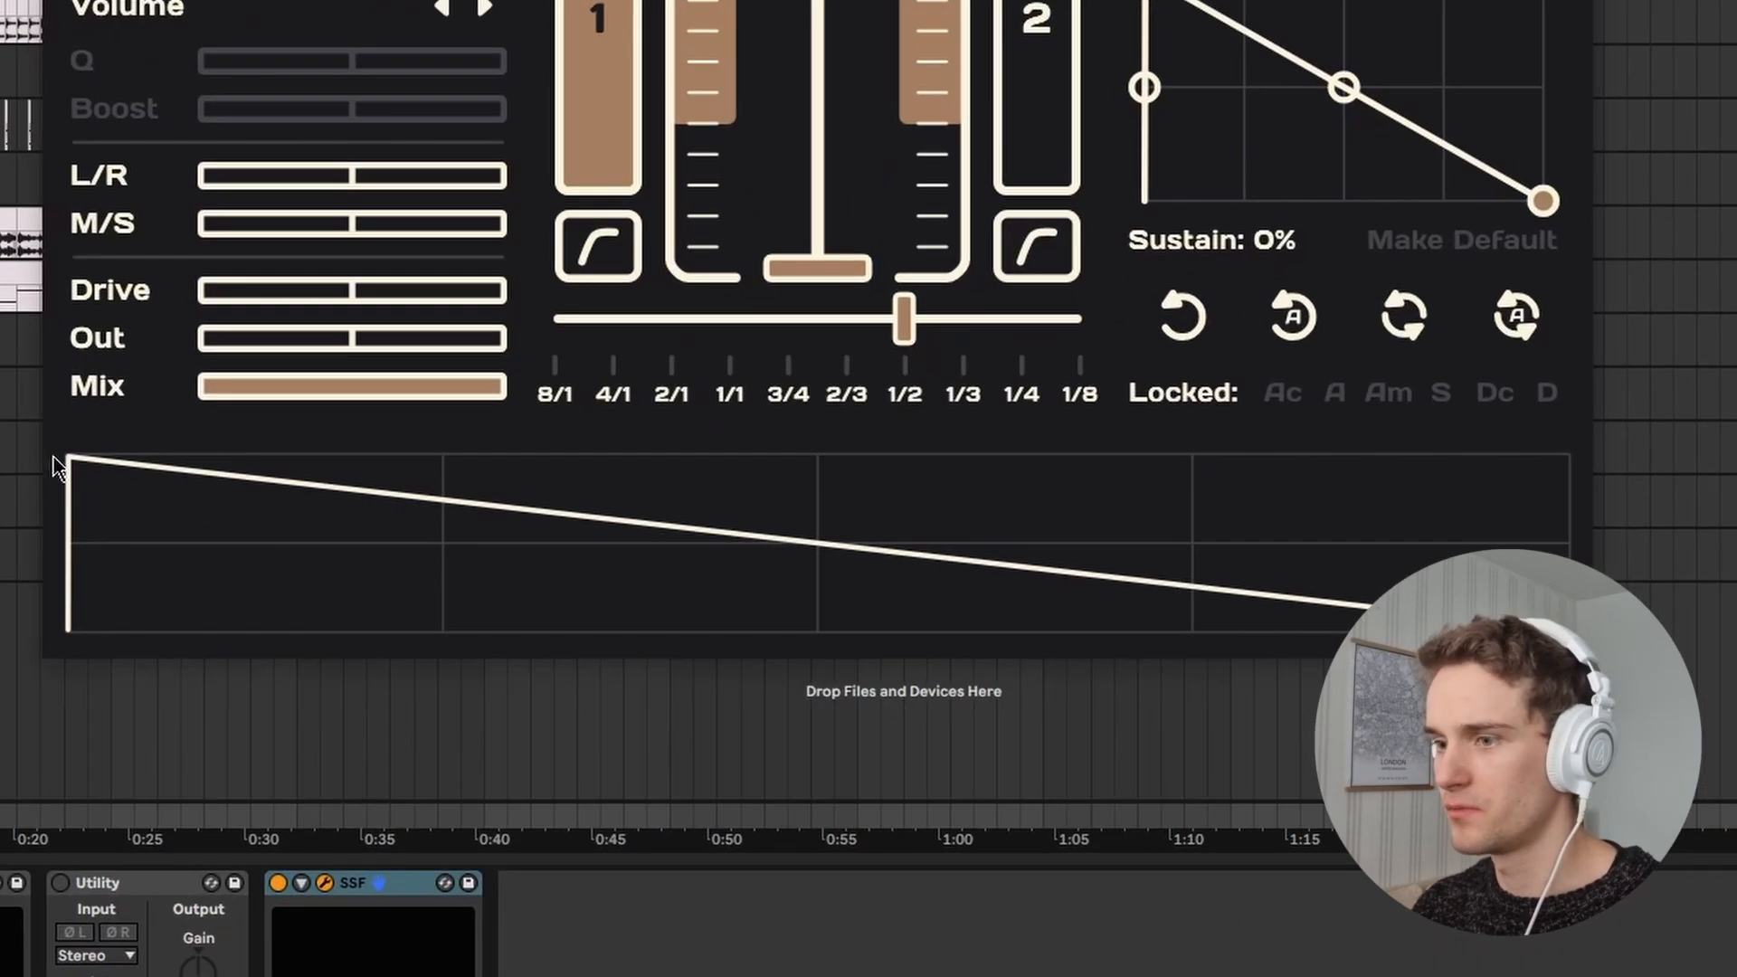
drag(1122, 2, 756, 414)
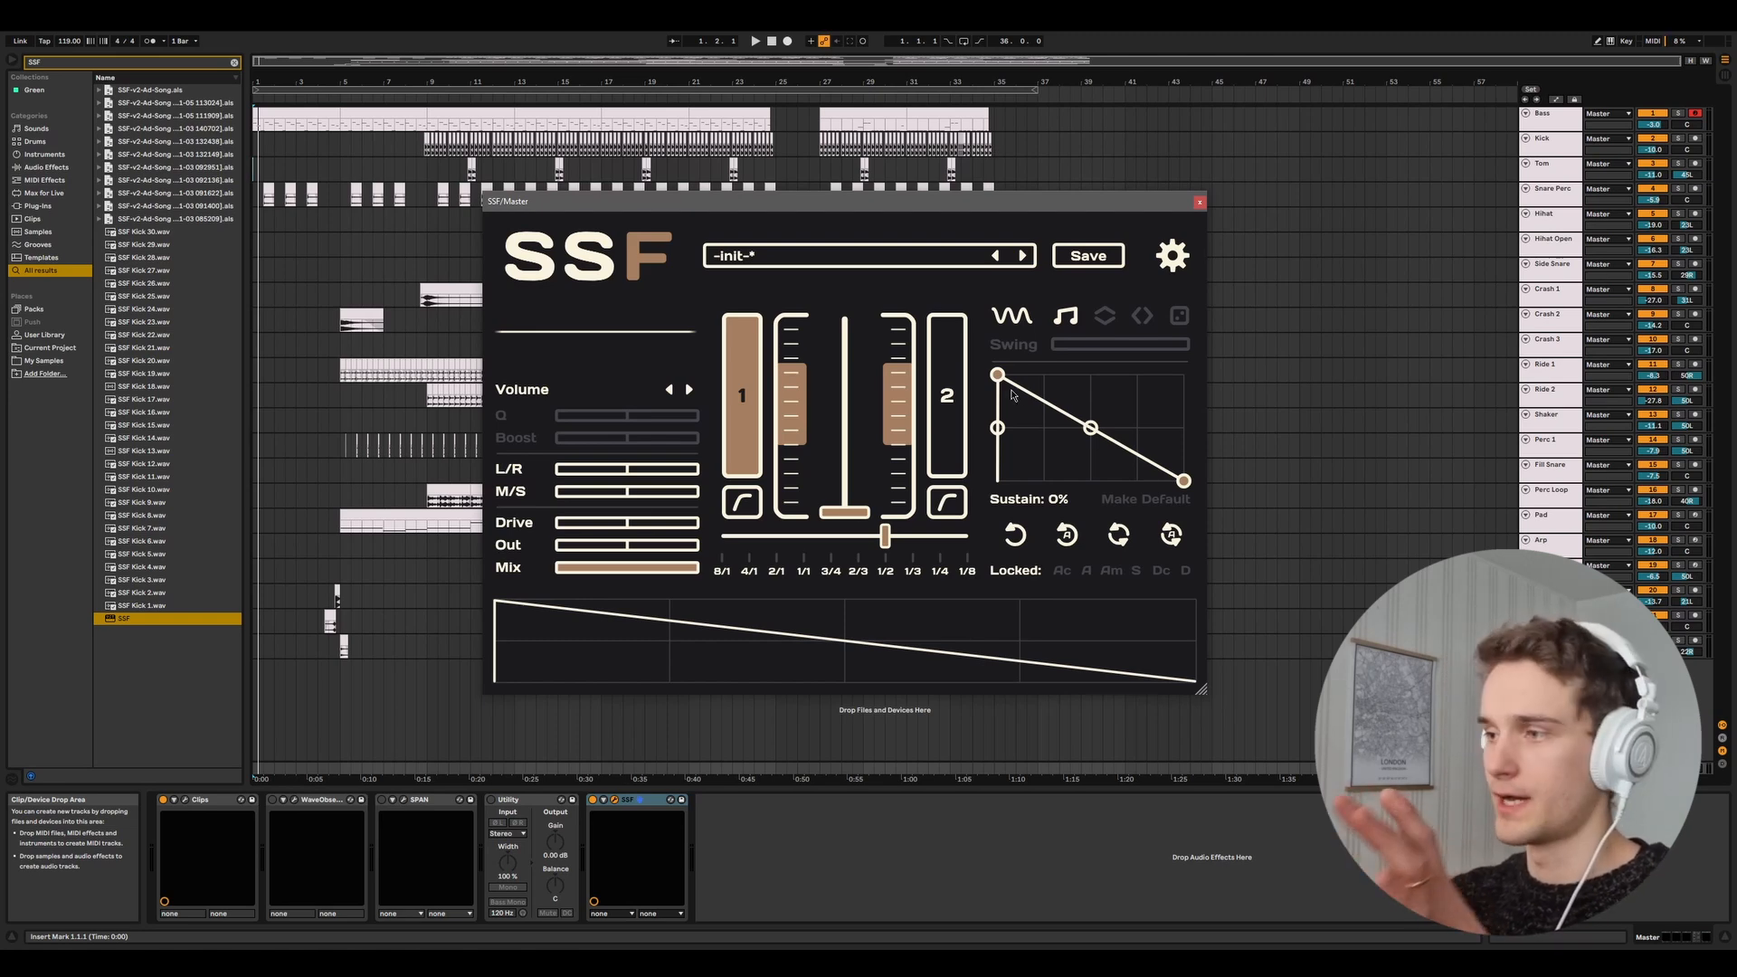
Try lengthening the modulation envelope's attack to a quarter of the cycle and return it to zero.
mouse_move(997, 375)
mouse_down()
mouse_move(1034, 376)
mouse_move(997, 373)
mouse_up()
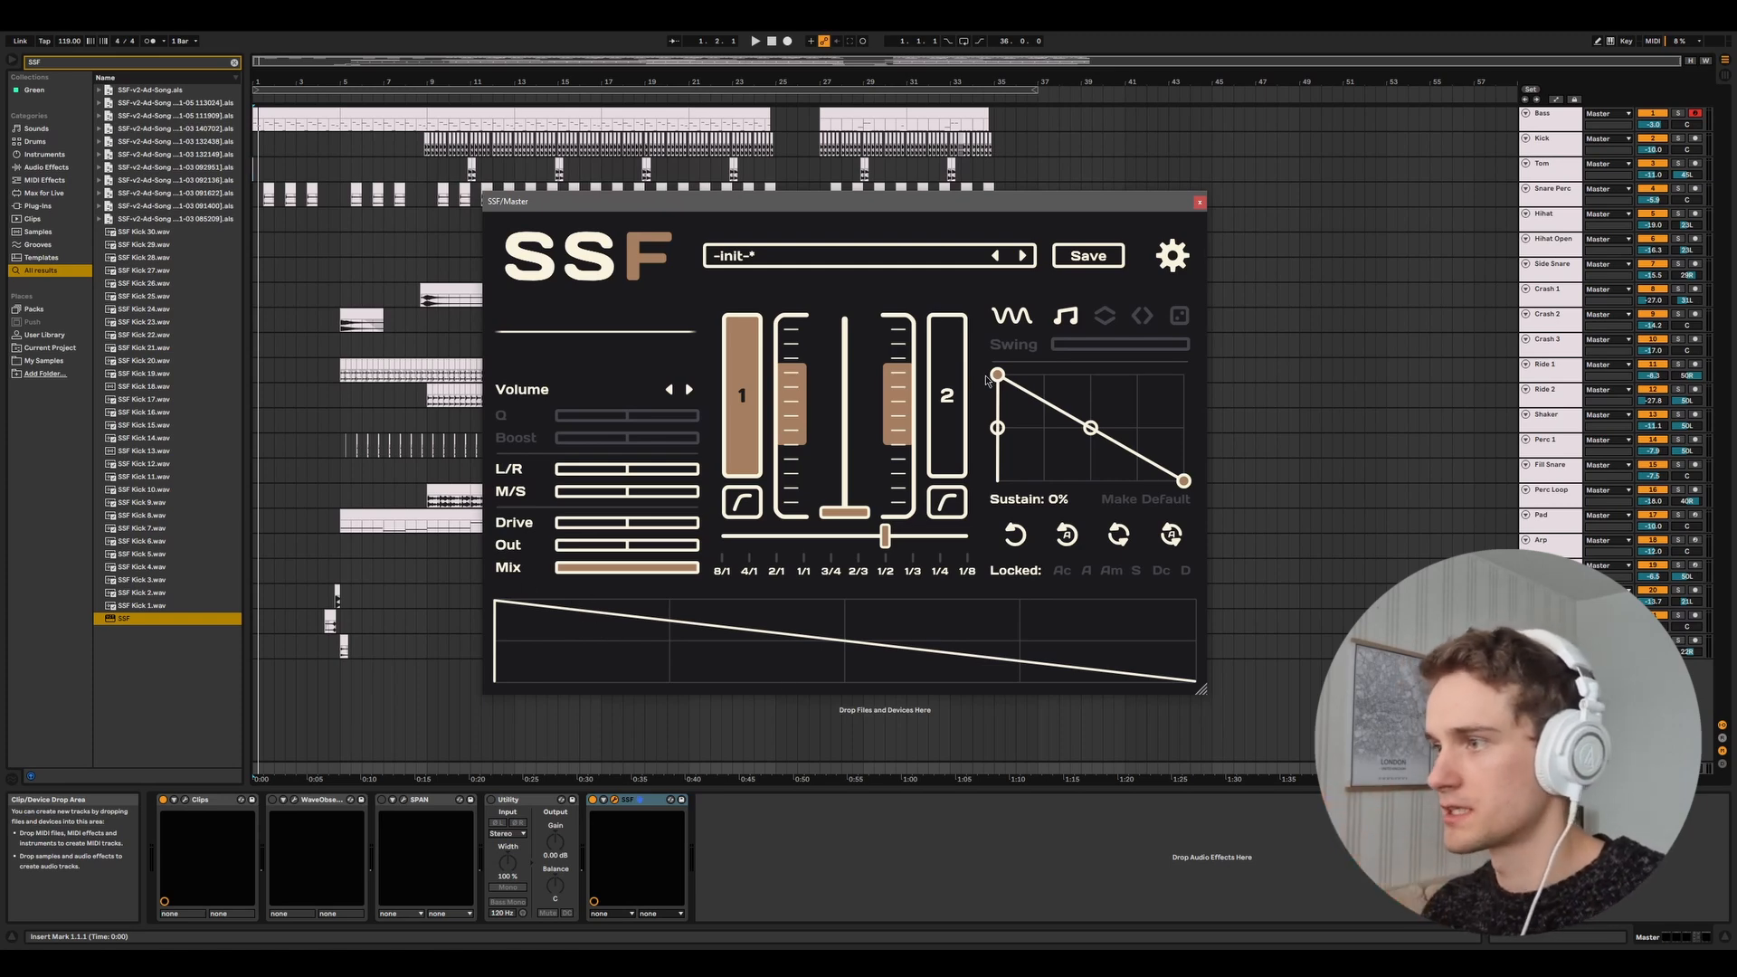
drag(997, 375, 1045, 360)
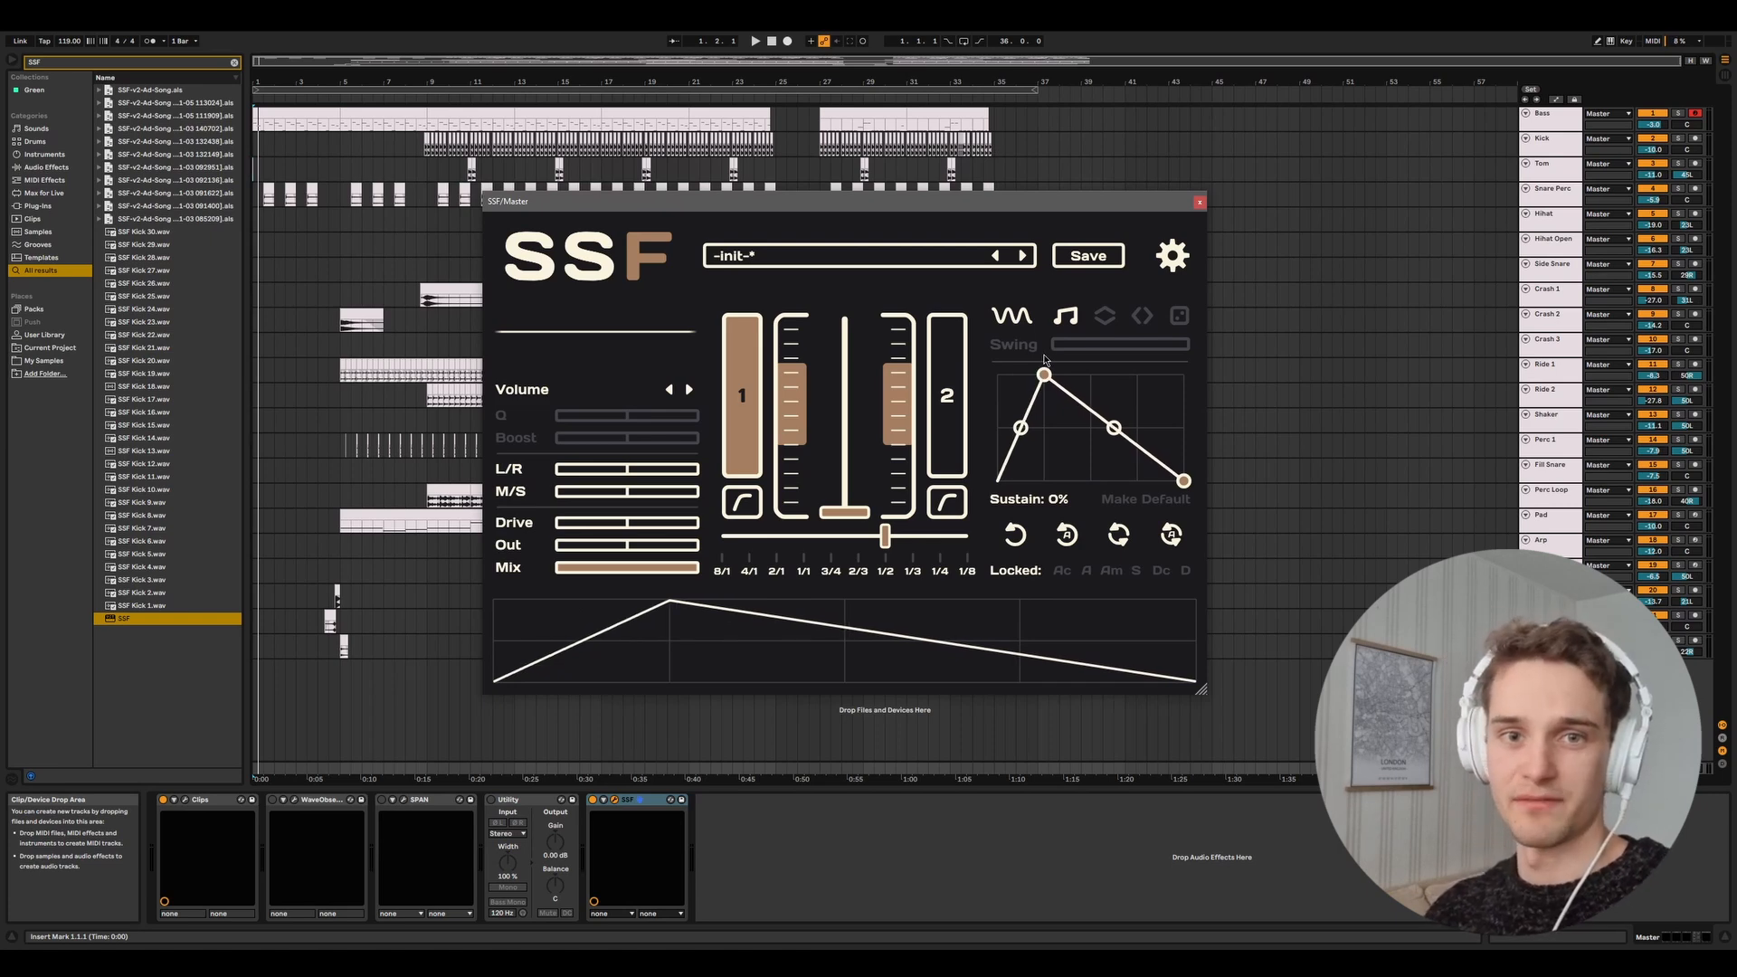
drag(1045, 359, 997, 374)
Try a 44% sustain with progressively longer attacks on the modulation envelope and reset the sustain to 0%.
drag(1051, 504, 1056, 469)
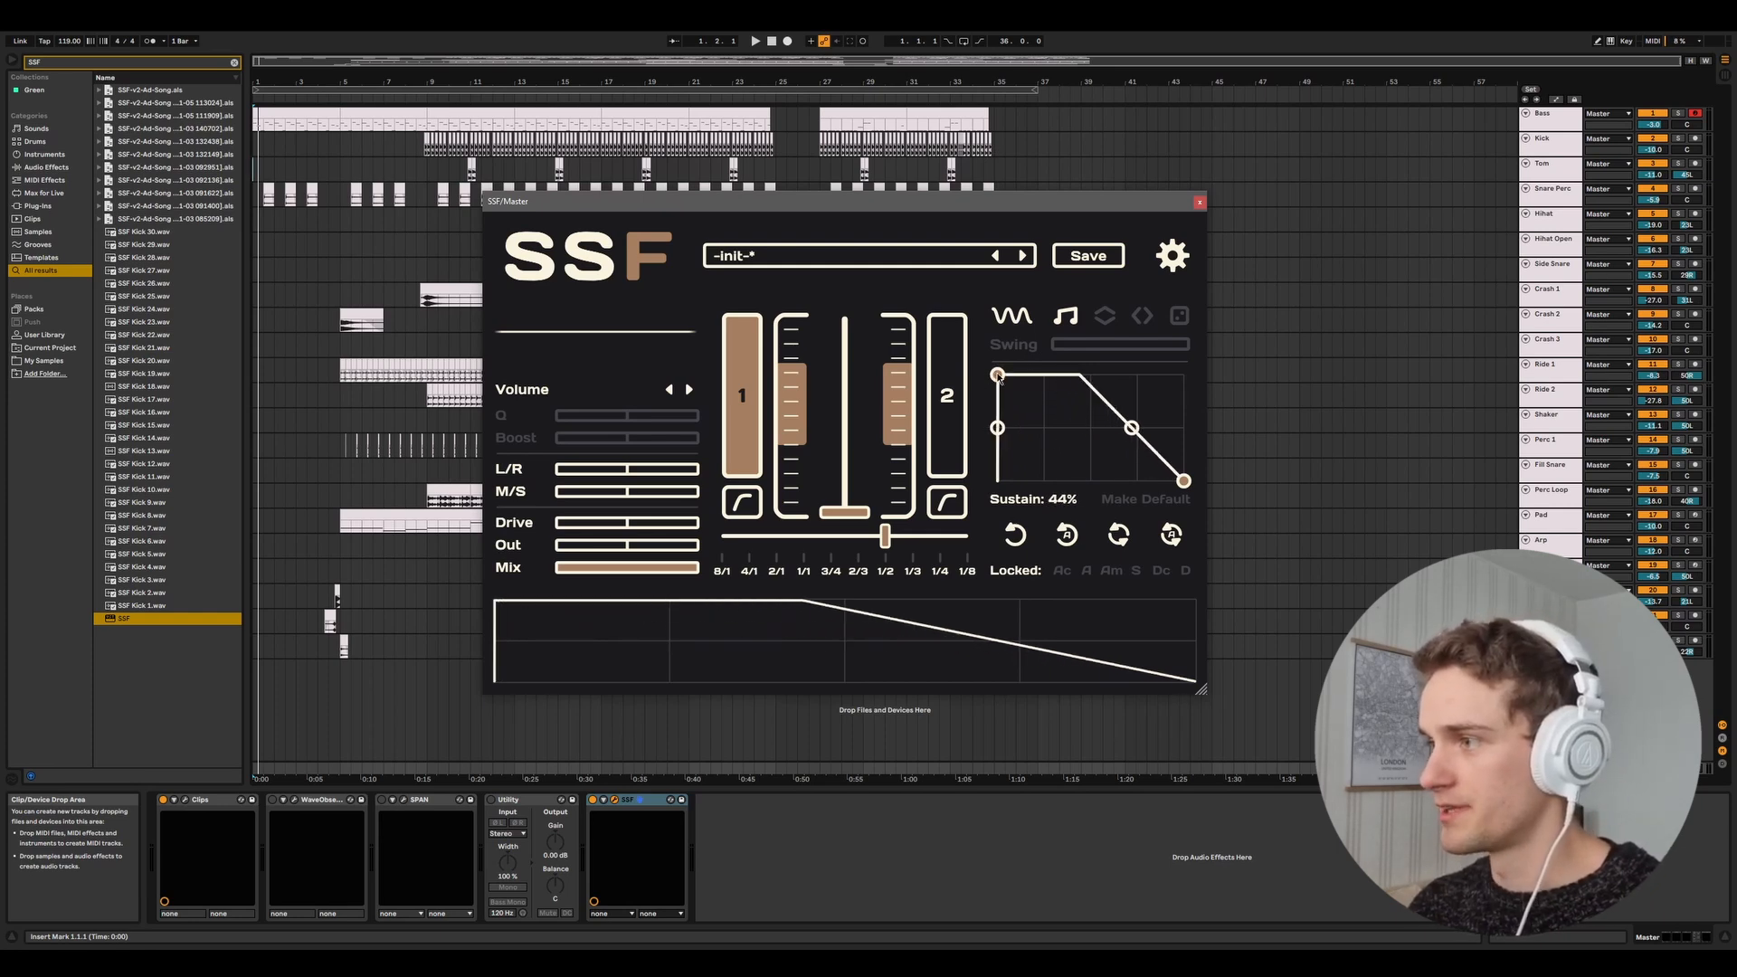
drag(997, 374, 1034, 374)
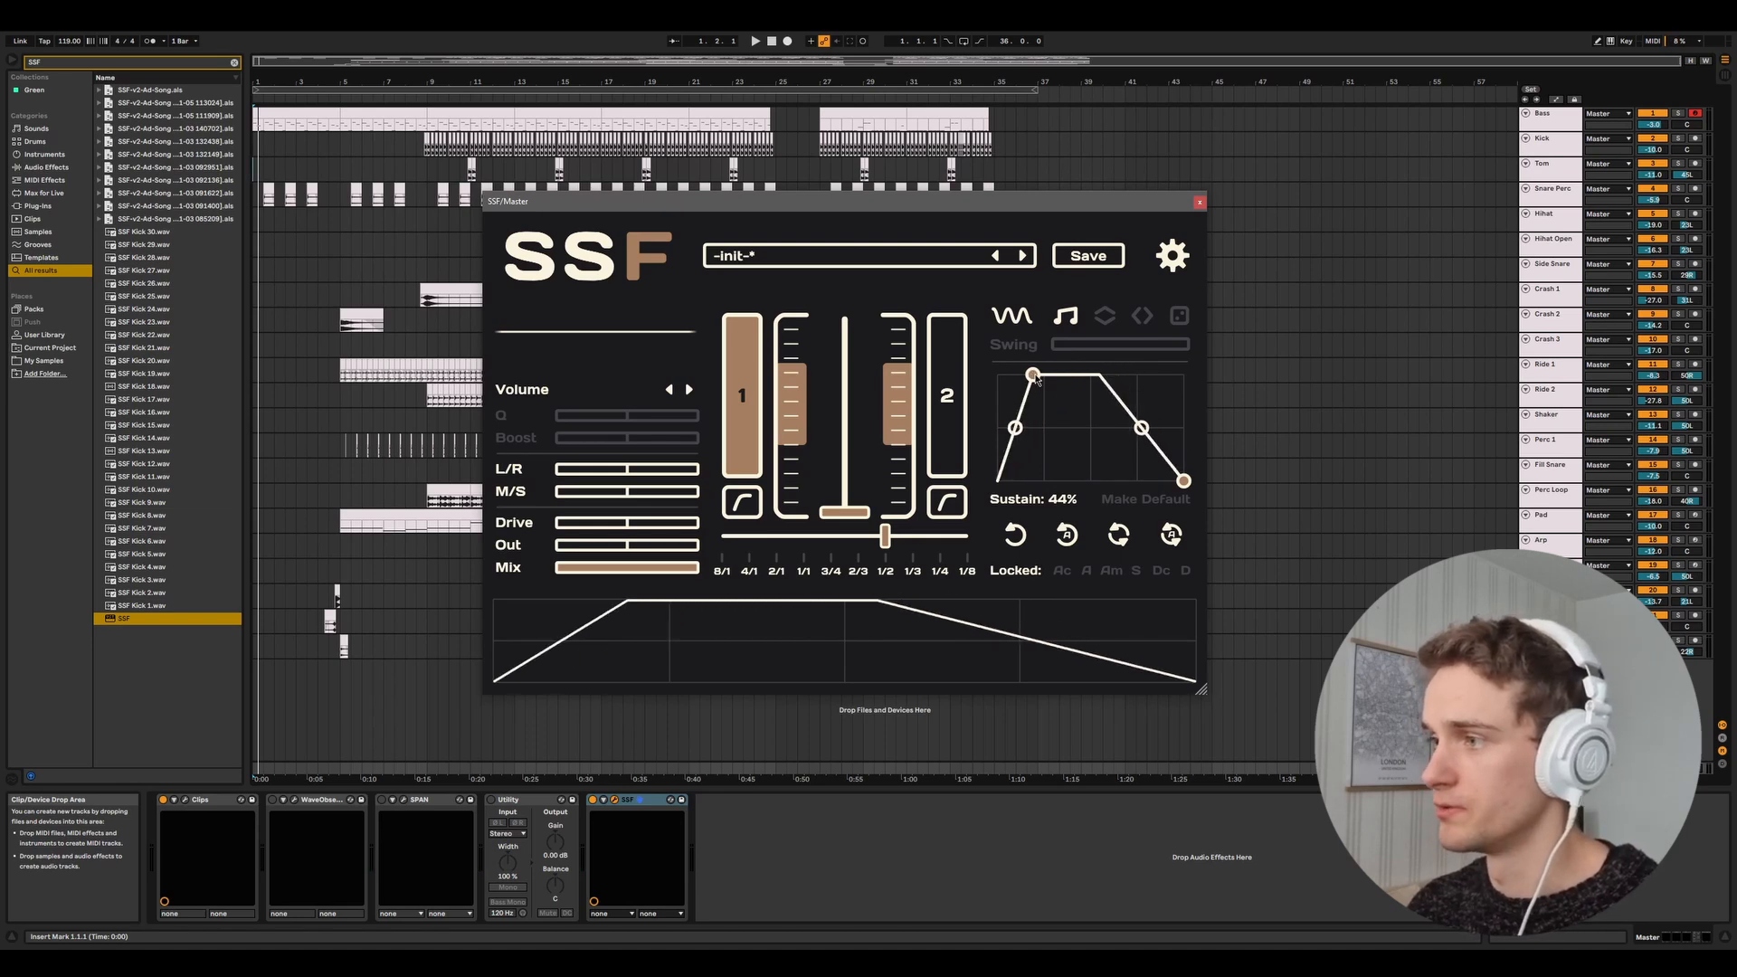
drag(1036, 379, 1083, 387)
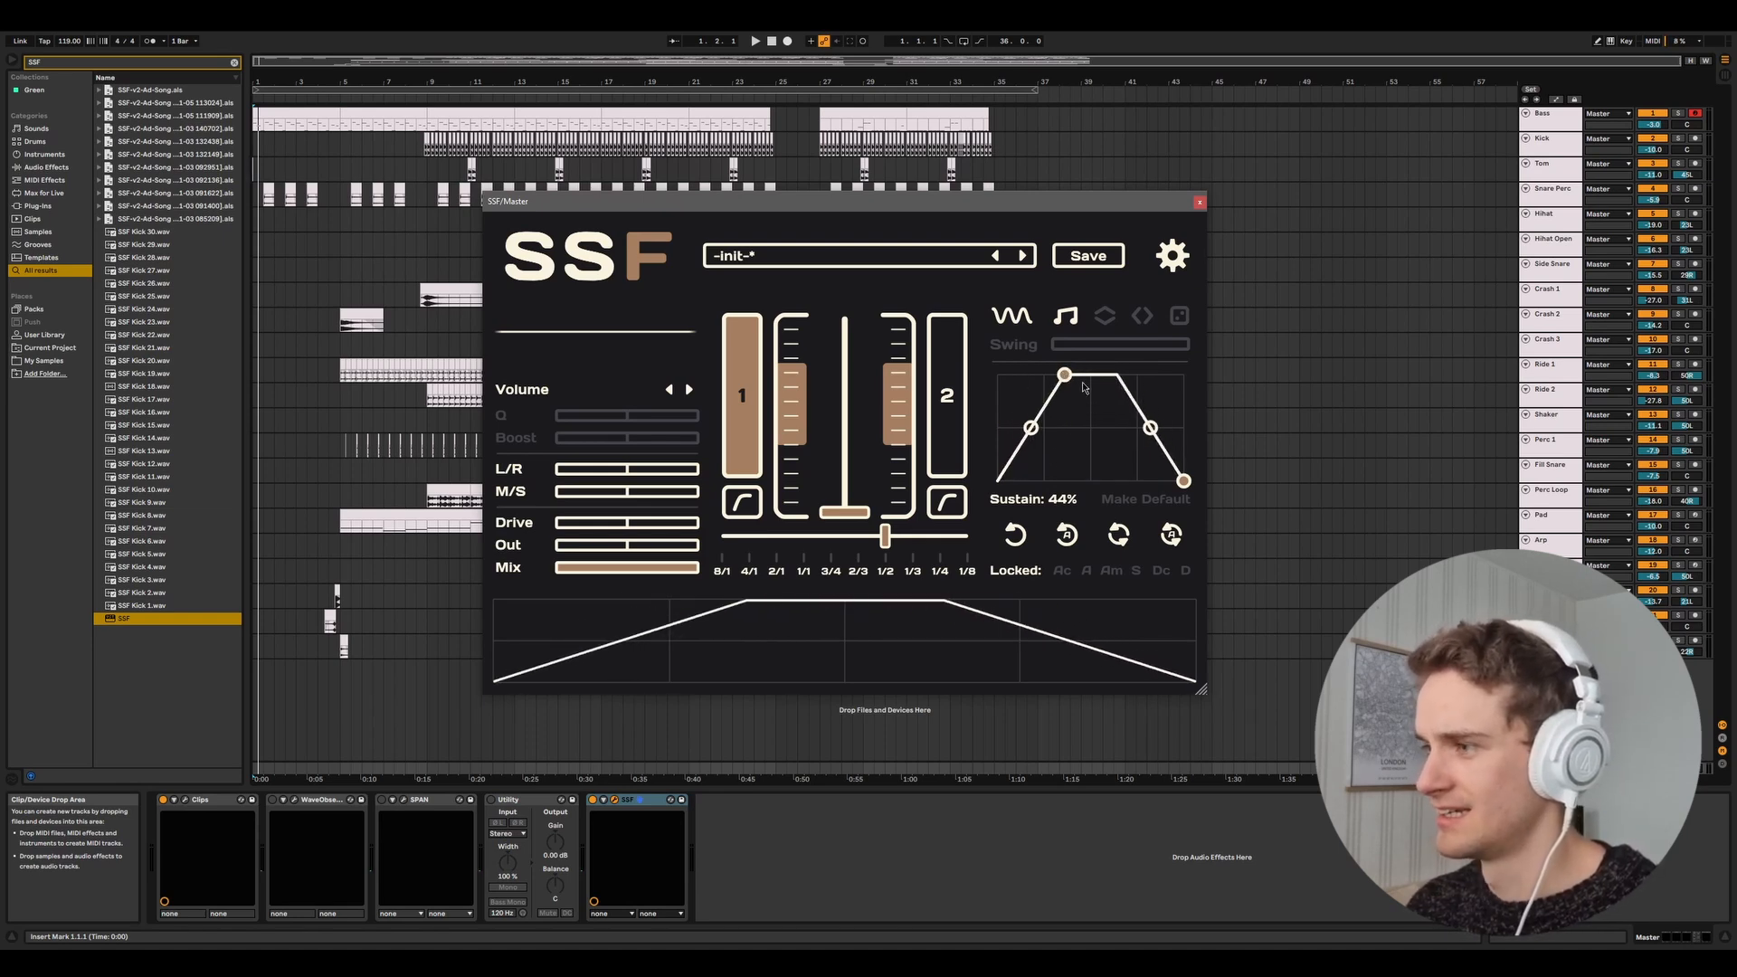
drag(1069, 503, 1074, 392)
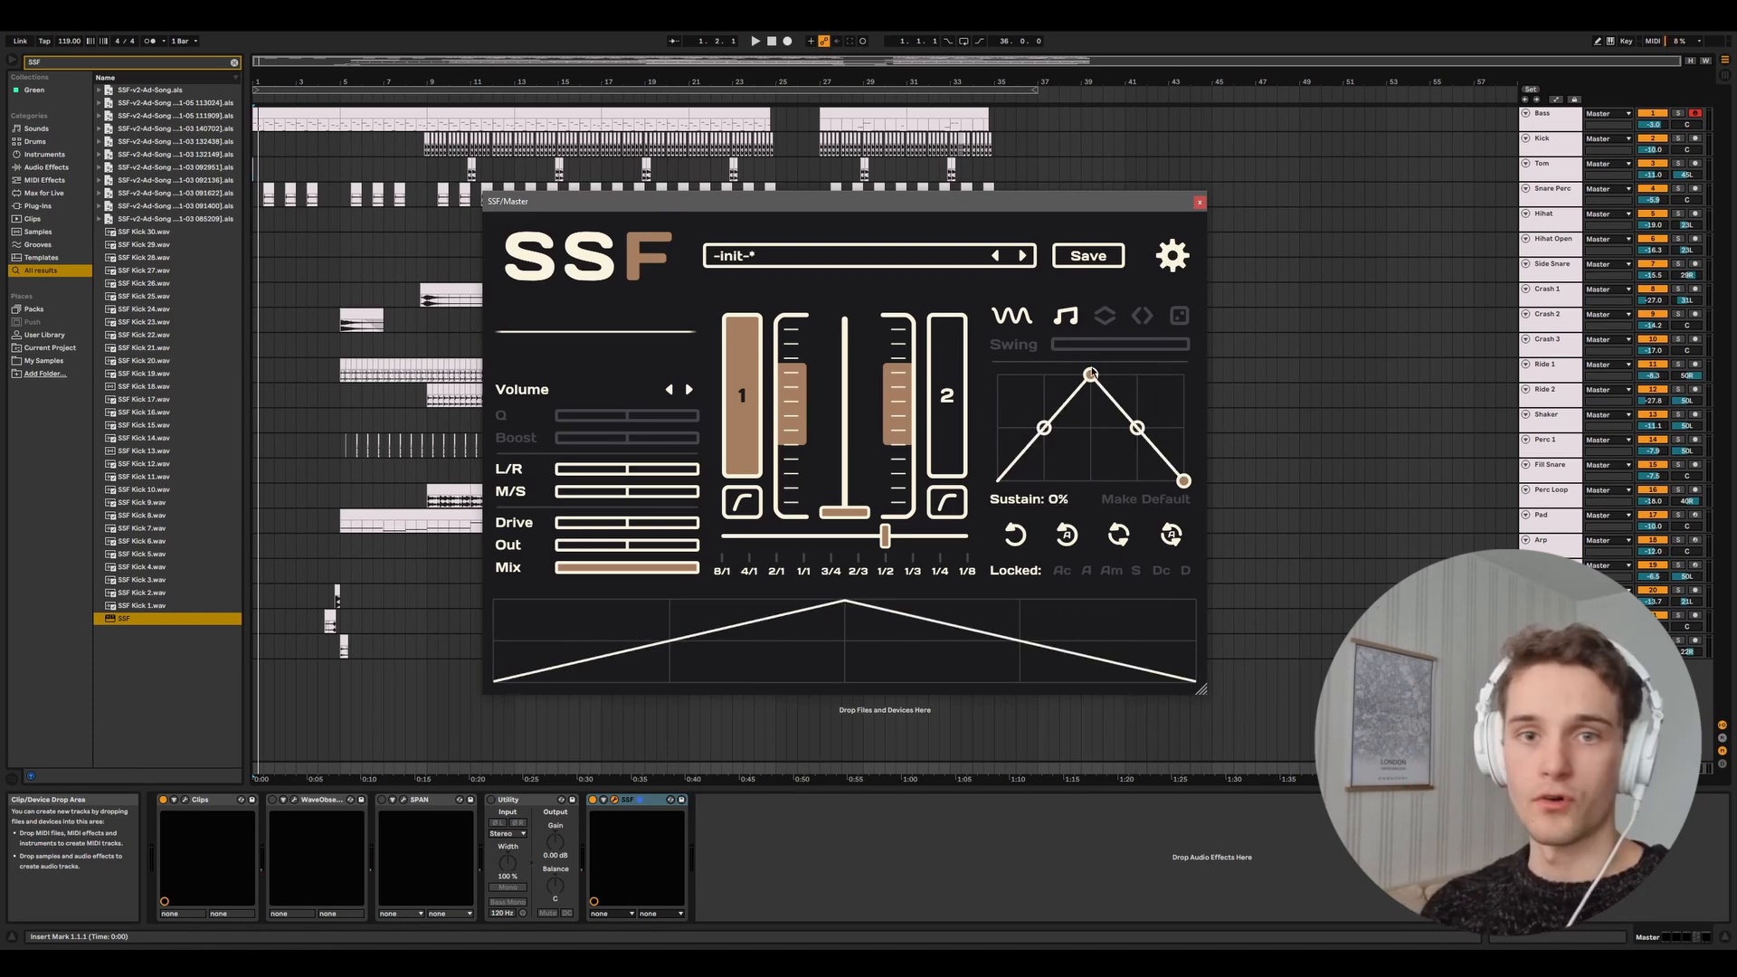
drag(1076, 441, 997, 368)
drag(1178, 480, 1138, 479)
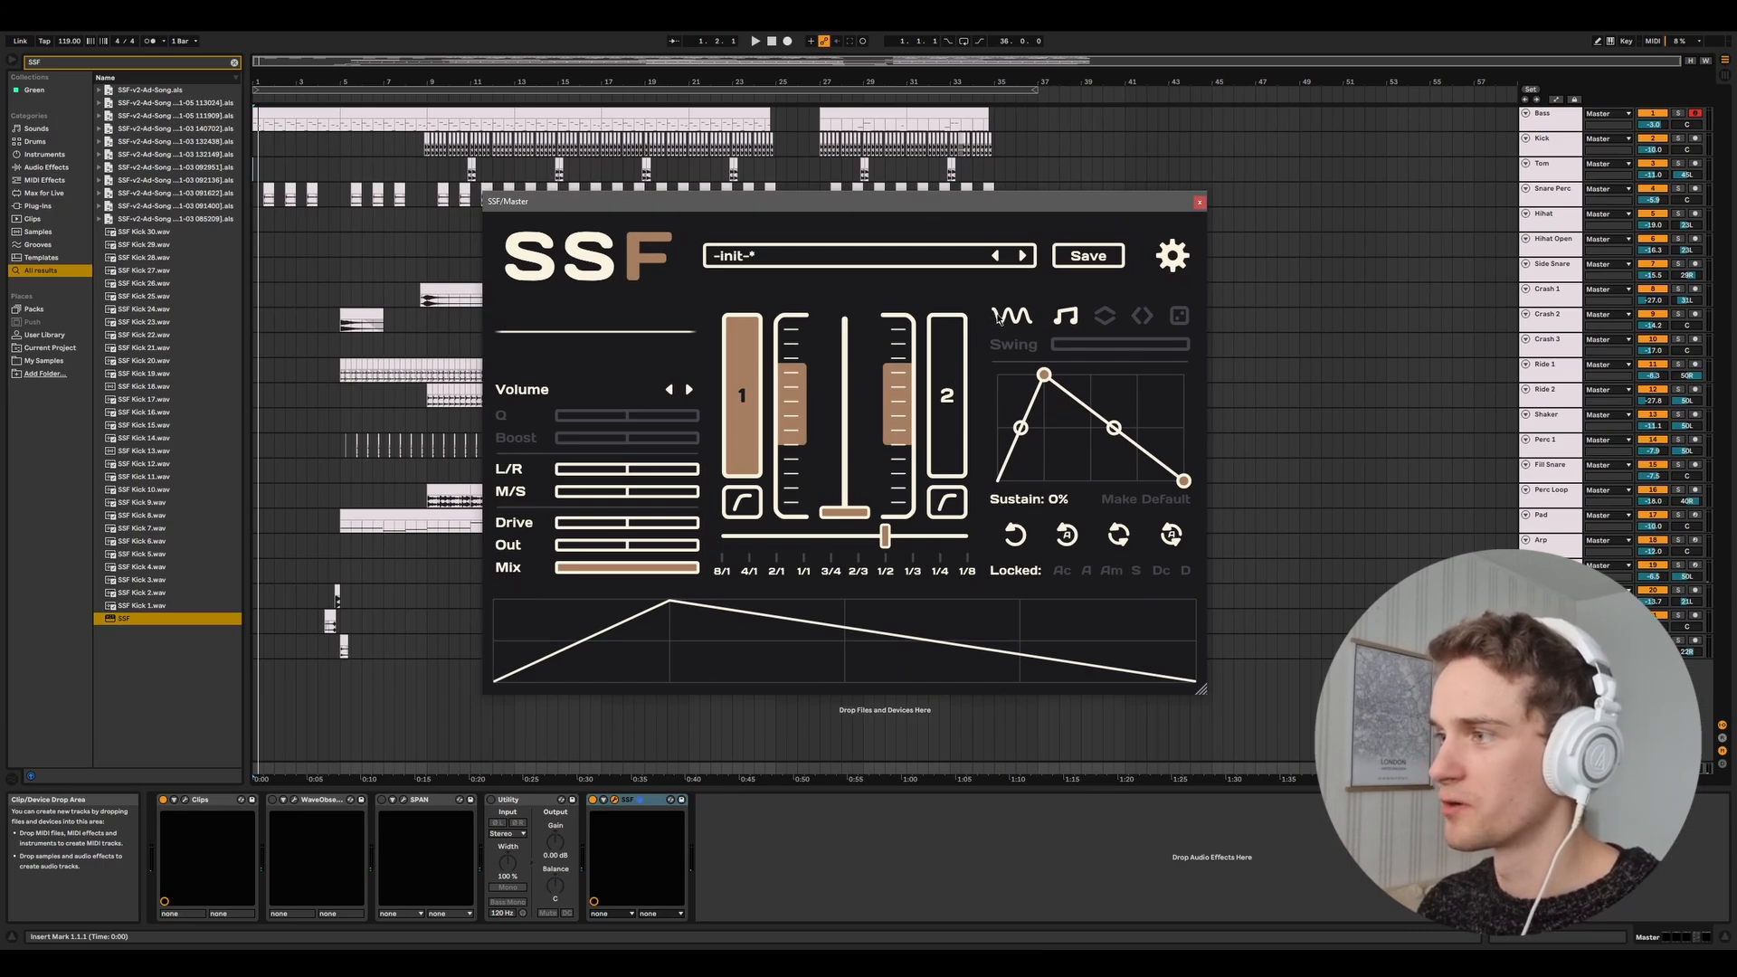
Try the modulator's free-running Hz rate and switch it back to tempo-synced note values.
click(1075, 315)
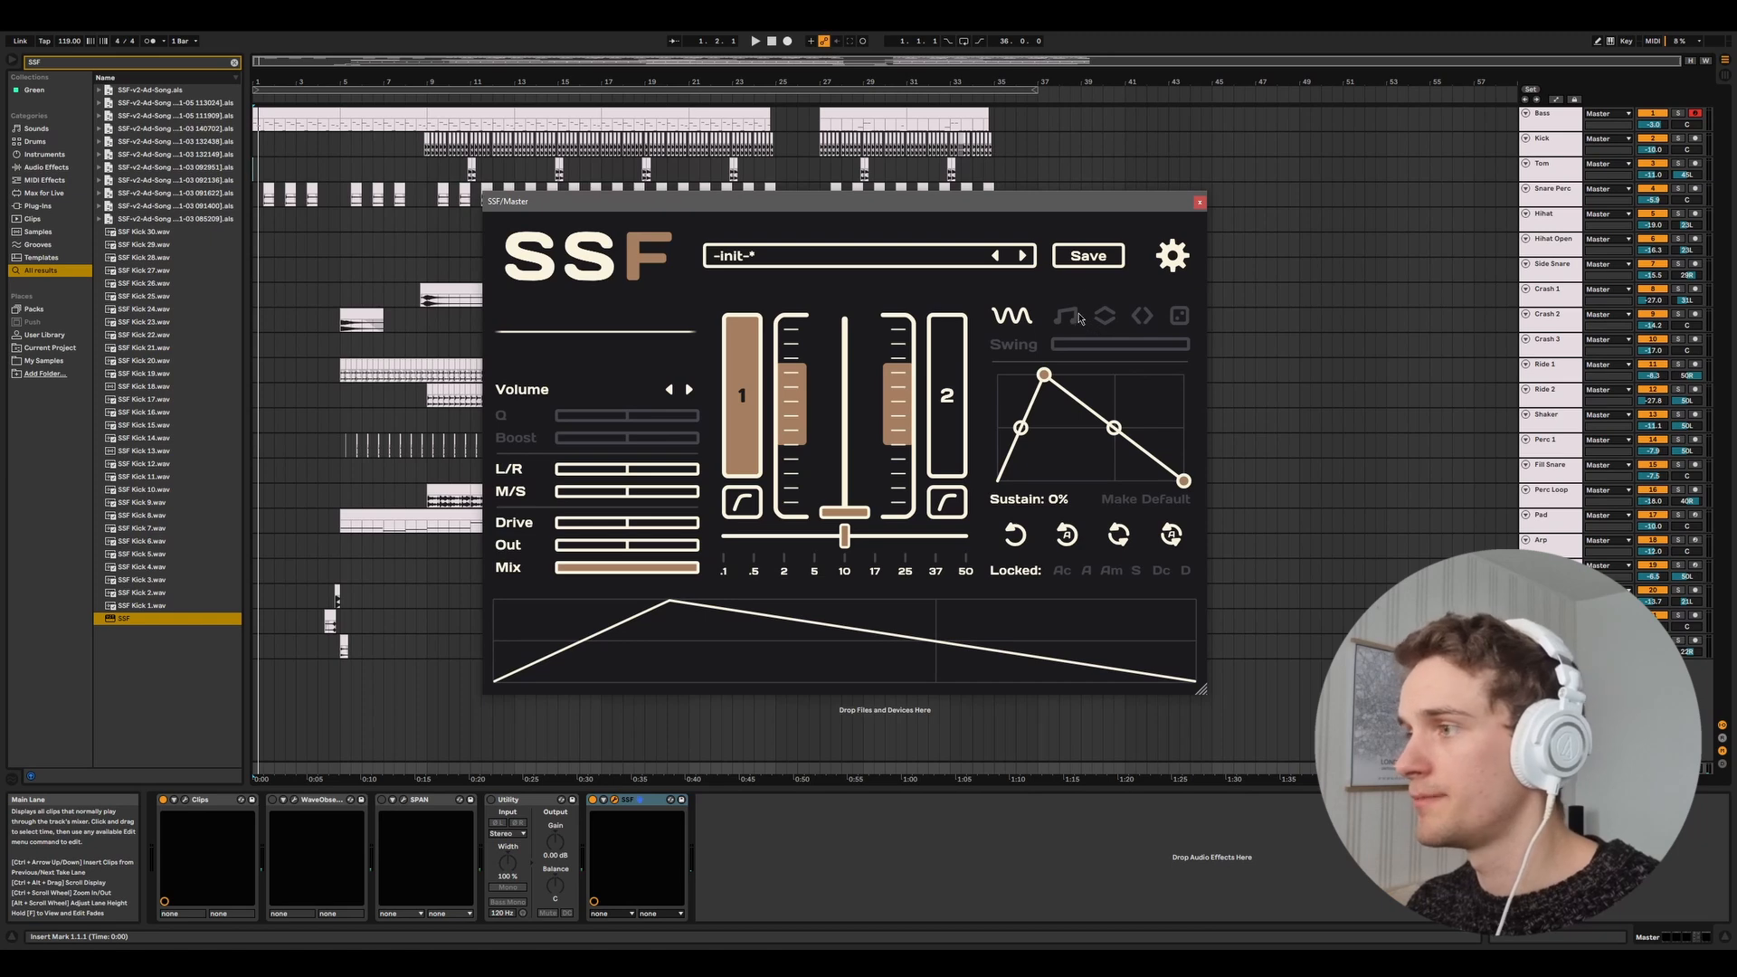
drag(773, 199, 780, 181)
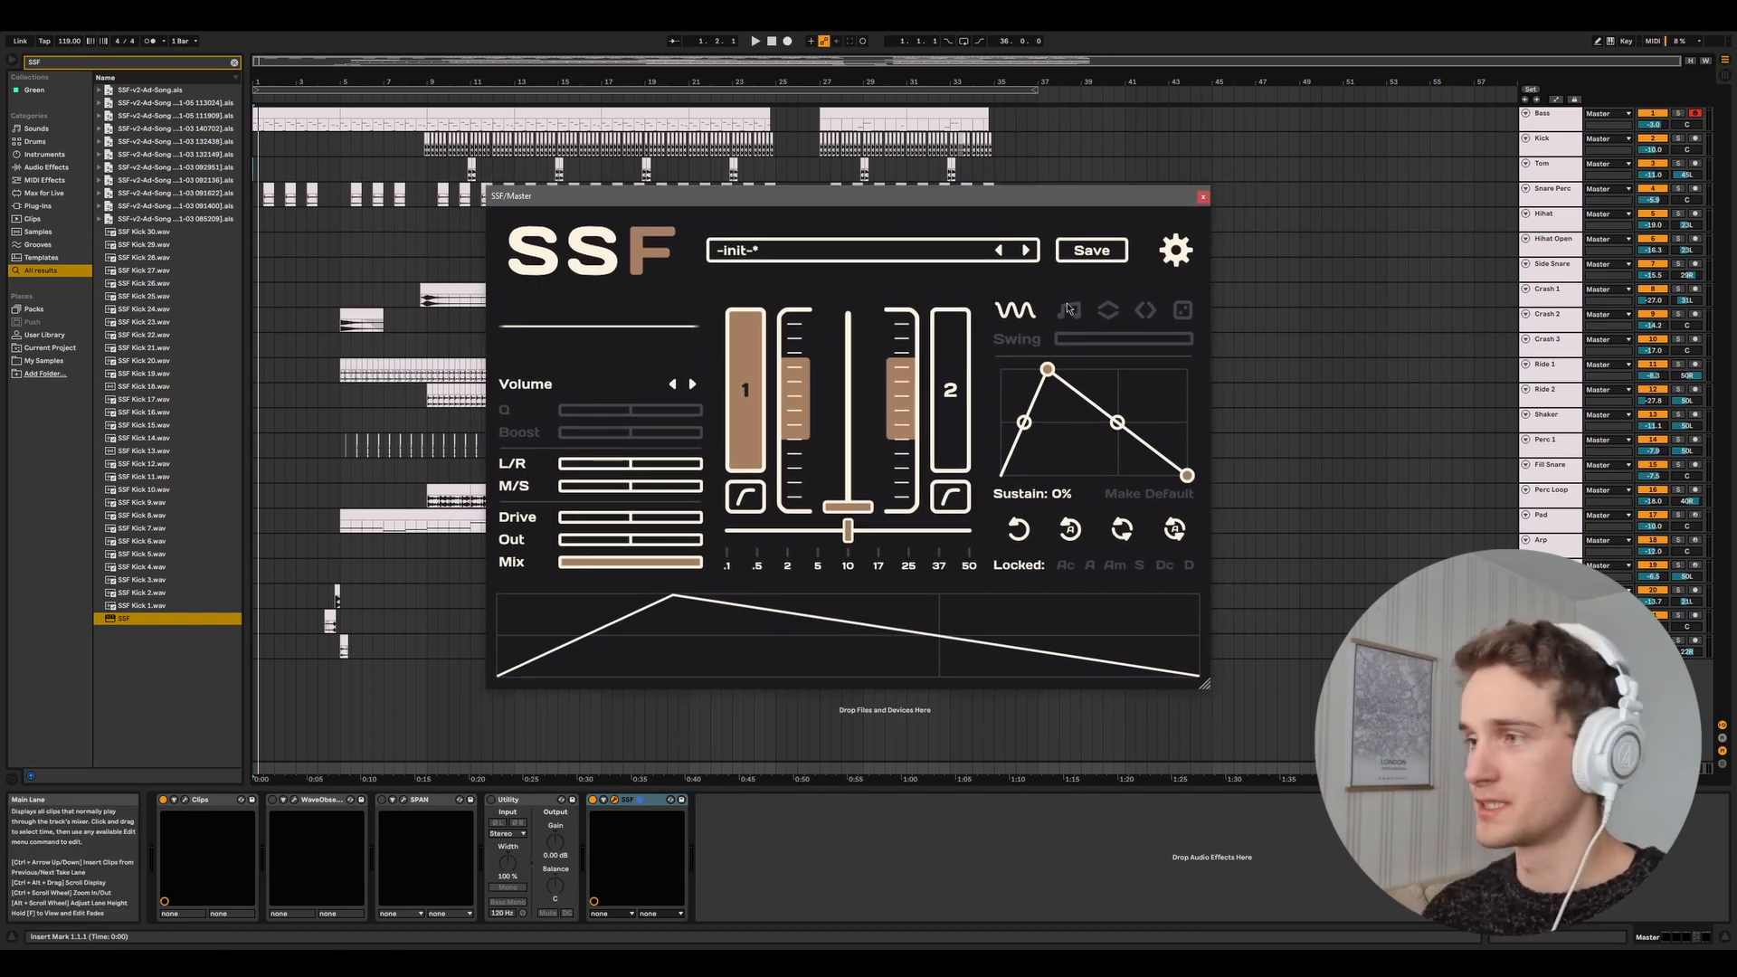
click(1069, 310)
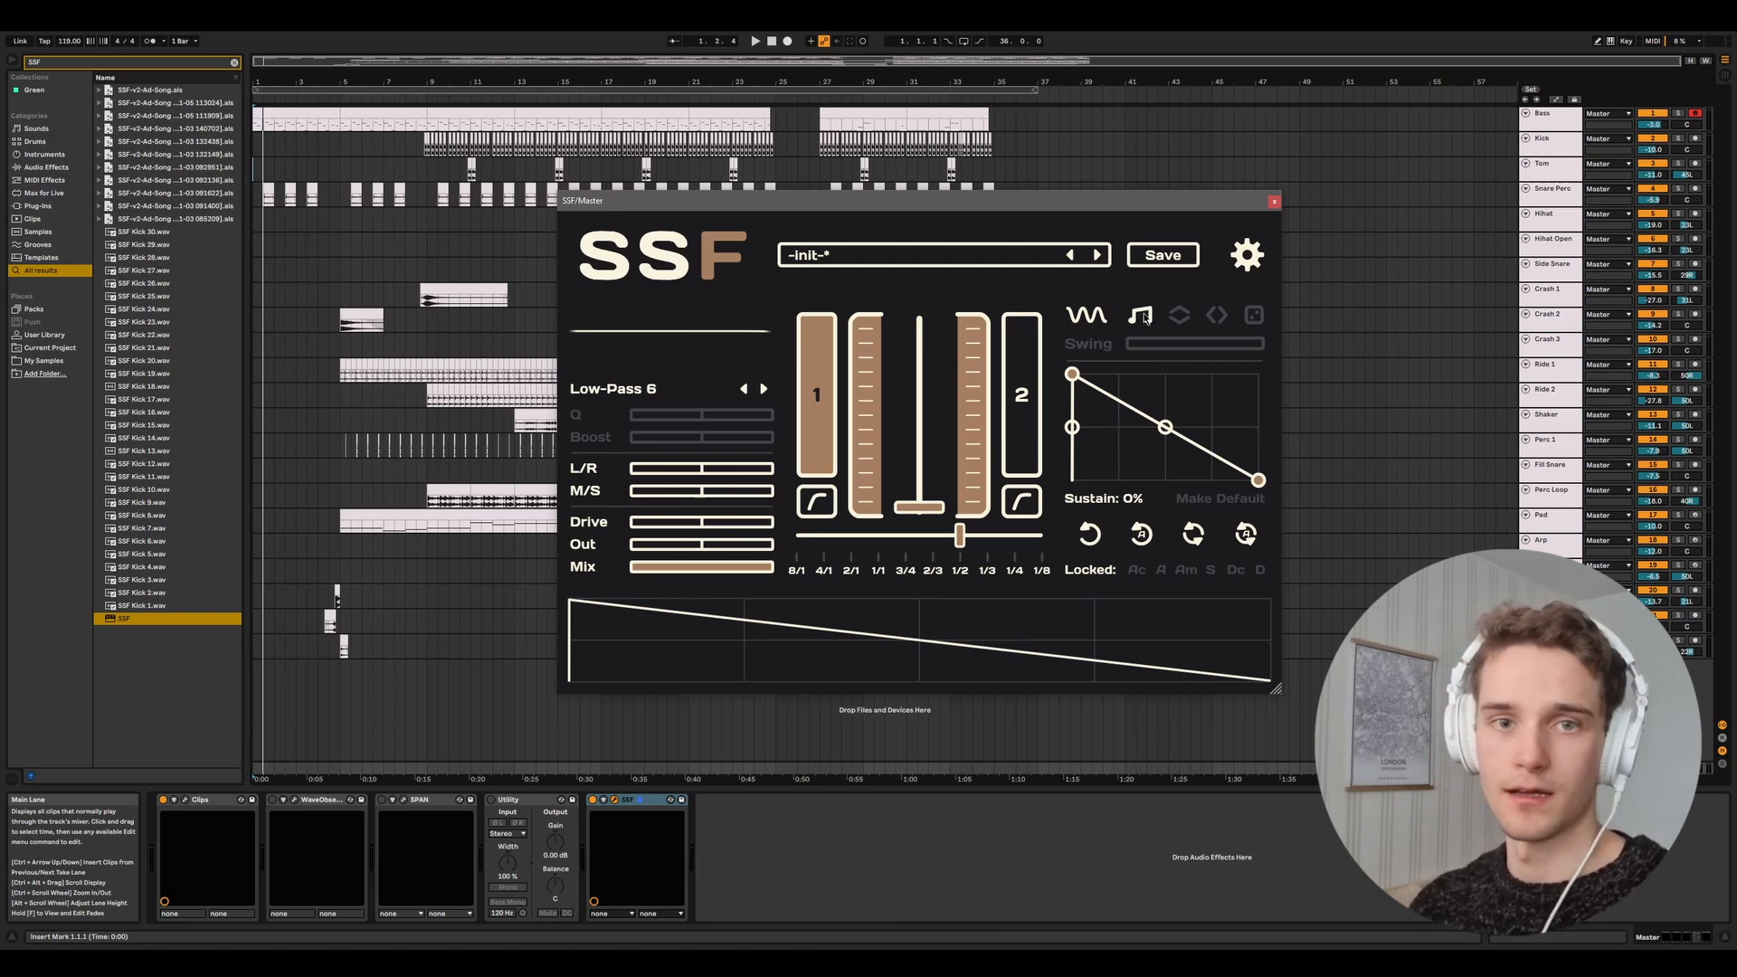
Switch the modulator to a free-running rate of 0.1 Hz and play the song through it.
click(1145, 317)
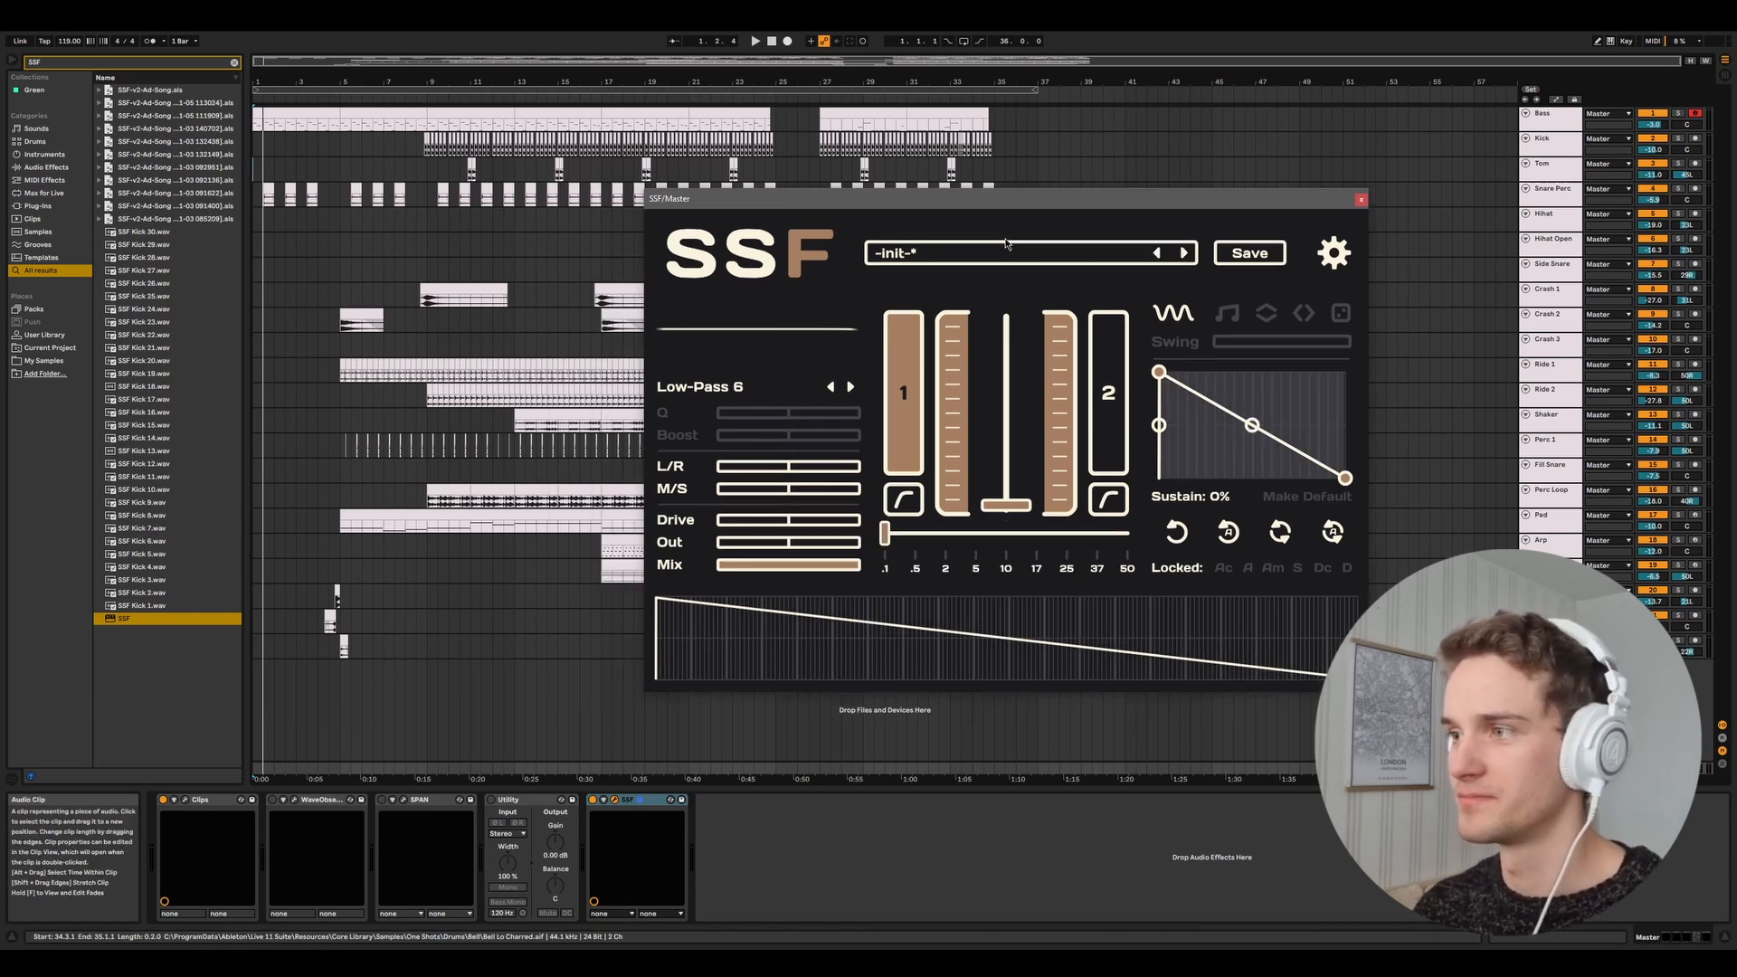
key(space)
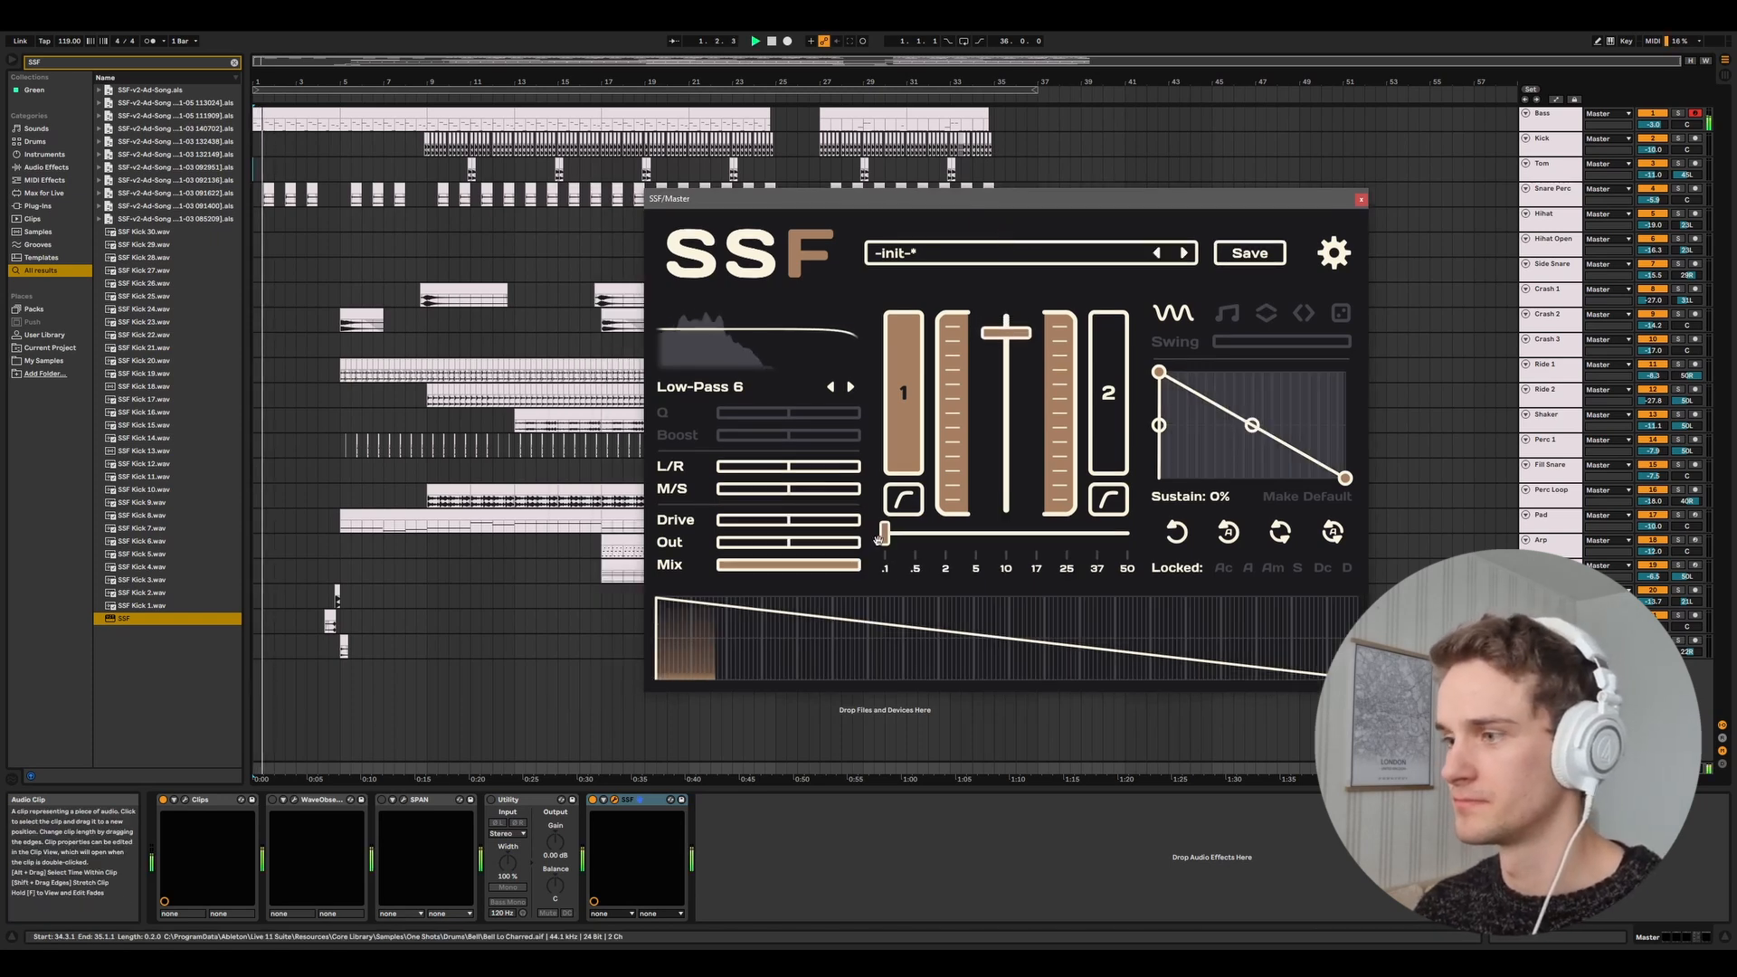
mouse_move(889, 537)
mouse_down()
mouse_move(957, 557)
mouse_move(1048, 543)
mouse_move(885, 536)
mouse_up()
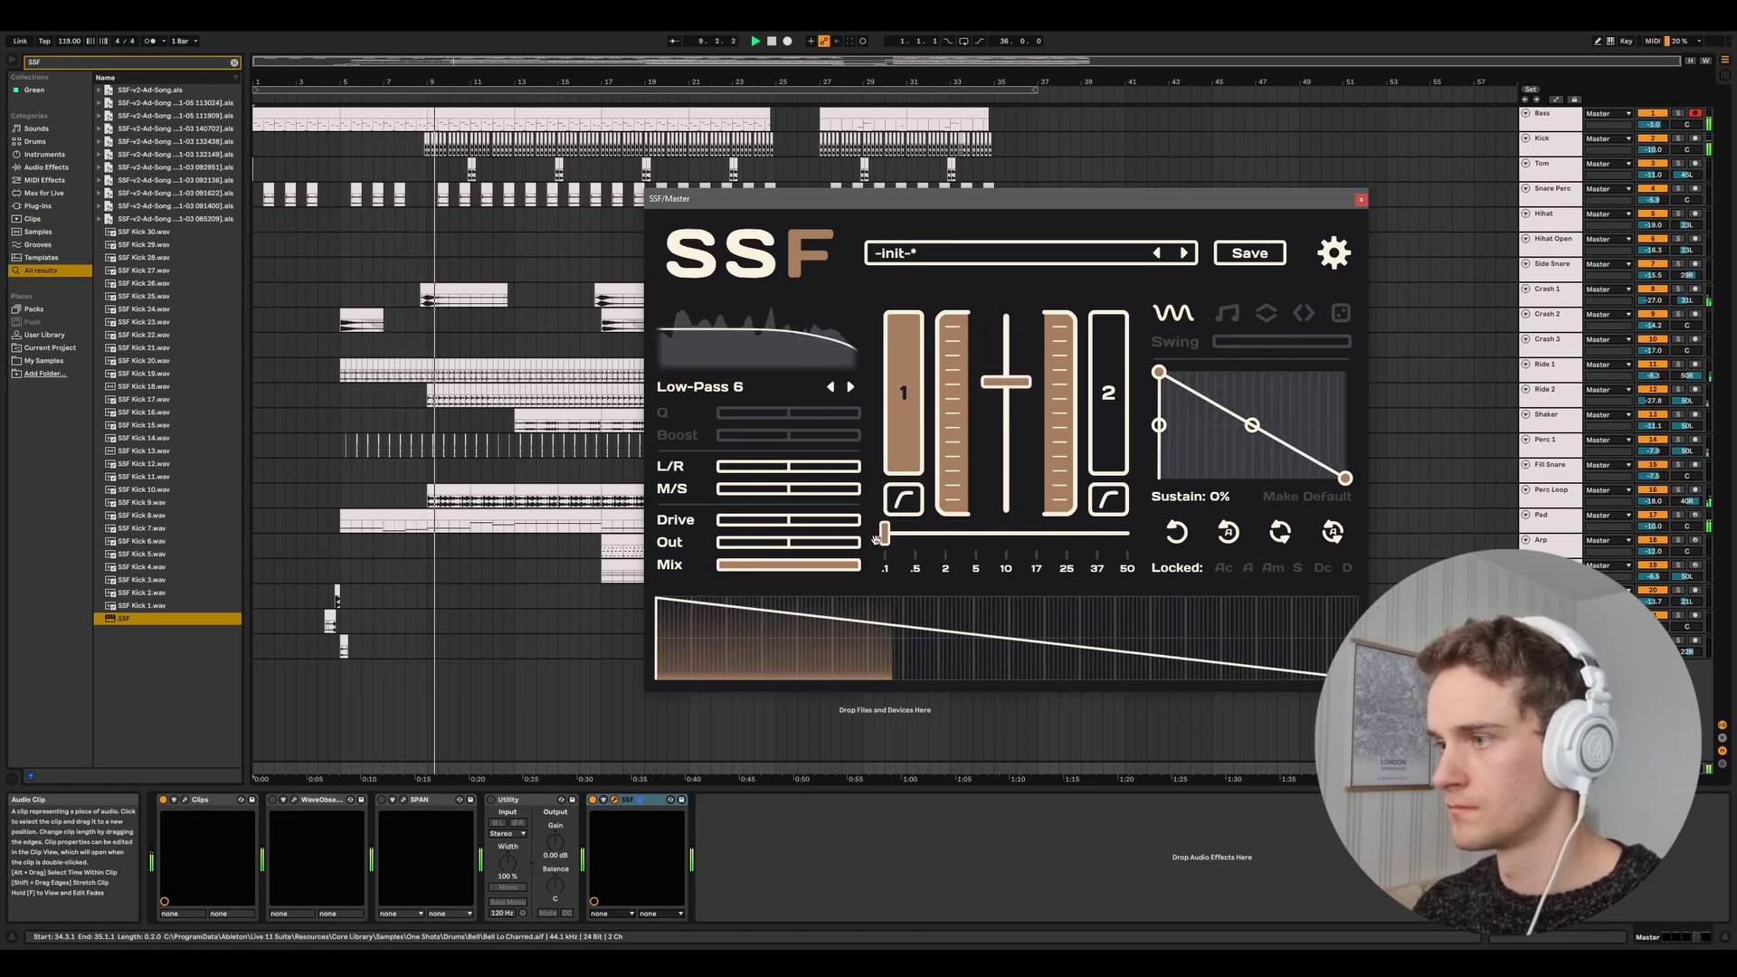
Try a 50 Hz modulation rate, and set it to about 2 Hz with the envelope's peak moved near mid-cycle.
drag(953, 510, 1127, 534)
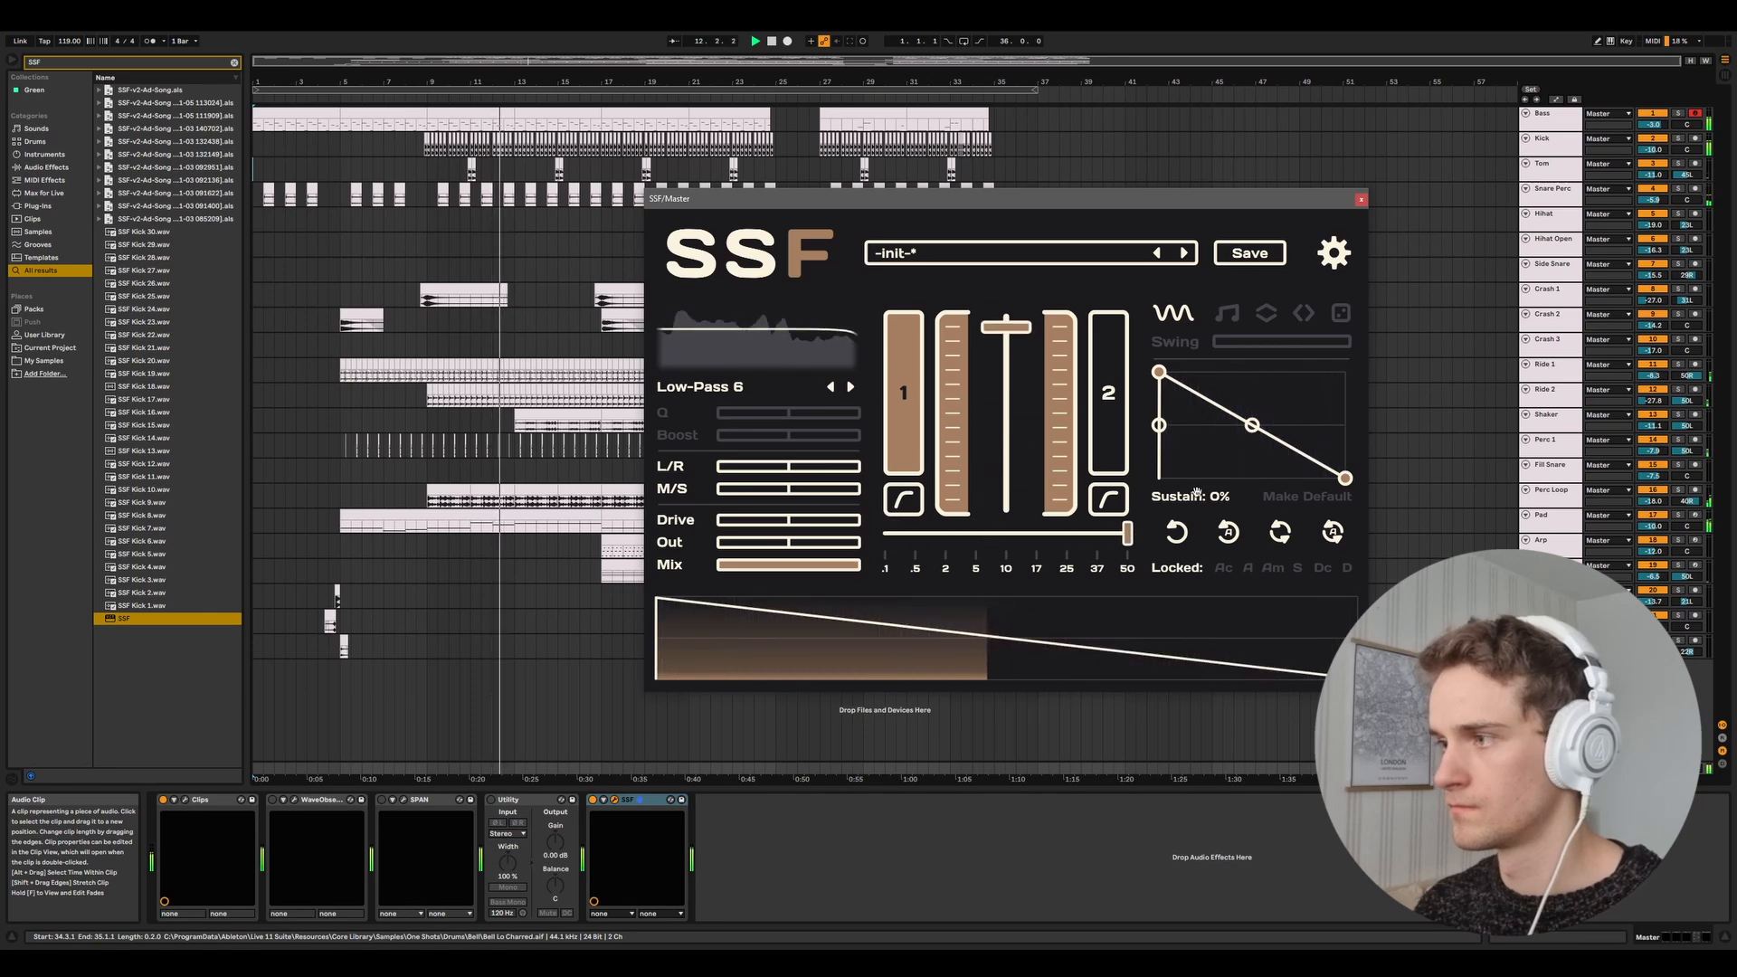
drag(1162, 375, 1241, 355)
drag(1118, 536, 950, 535)
Turn the modulator's tempo sync back on and play the song from bar 9 with the master track's filter showing.
click(1230, 313)
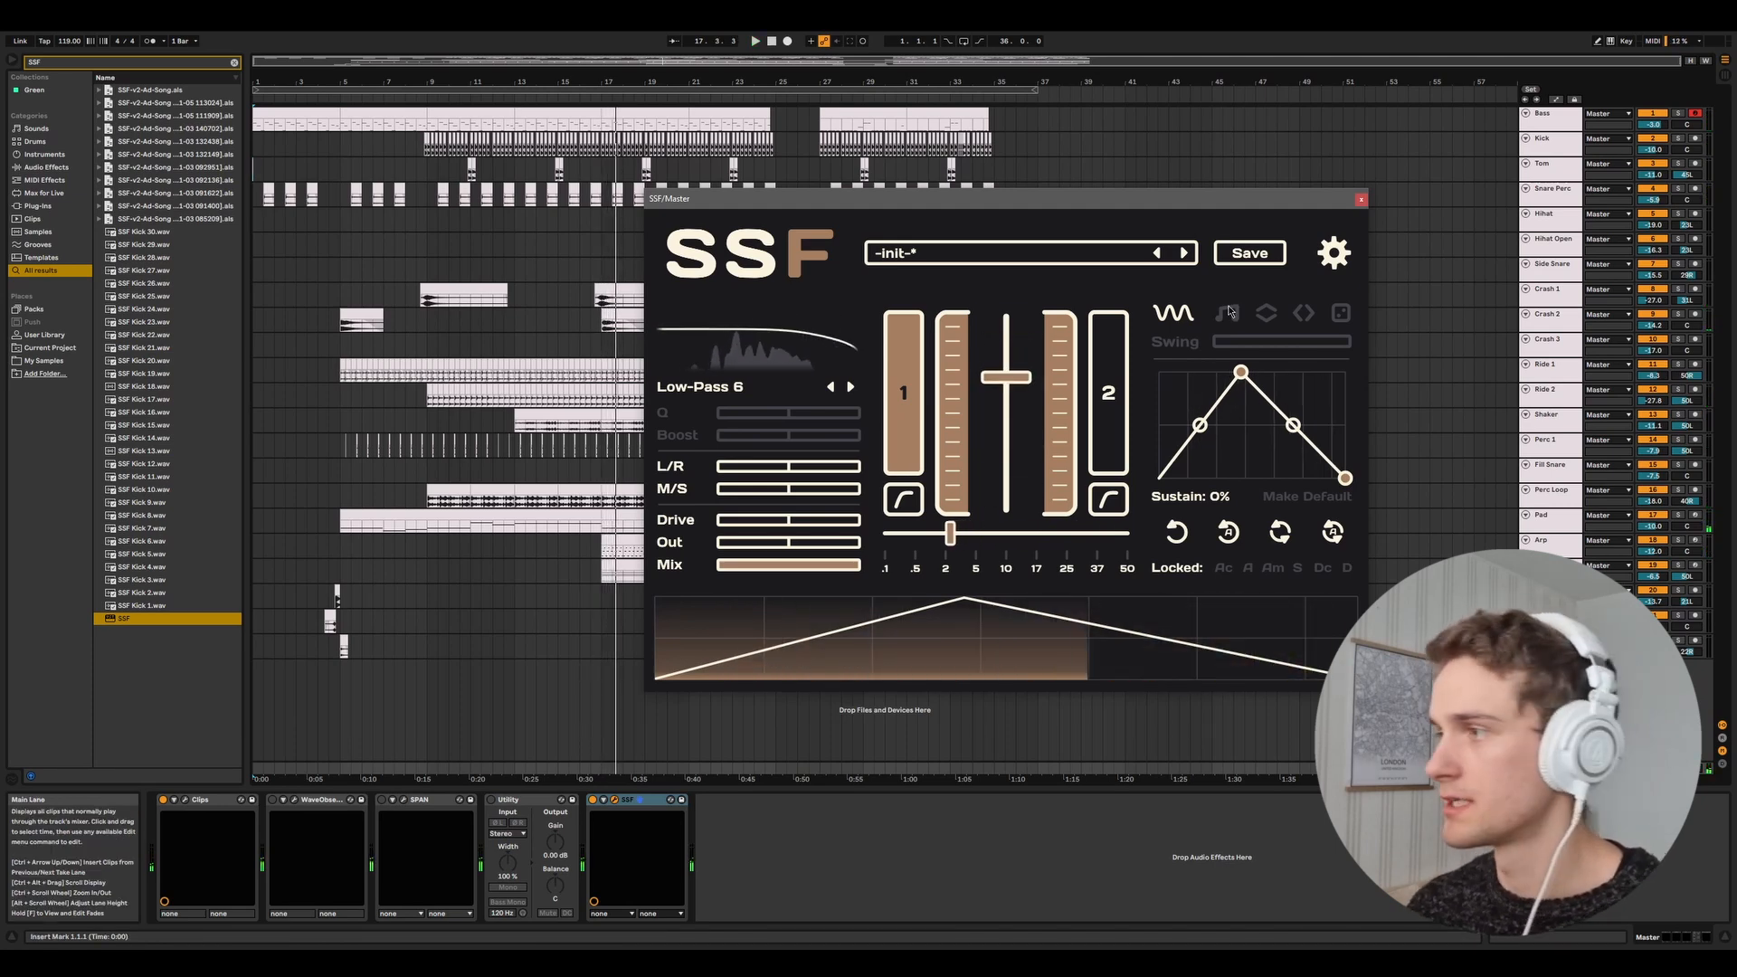
click(427, 321)
key(space)
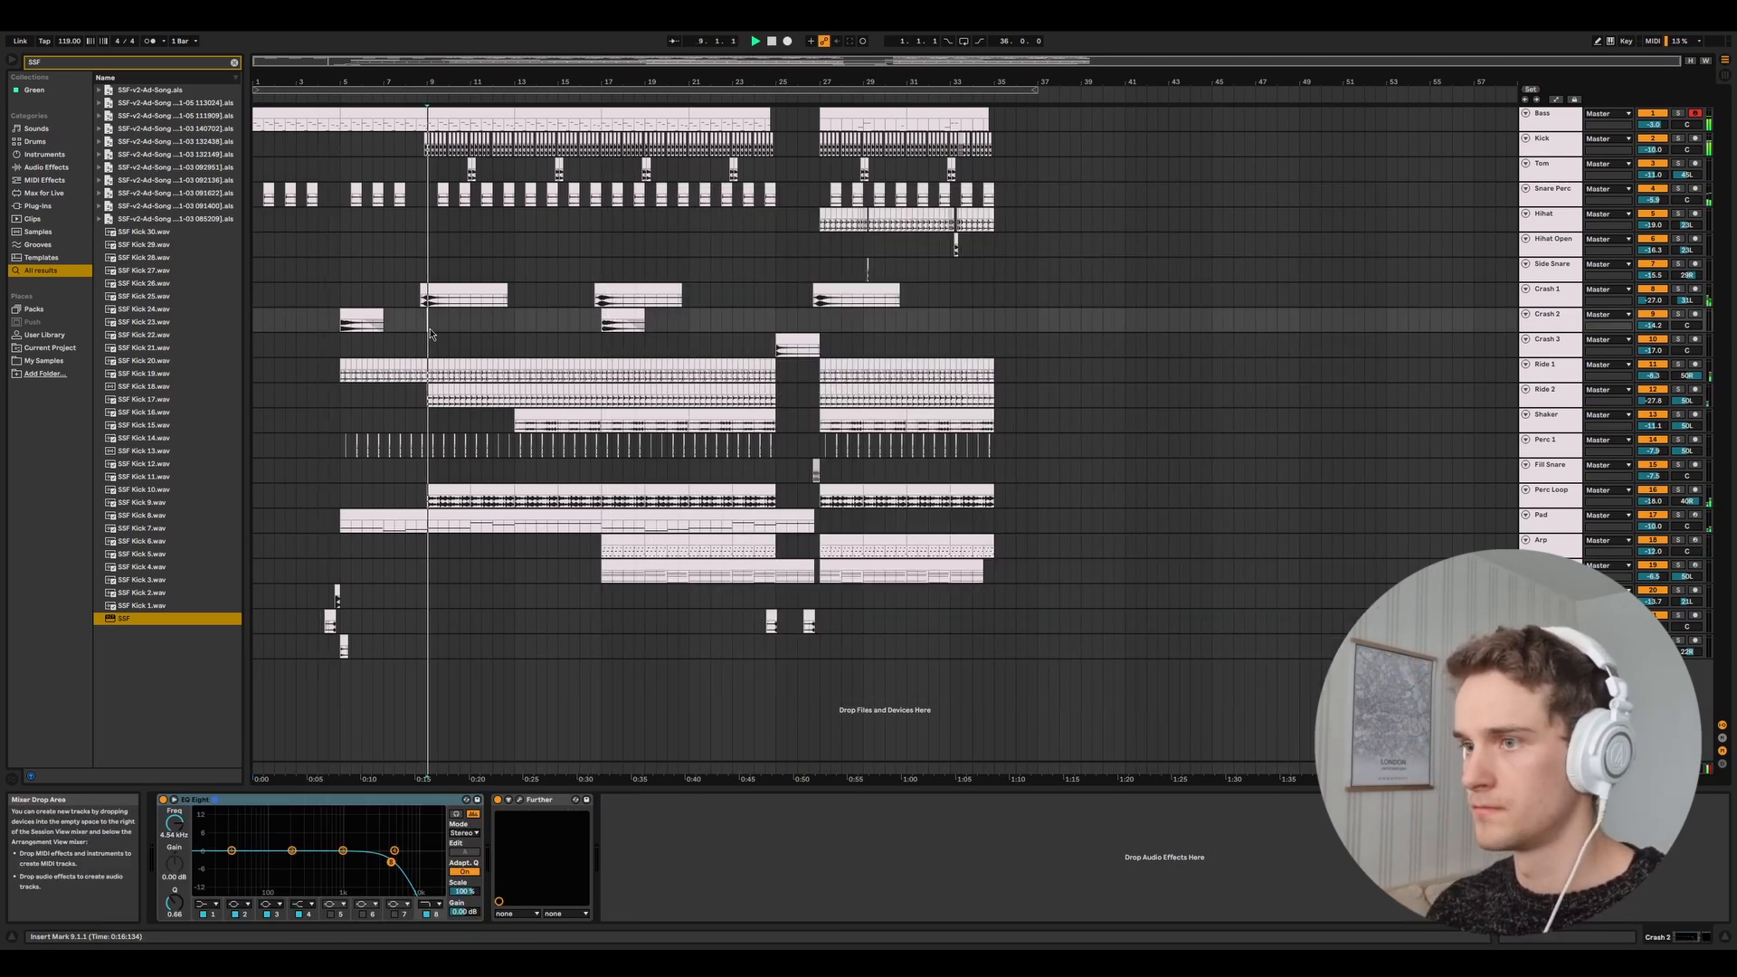
click(1549, 768)
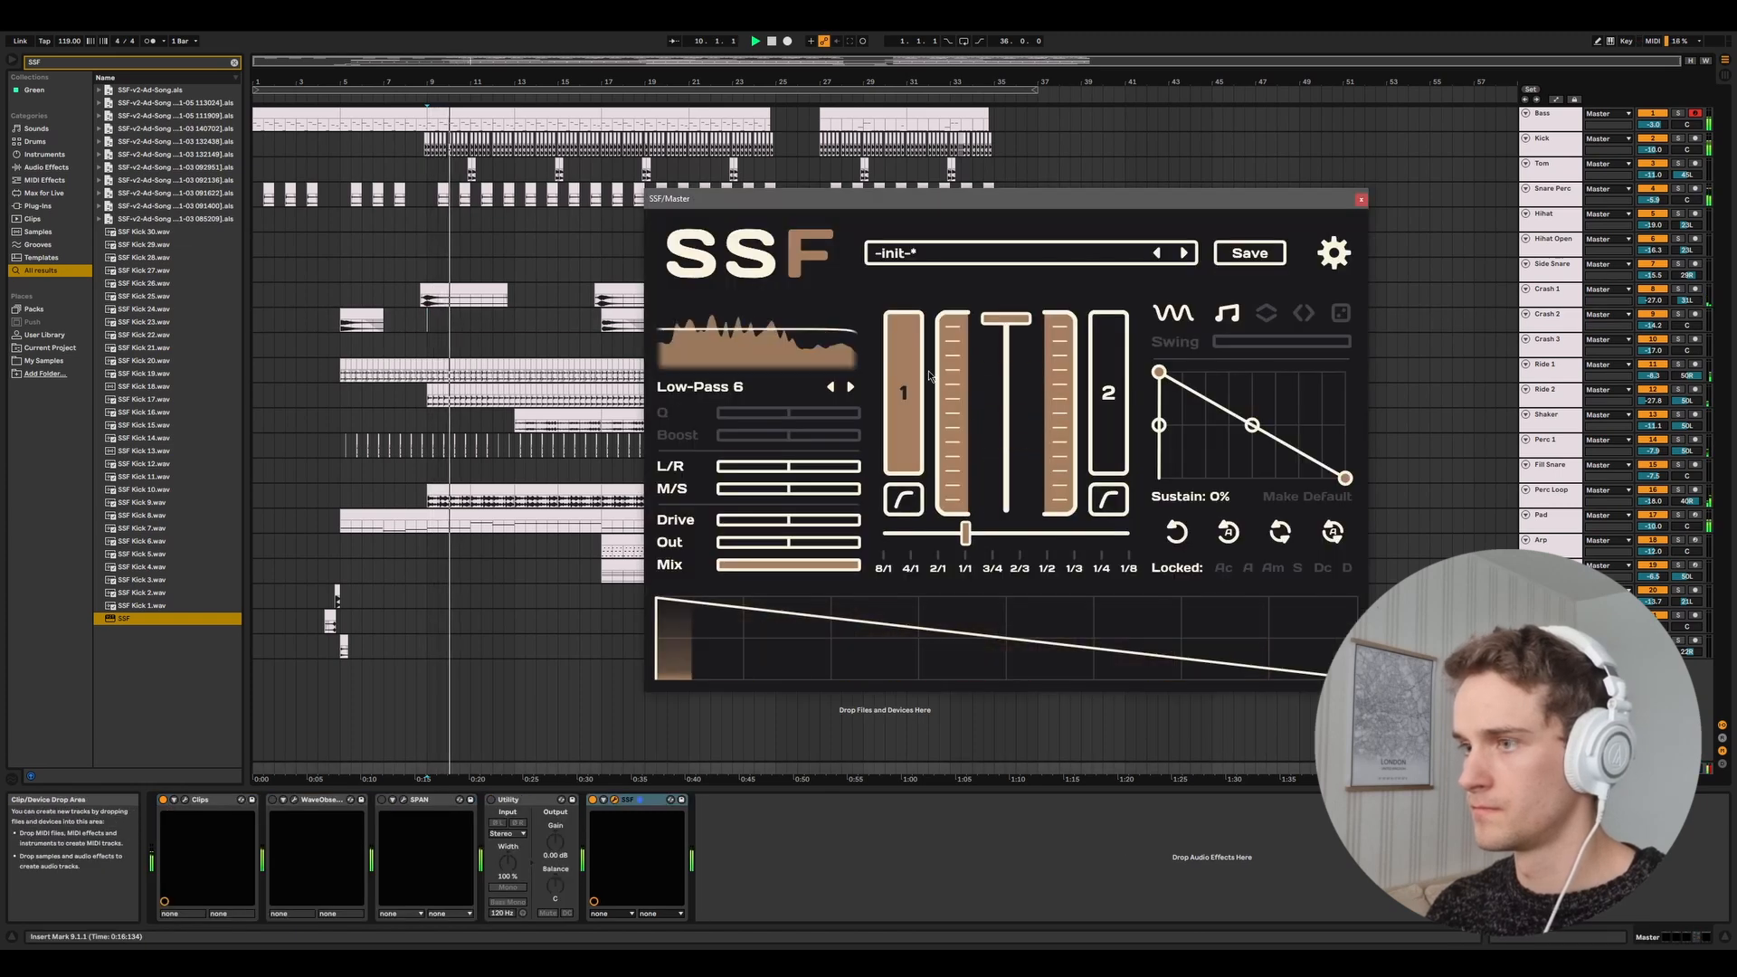
Slow the tempo-synced modulation rate to 4/1 and sweep it up to 1/8 during playback.
drag(932, 198, 856, 193)
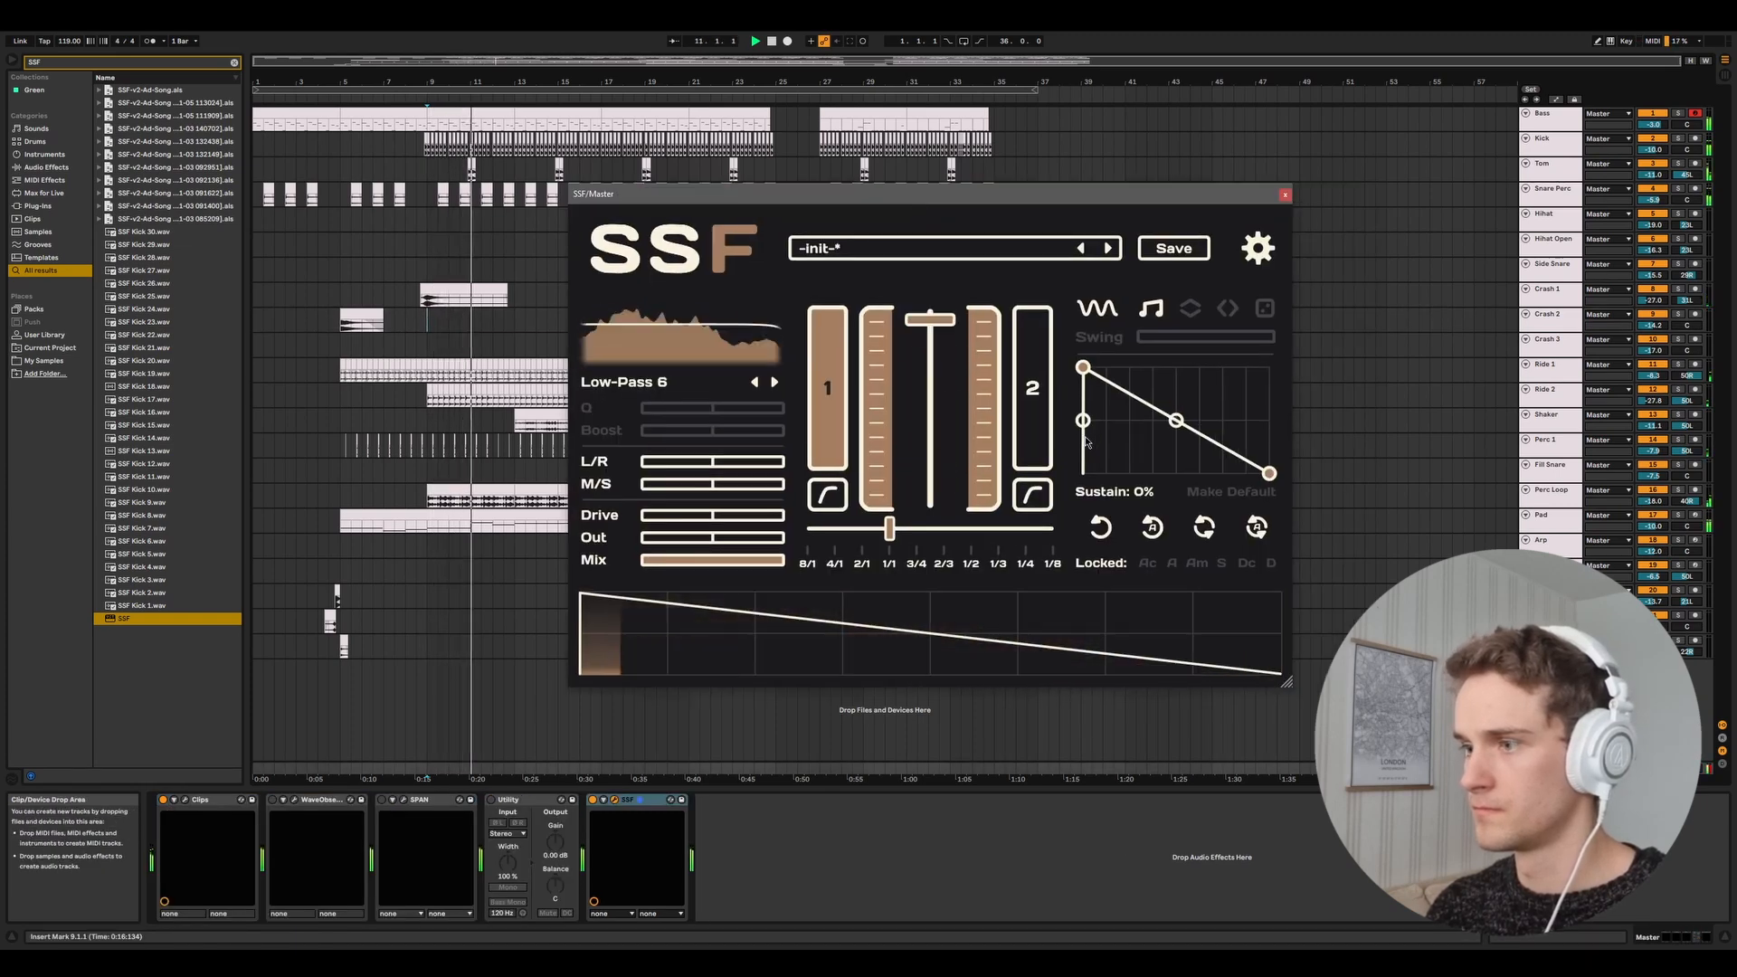
drag(891, 528, 835, 536)
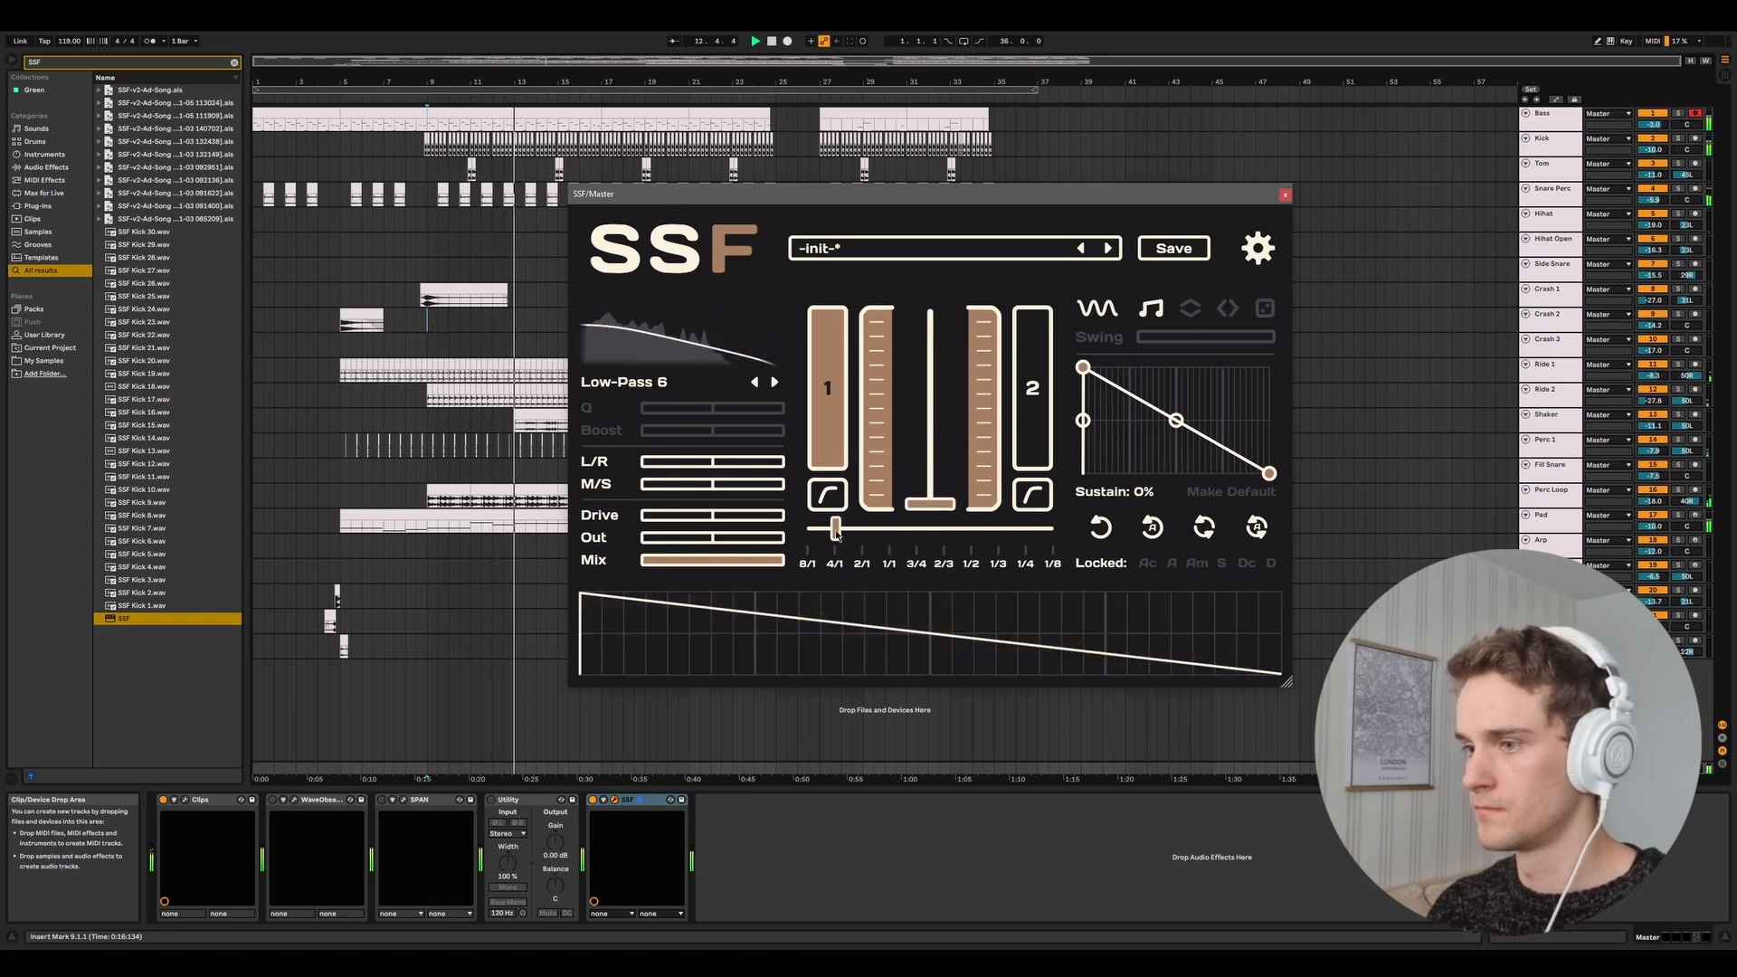
drag(835, 534, 1052, 531)
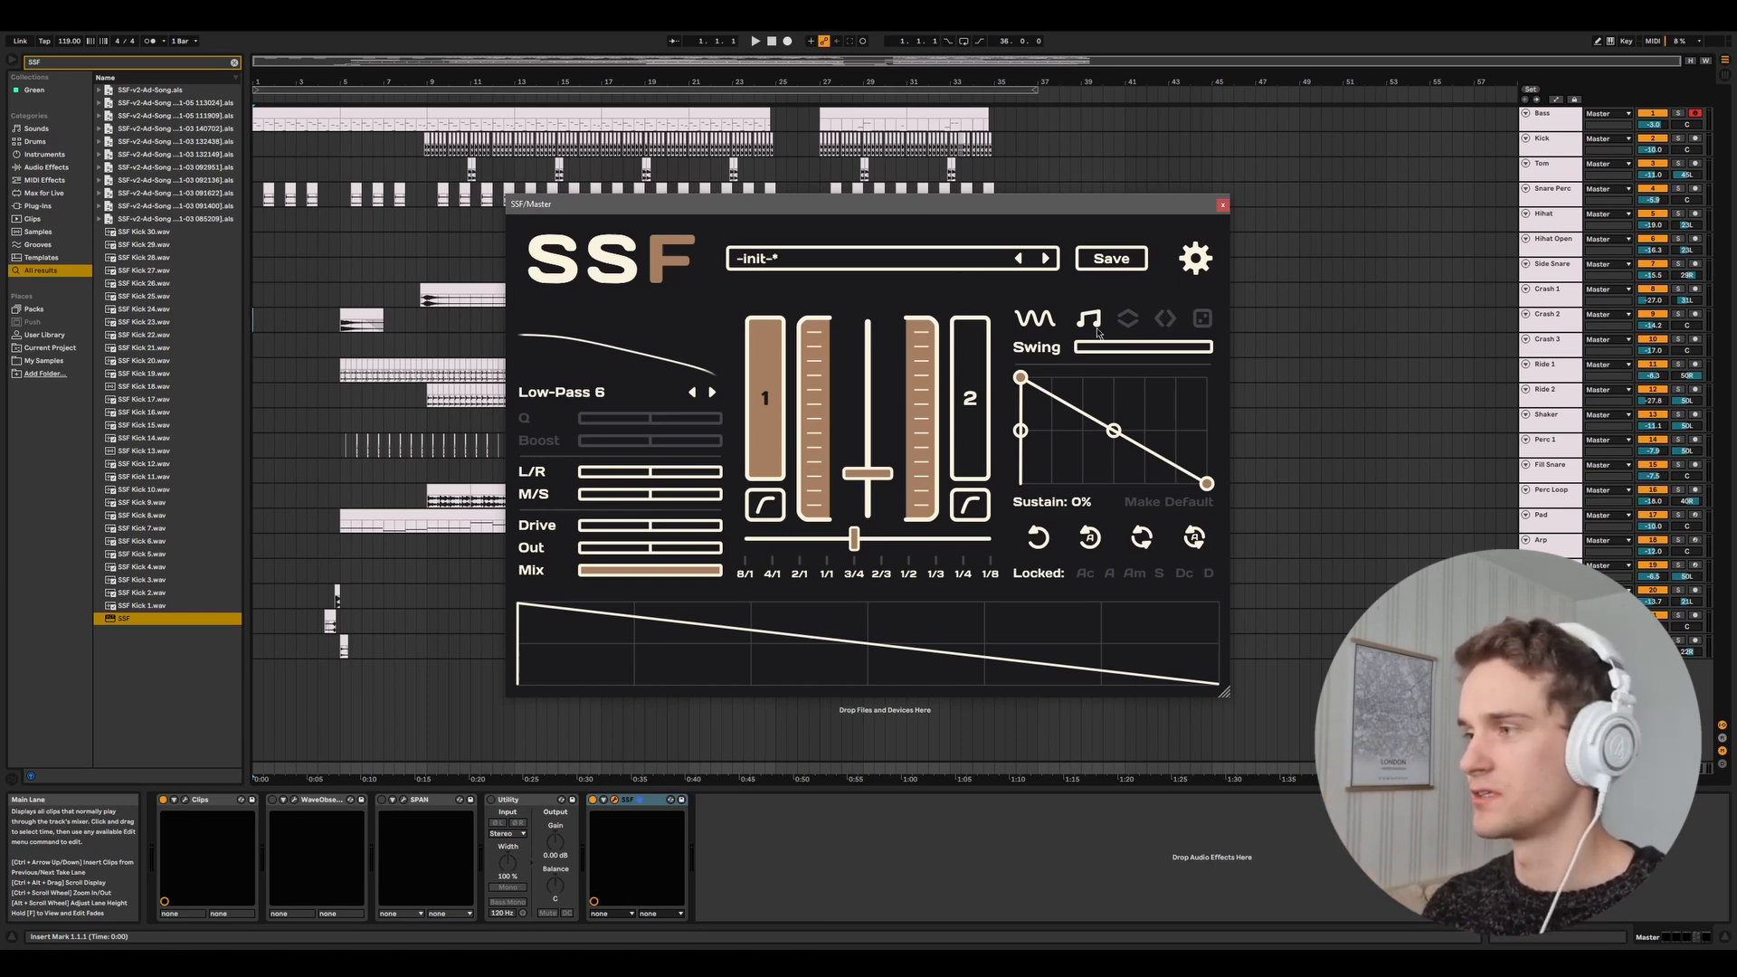
Try inverting the modulation envelope vertically and mirroring it horizontally, turning each flip off again.
click(1128, 321)
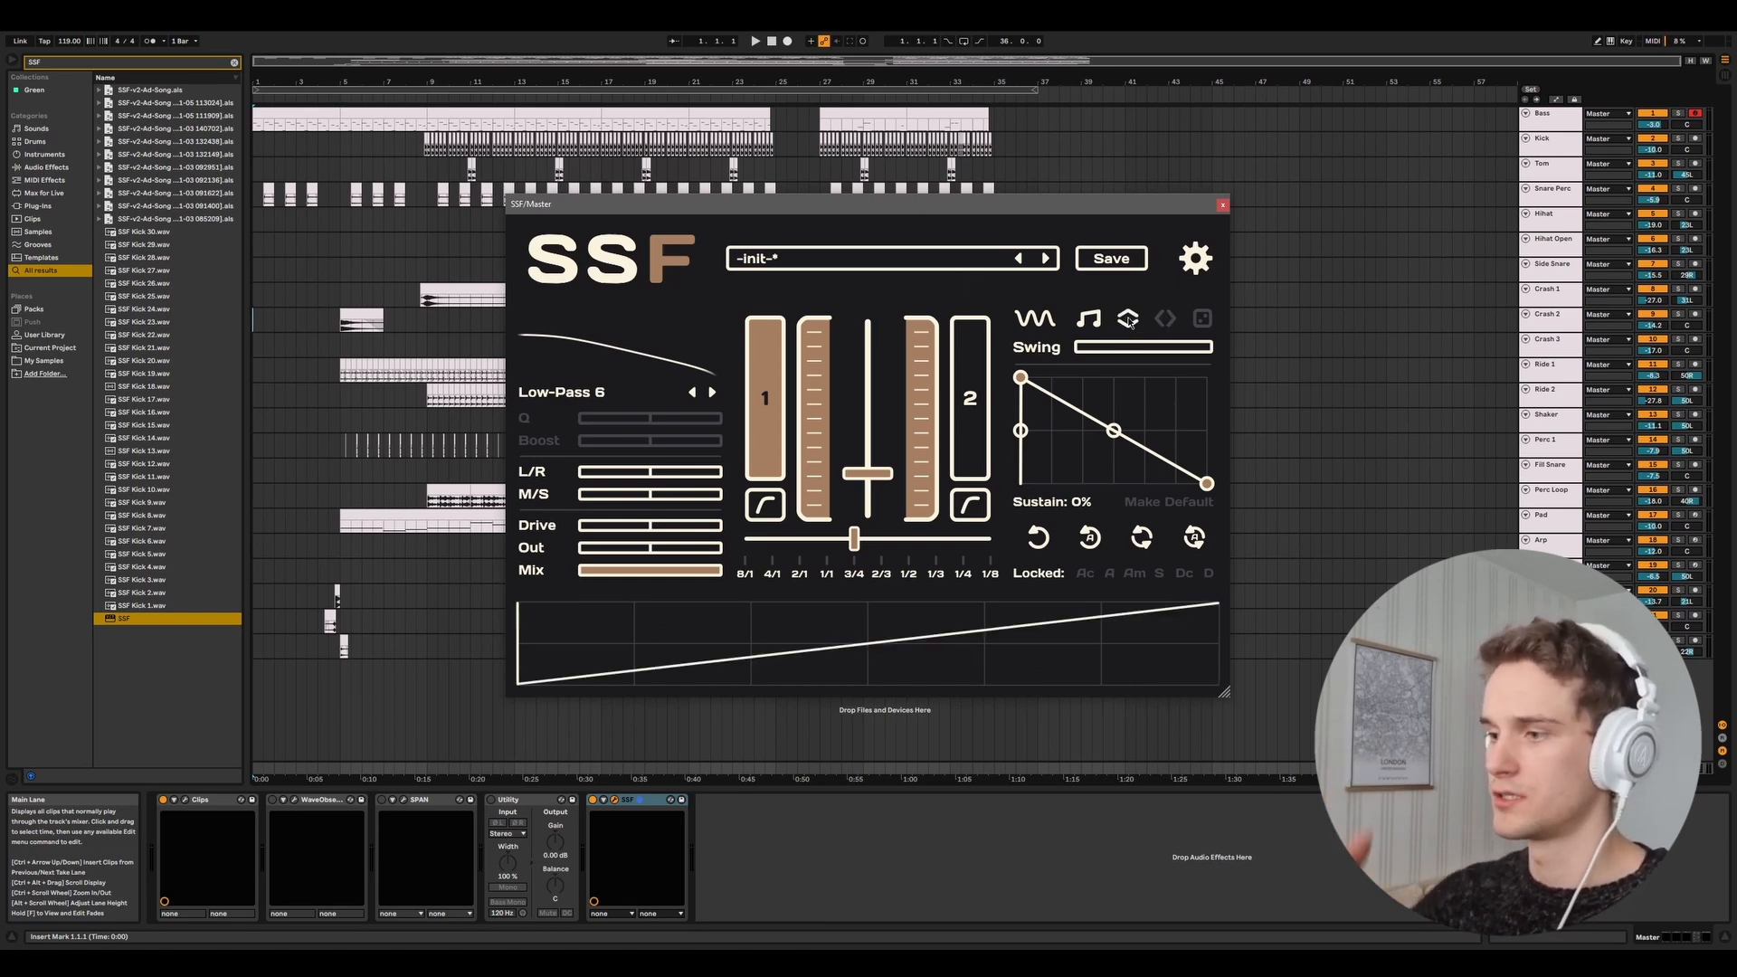
click(1130, 320)
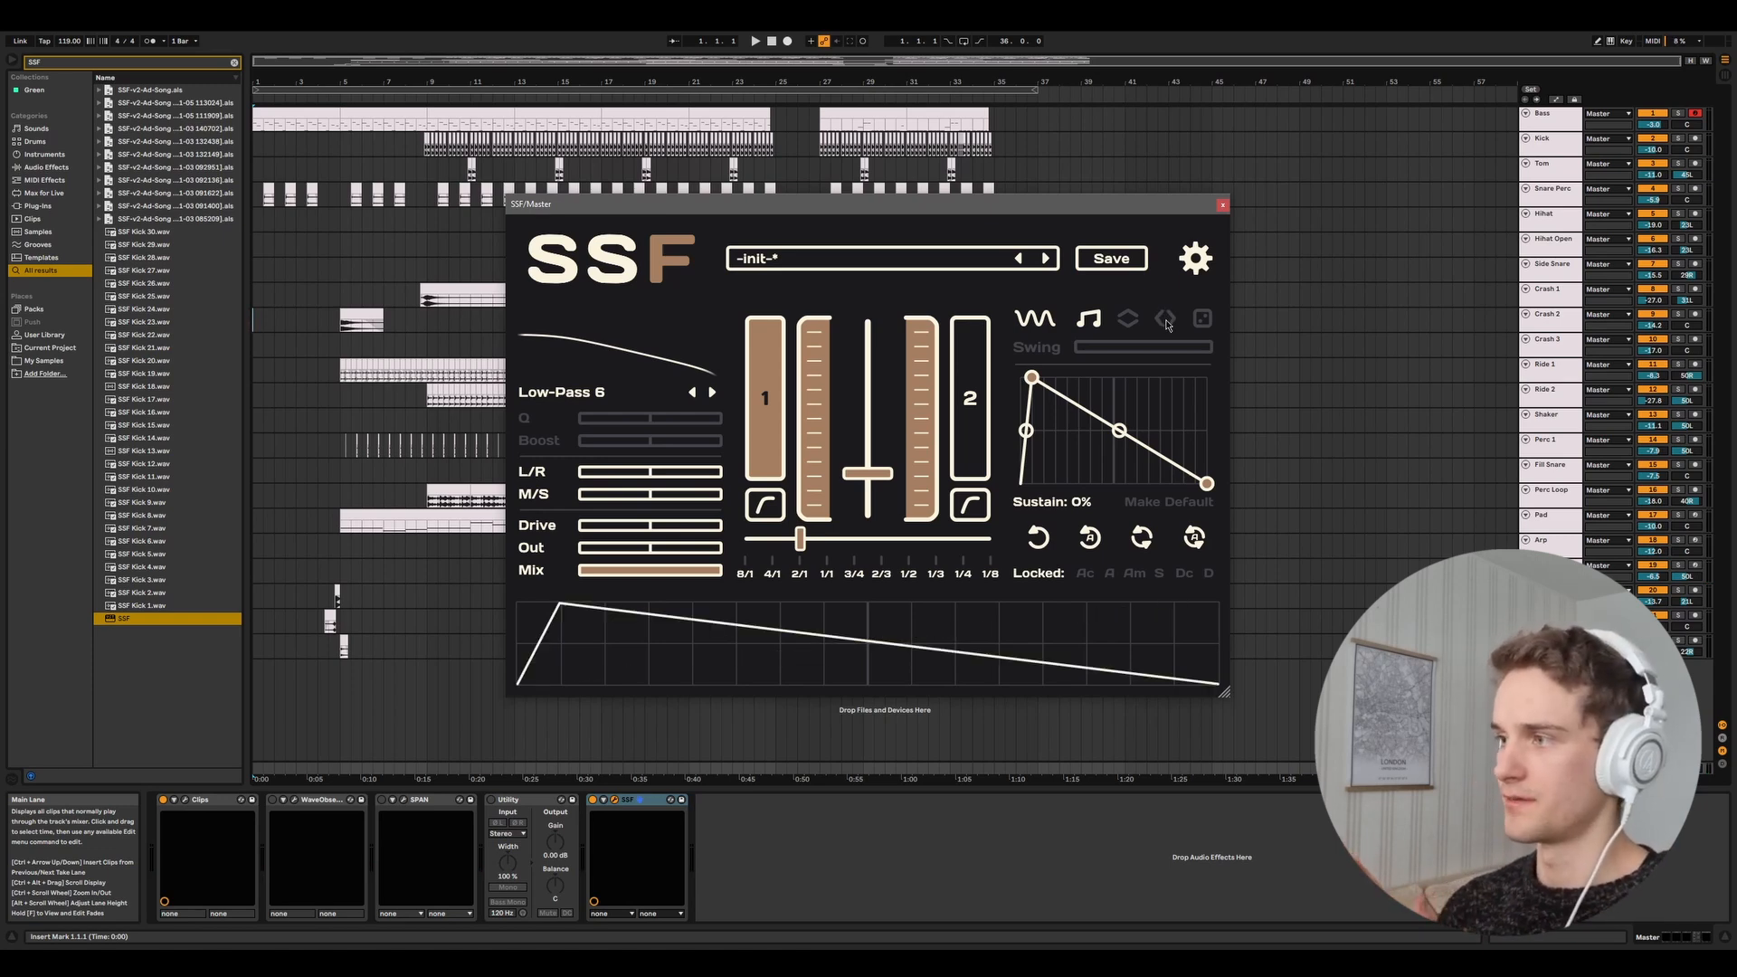
click(1165, 319)
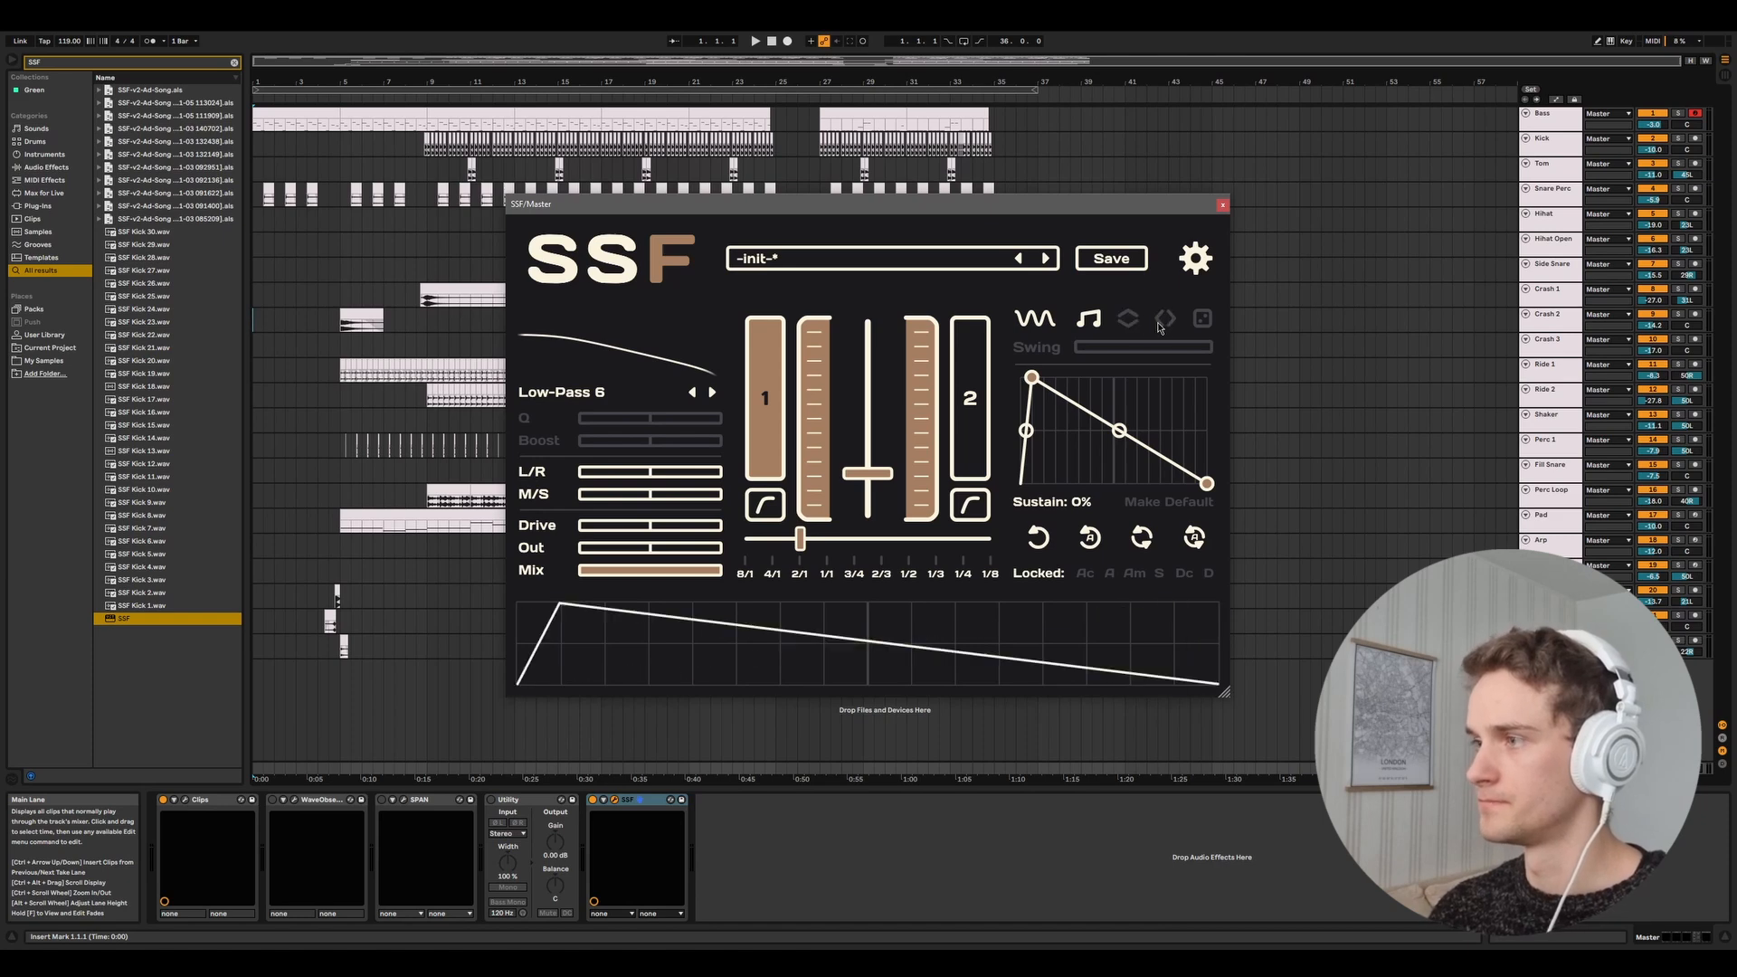
click(1165, 321)
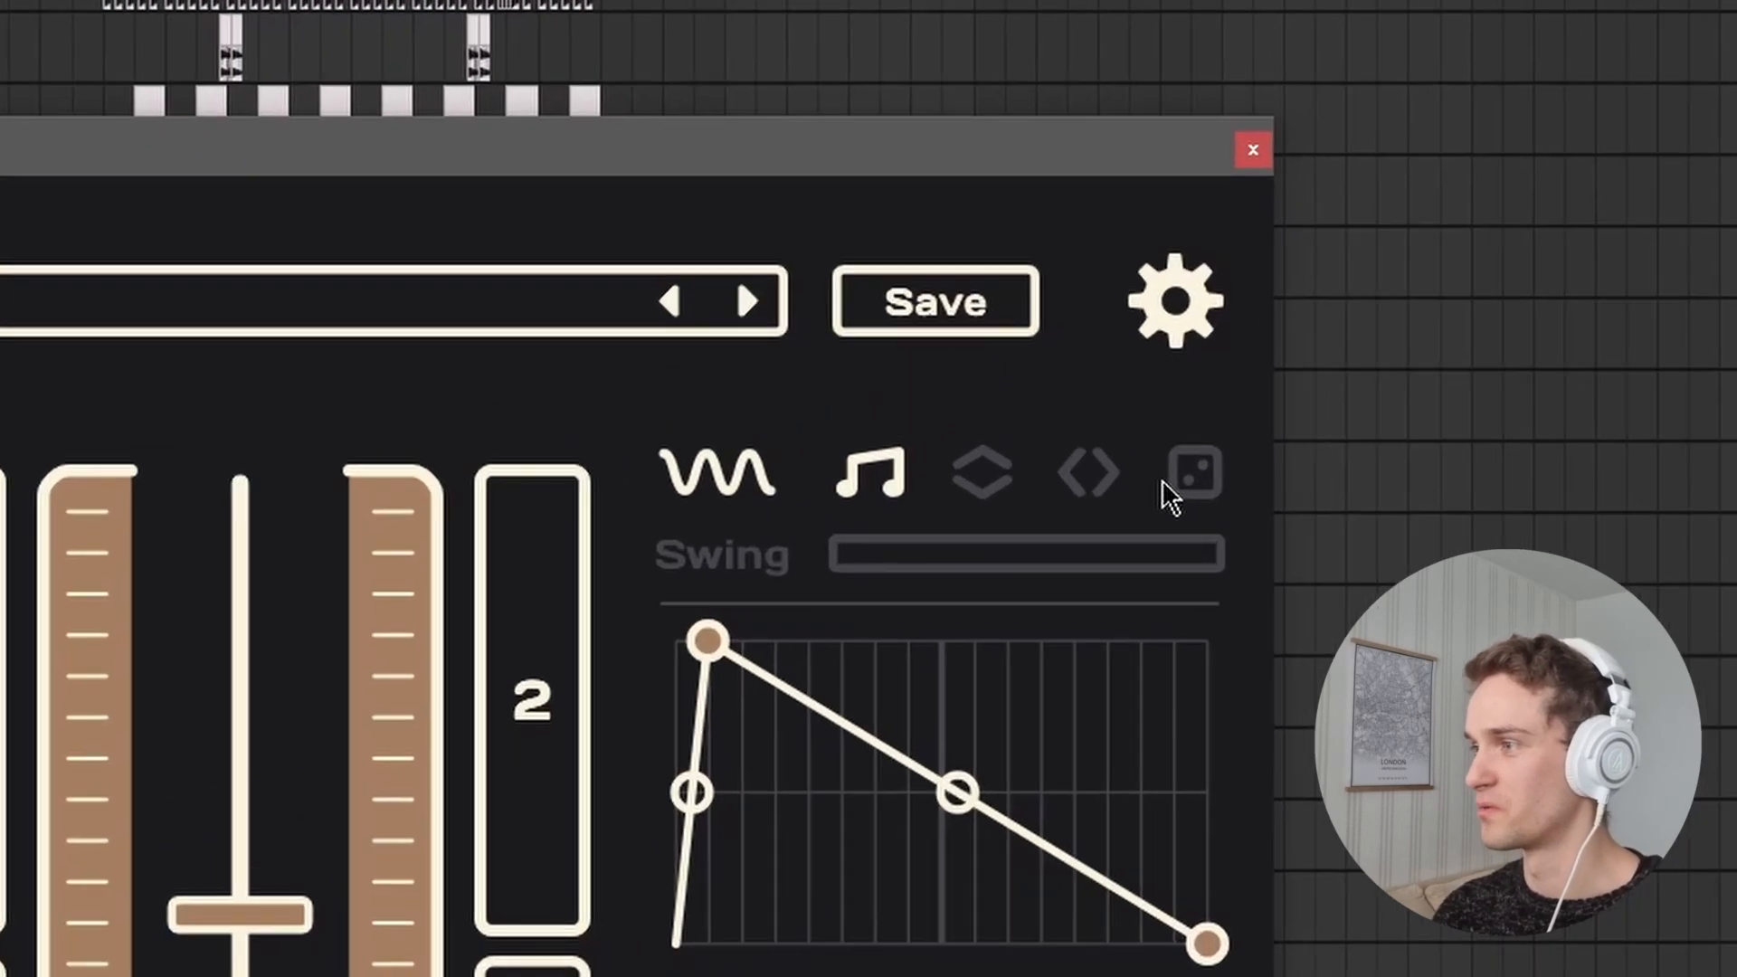
Turn on the modulator's random mode and try reshaping the first segment's attack and decay curve before restoring the straight ramp.
click(1199, 320)
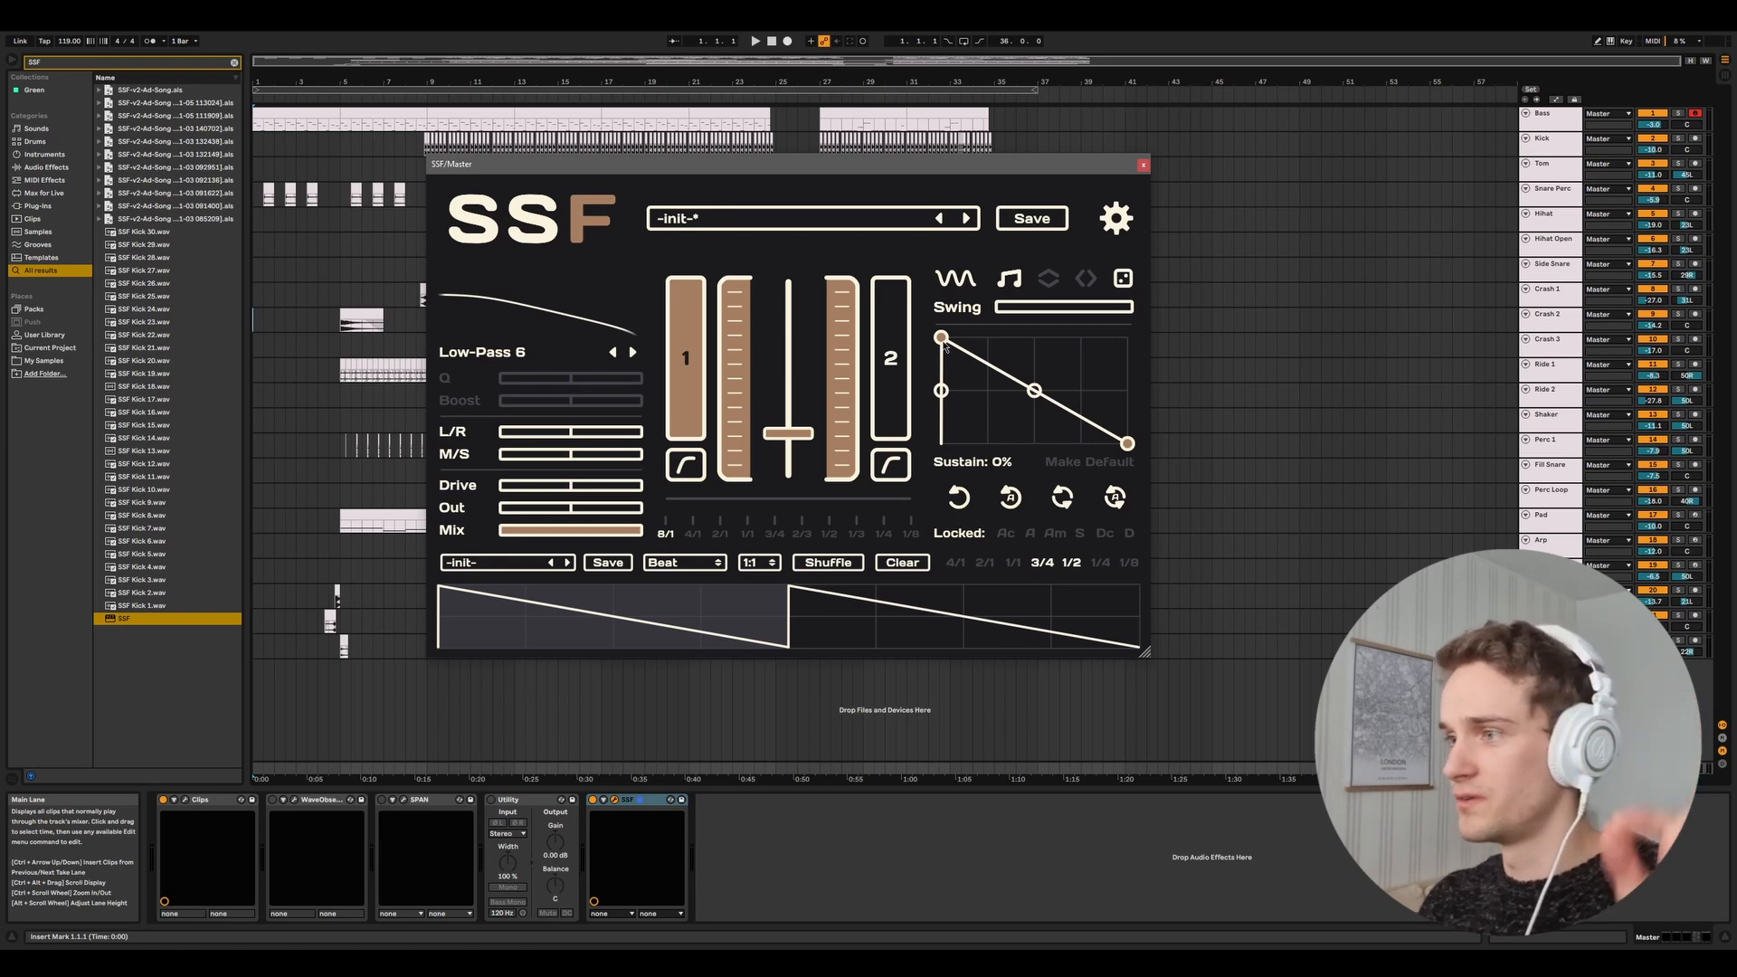
drag(940, 337, 1006, 337)
drag(1064, 396, 1064, 405)
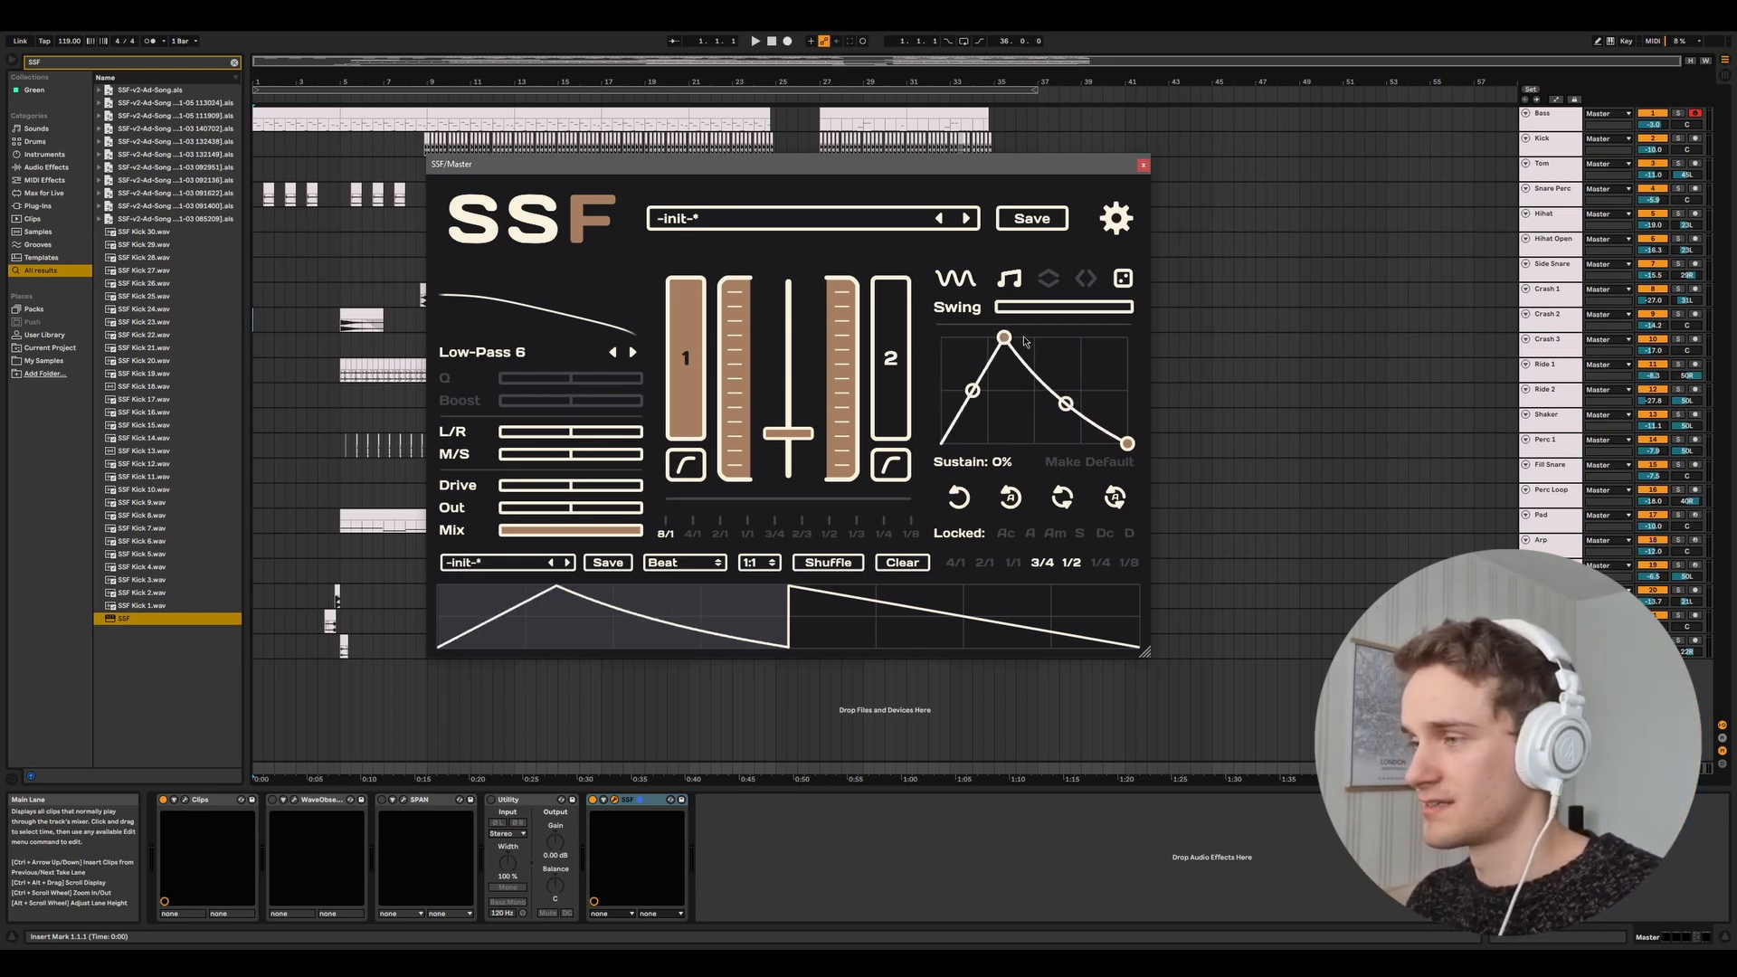
drag(1006, 340, 982, 340)
mouse_move(1057, 398)
mouse_down()
mouse_move(1074, 366)
mouse_move(1074, 407)
mouse_move(1074, 367)
mouse_move(1073, 407)
mouse_move(1071, 377)
mouse_move(1054, 399)
mouse_up()
drag(981, 338, 940, 337)
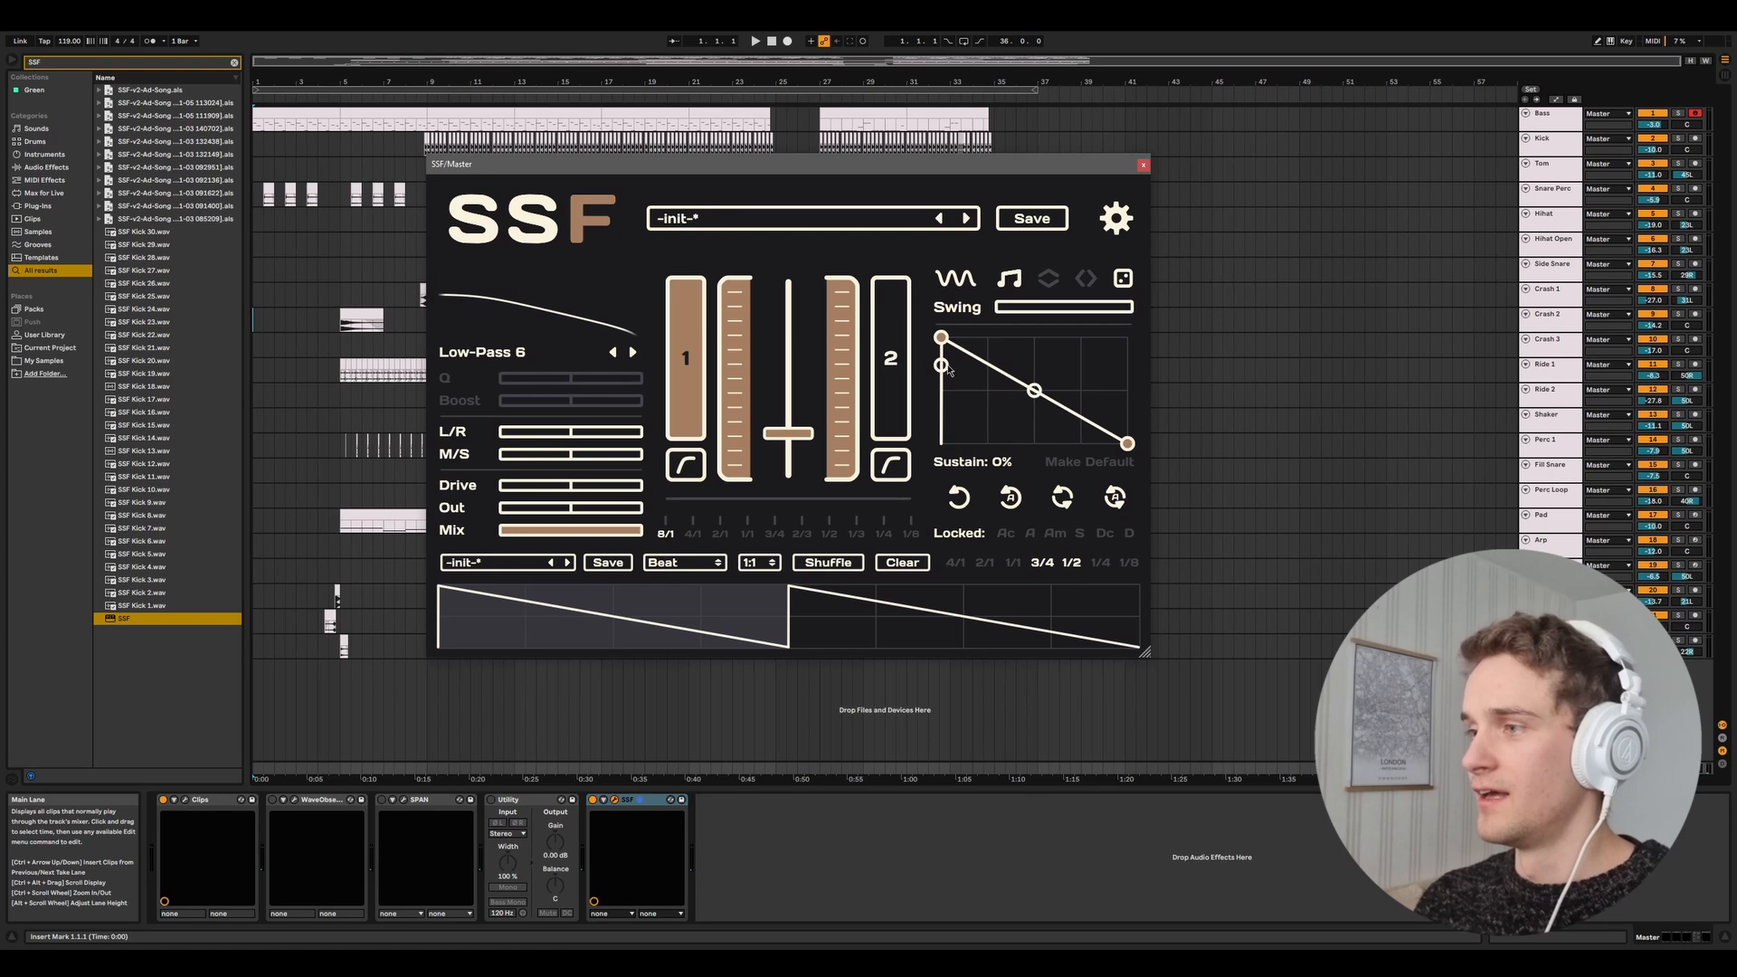
mouse_move(940, 337)
mouse_down()
mouse_move(1037, 323)
mouse_move(935, 329)
mouse_up()
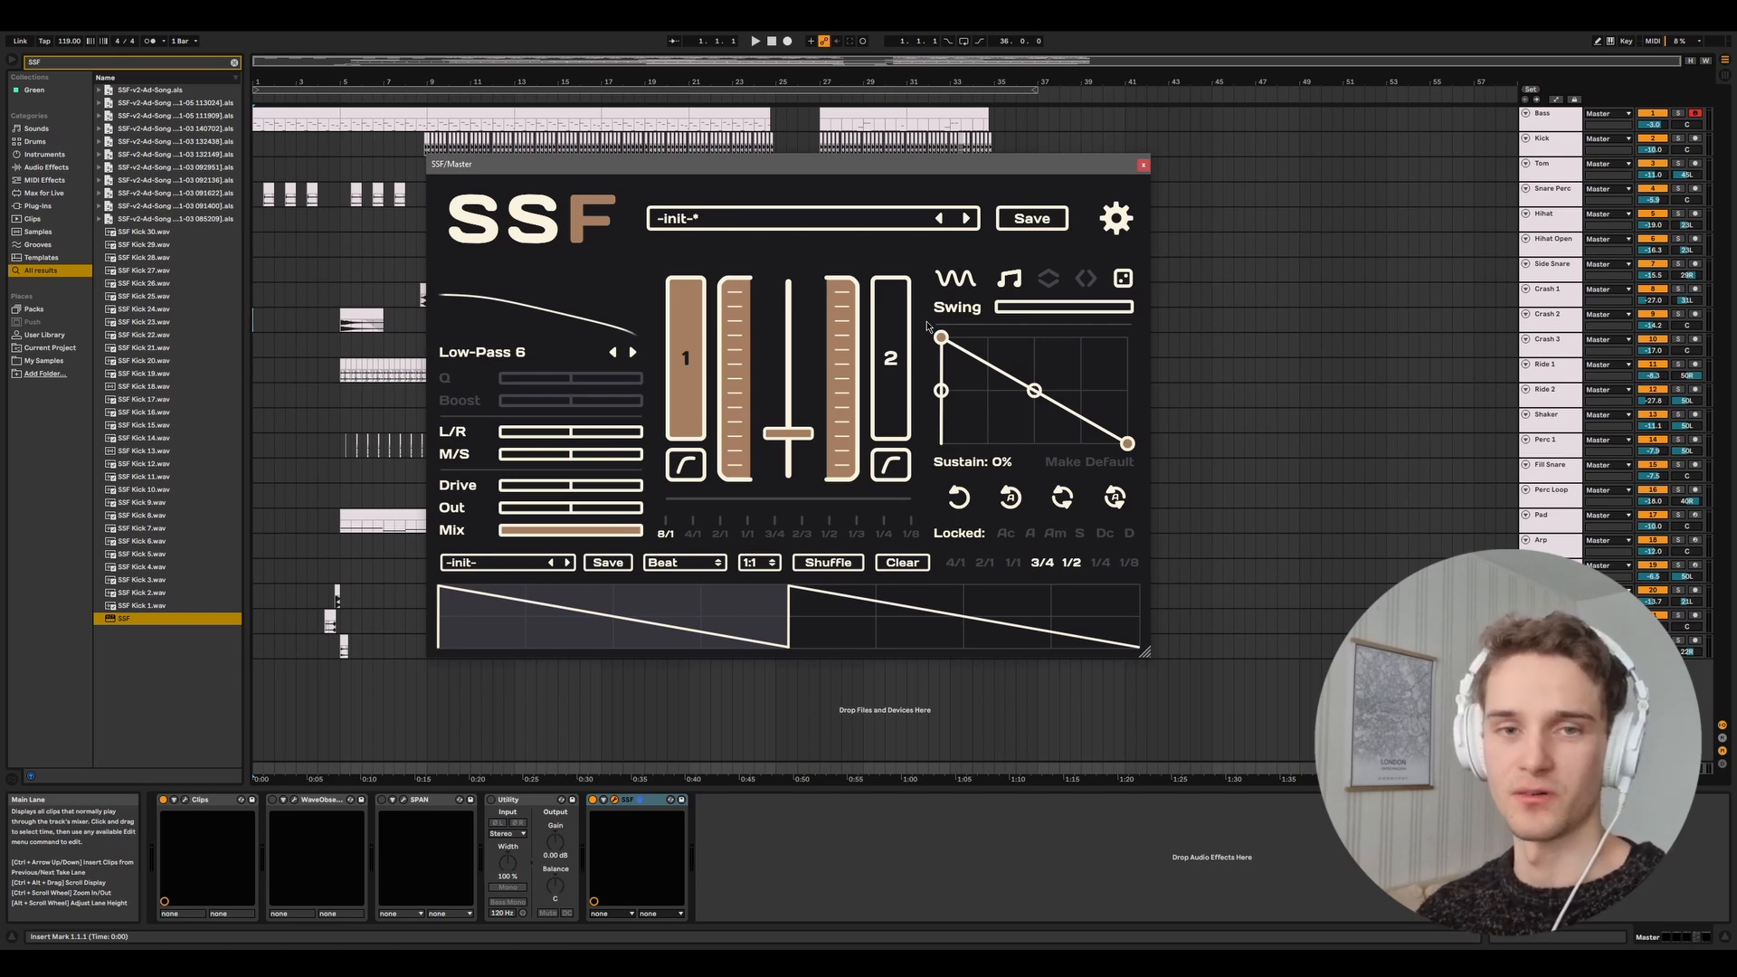
Check the pattern length options and reshape the second segment with a late peak and a bowed attack curve.
click(684, 562)
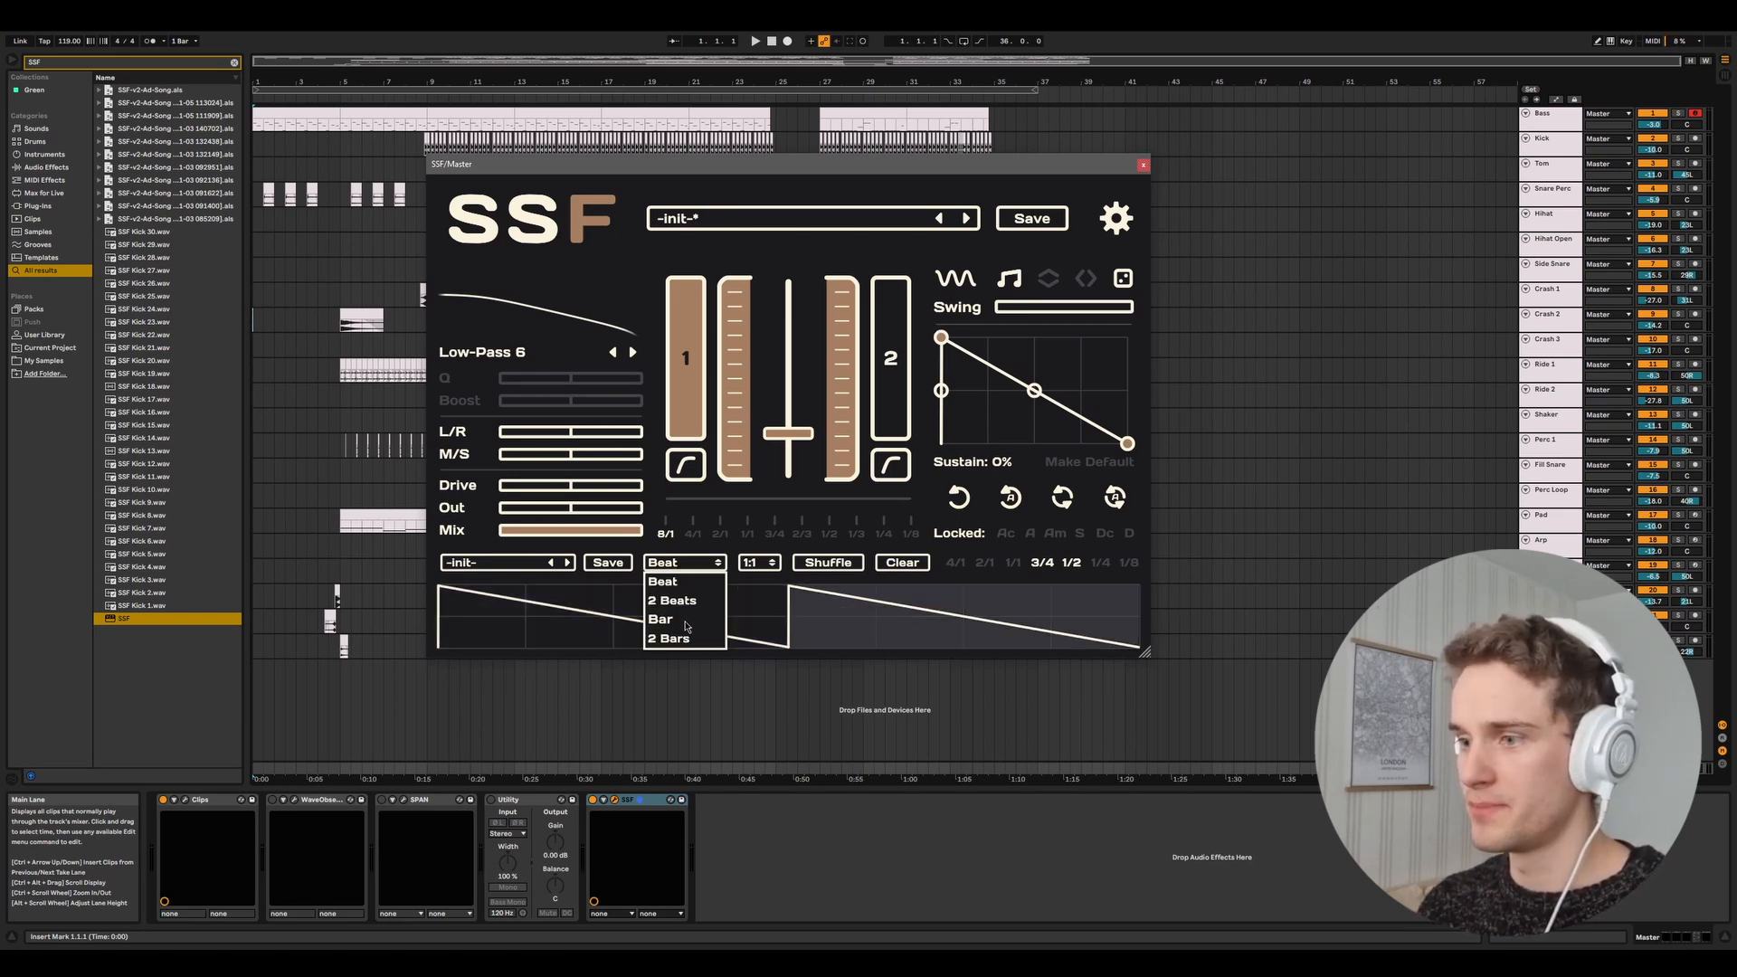
click(639, 647)
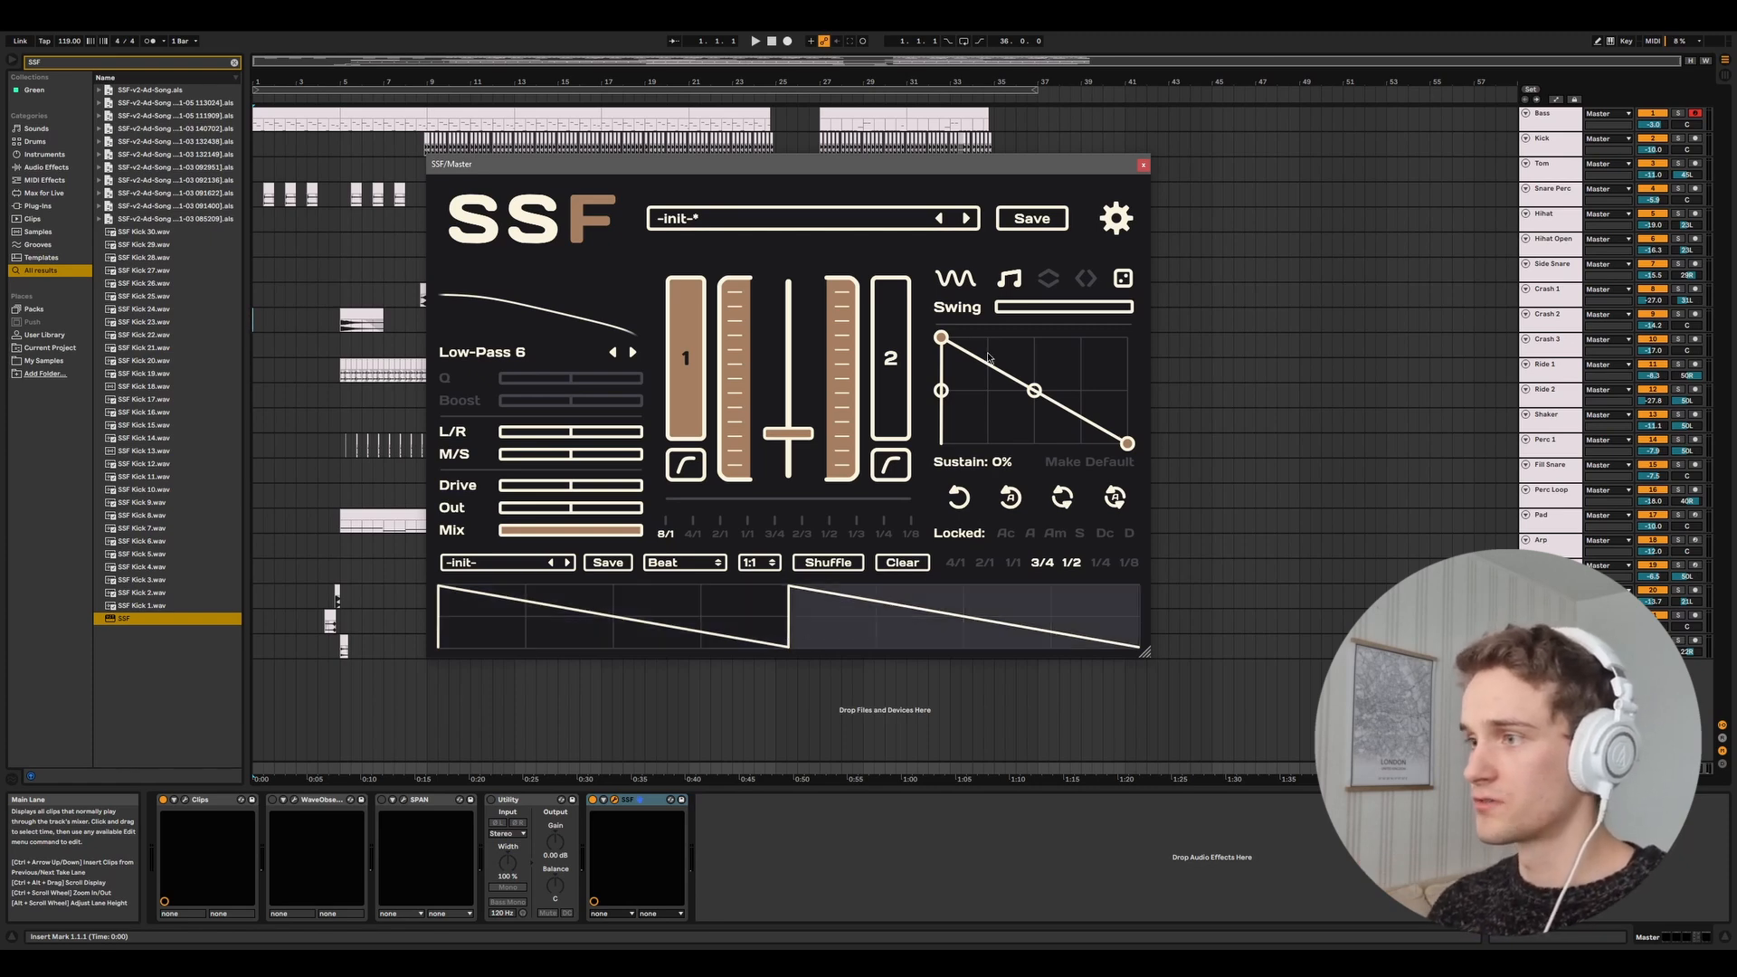
drag(941, 338, 1081, 345)
drag(991, 395, 988, 432)
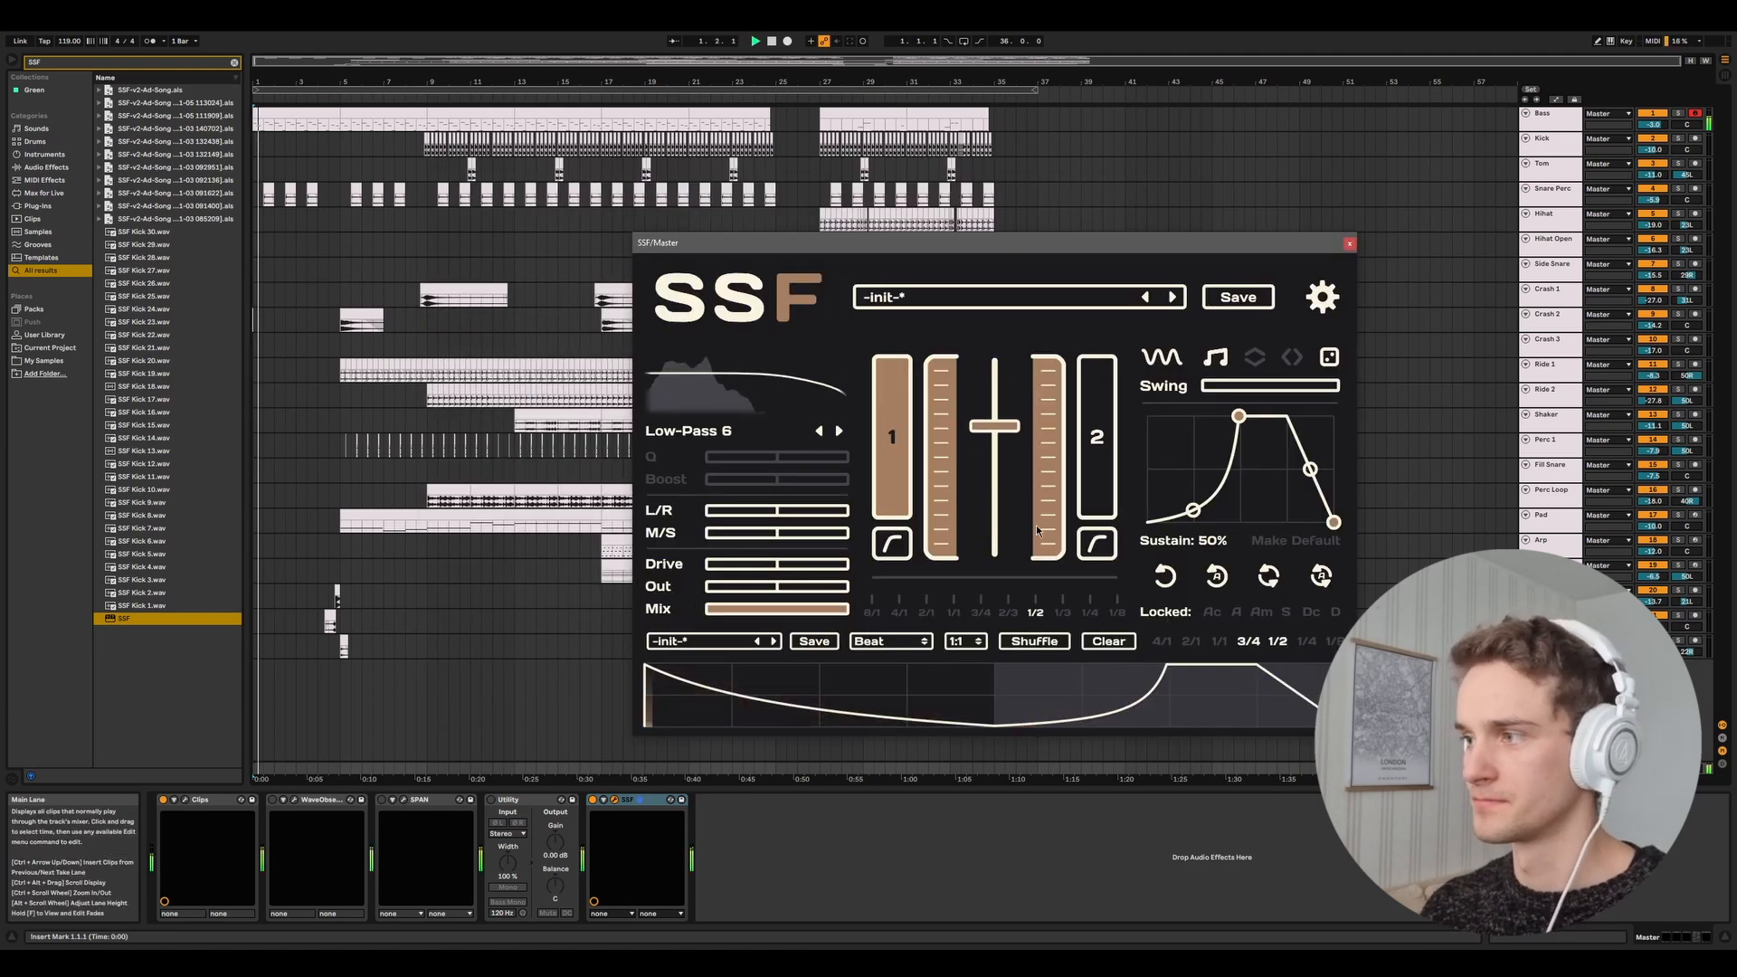
Adjust the pattern segments' envelope peaks and decay curves while the song plays.
drag(995, 425, 994, 511)
drag(995, 242, 894, 194)
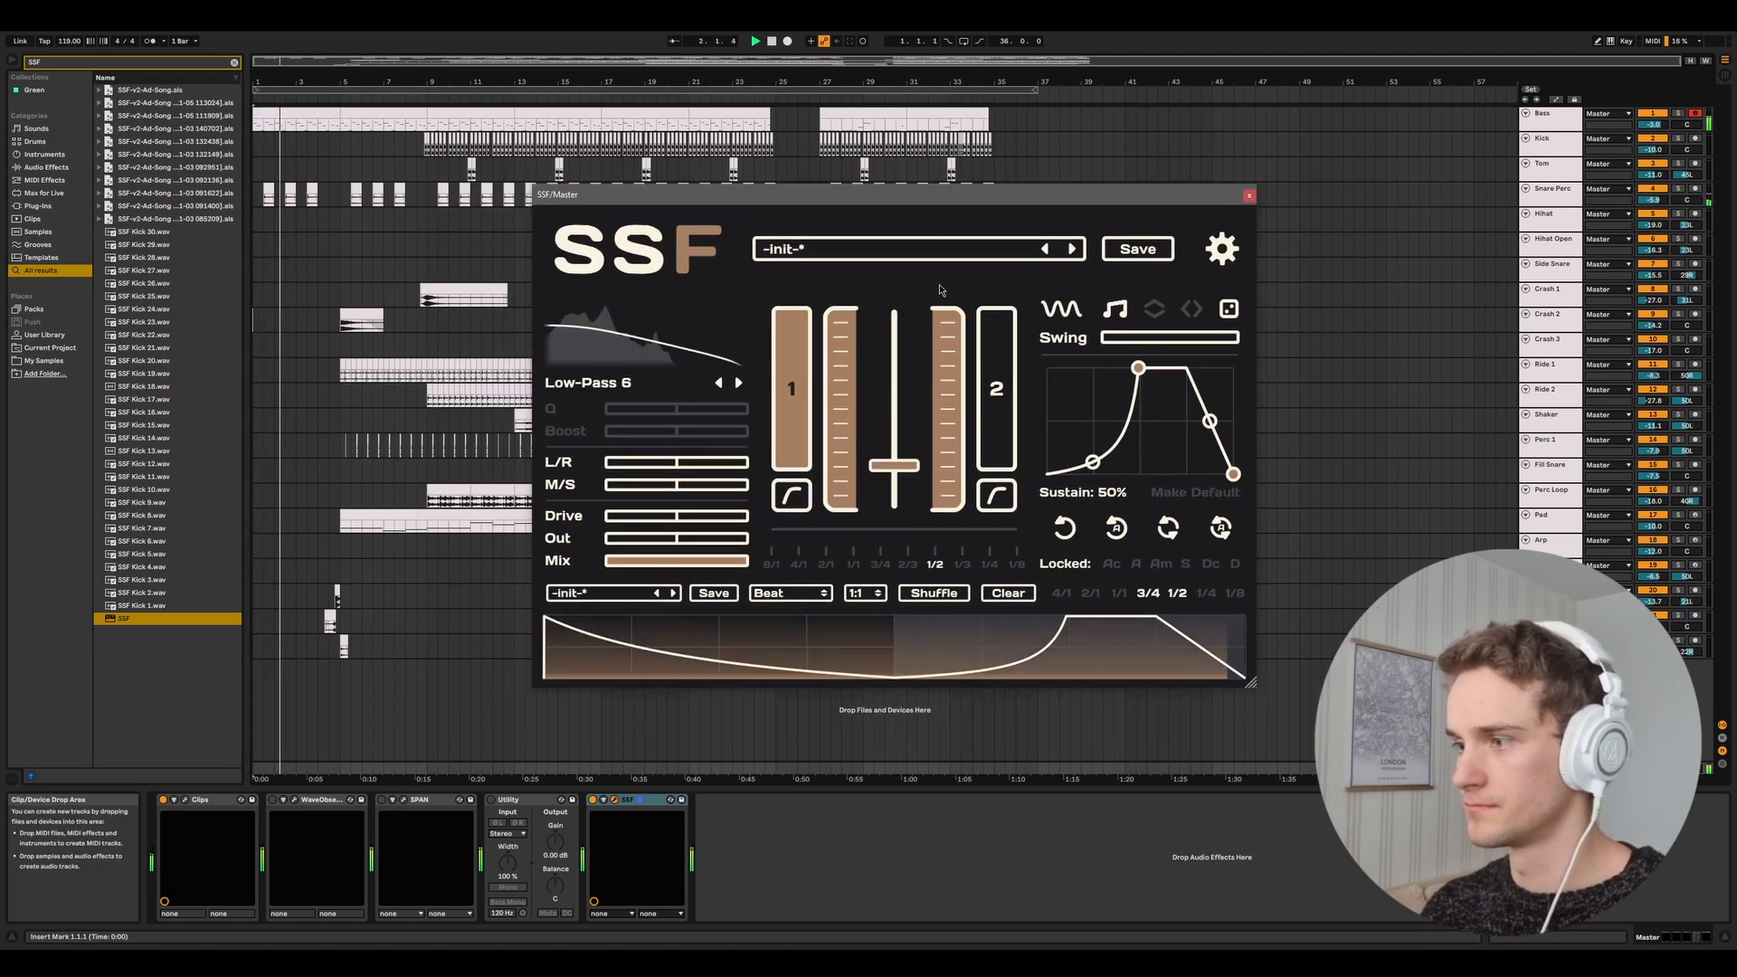
mouse_move(1141, 358)
mouse_down()
mouse_move(1185, 358)
mouse_move(1171, 356)
mouse_up()
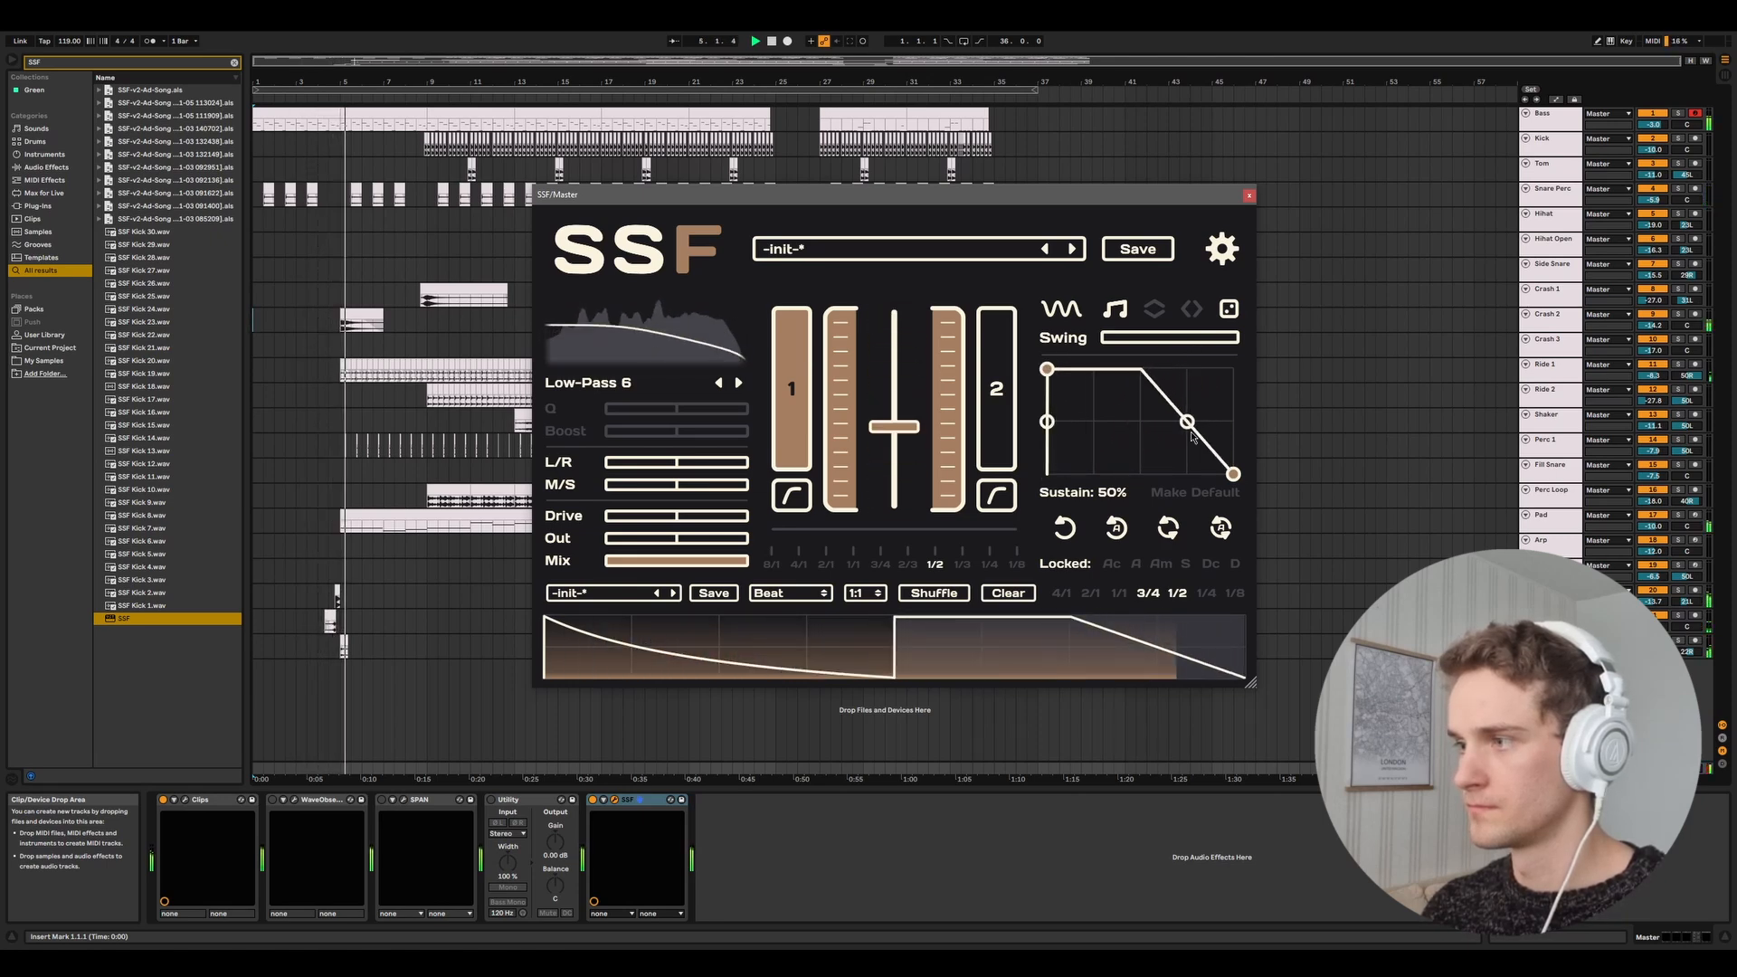
drag(1187, 423, 1139, 460)
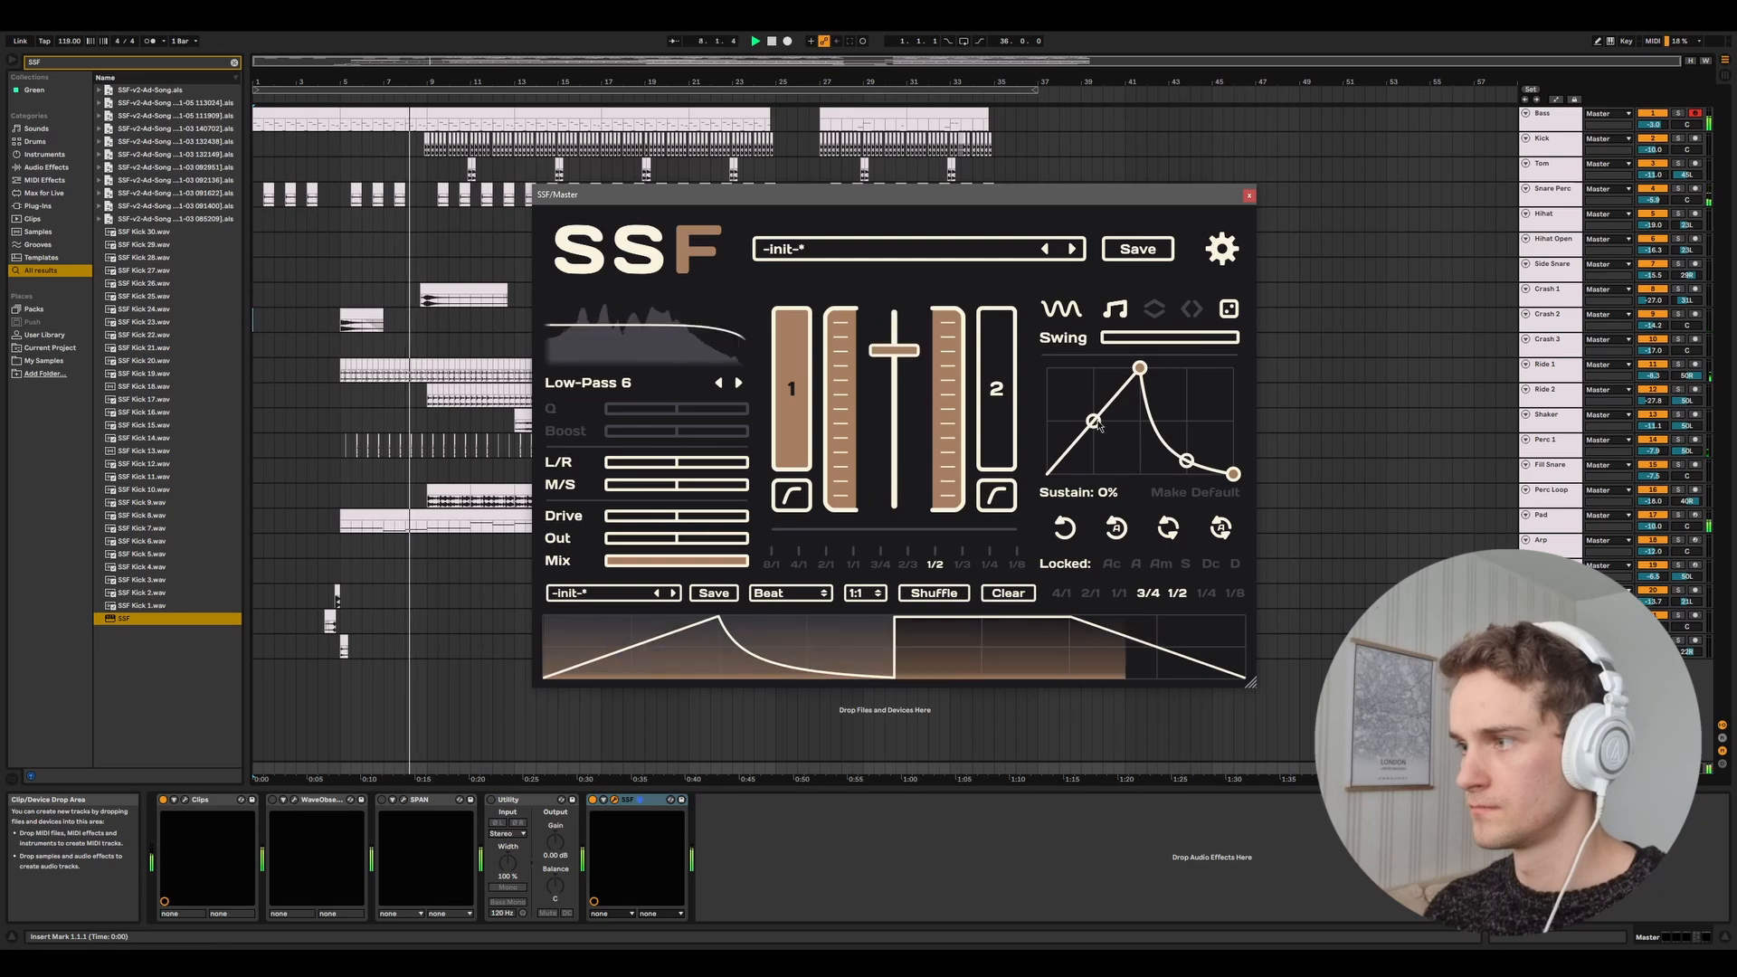
Try the Beat, 2 Beats, Bar and 2 Bars pattern lengths in turn, finishing on 2 Beats.
click(820, 594)
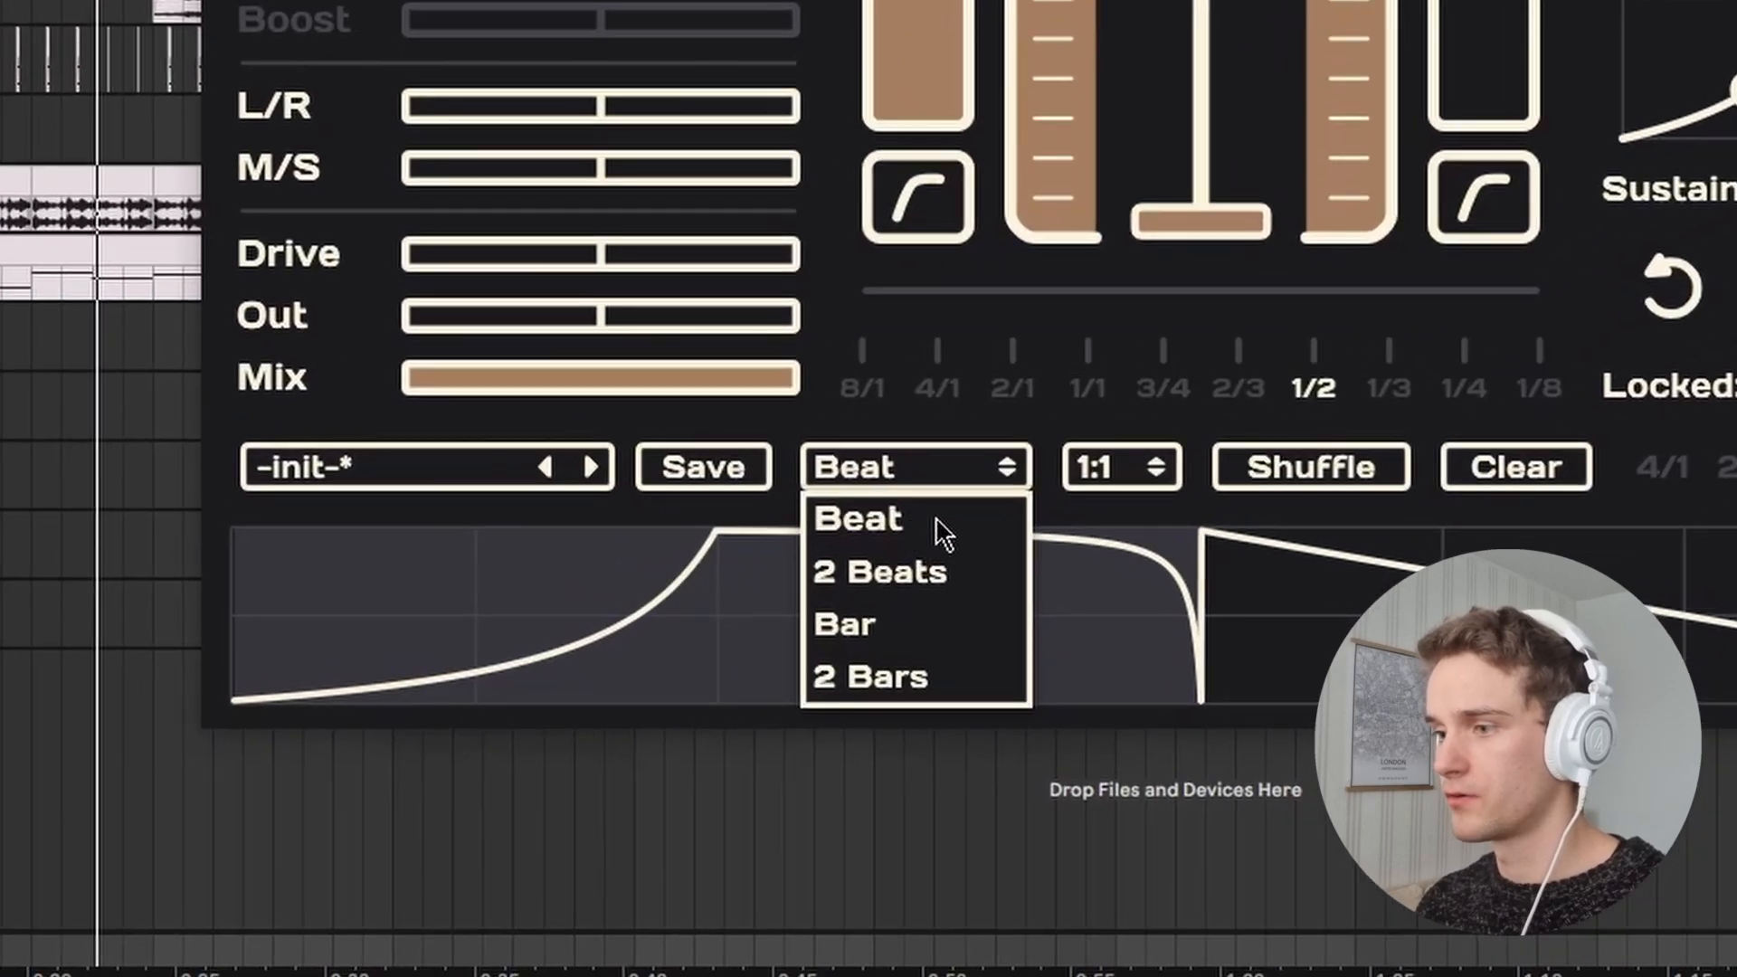
click(936, 529)
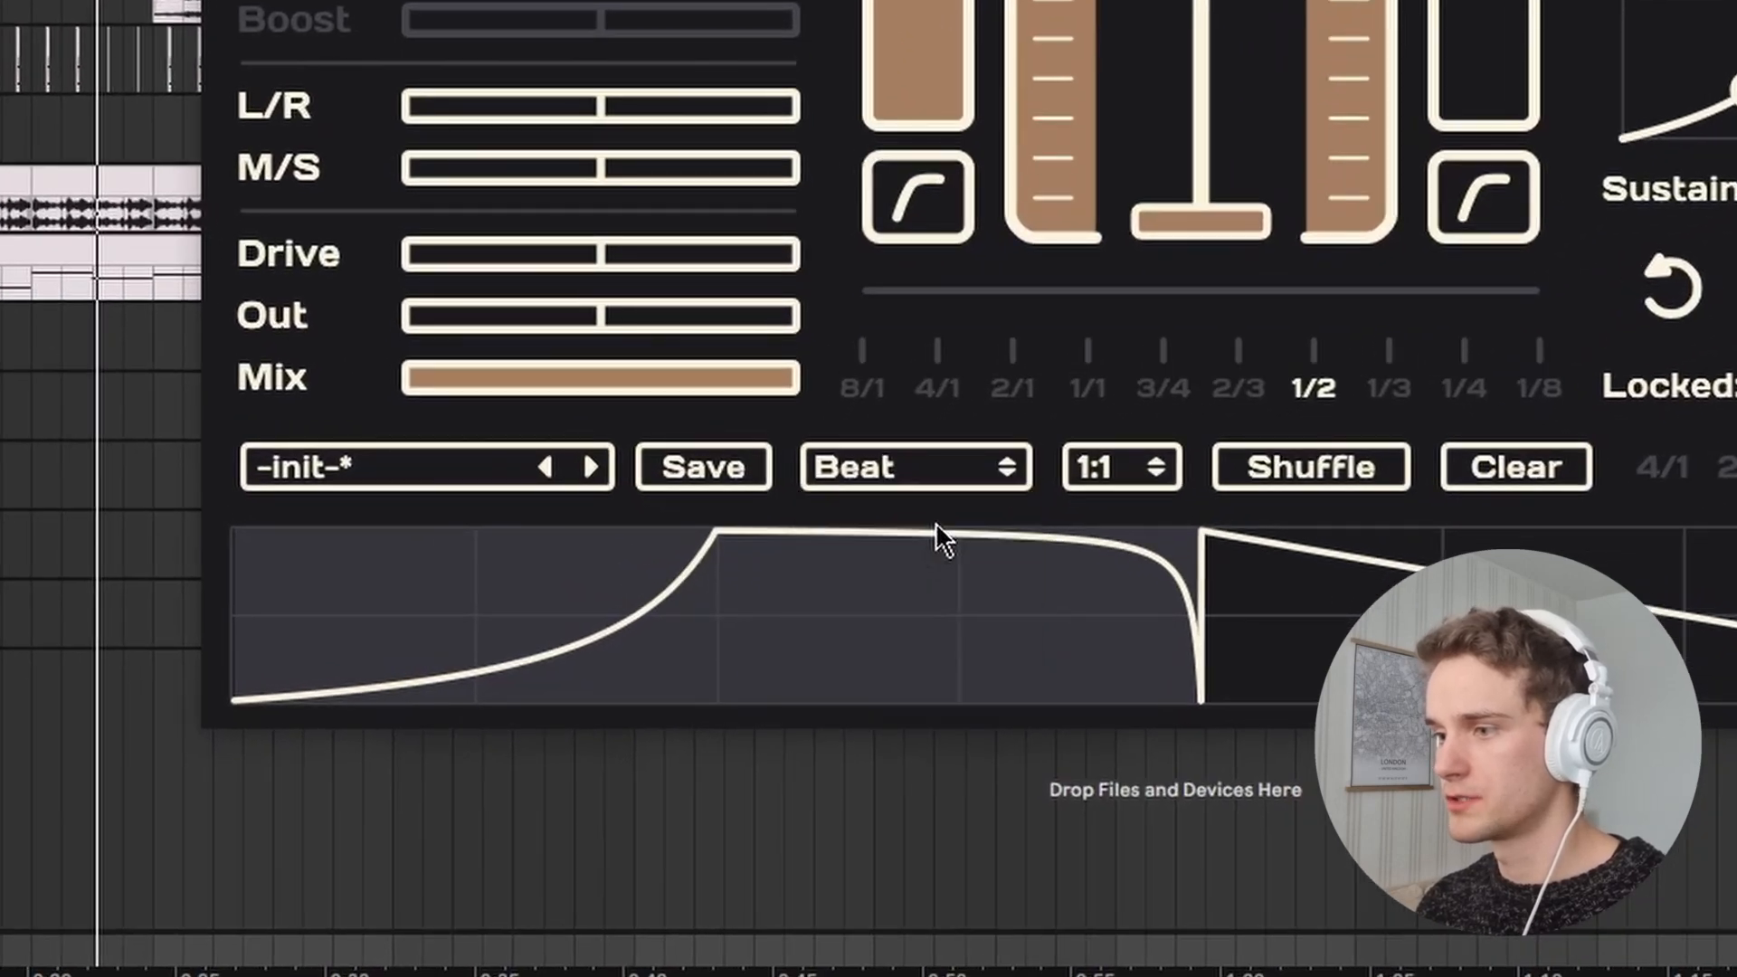
click(915, 474)
click(896, 571)
click(916, 475)
click(913, 615)
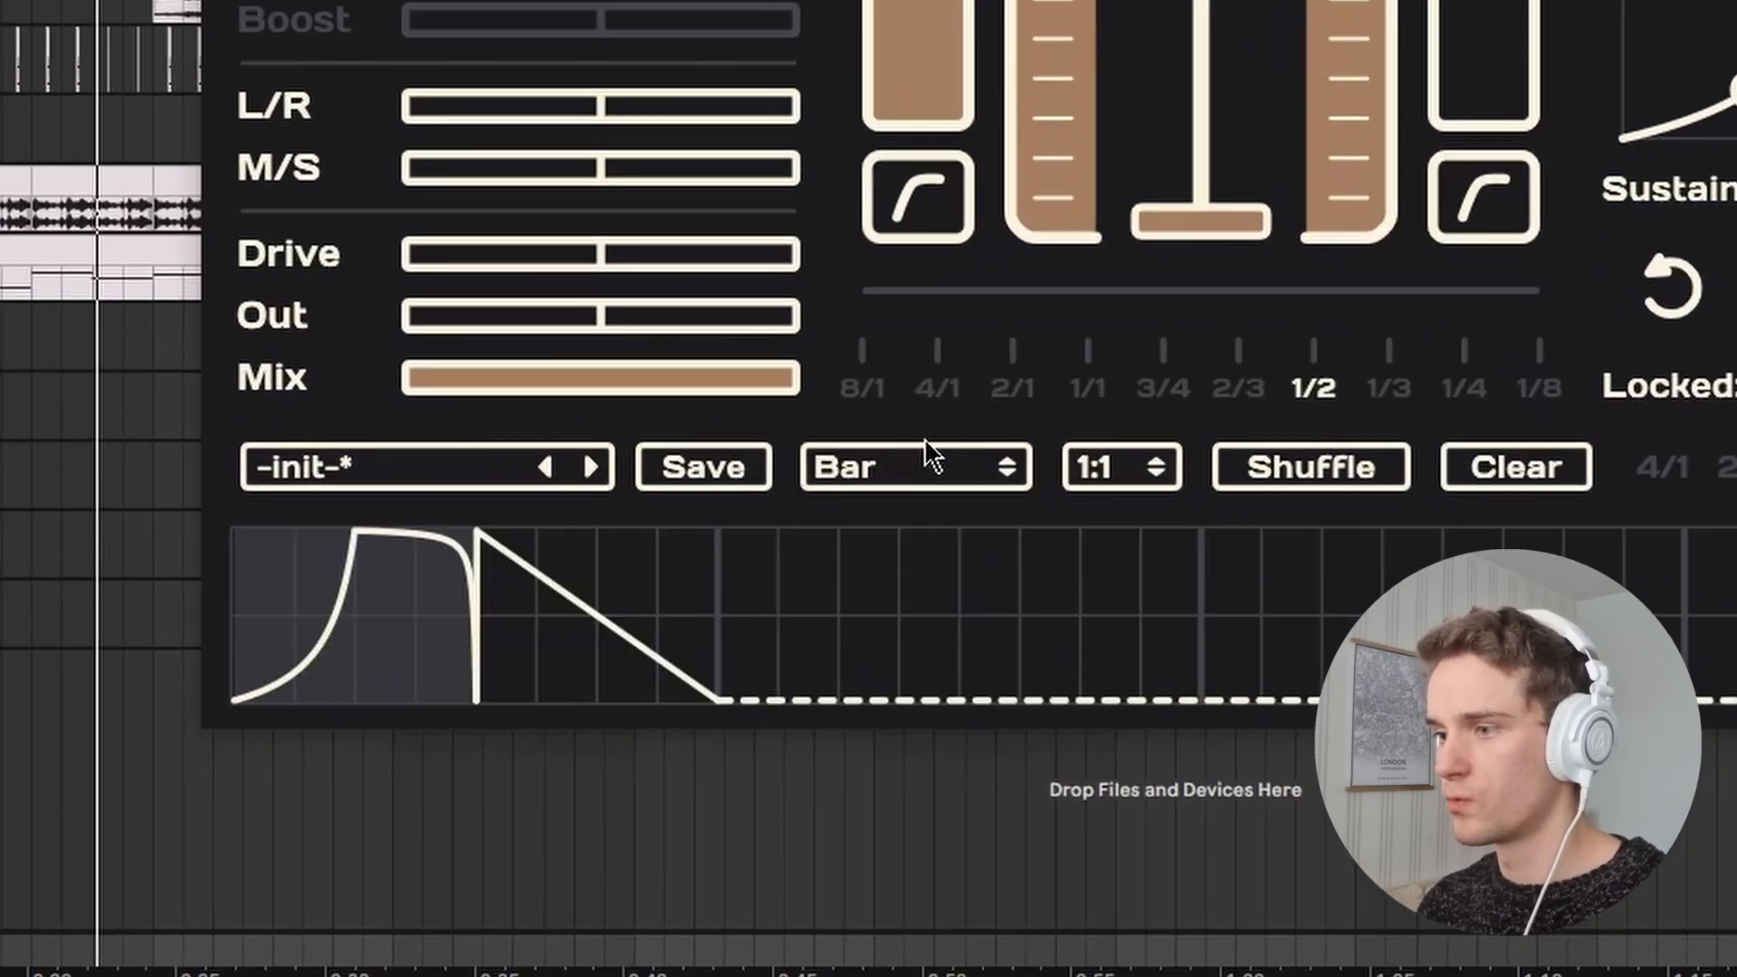
click(930, 469)
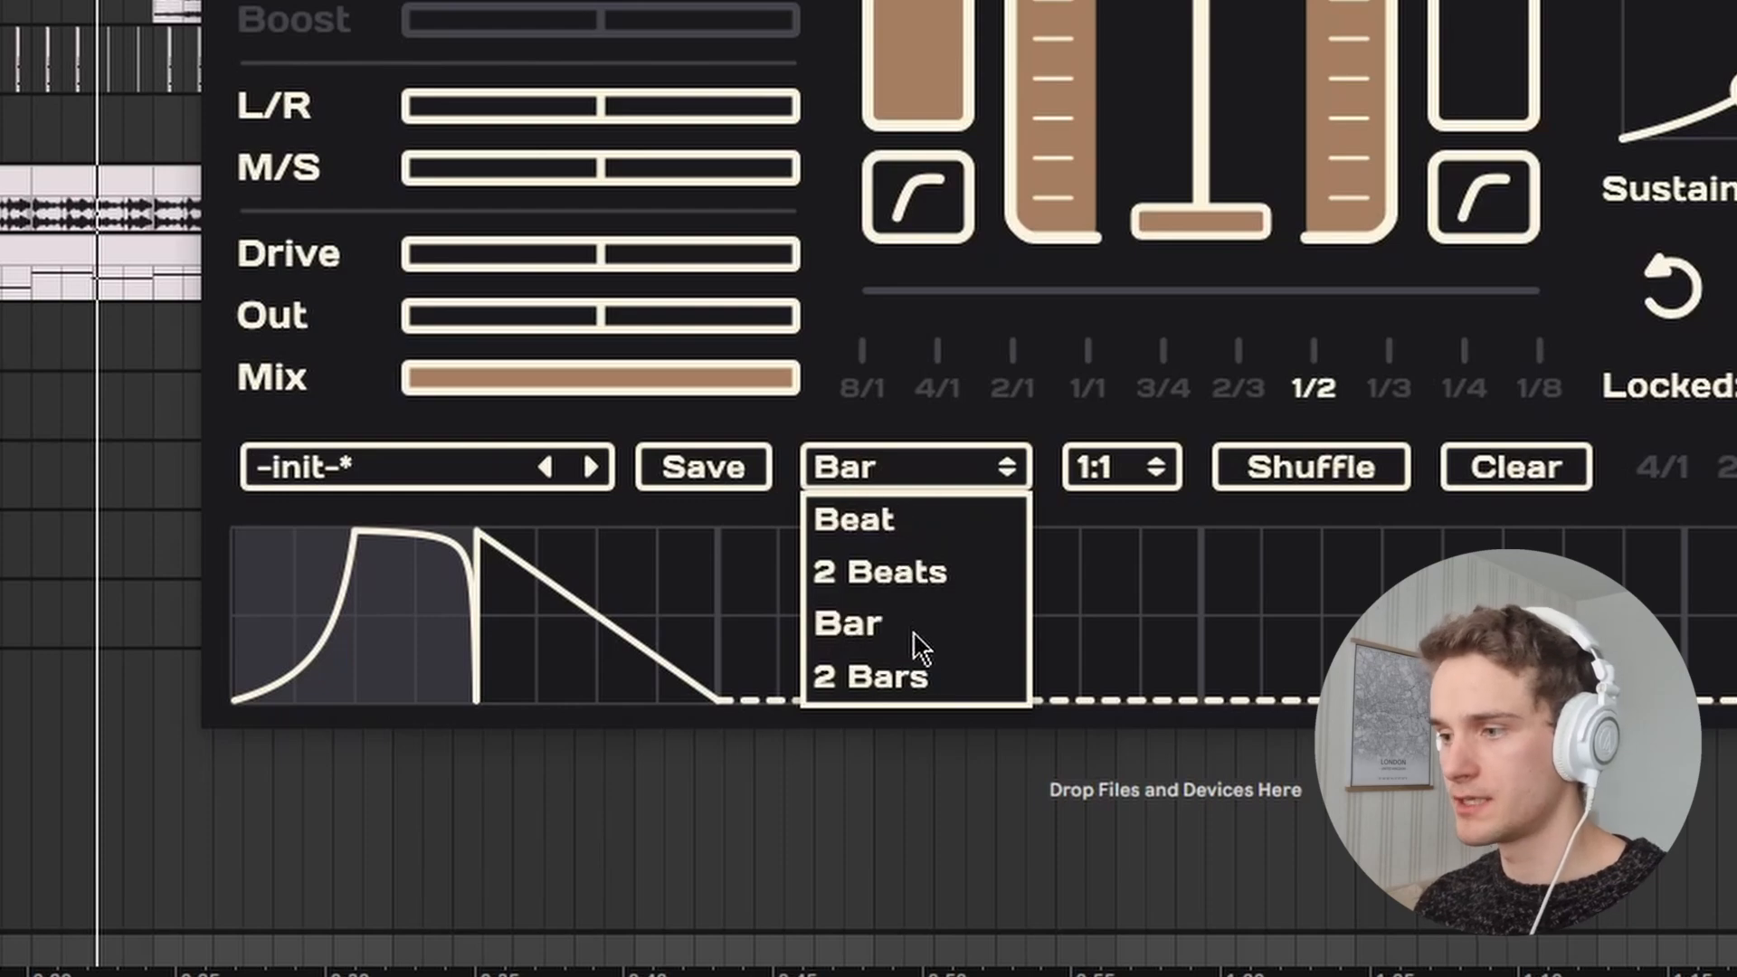
click(920, 675)
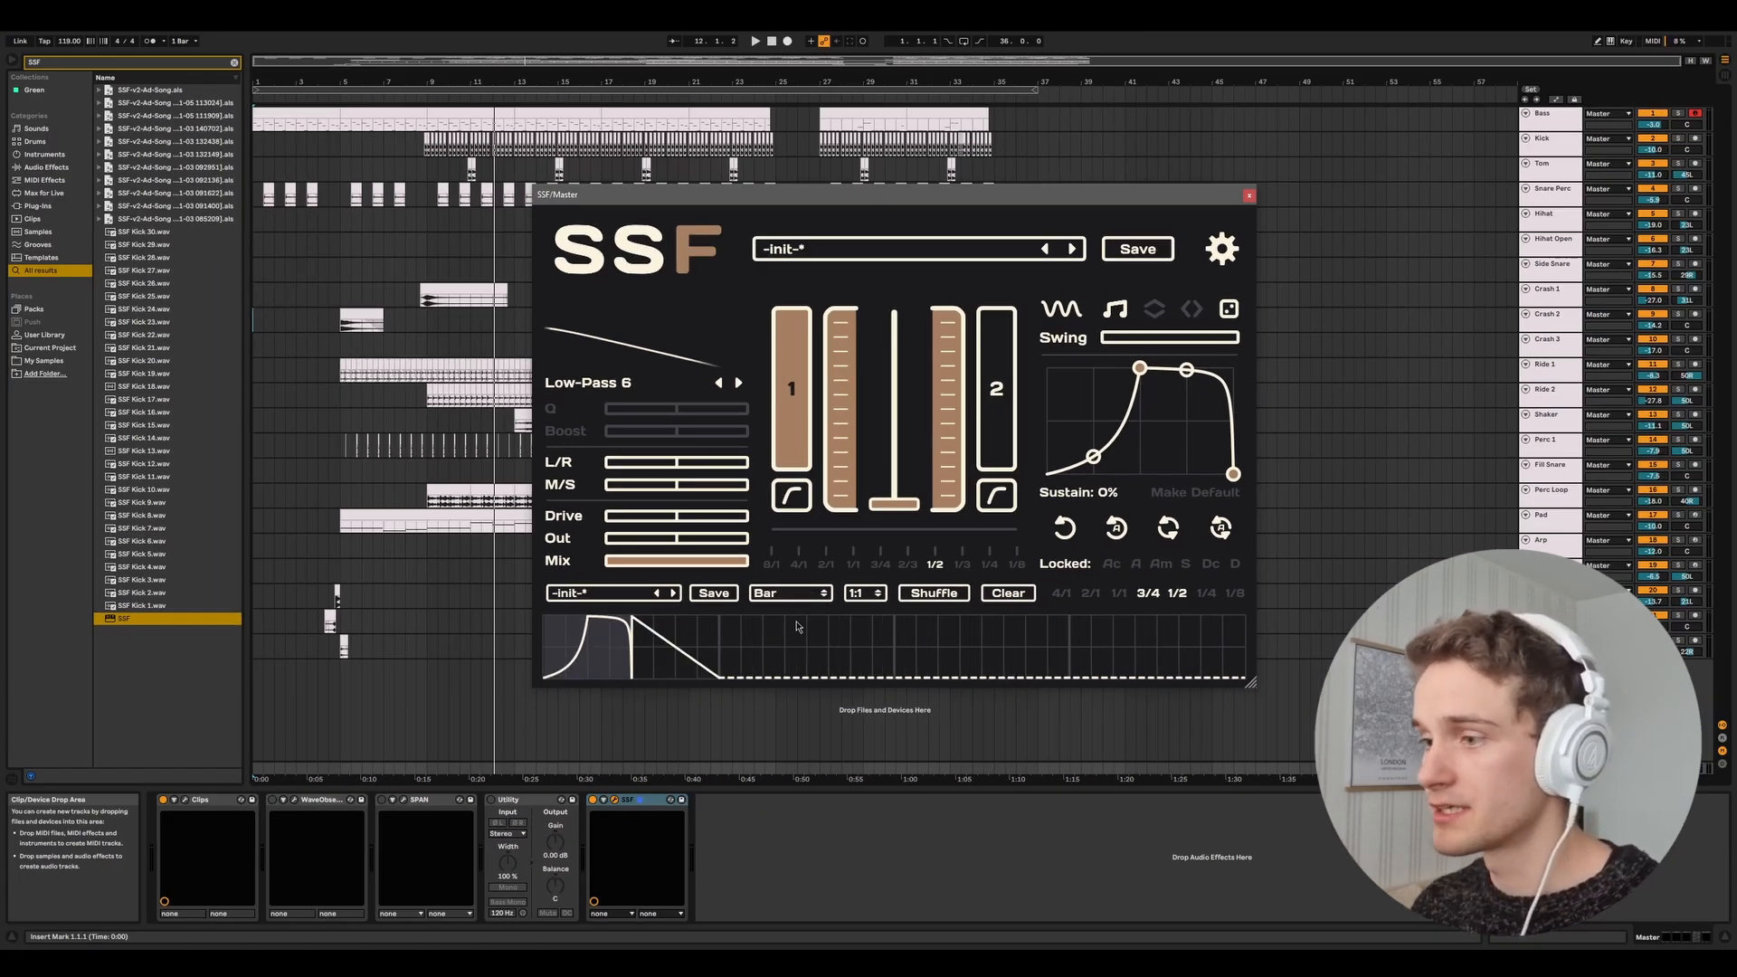
click(803, 593)
click(787, 637)
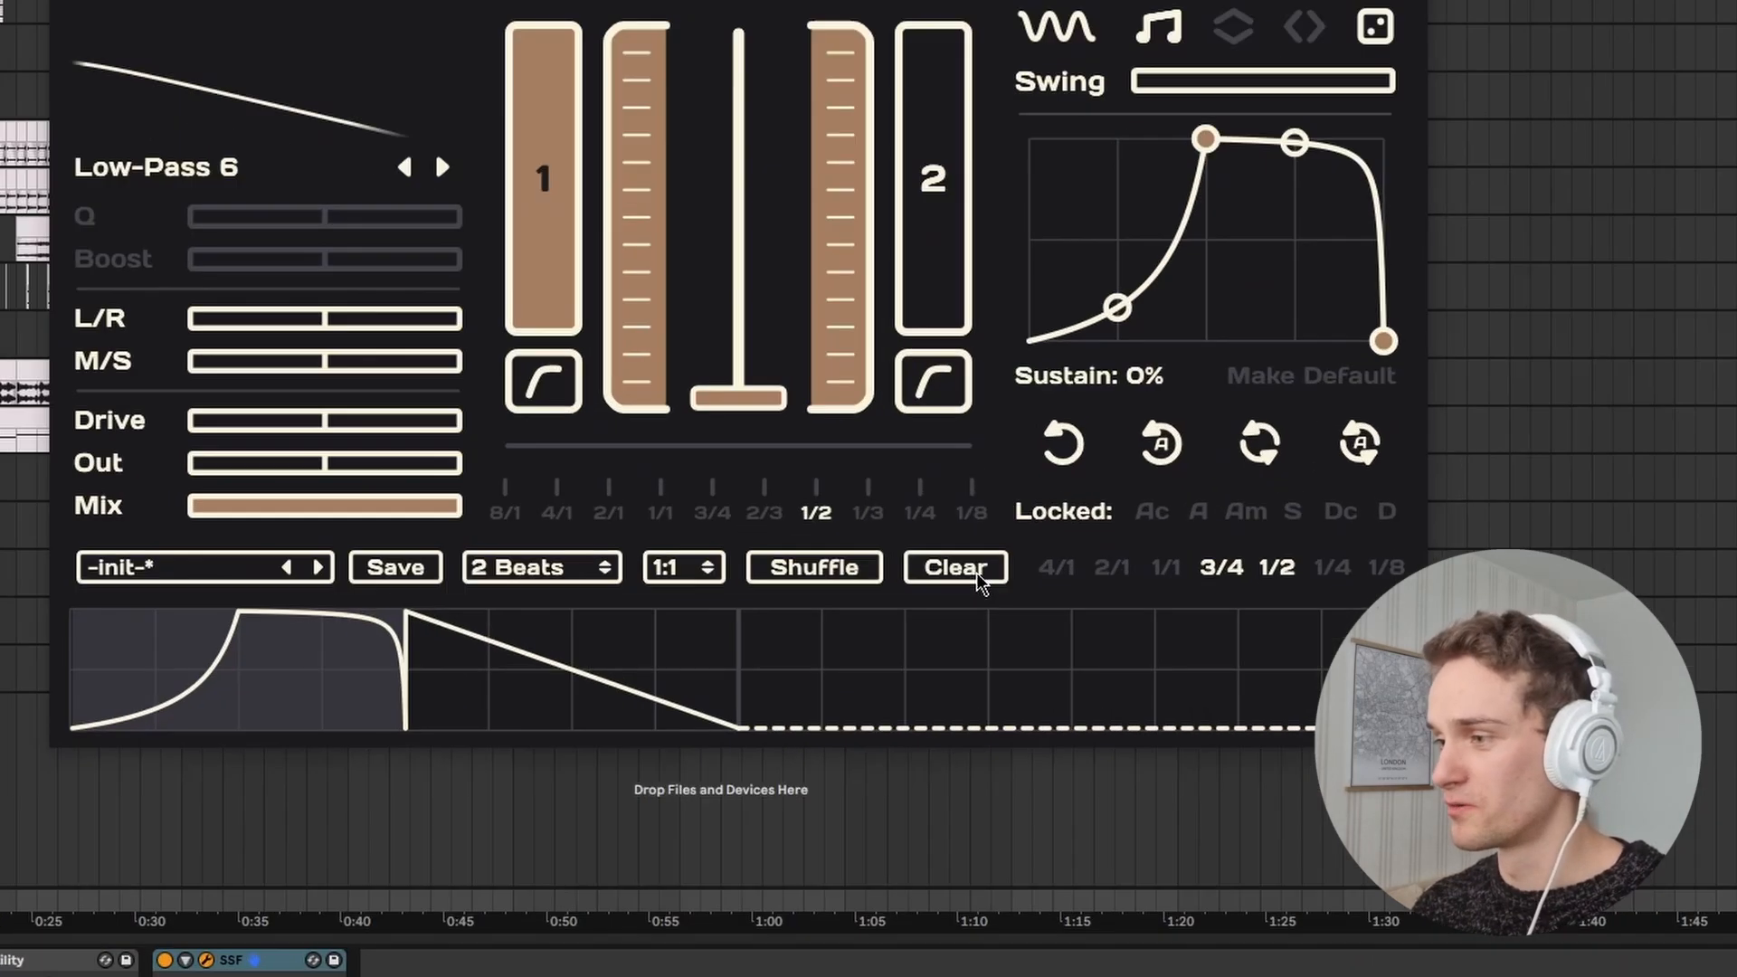
Clear the pattern and check the available pattern ratio options, keeping 1:1 selected.
click(1019, 595)
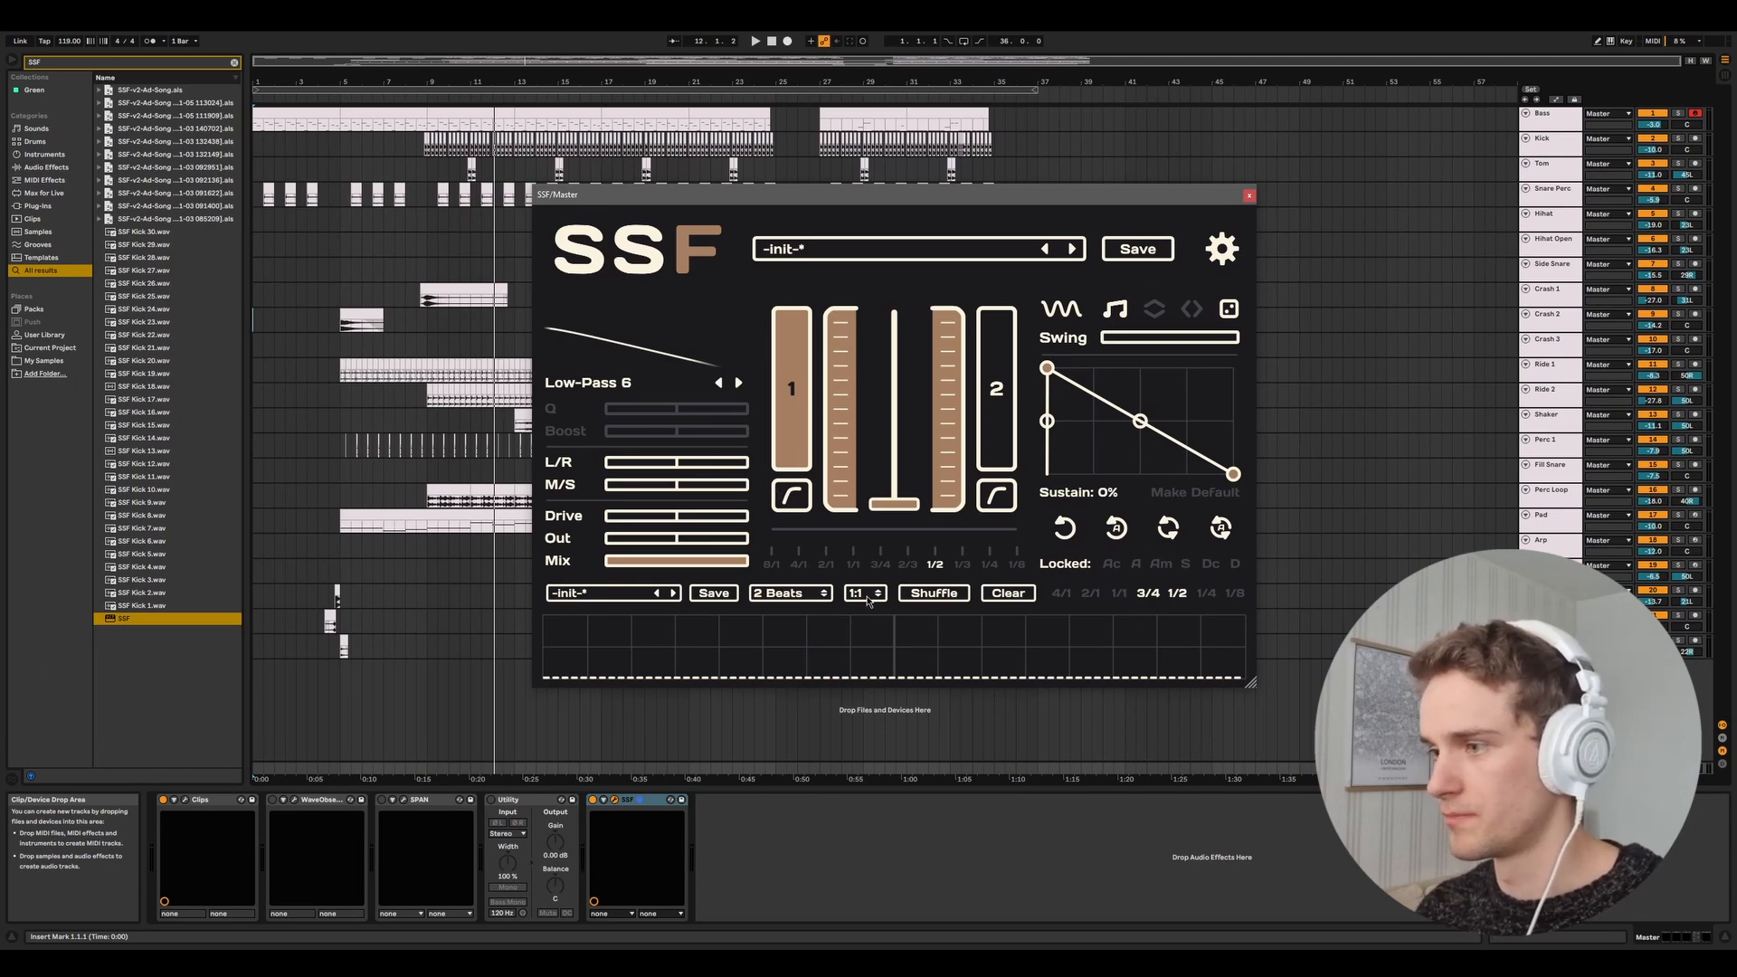
click(866, 597)
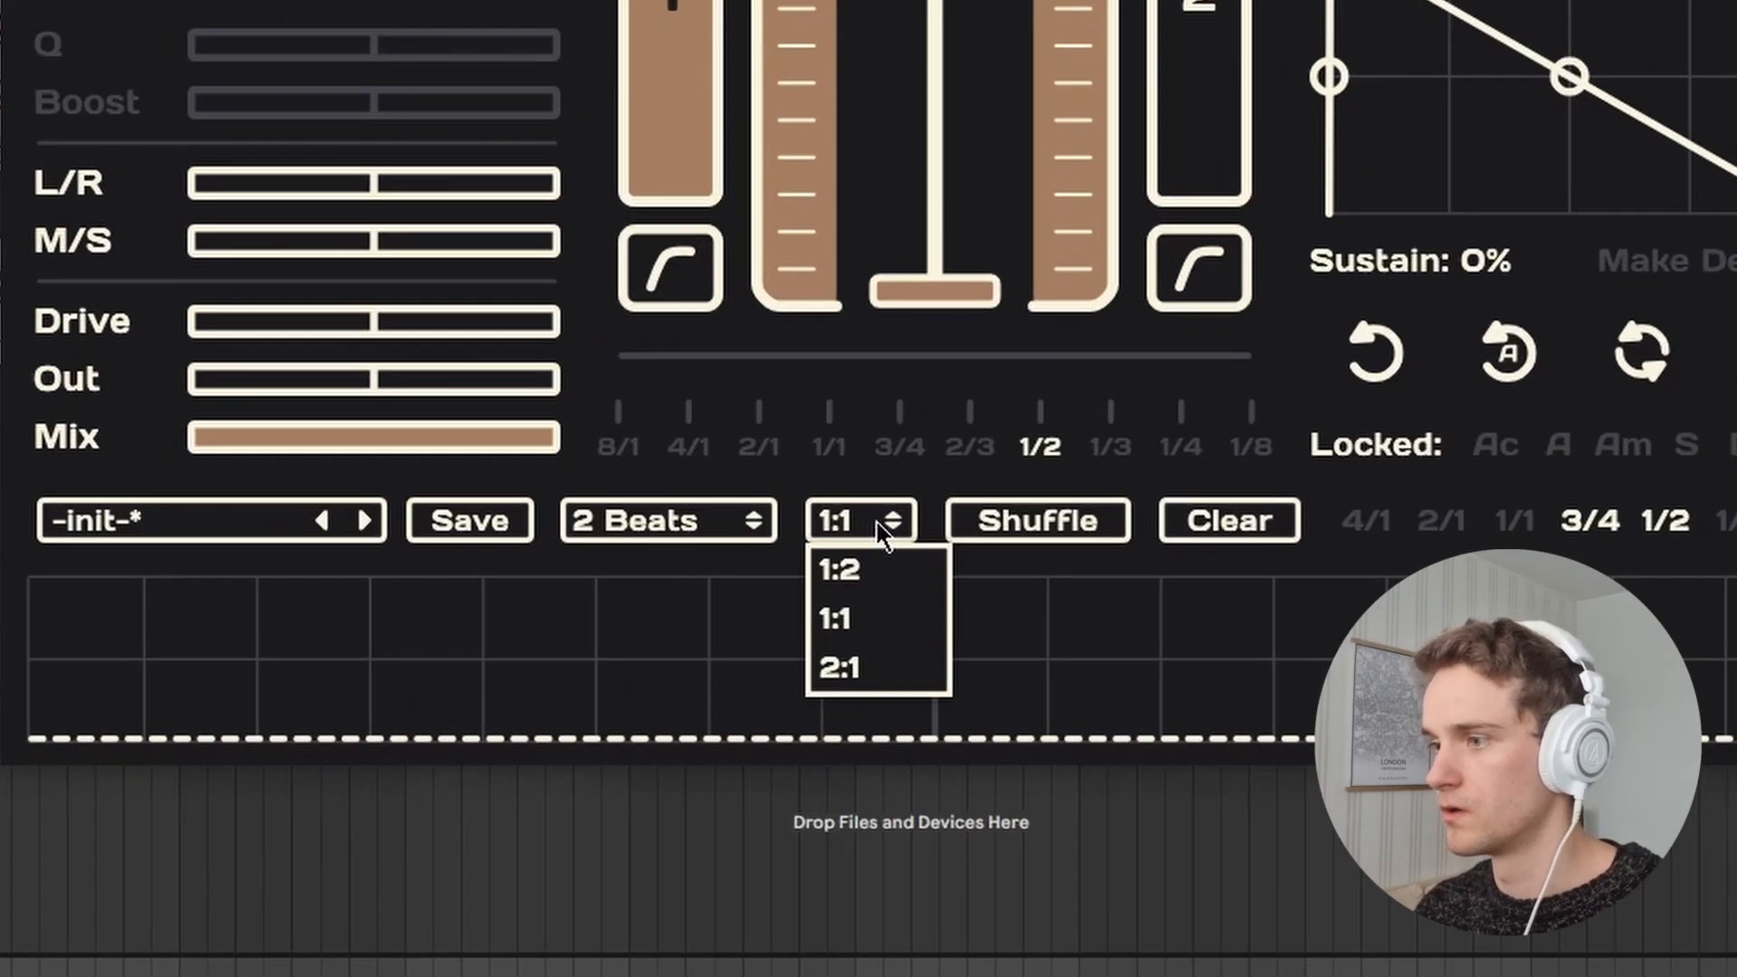
click(875, 524)
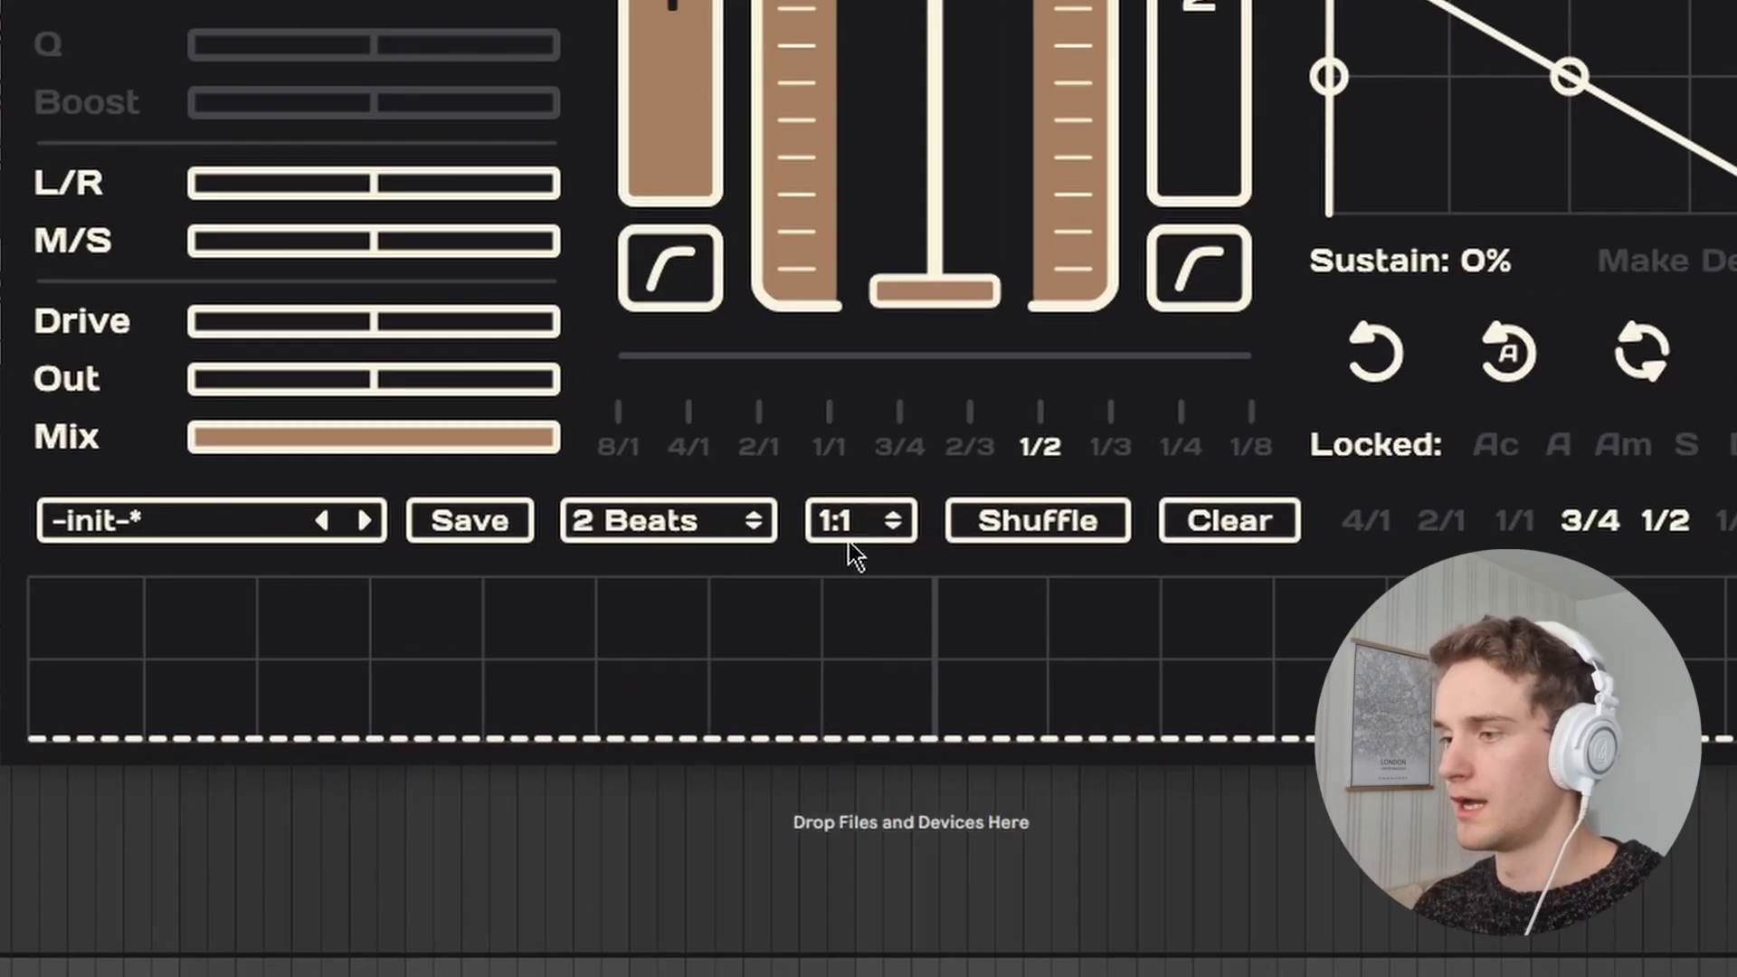
click(868, 525)
click(878, 524)
click(877, 524)
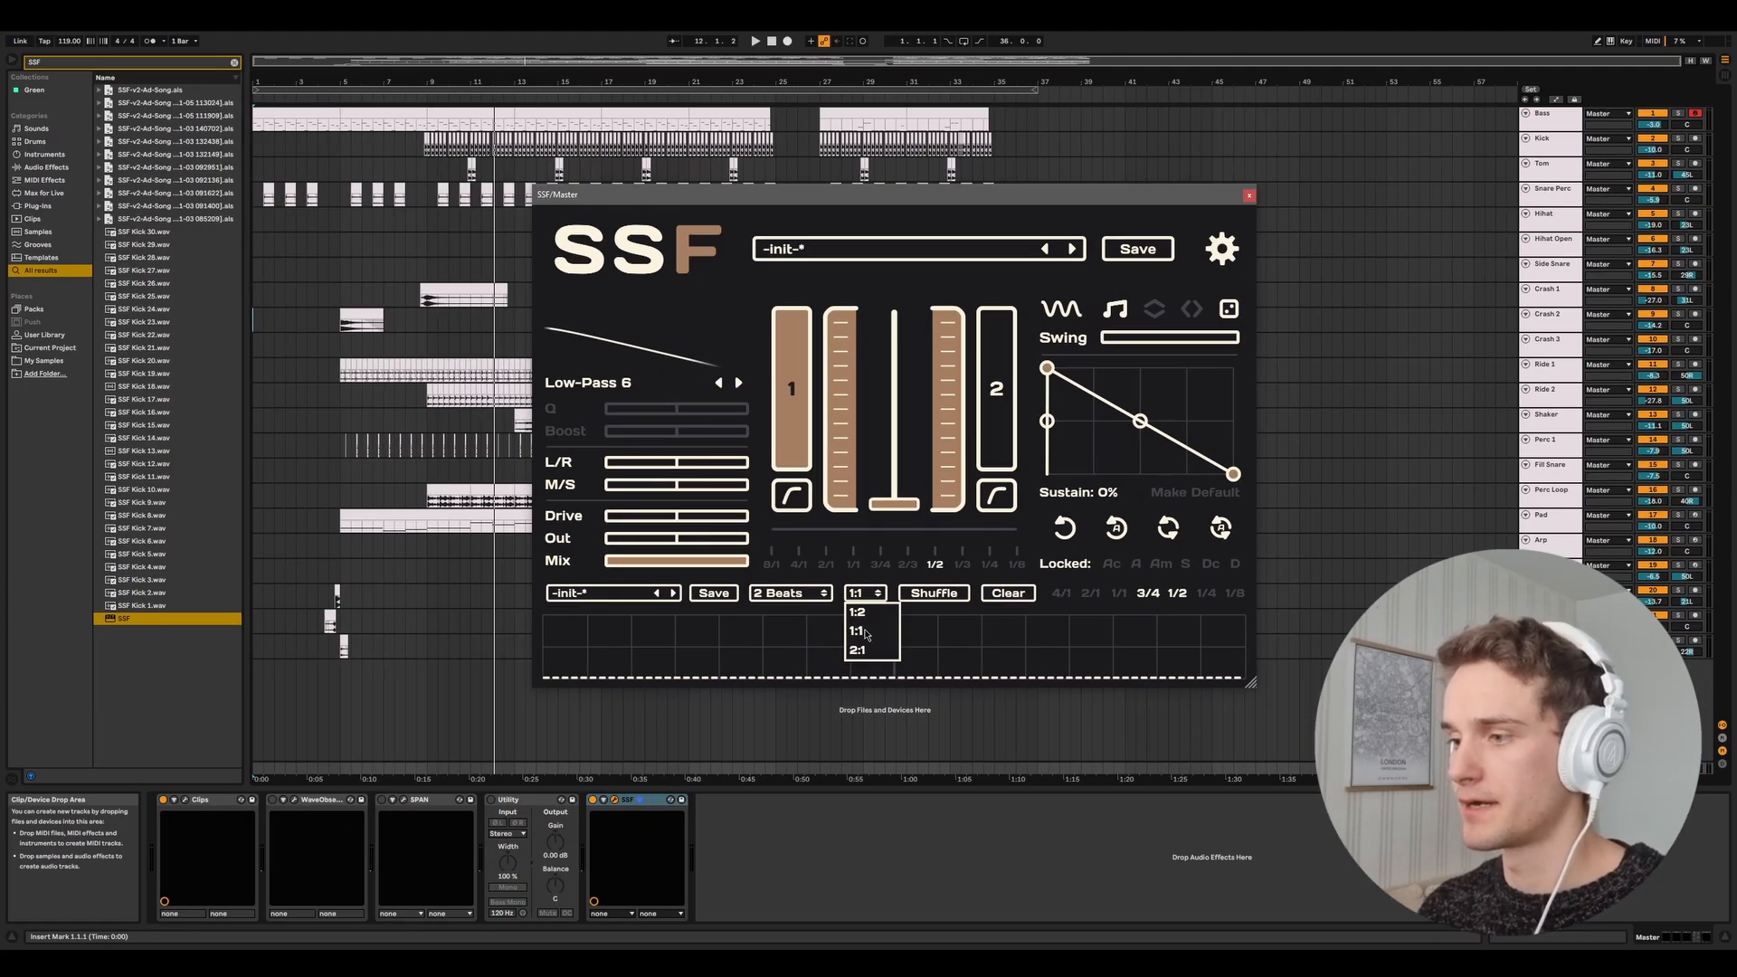
click(866, 633)
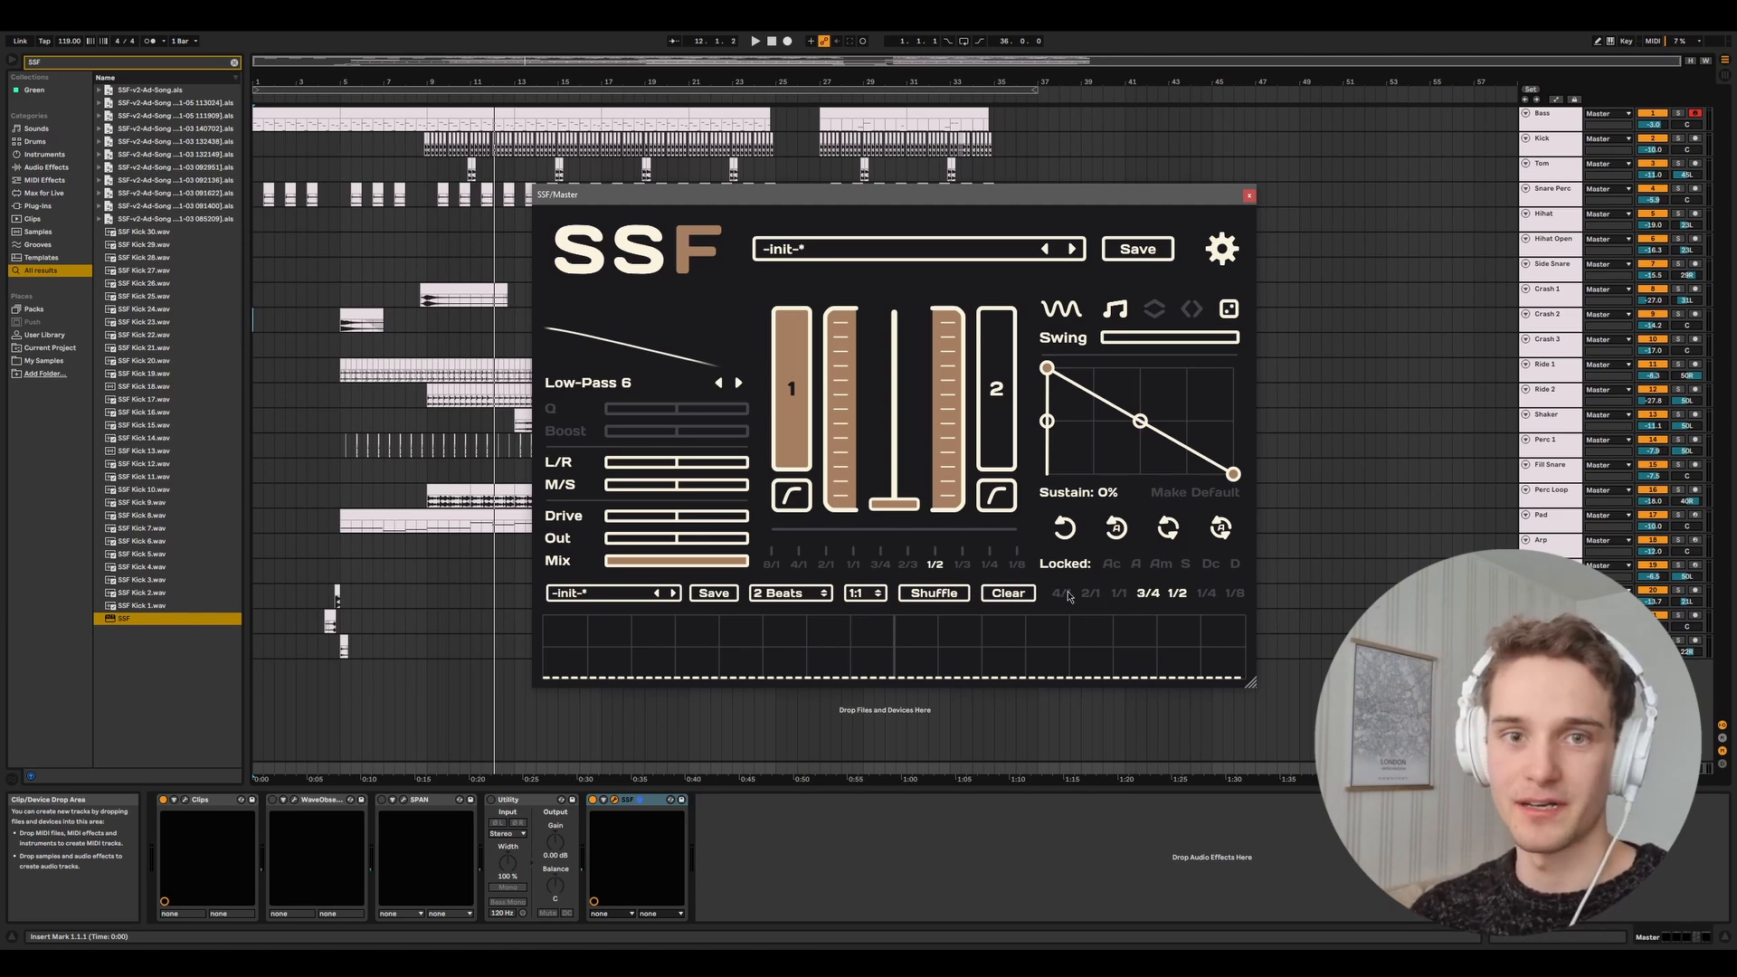
Try the other pattern ratios, setting the ratio to 2:1.
click(865, 594)
click(866, 620)
click(869, 598)
click(875, 607)
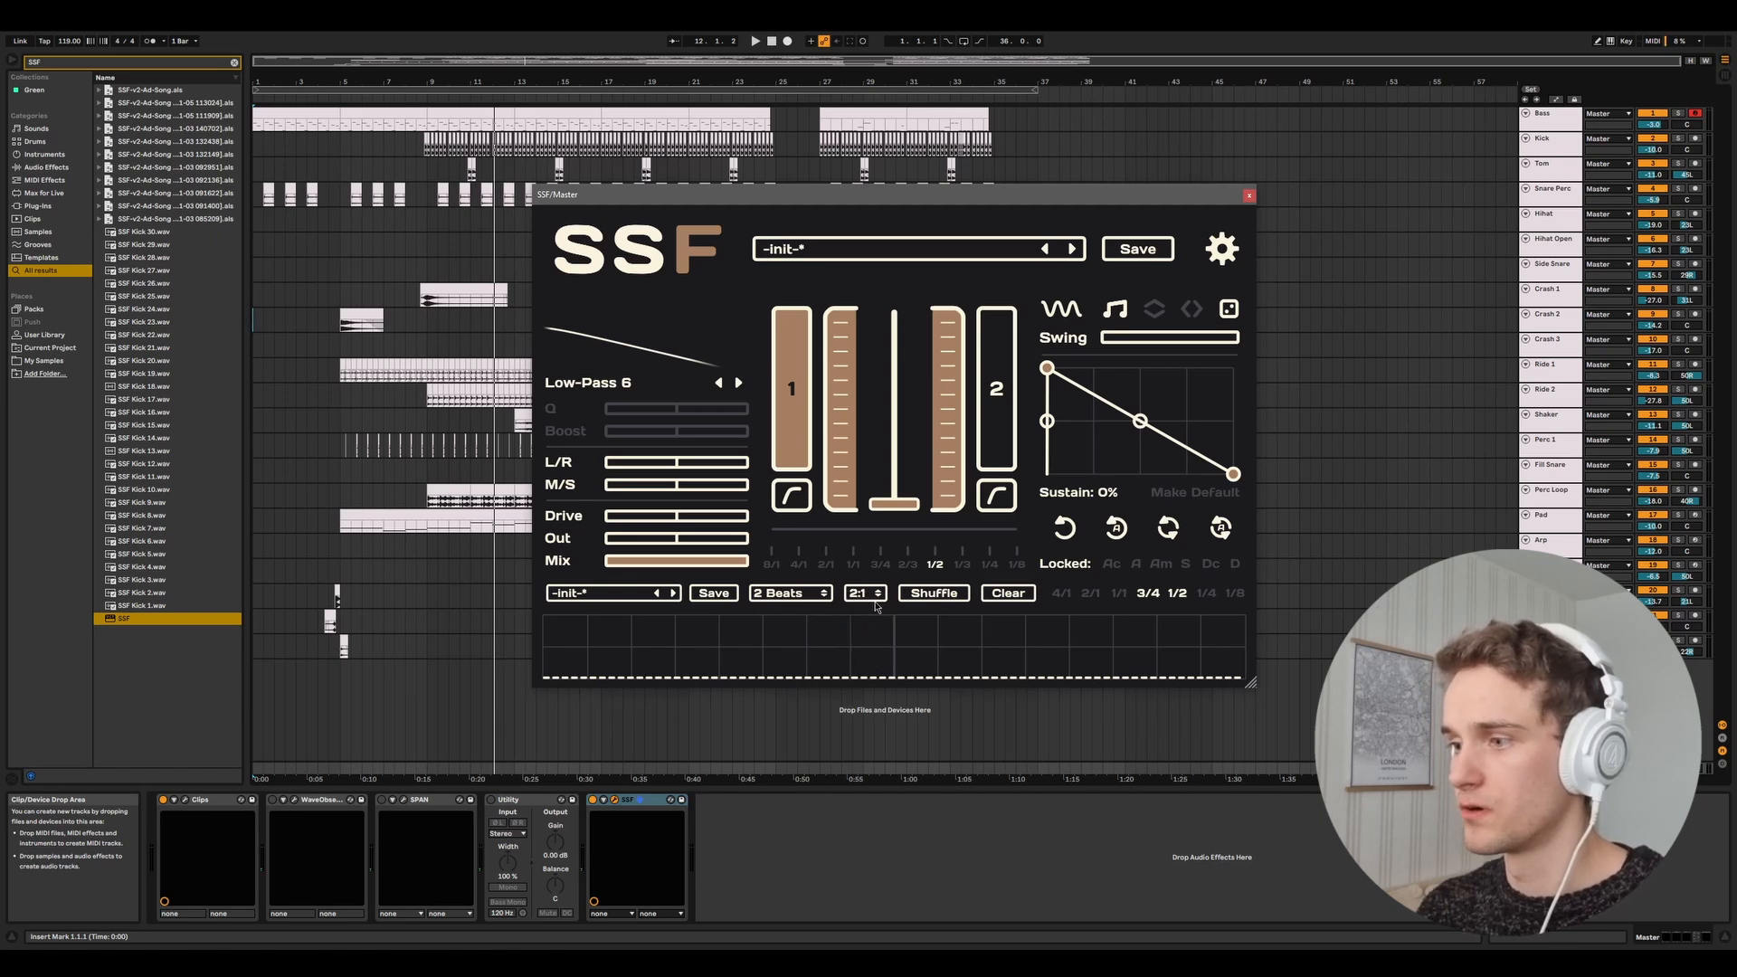
click(875, 598)
click(876, 598)
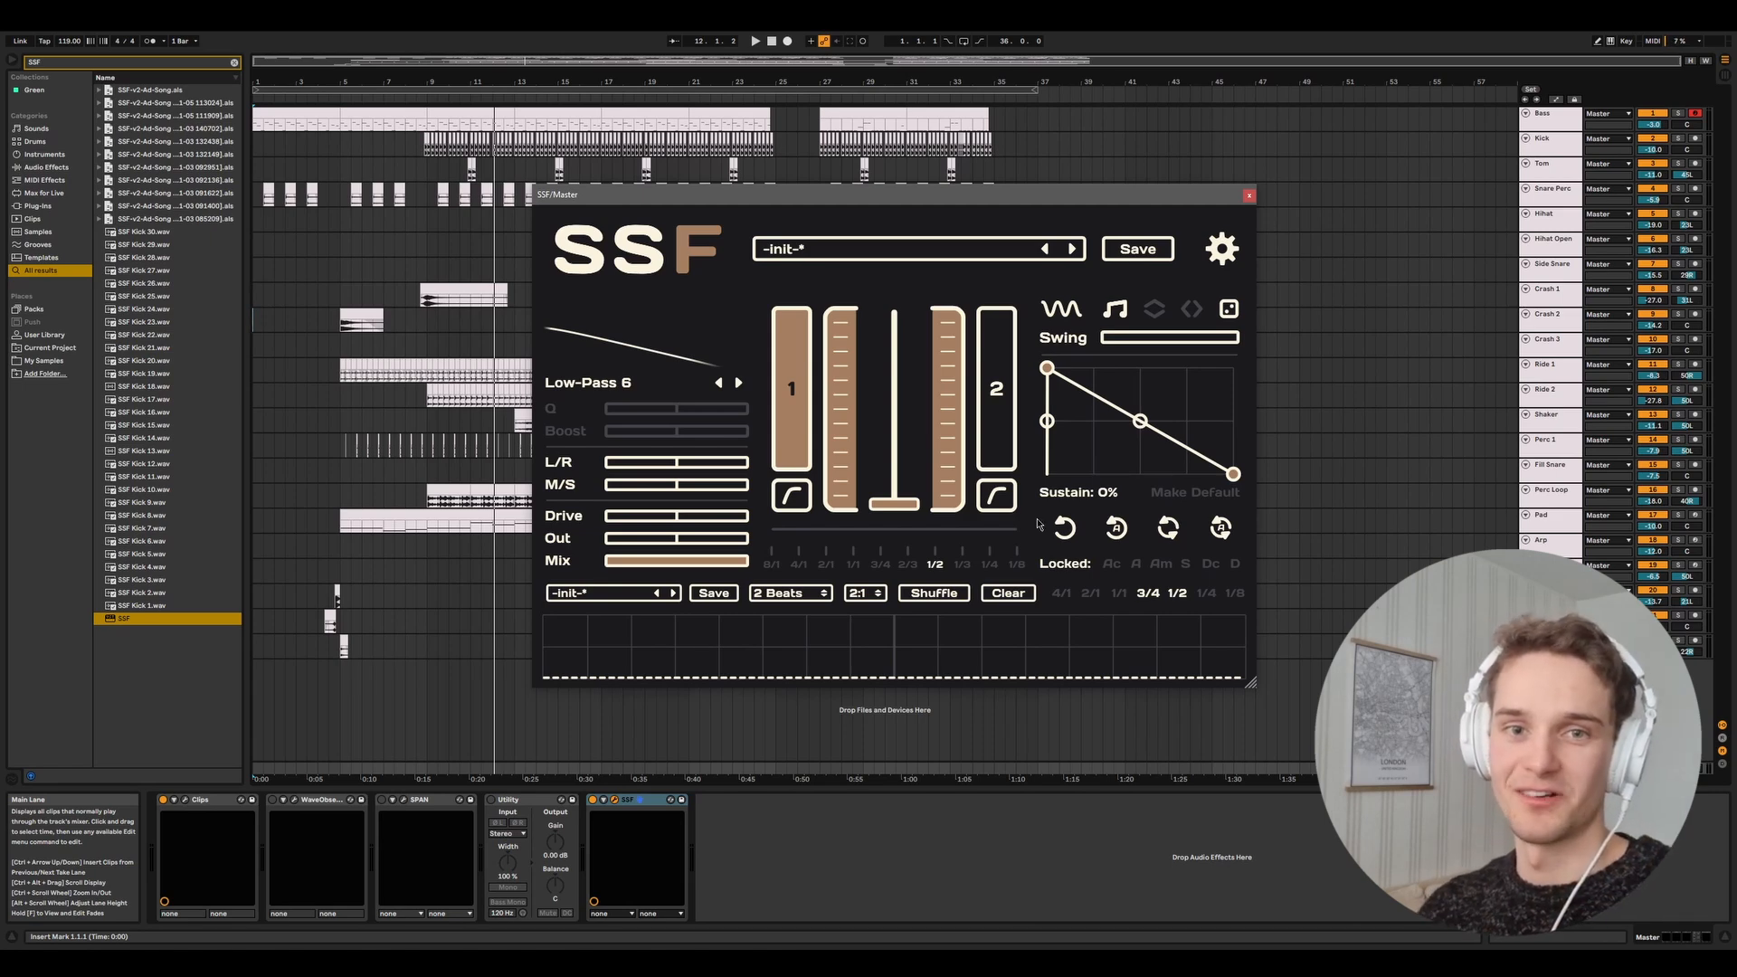
Select the second and first pattern segments in turn to compare their envelopes, and clear the whole pattern.
click(1026, 596)
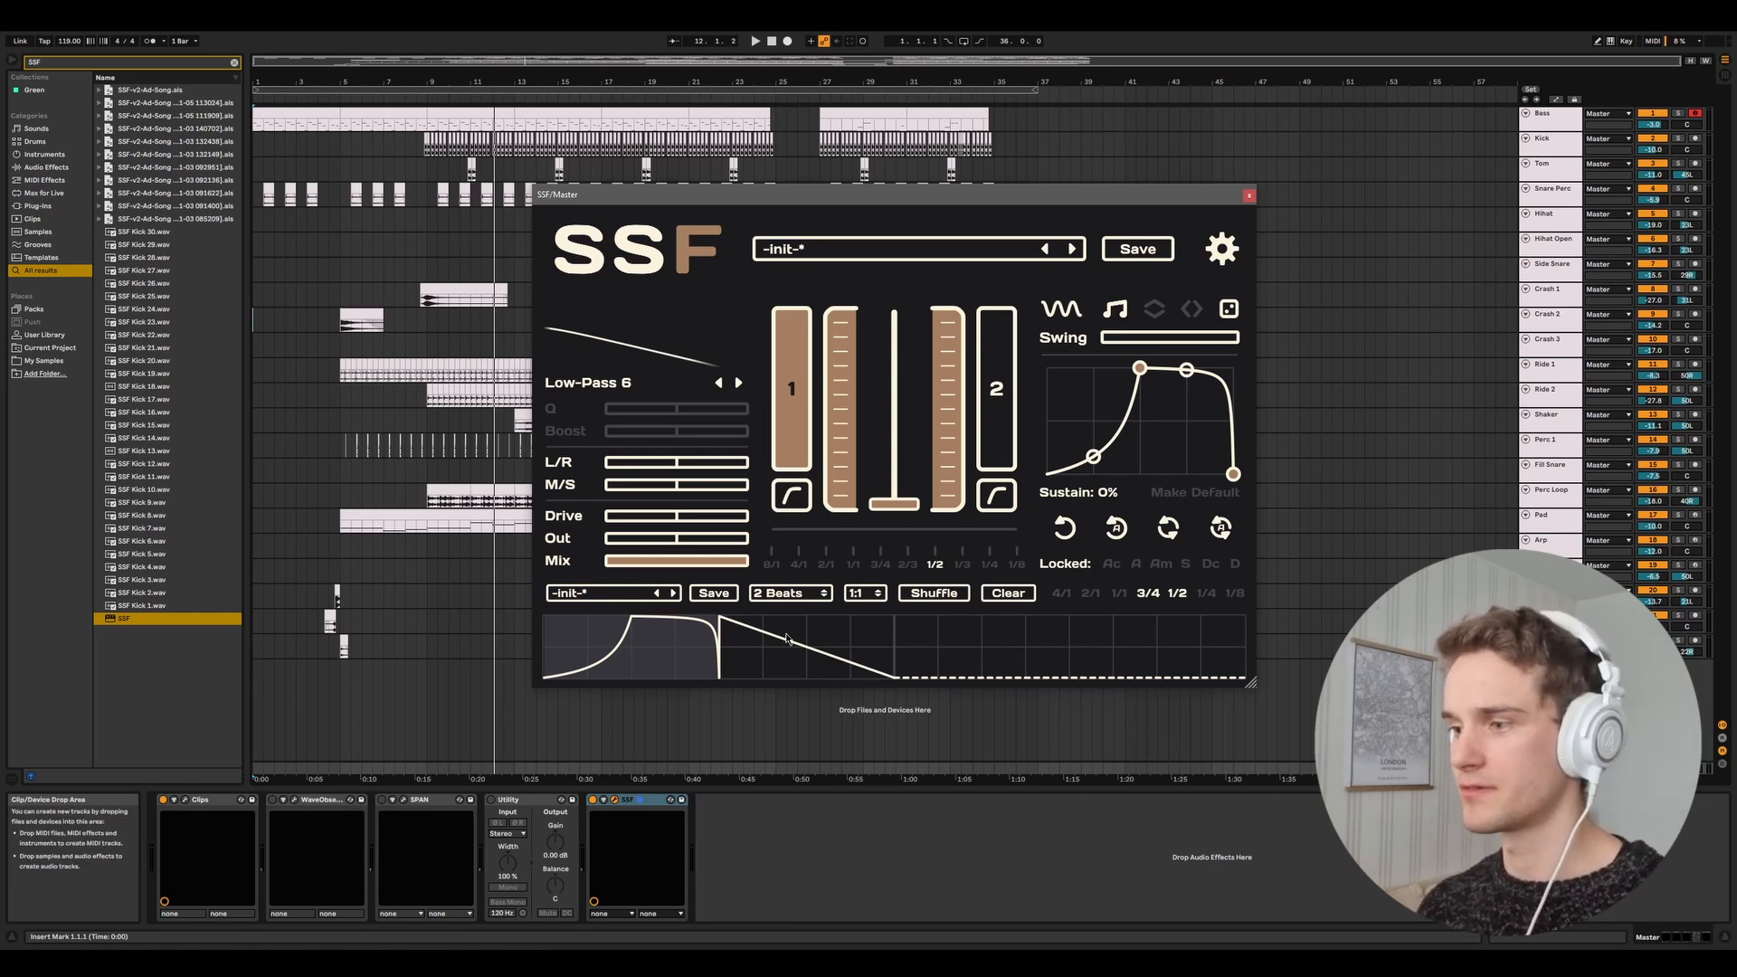
click(786, 642)
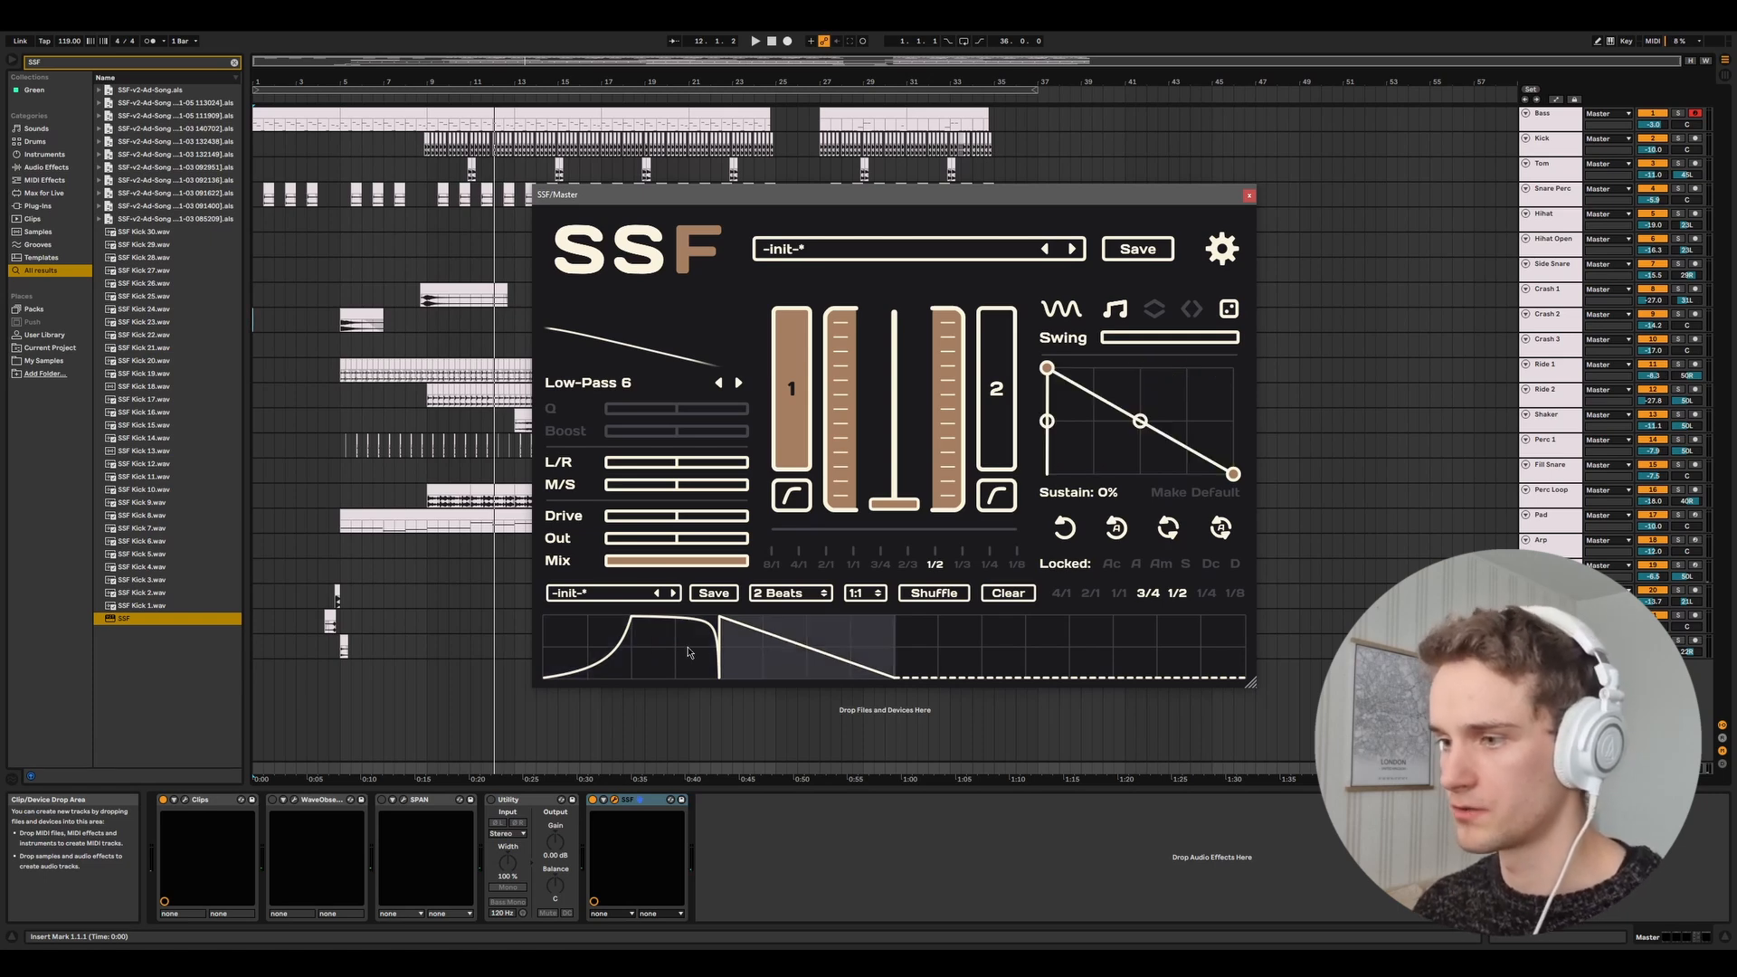
click(693, 651)
click(1004, 594)
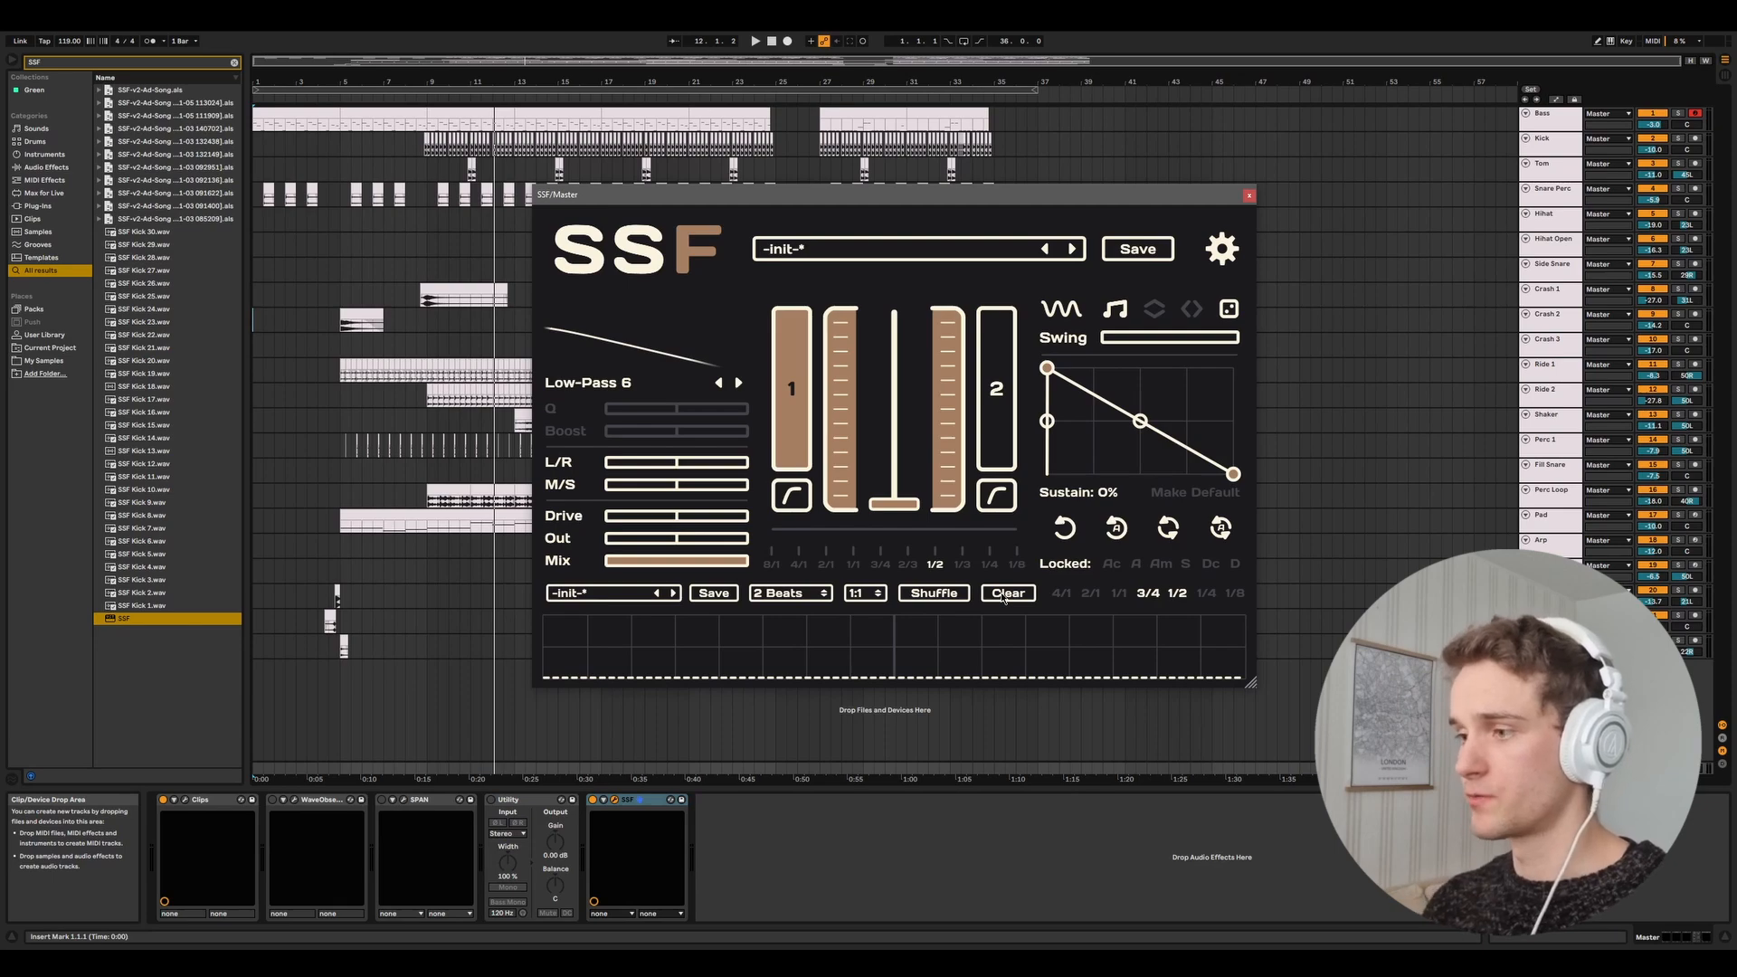
click(1003, 596)
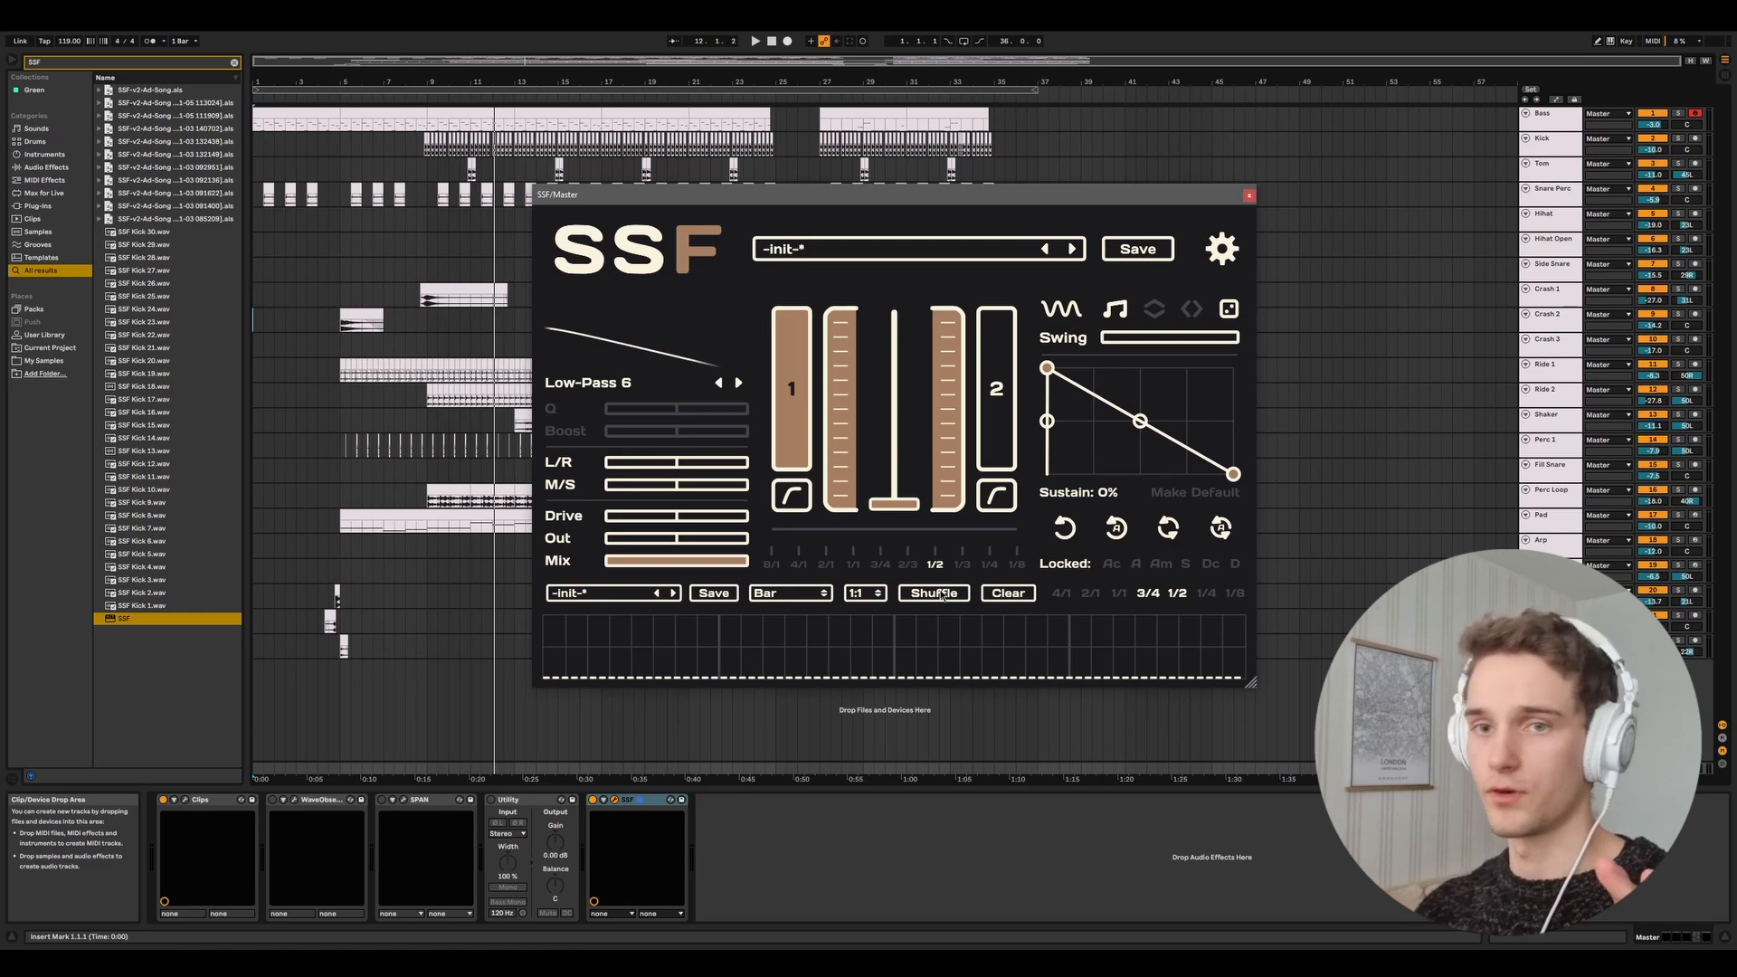
Enable only the 1/2 and 1/4 segment lengths and shuffle a random pattern from them.
click(1205, 594)
click(1208, 593)
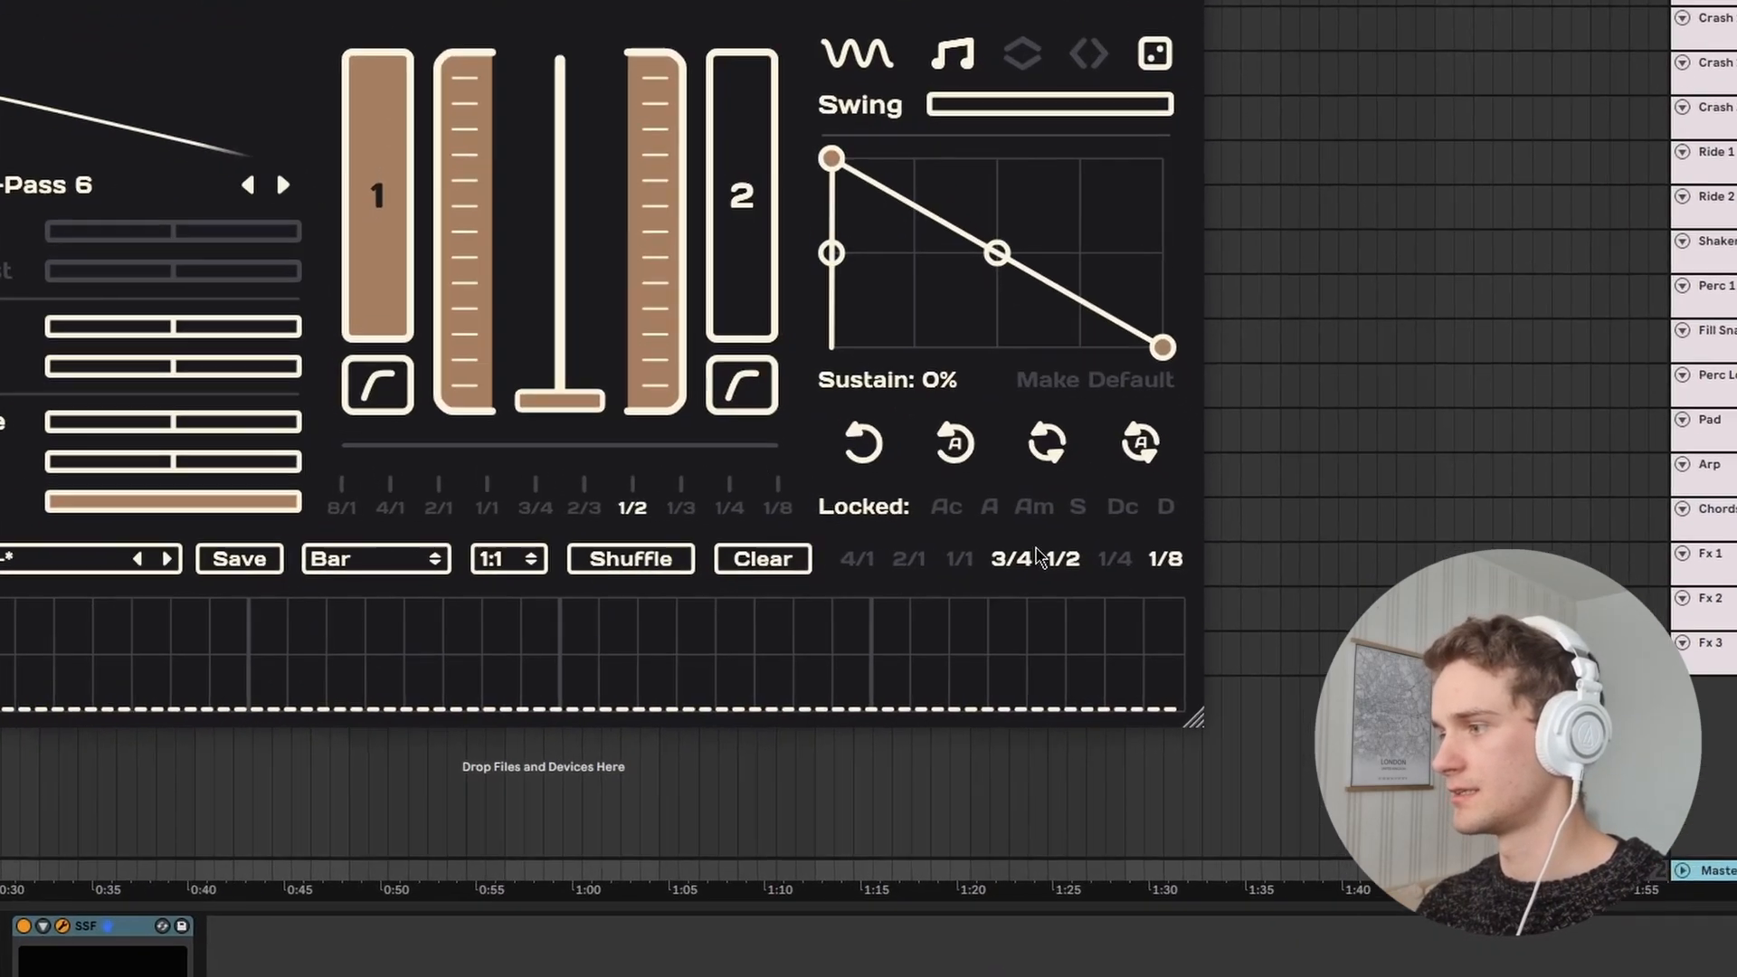
click(1176, 593)
click(829, 530)
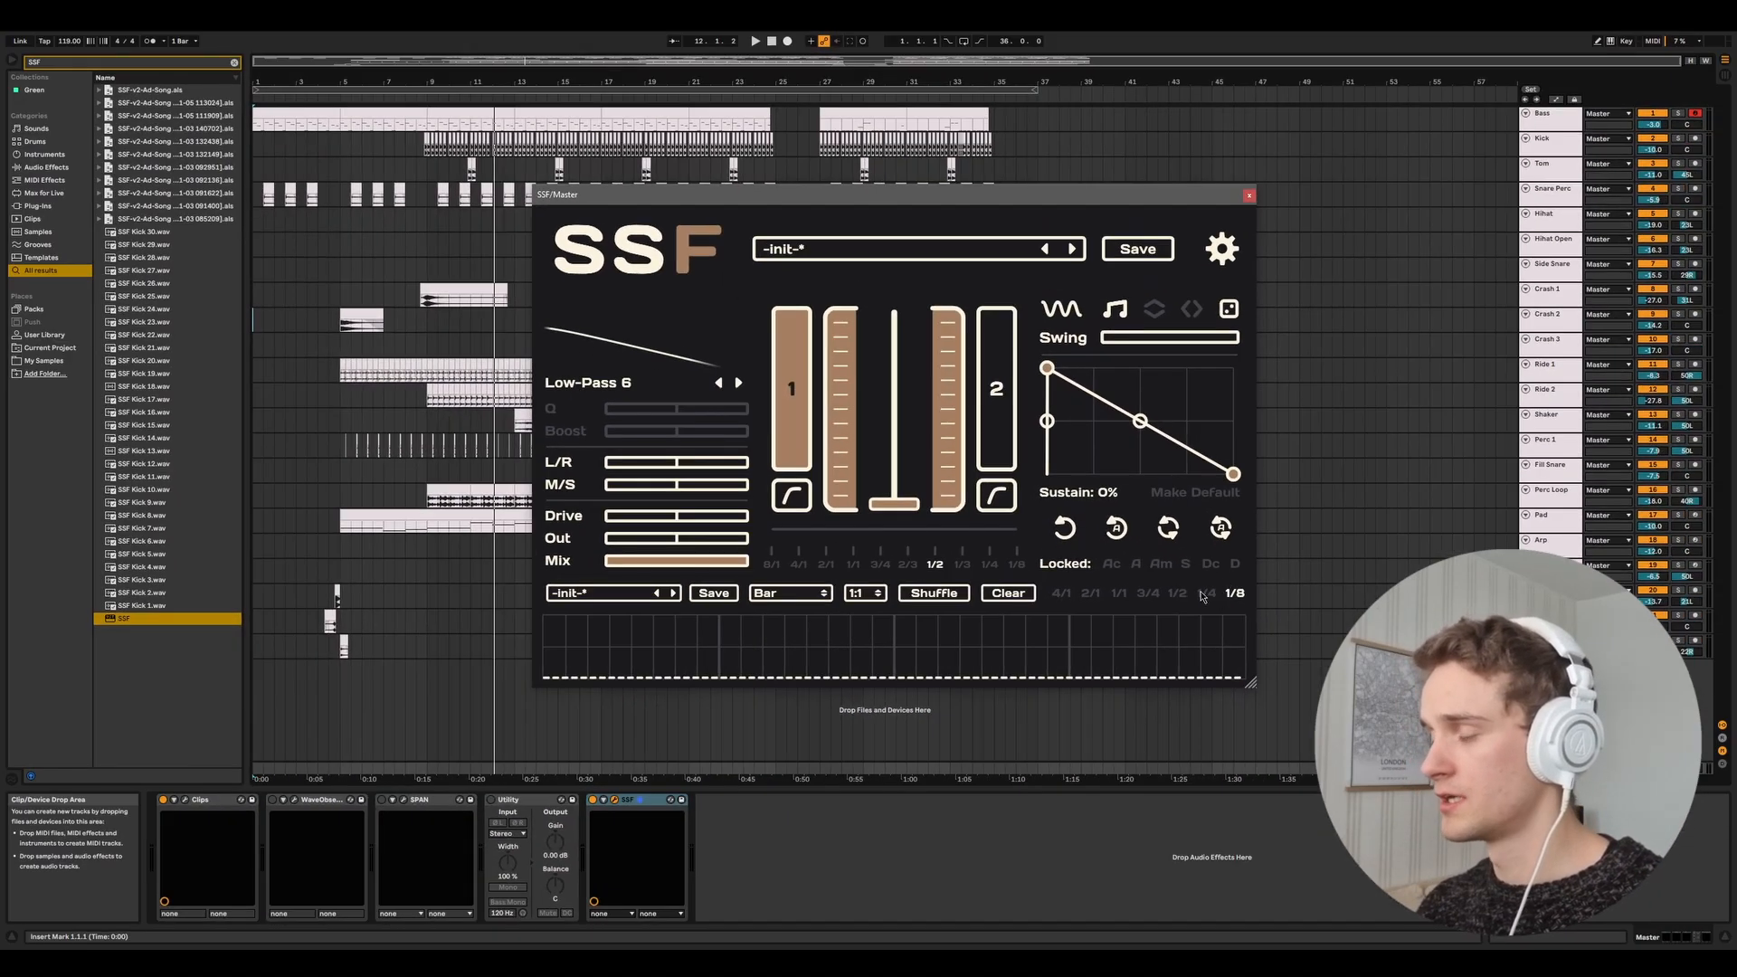
click(1203, 595)
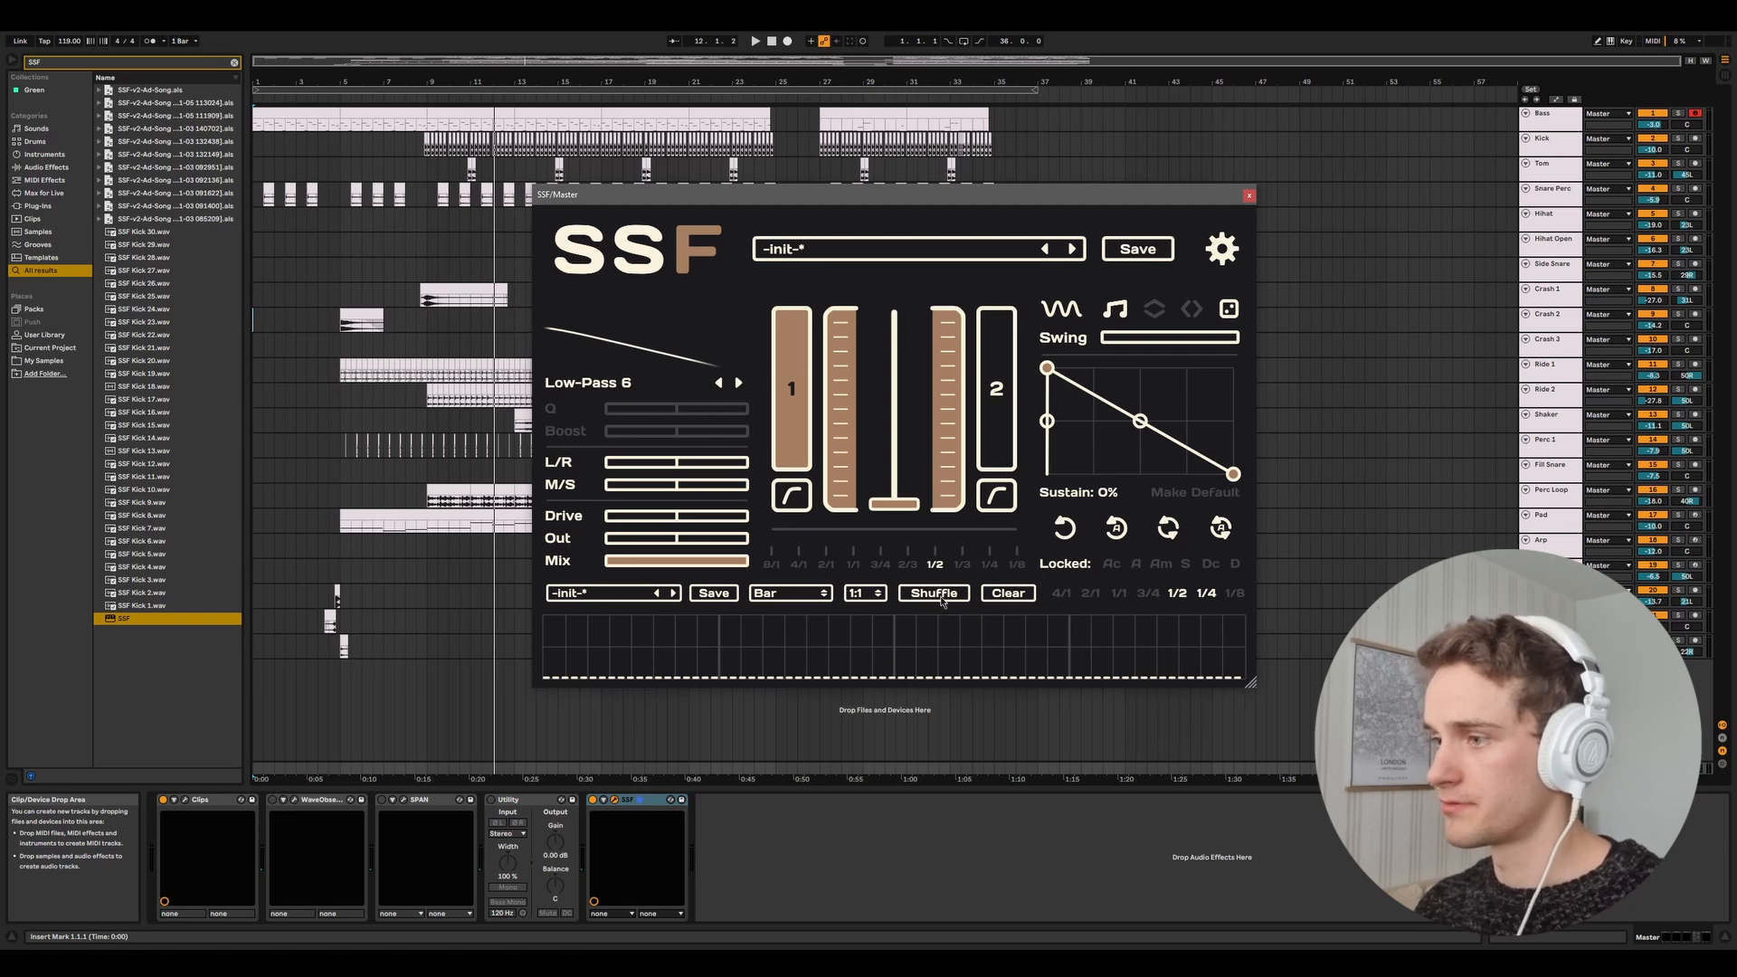
click(937, 594)
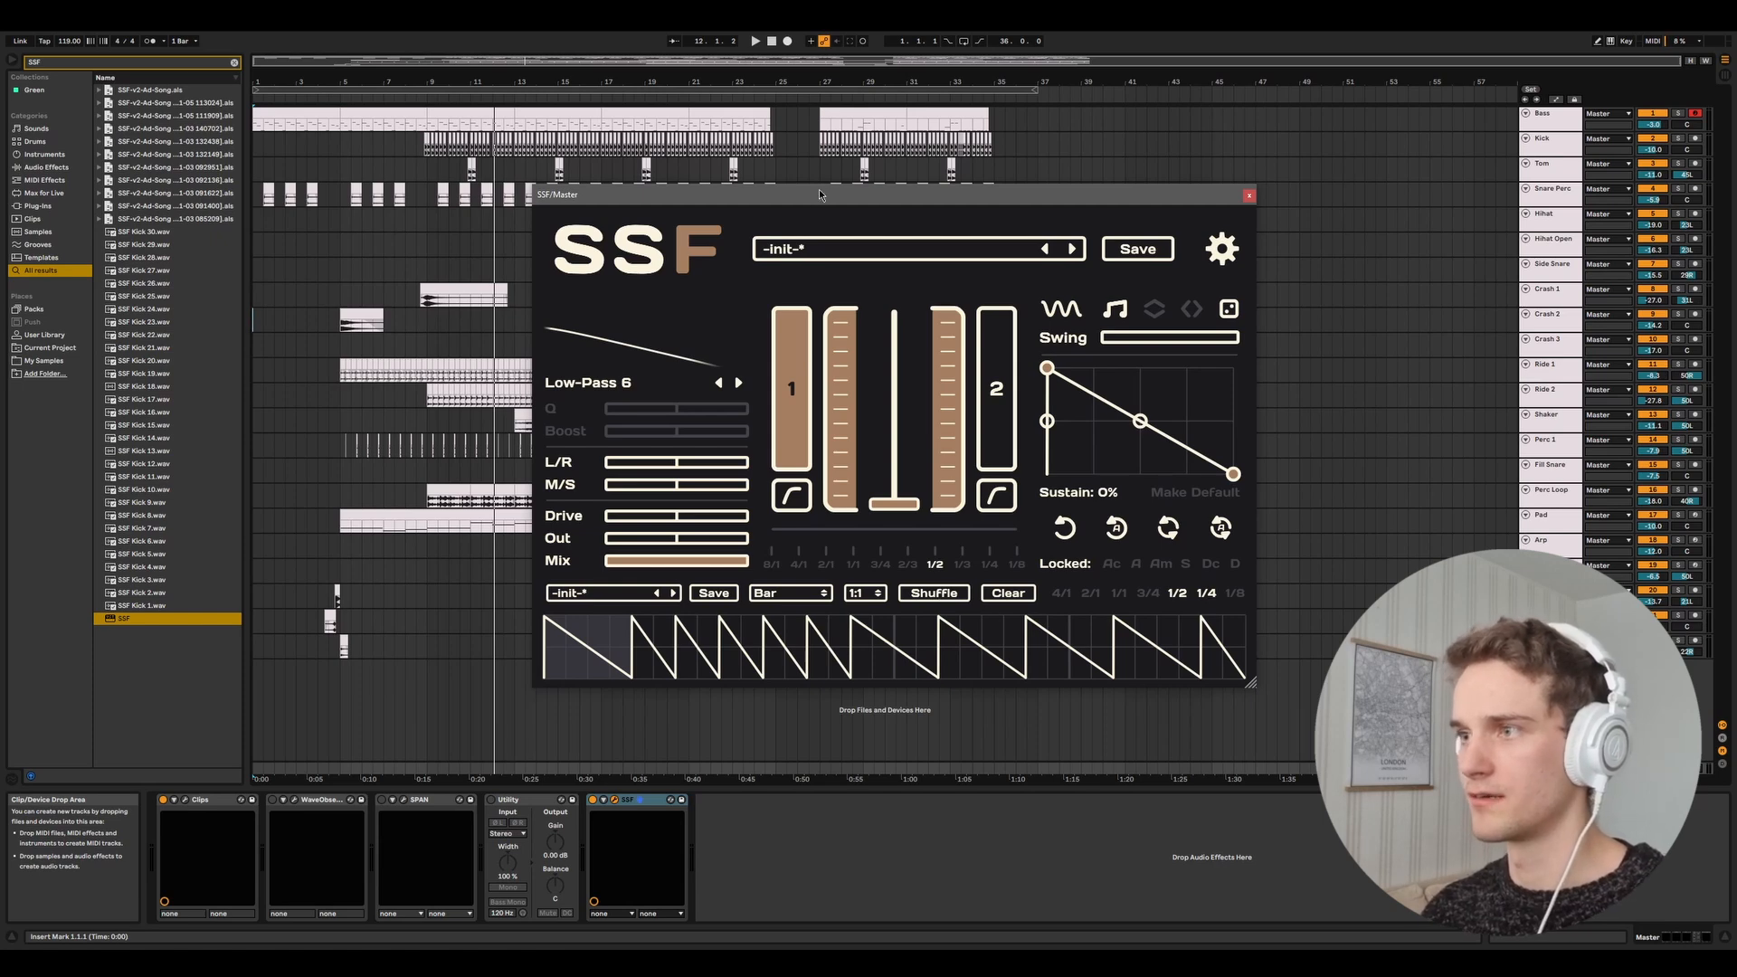
Play the song from bar 9 and shuffle the random pattern three times during playback.
drag(818, 193, 859, 199)
click(427, 269)
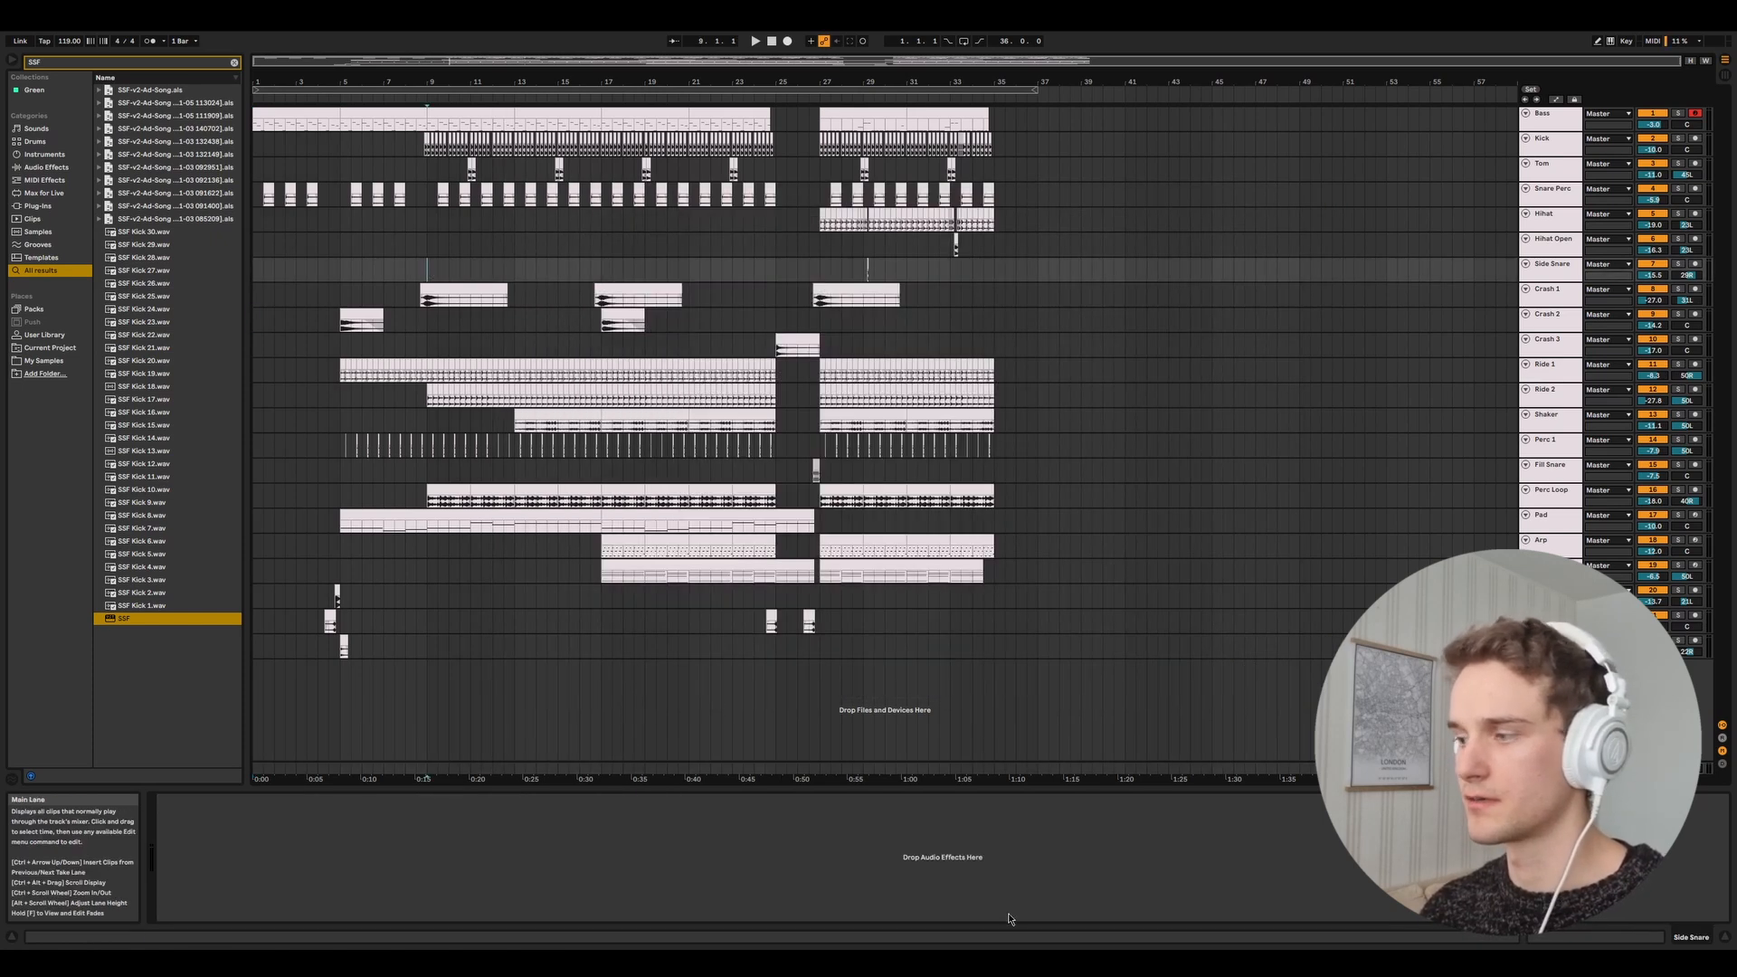
key(space)
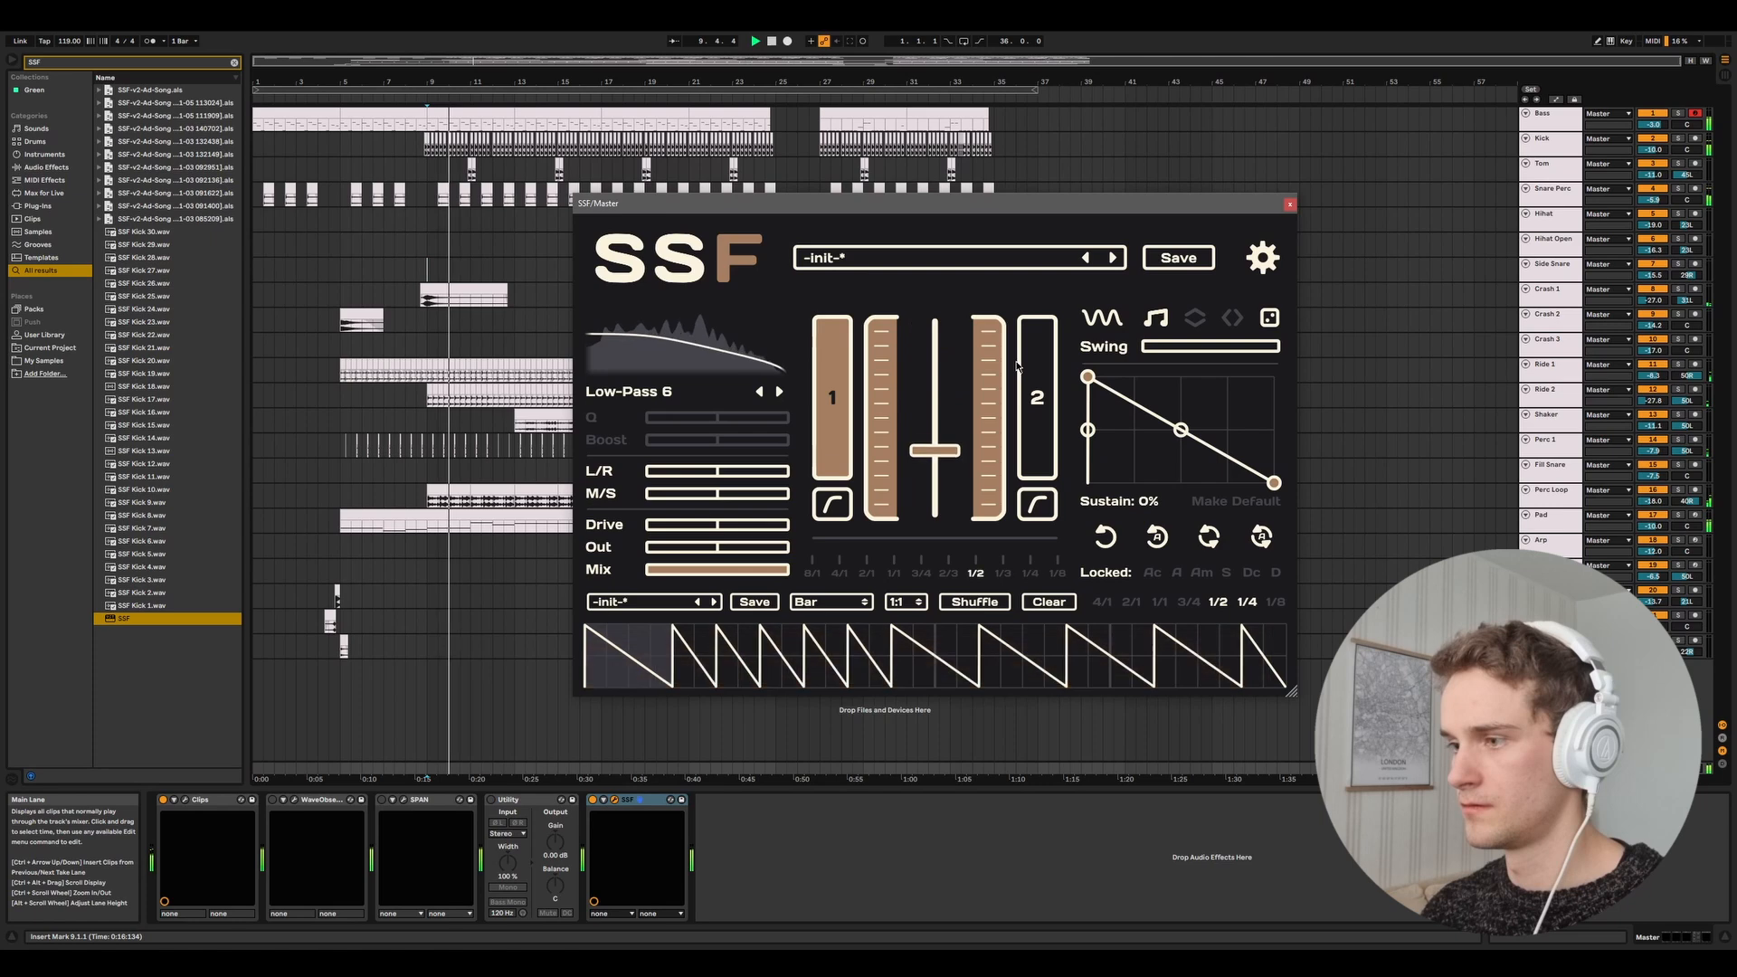
click(971, 604)
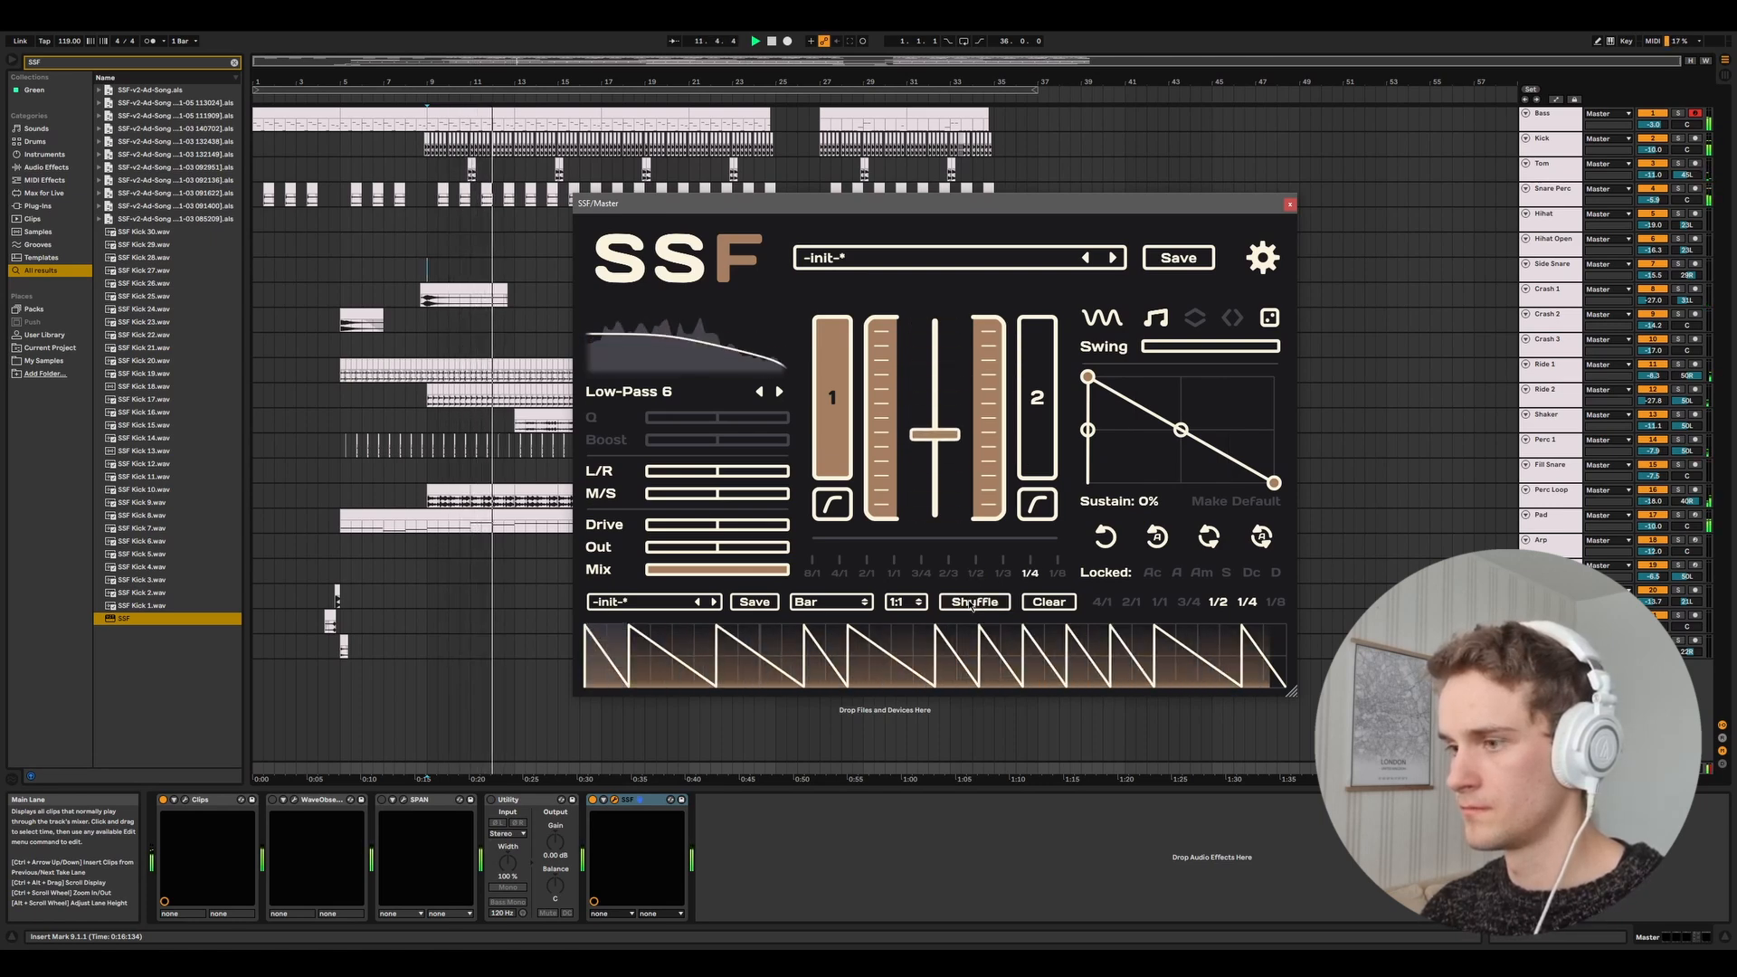
click(973, 603)
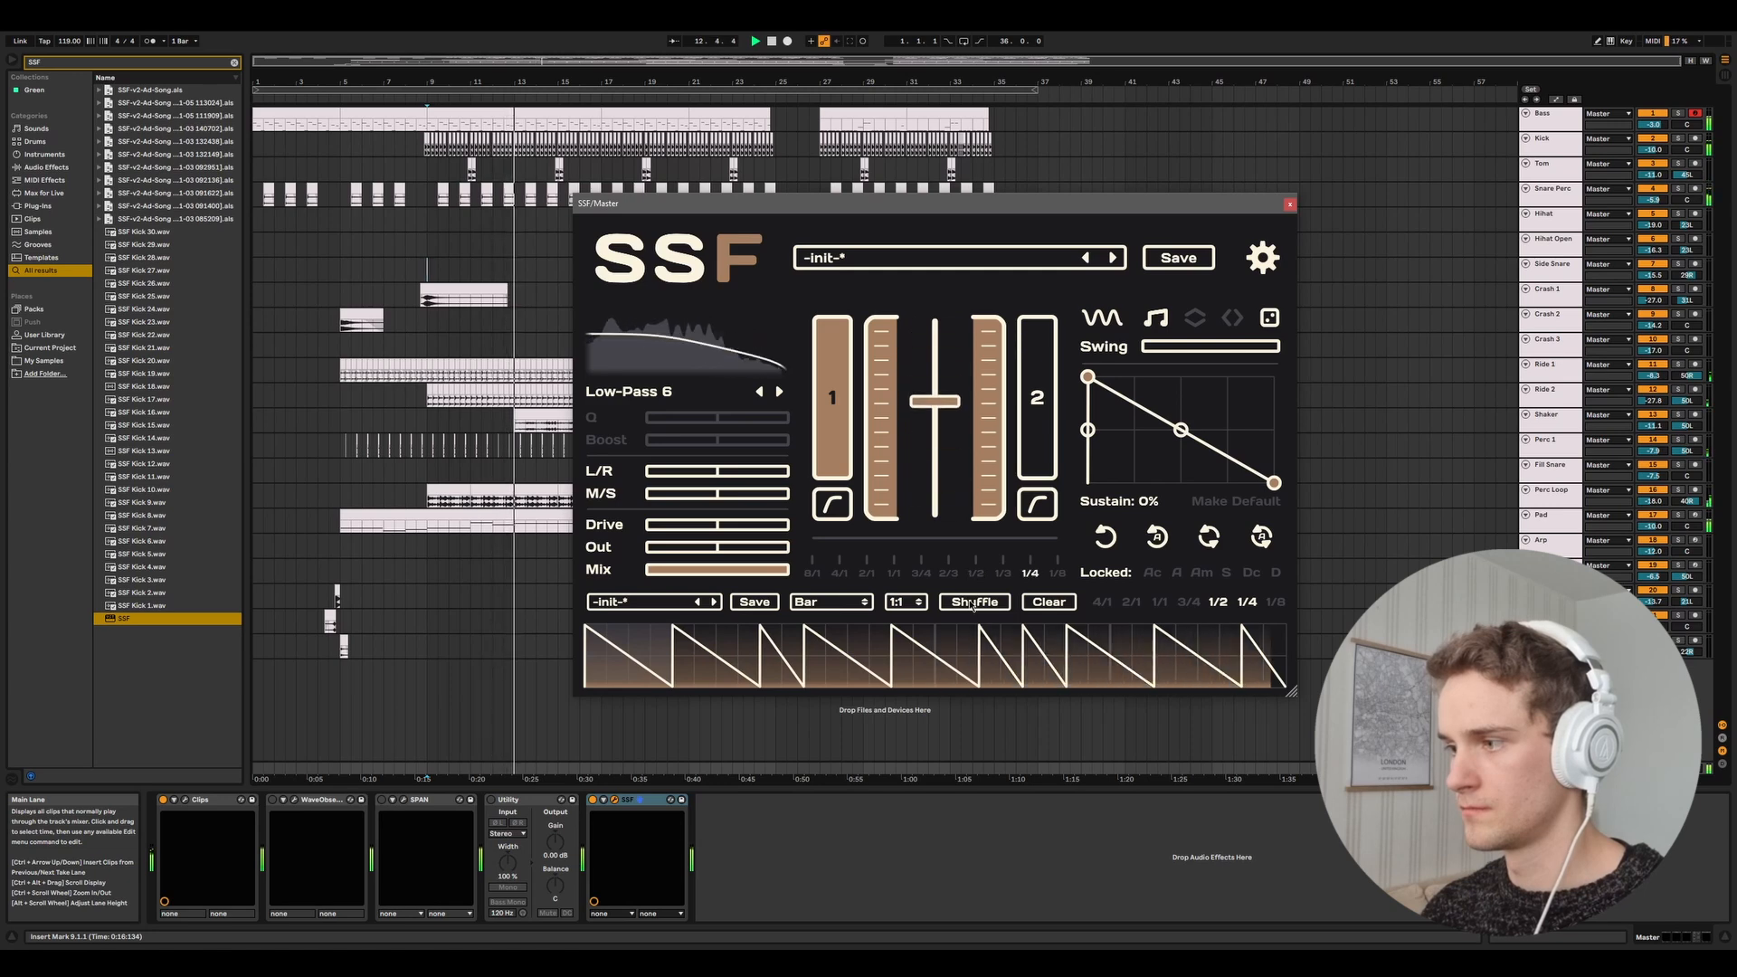
click(973, 604)
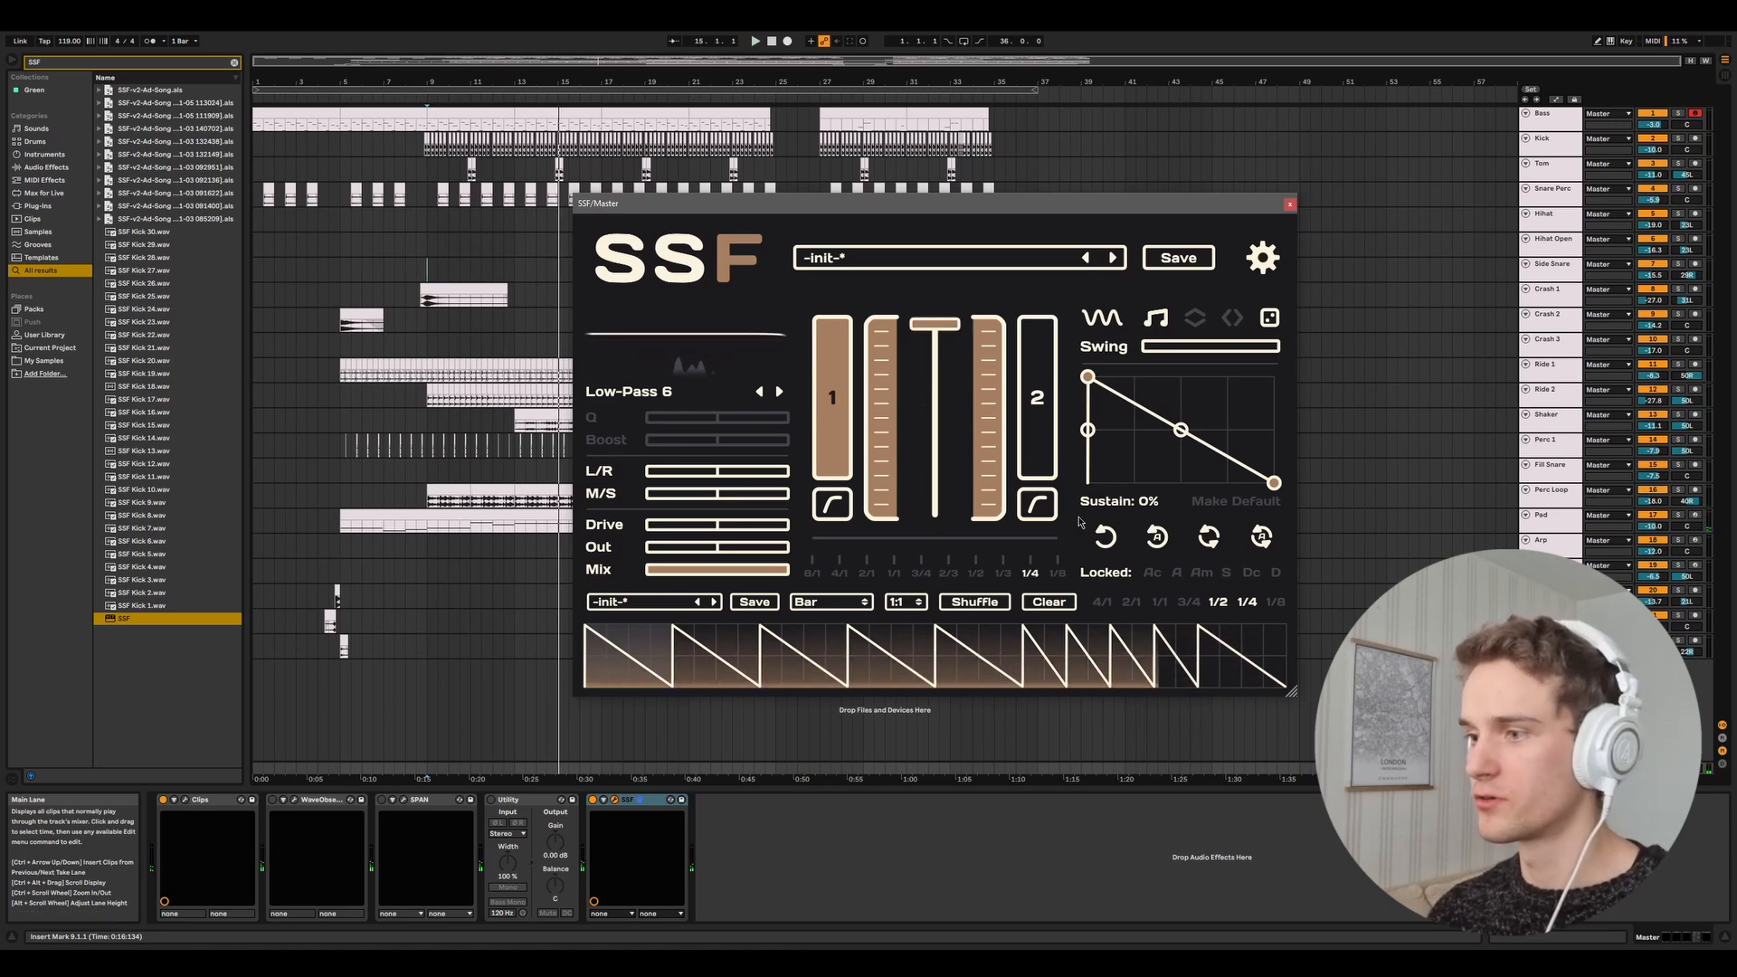
Place a 1/1 segment at the start of the empty pattern and scatter 1/4 and 1/2 segments further along the grid.
click(1102, 603)
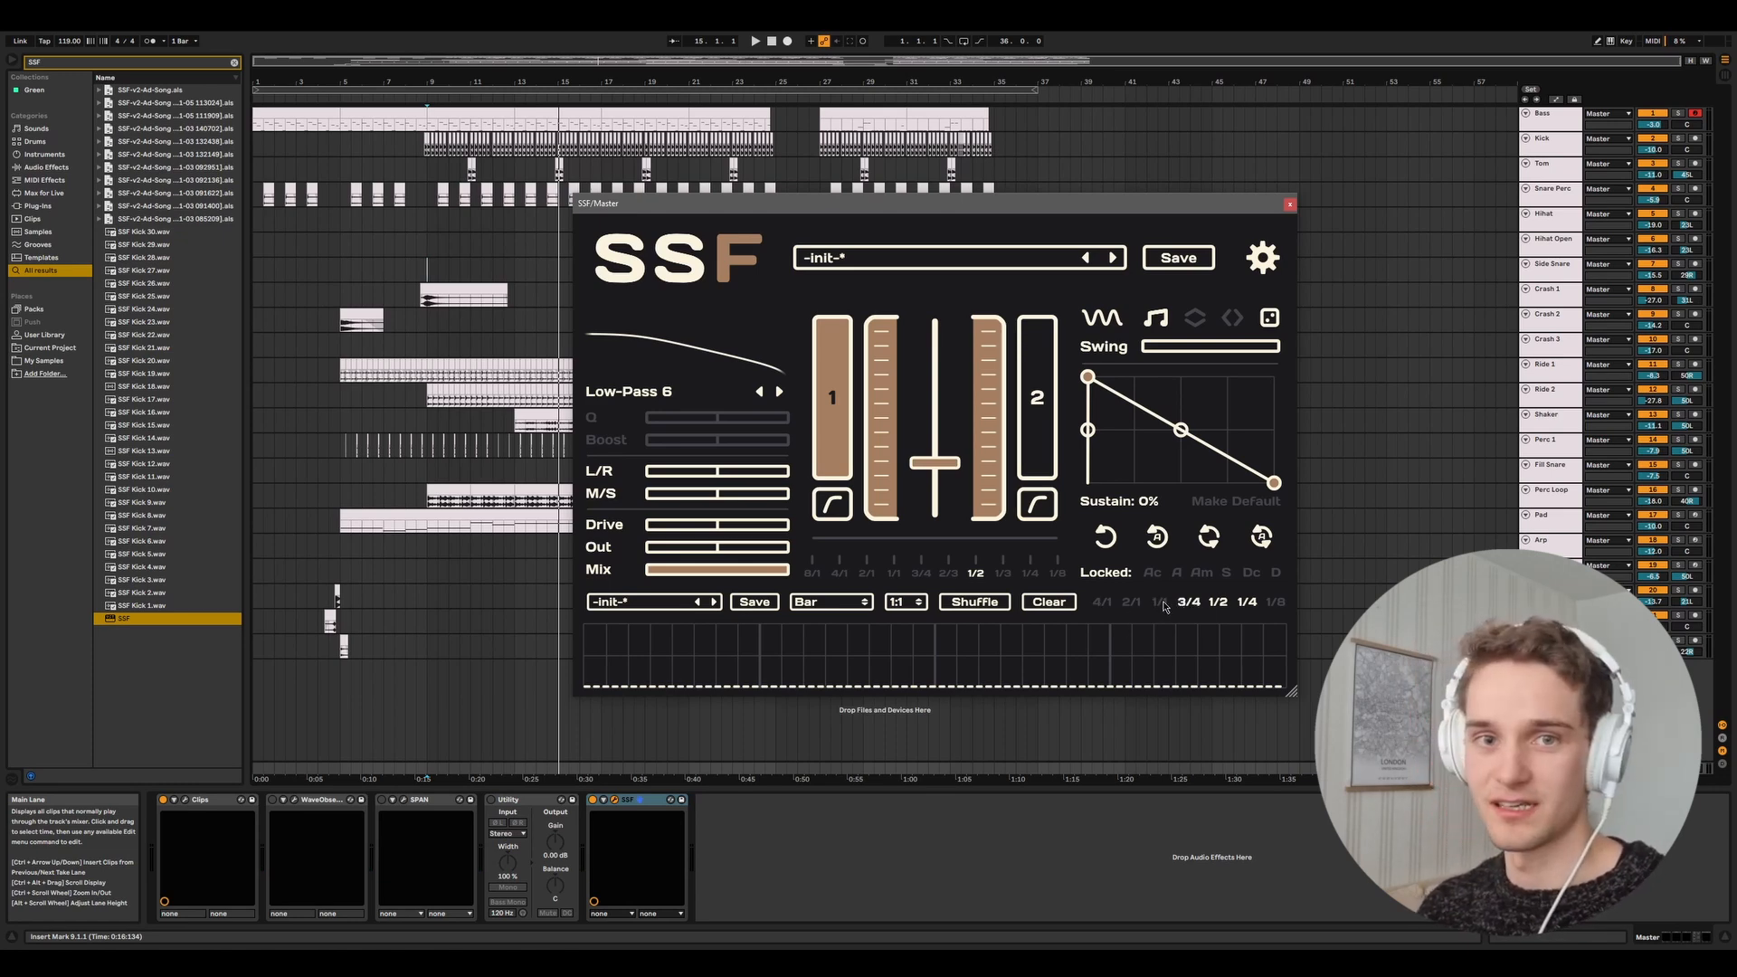
drag(1247, 602, 584, 674)
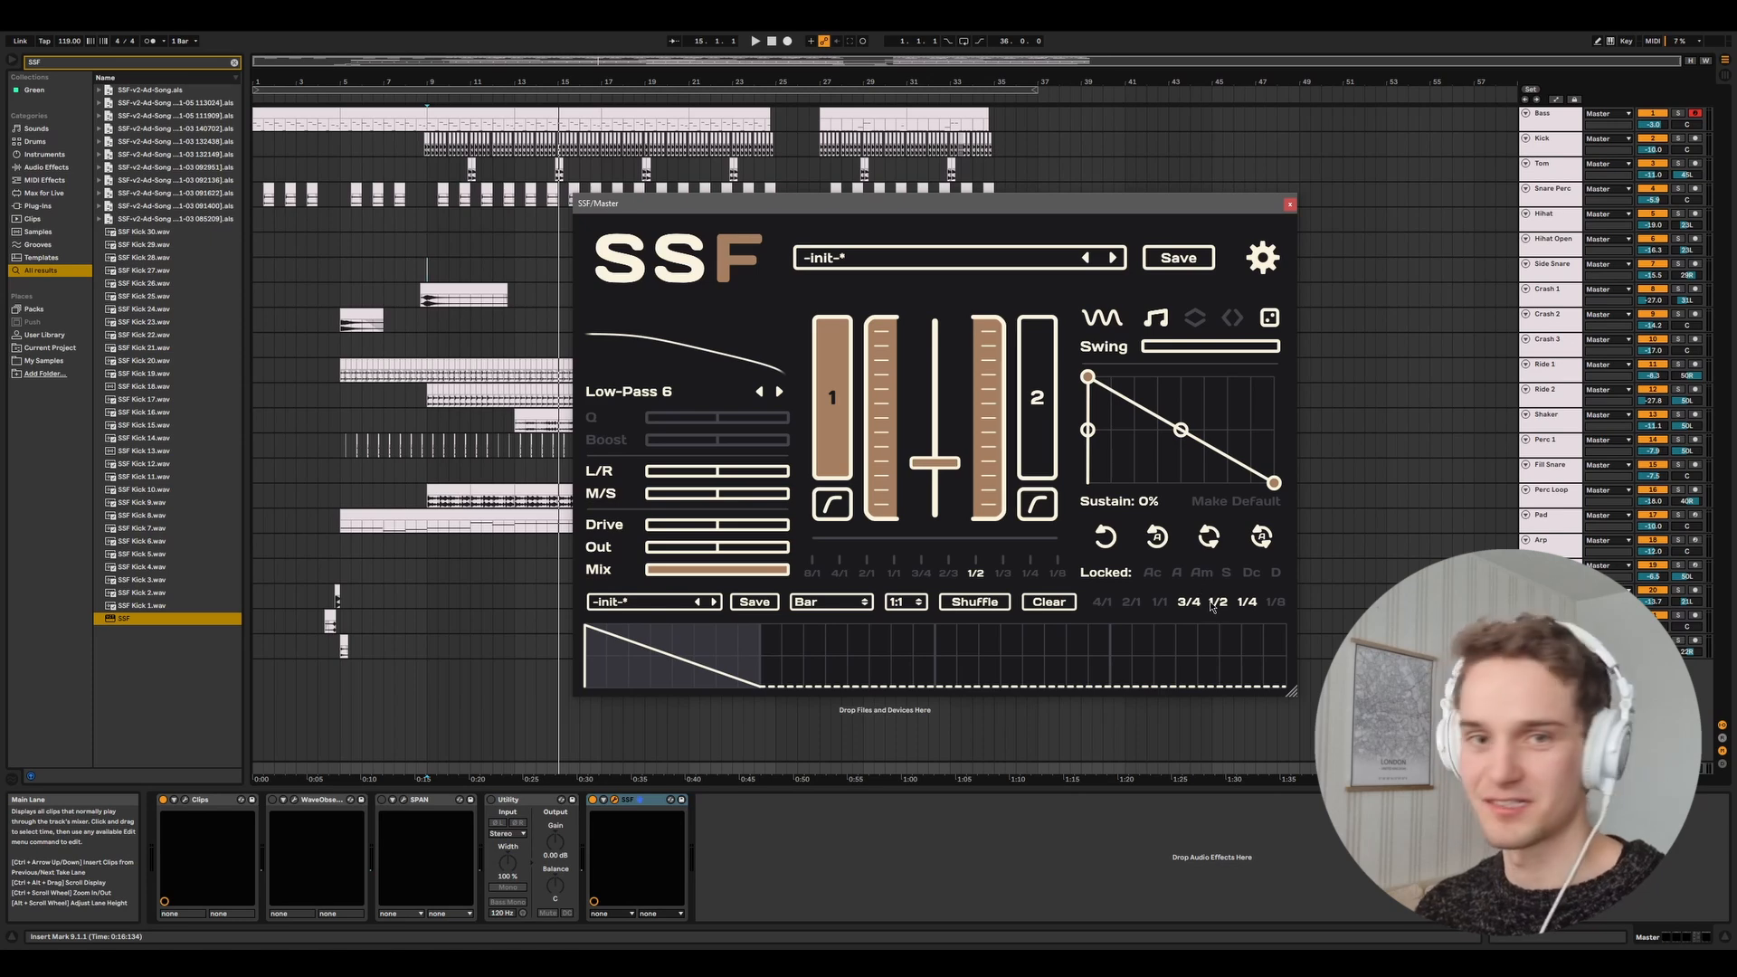
drag(1212, 606, 993, 657)
drag(1047, 665, 1149, 664)
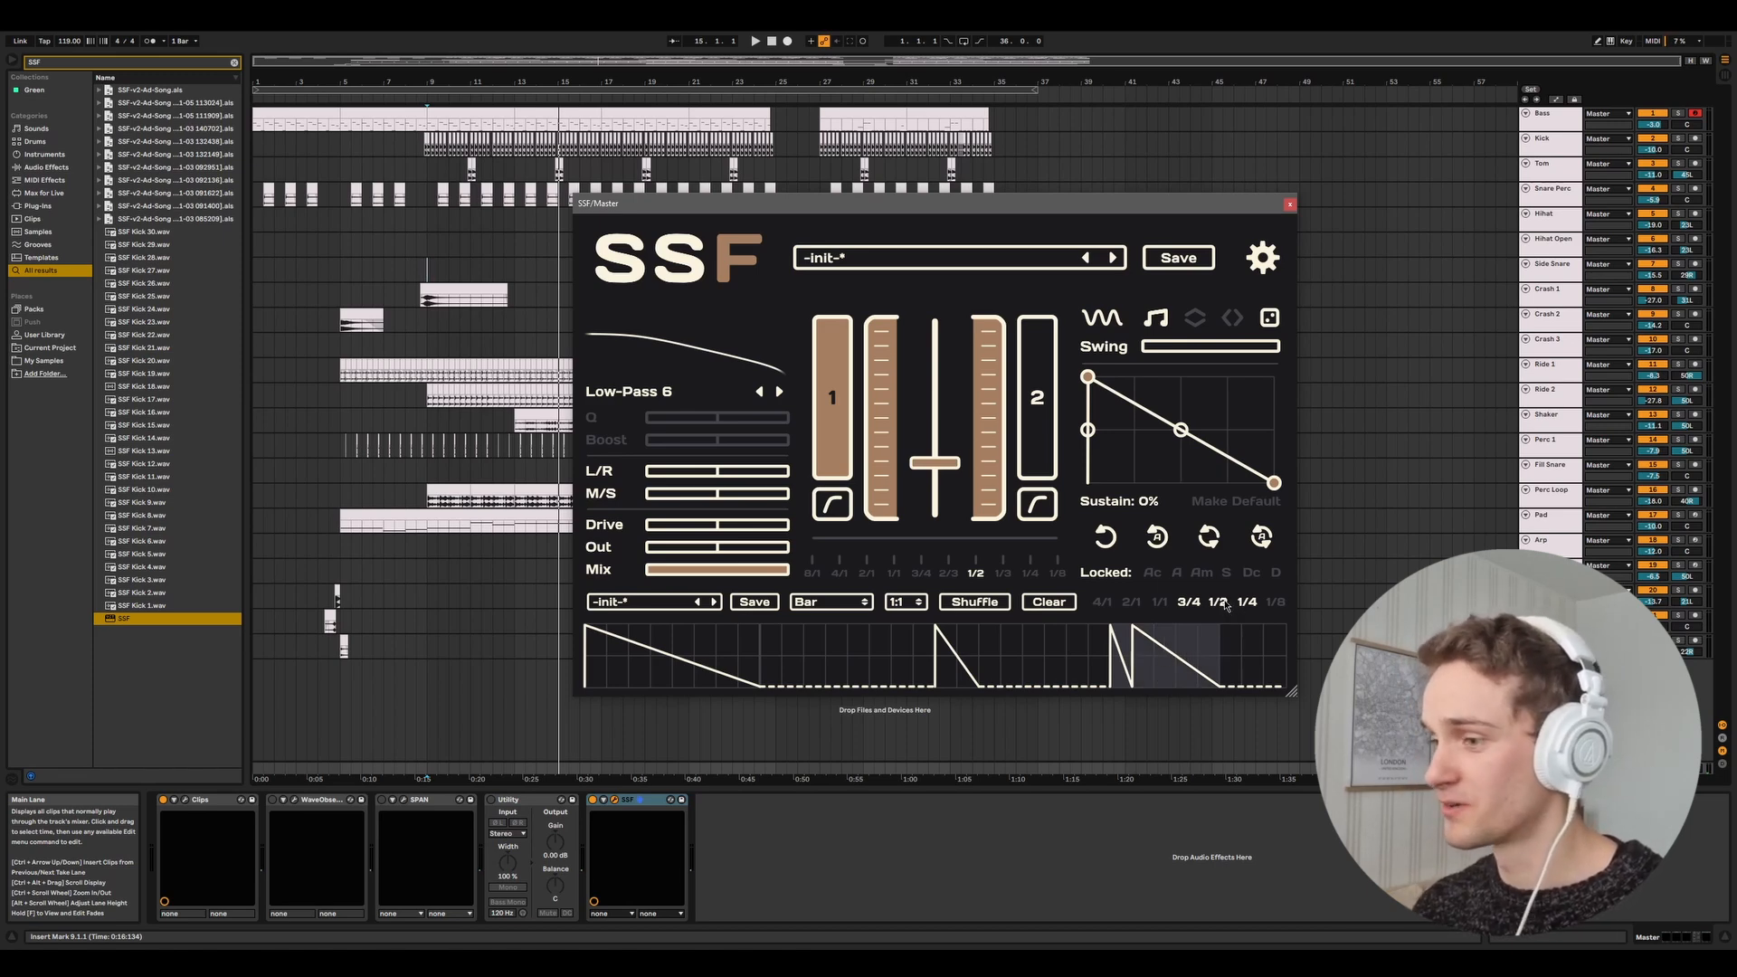
click(758, 650)
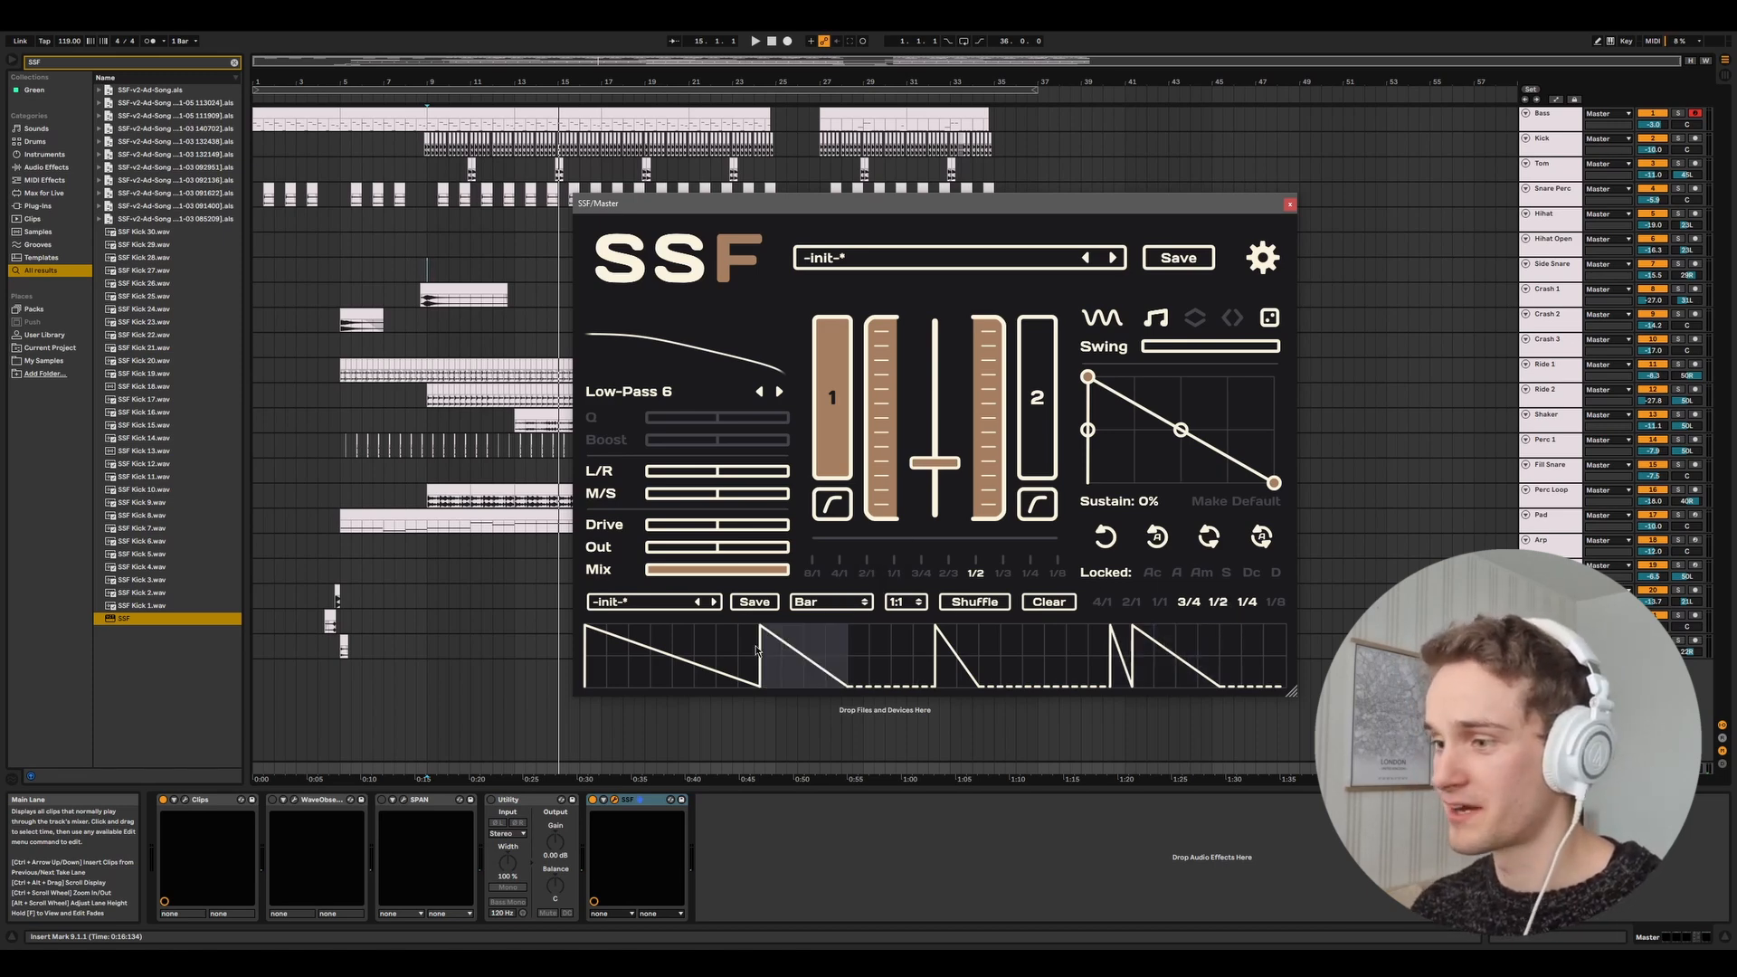
click(1233, 663)
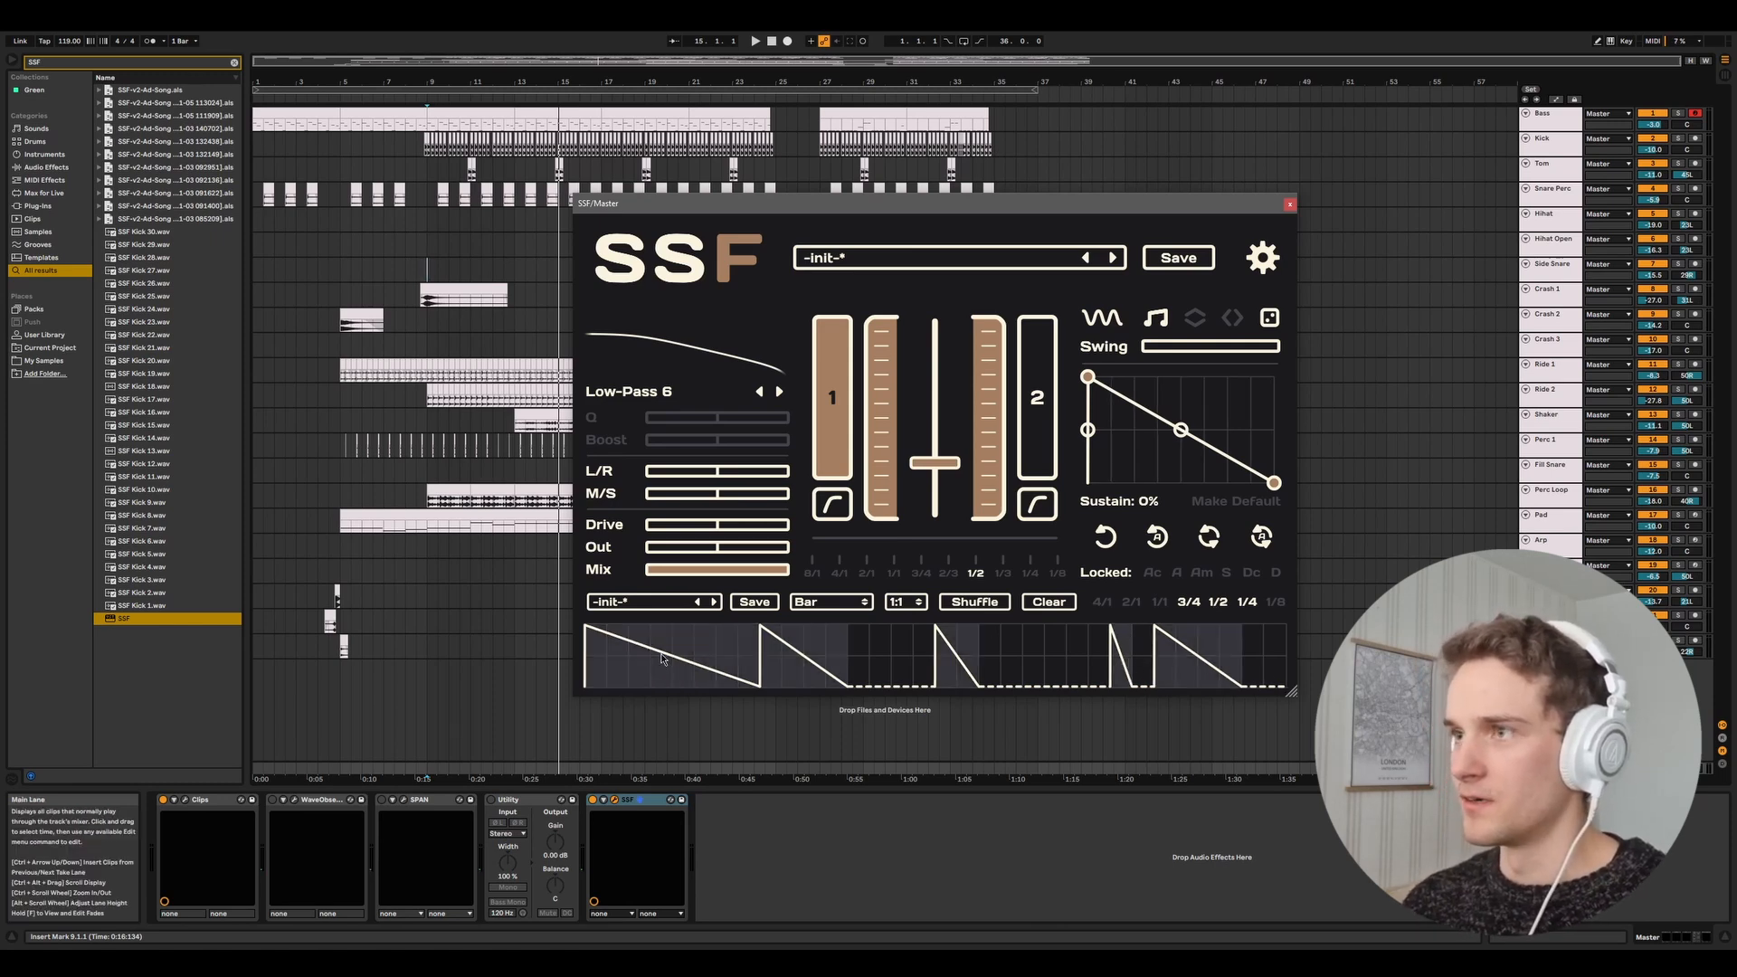
Delete all pattern segments and lay out 1/2, 1/4, 1/4 and 1/2 segments back to back from the pattern's start.
key(ctrl+a)
key(Delete)
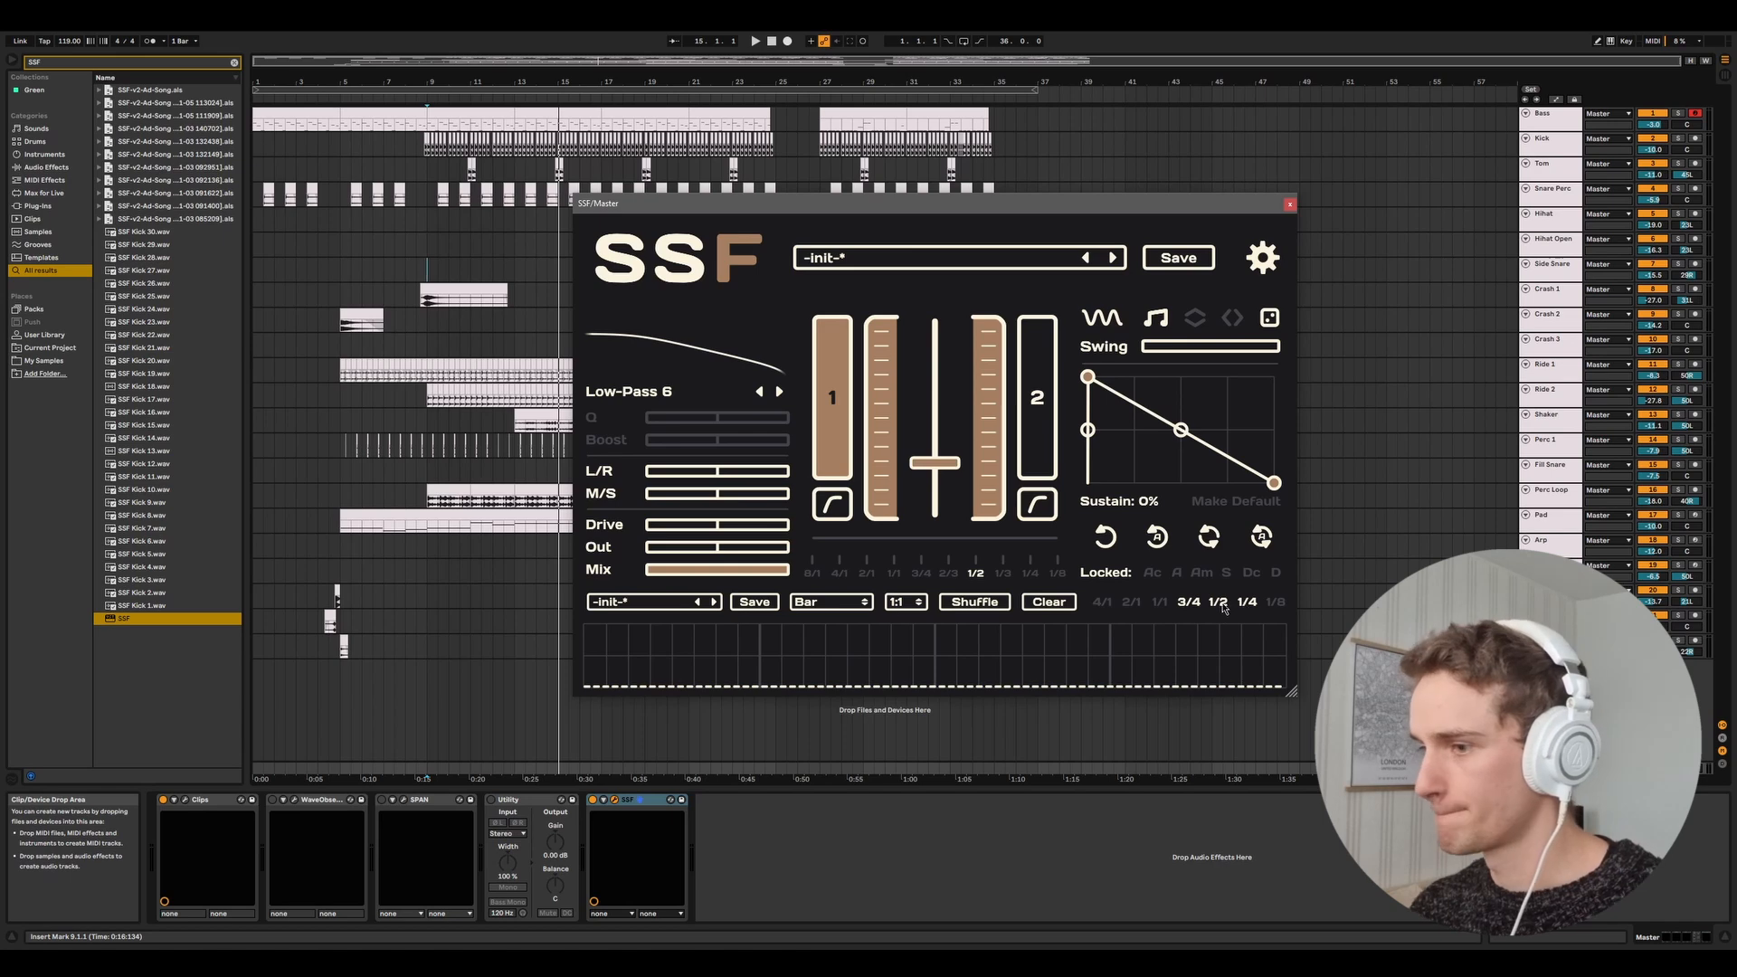
click(602, 649)
click(695, 649)
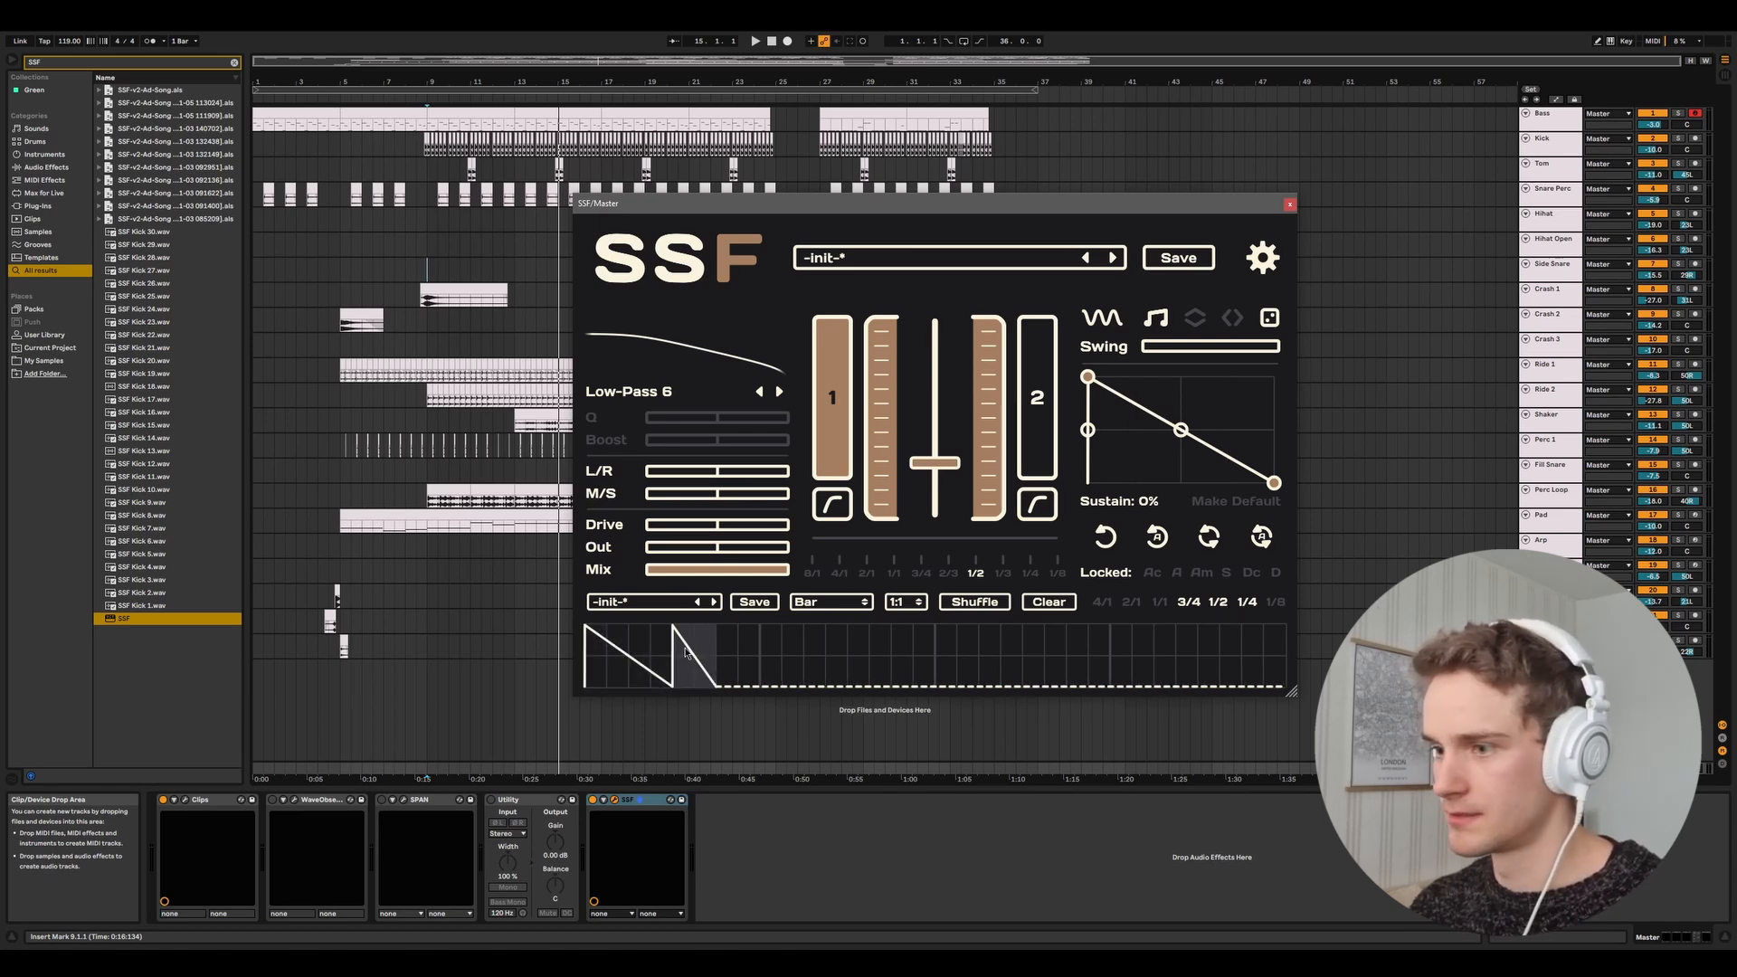
click(738, 650)
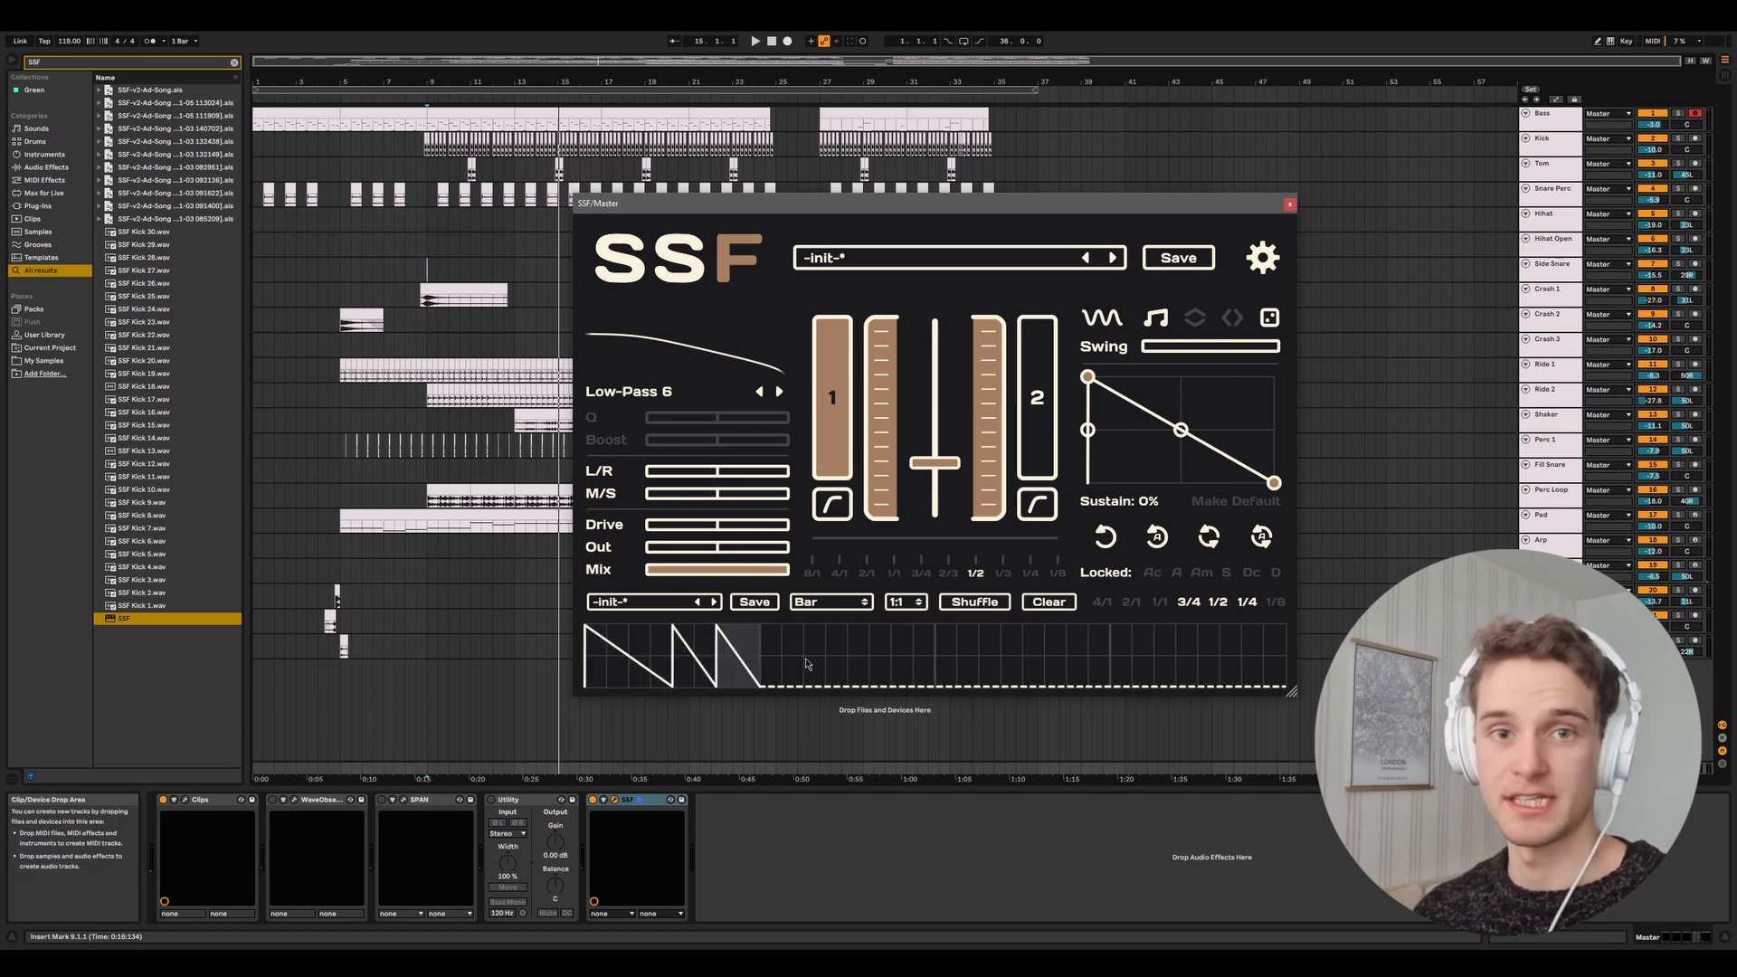
click(758, 640)
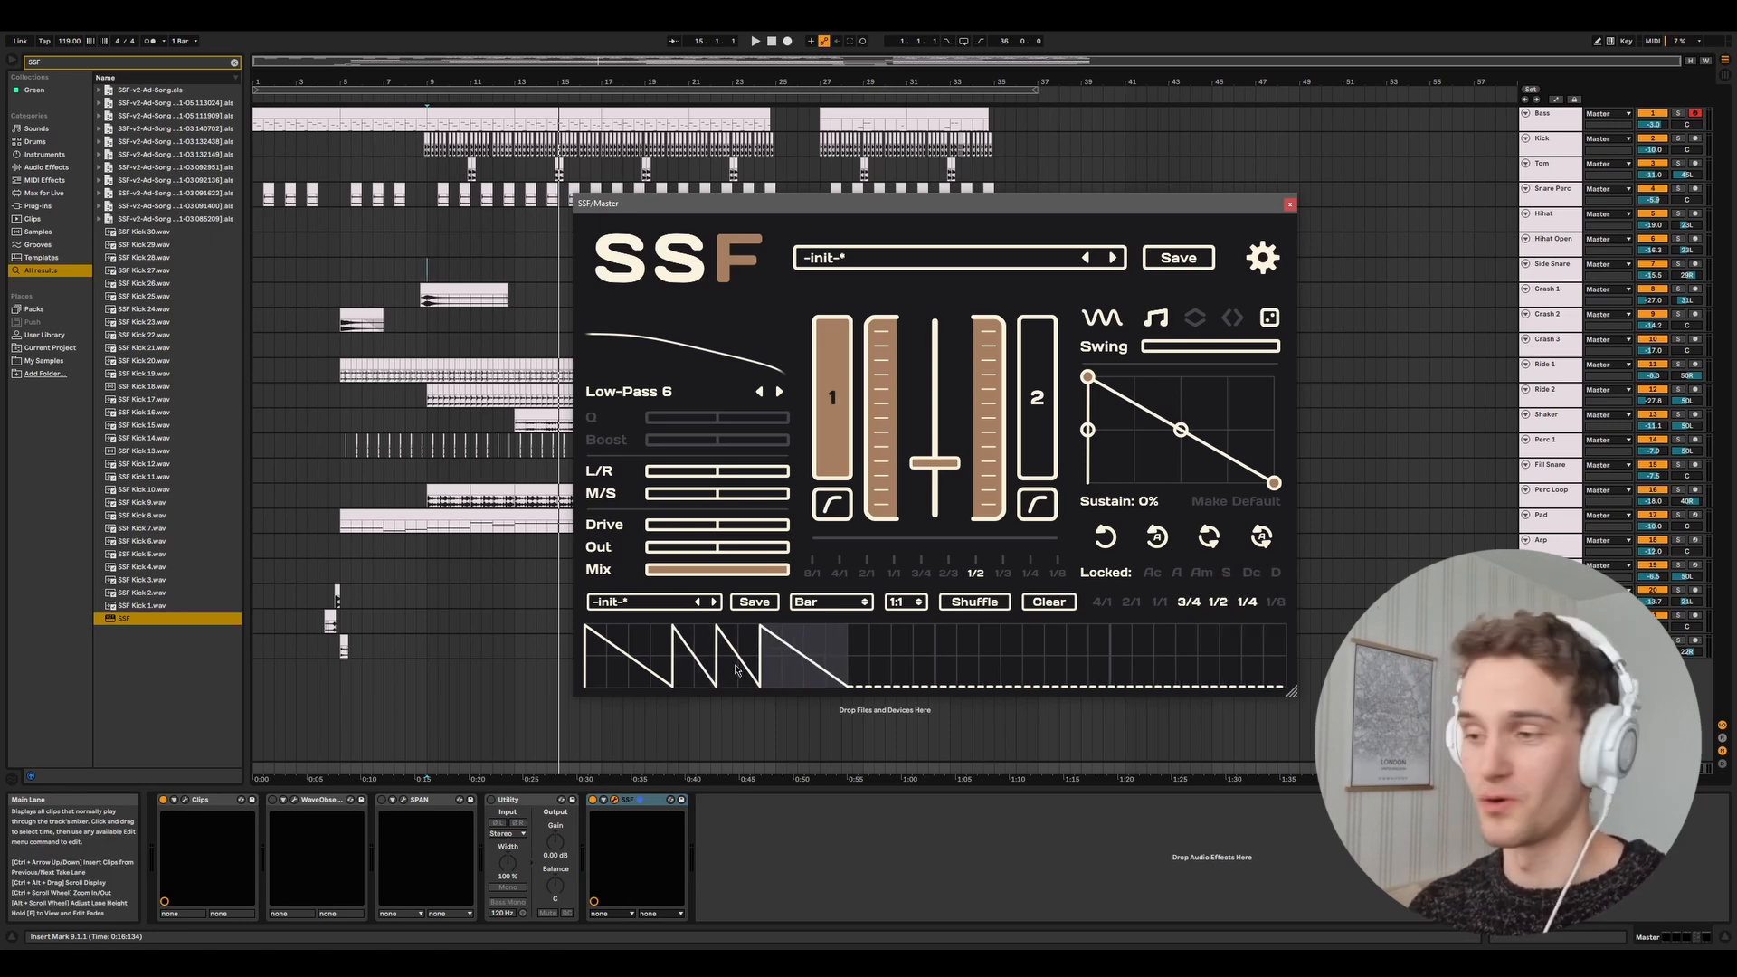
Place a 1/4 segment after the pattern's last 1/2 segment and try a concave decay on the second 1/4 segment.
click(858, 662)
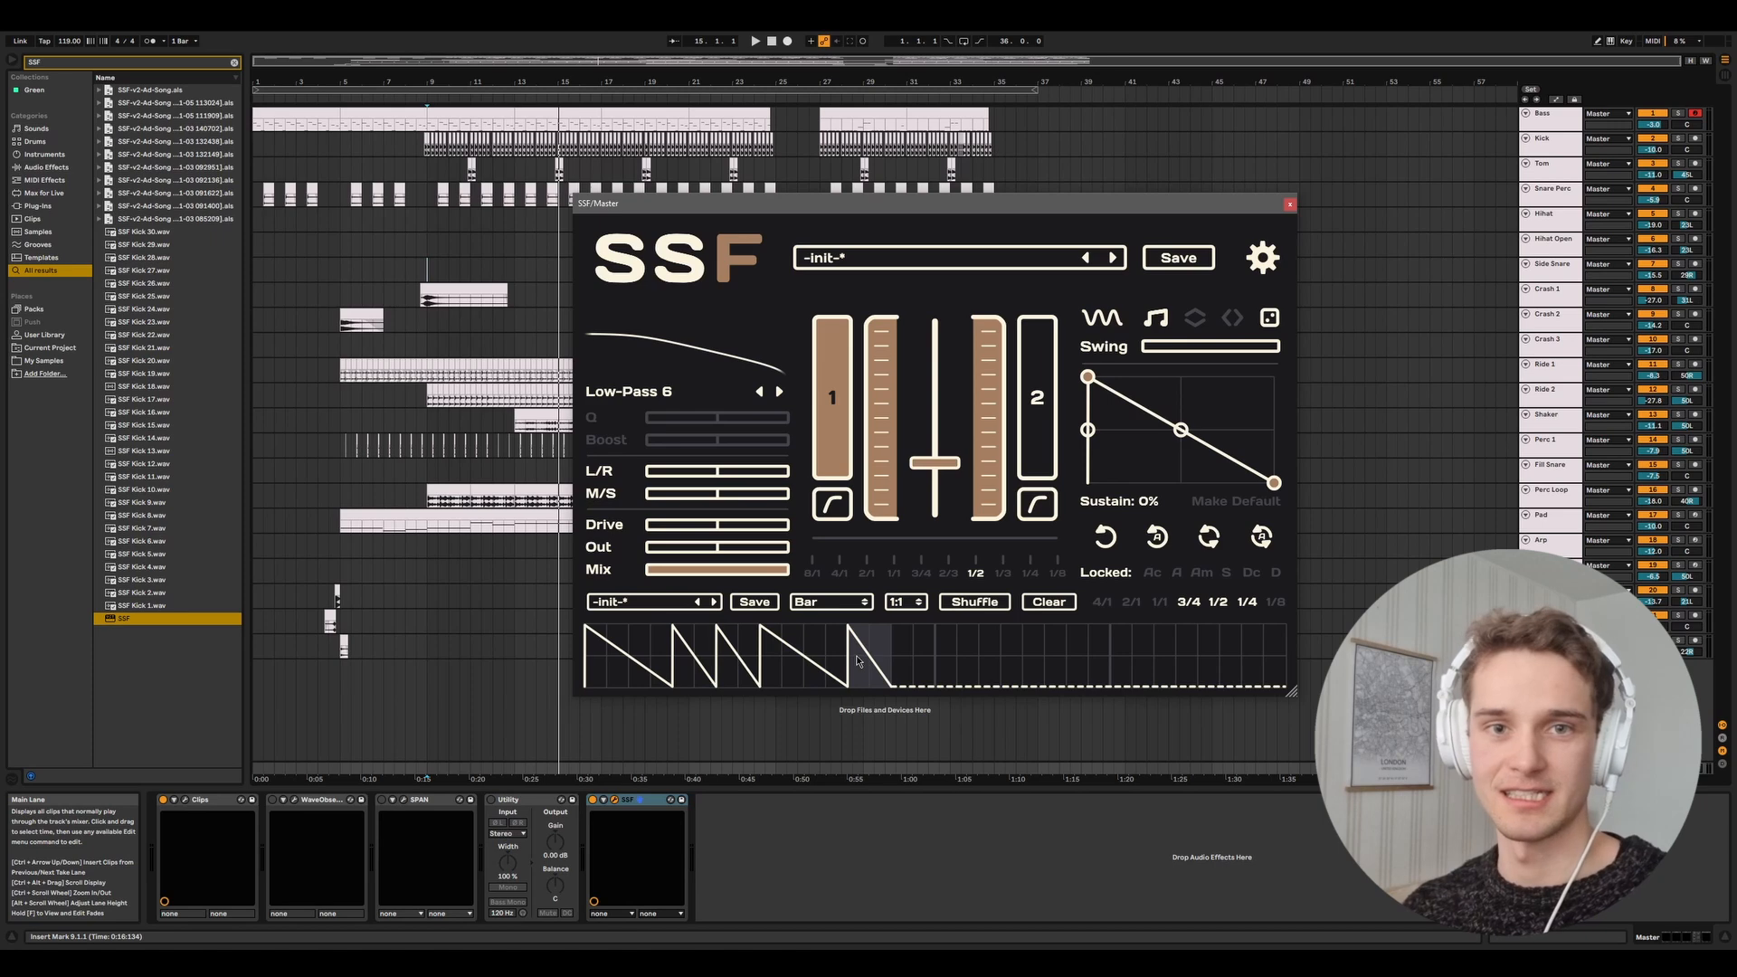
right_click(899, 657)
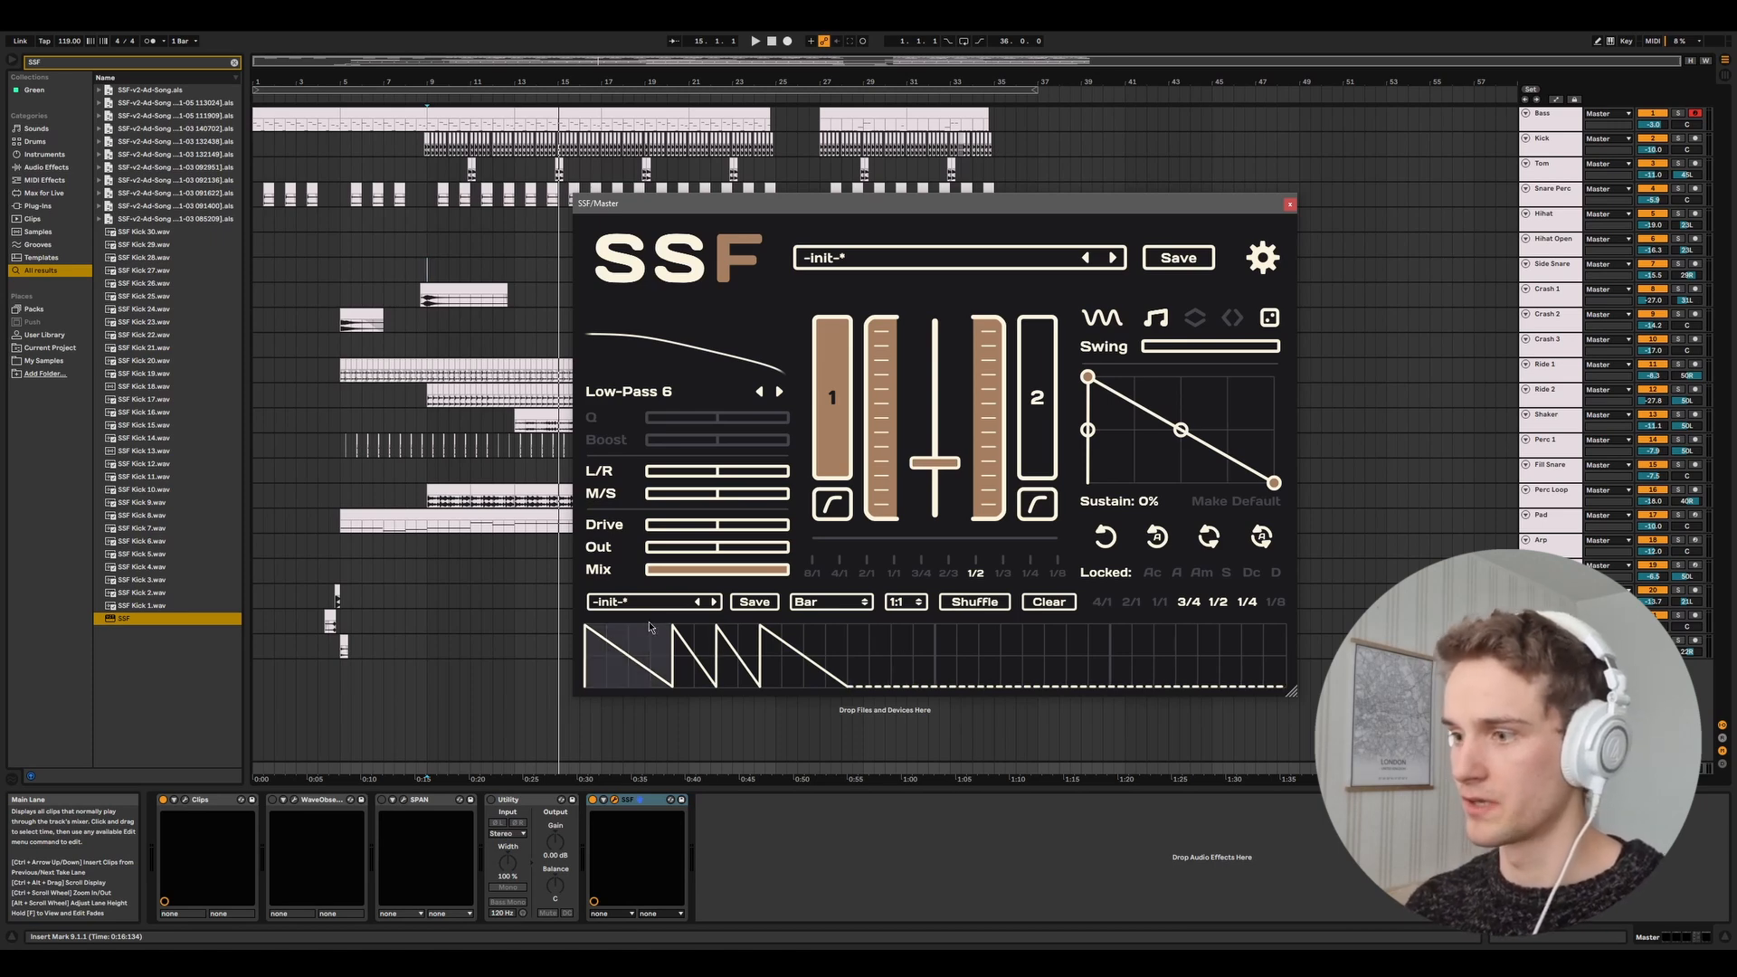
mouse_move(735, 658)
mouse_down()
mouse_move(764, 630)
mouse_move(758, 650)
mouse_up()
click(854, 669)
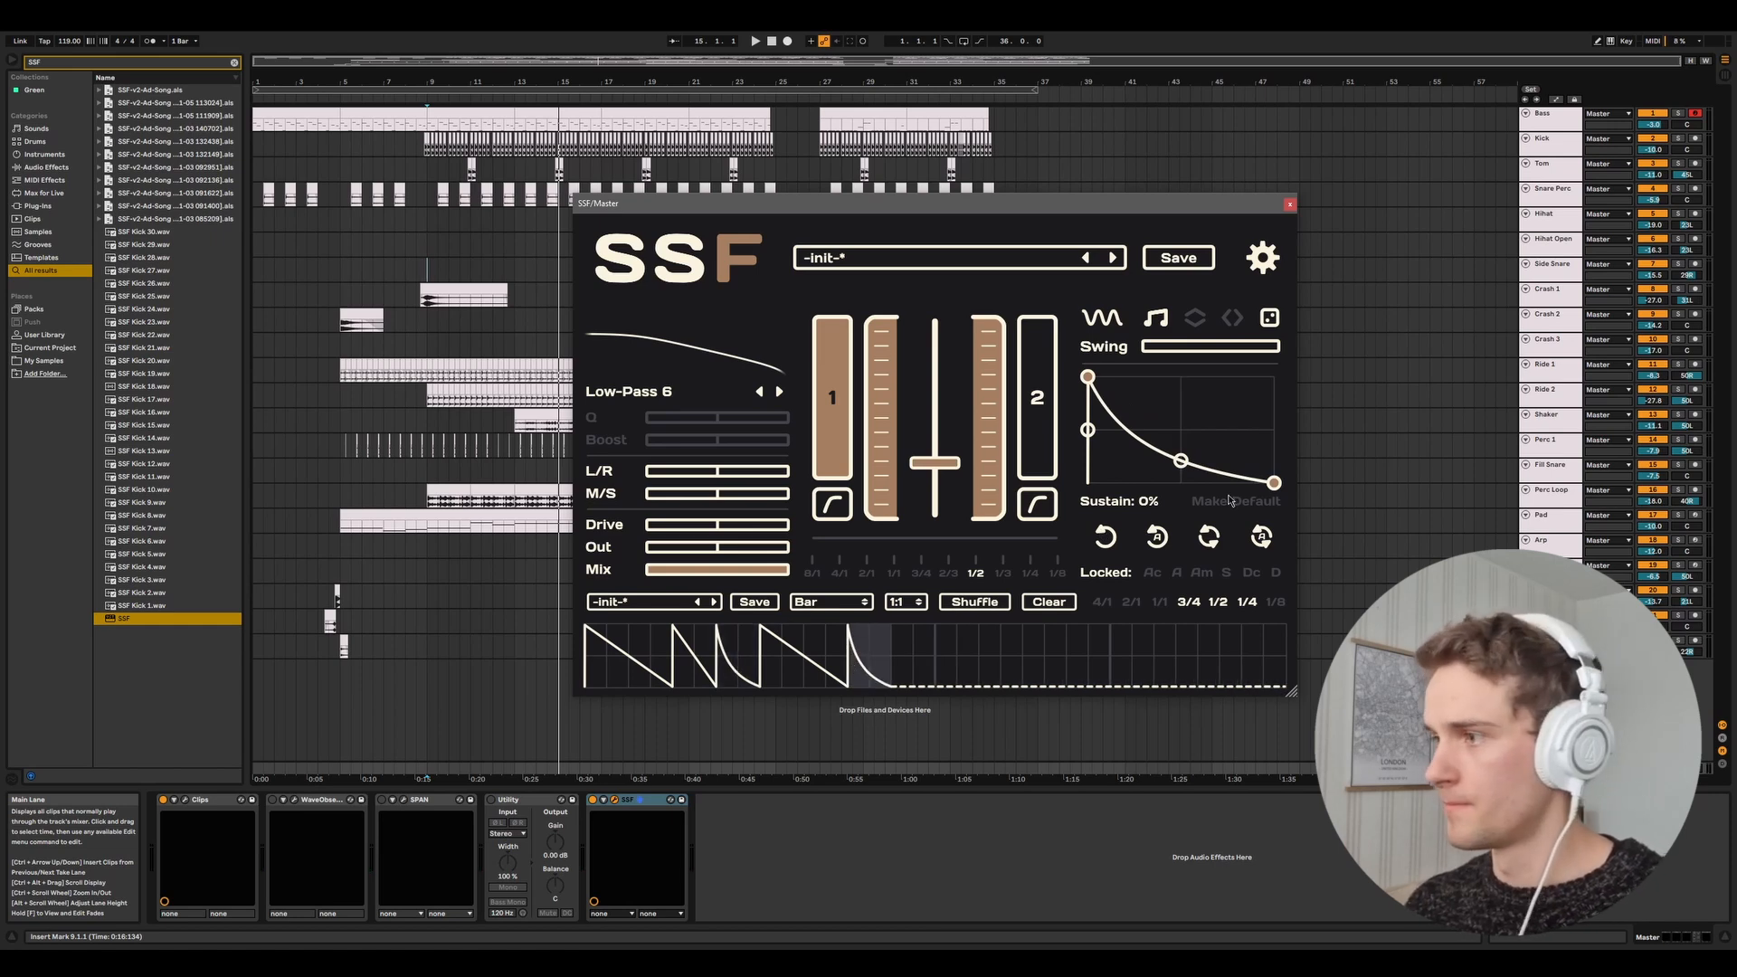
click(726, 676)
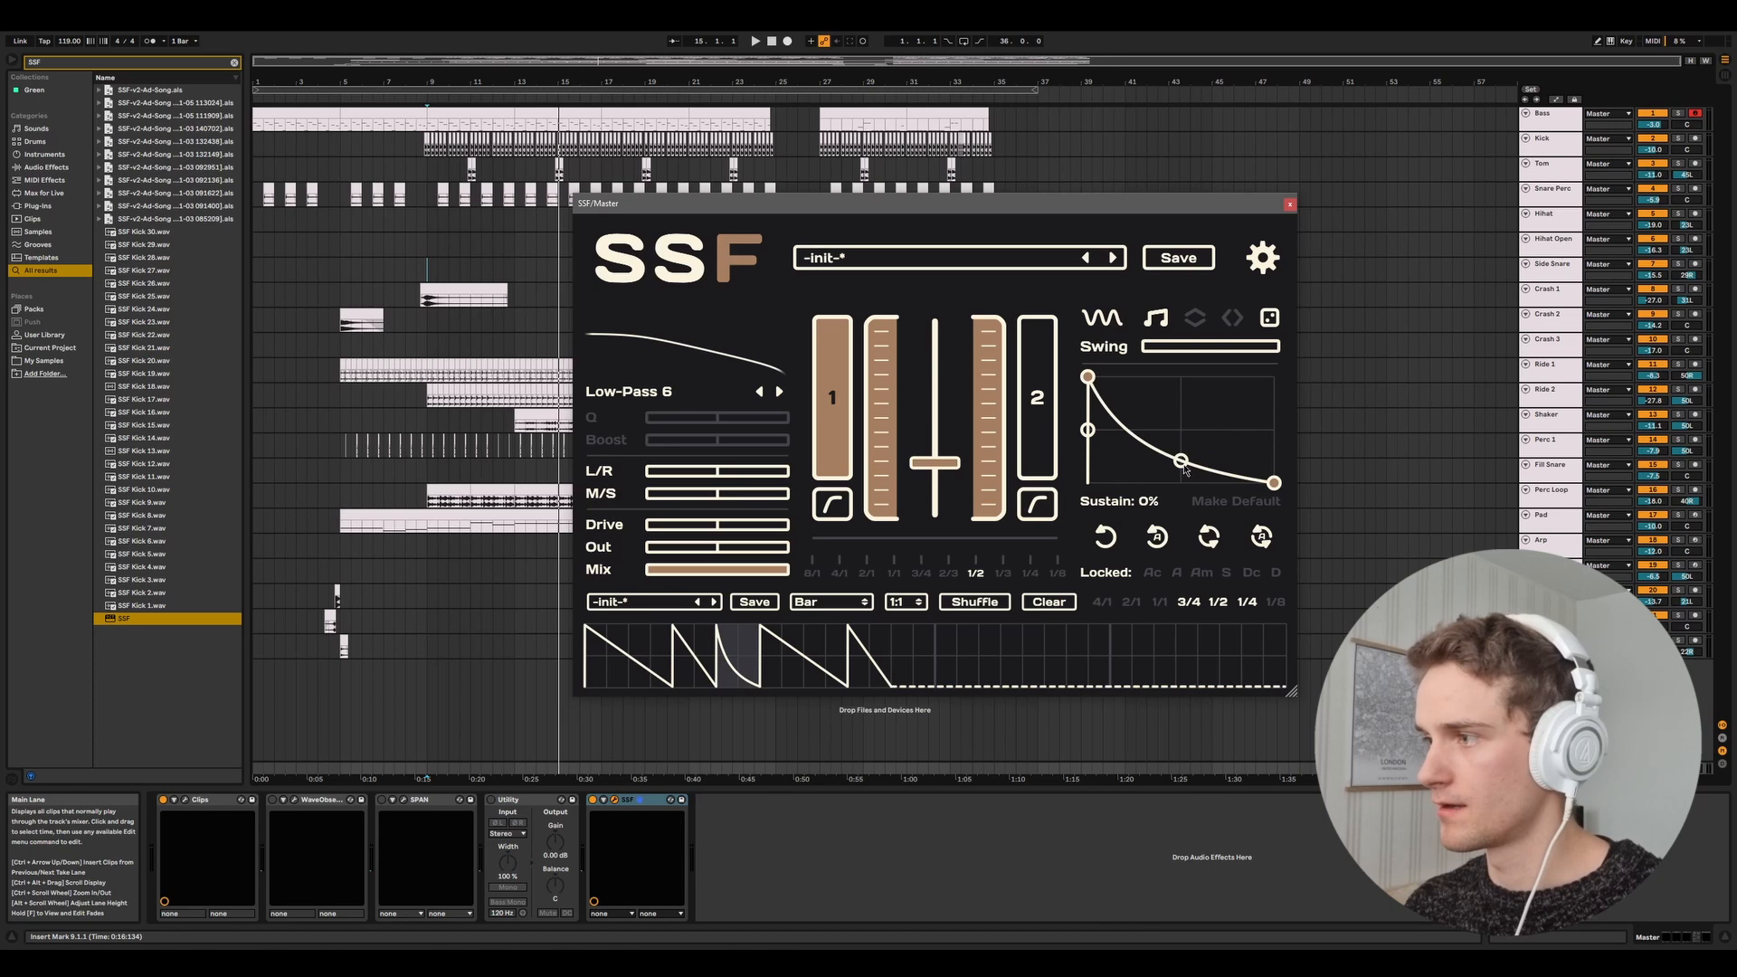
drag(1185, 469, 1181, 433)
Add another 1/4 segment and fill the rest of the pattern with four duplicated 1/2 segments.
click(874, 646)
click(891, 652)
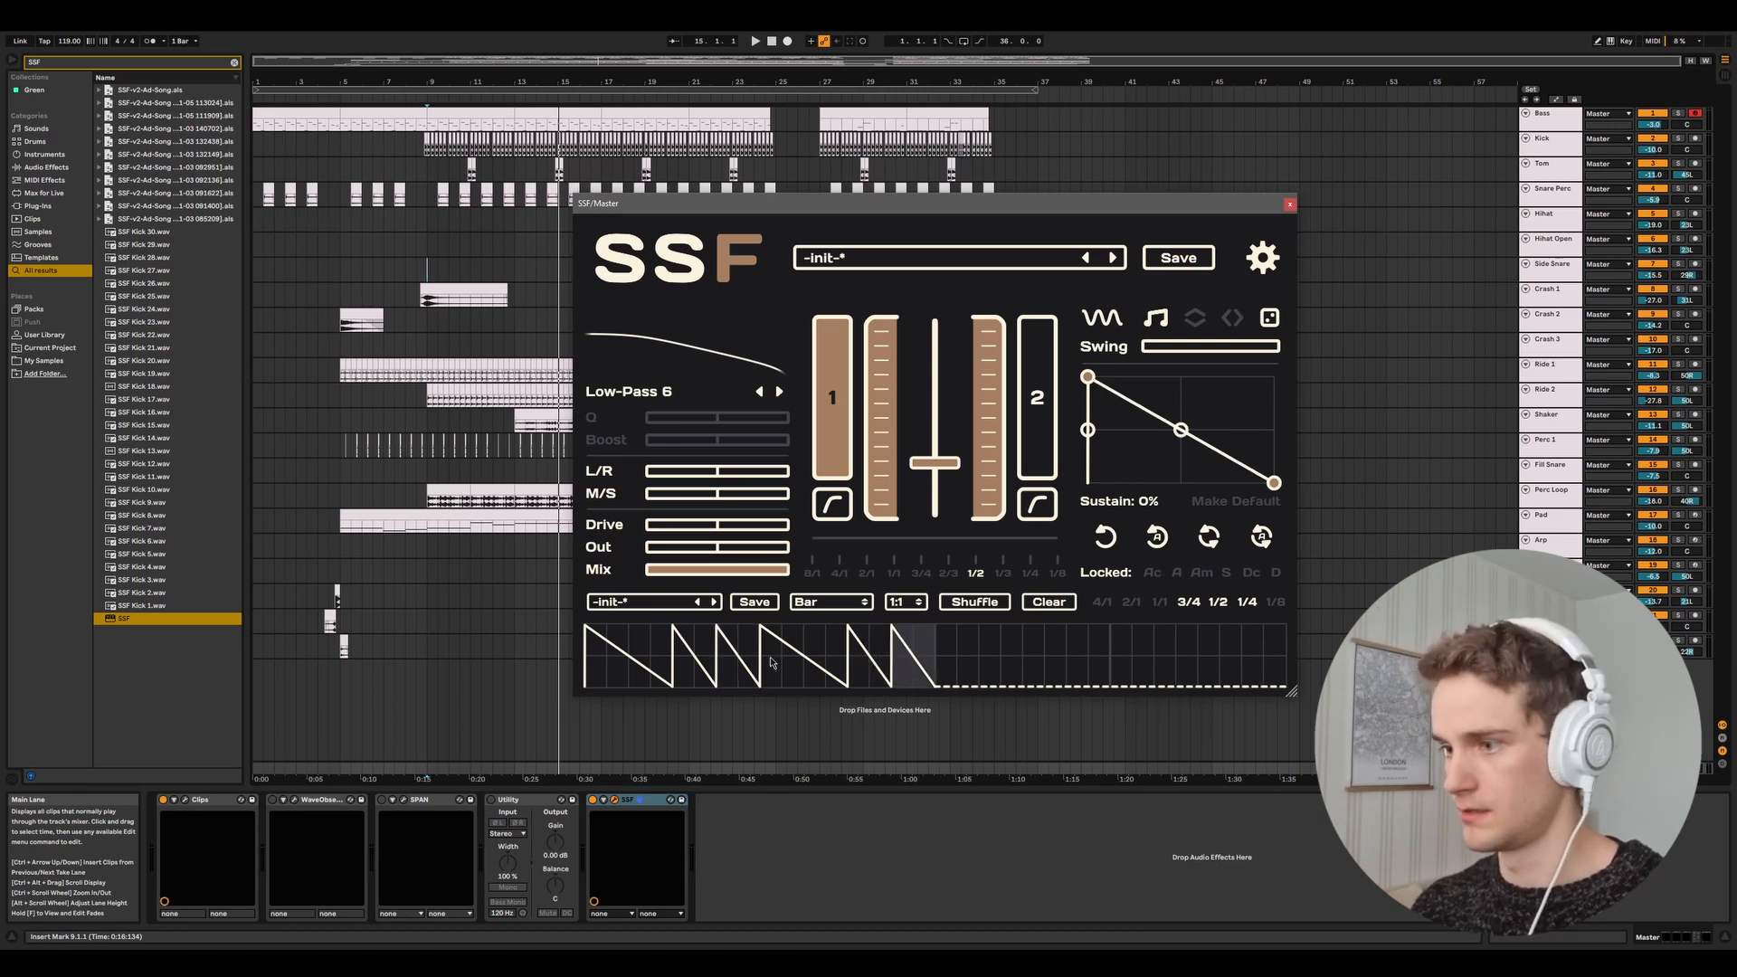
click(943, 661)
key(ctrl+d)
key(ctrl+d)
key(ctrl+d)
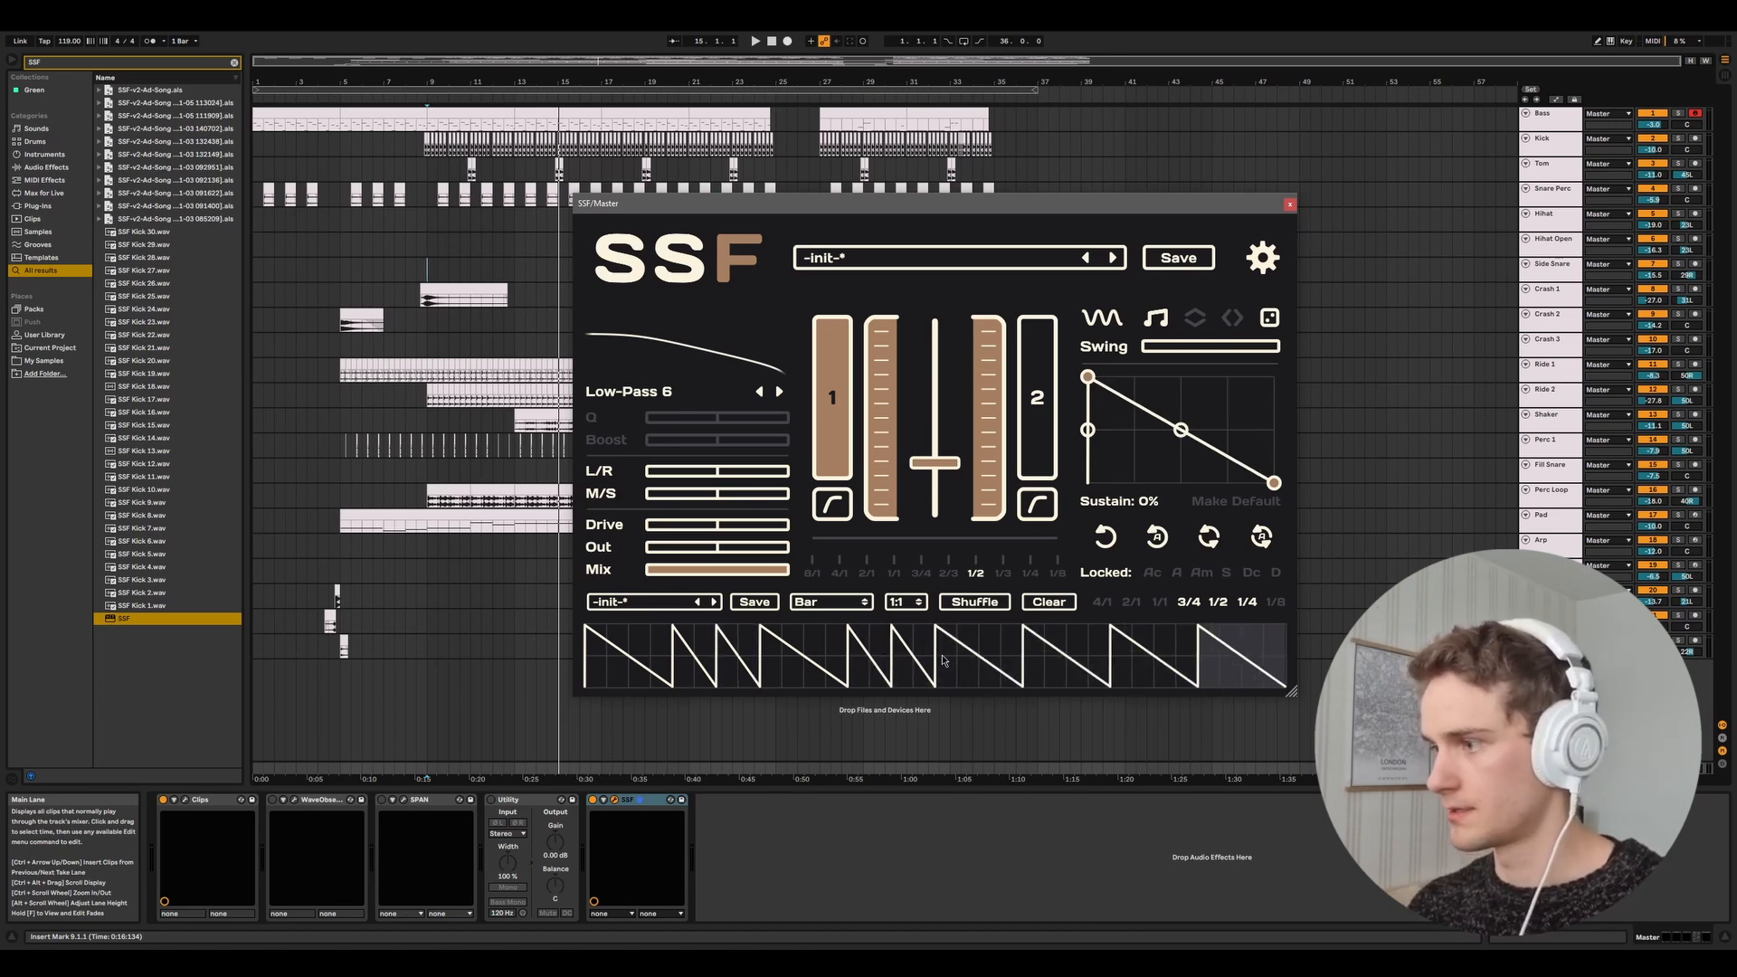
Play the song from bar 9 to hear the filled pattern.
click(770, 41)
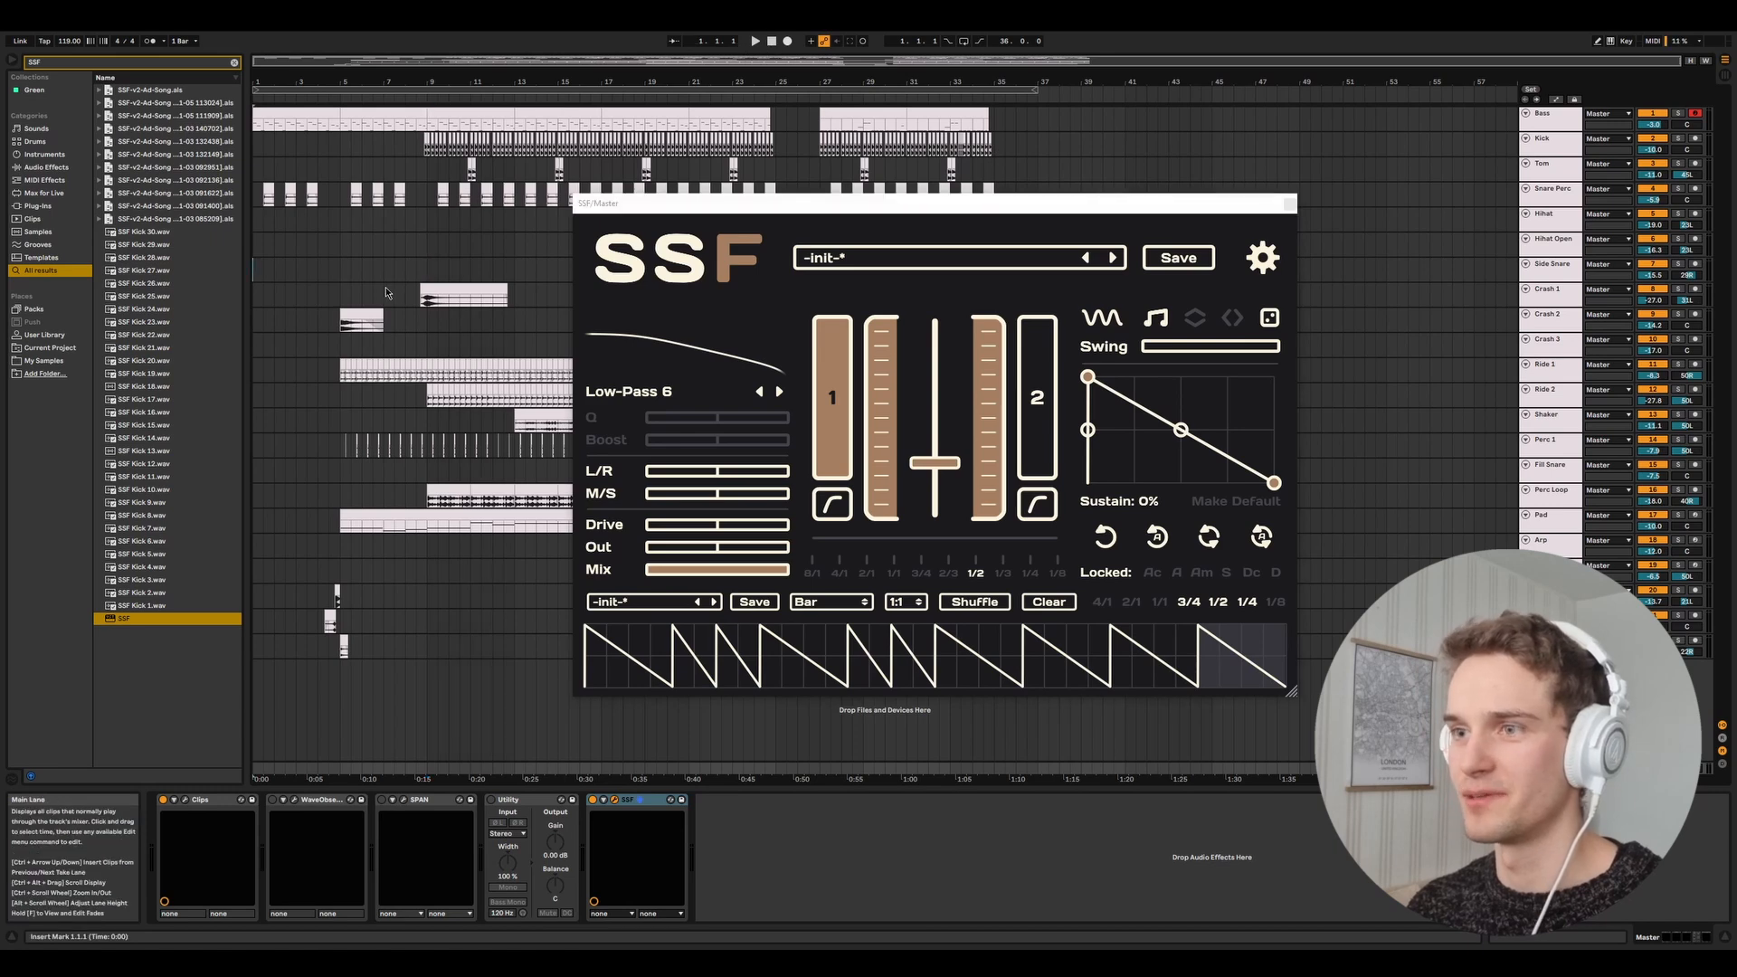
click(425, 268)
key(space)
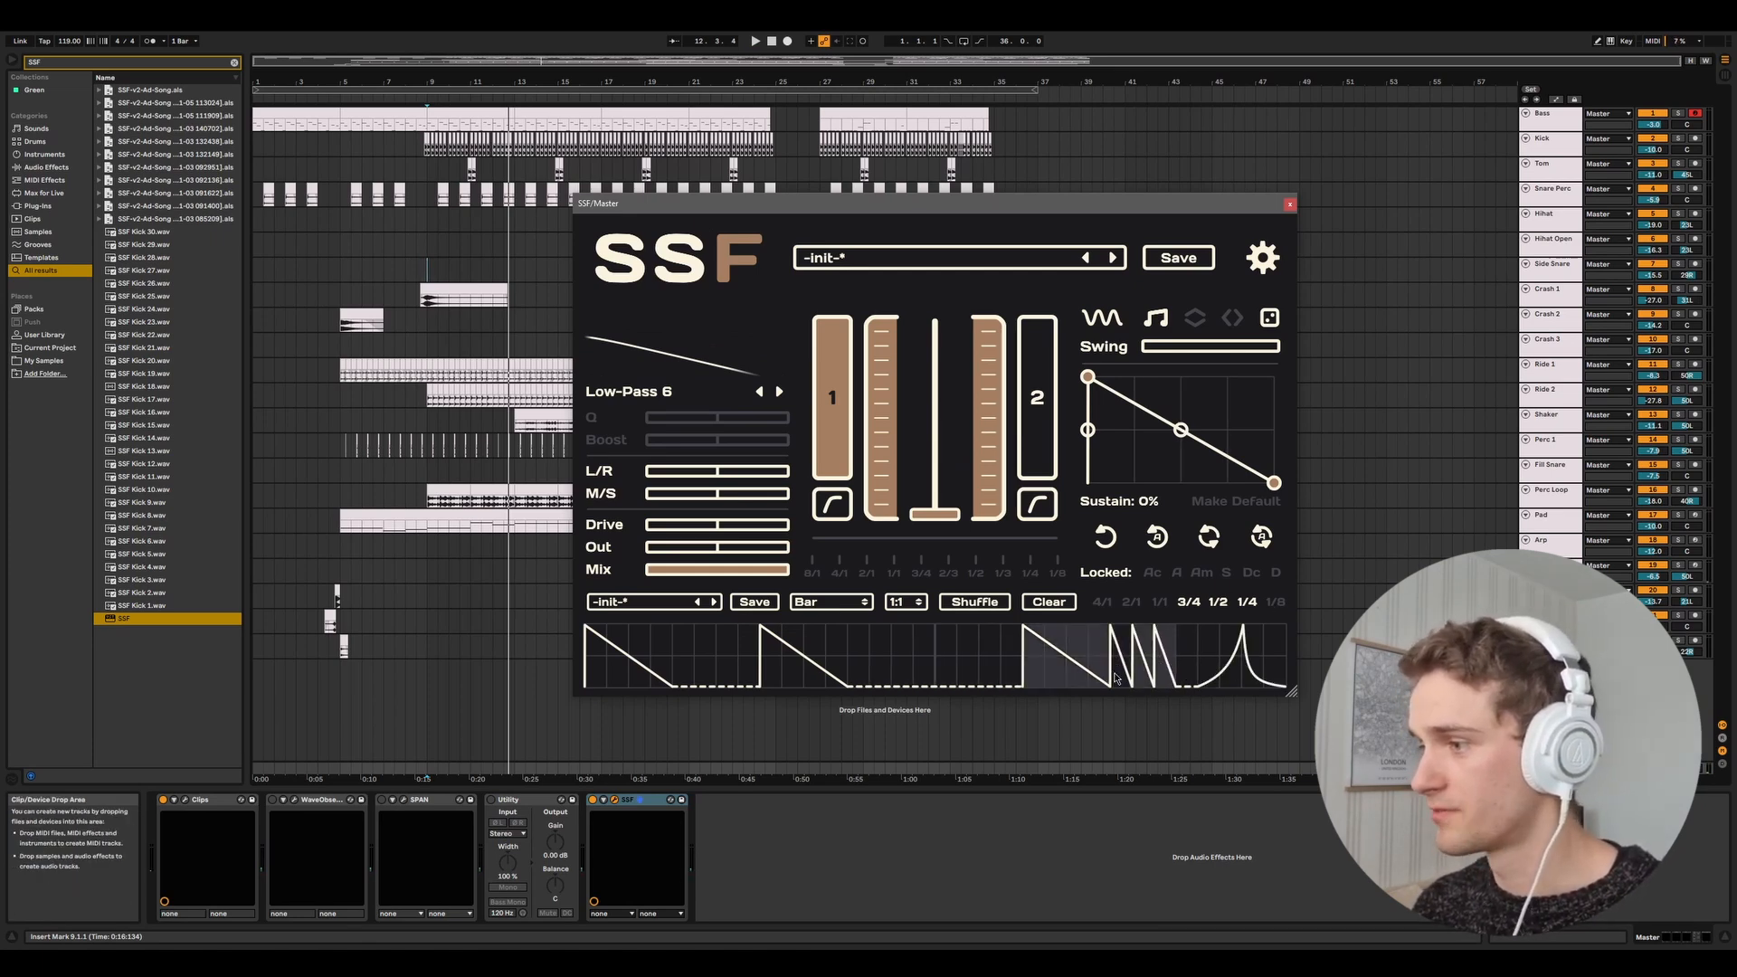
Try bending the decay and shifting the peak of the three short segments together, and undo the changes.
drag(1180, 429, 1192, 402)
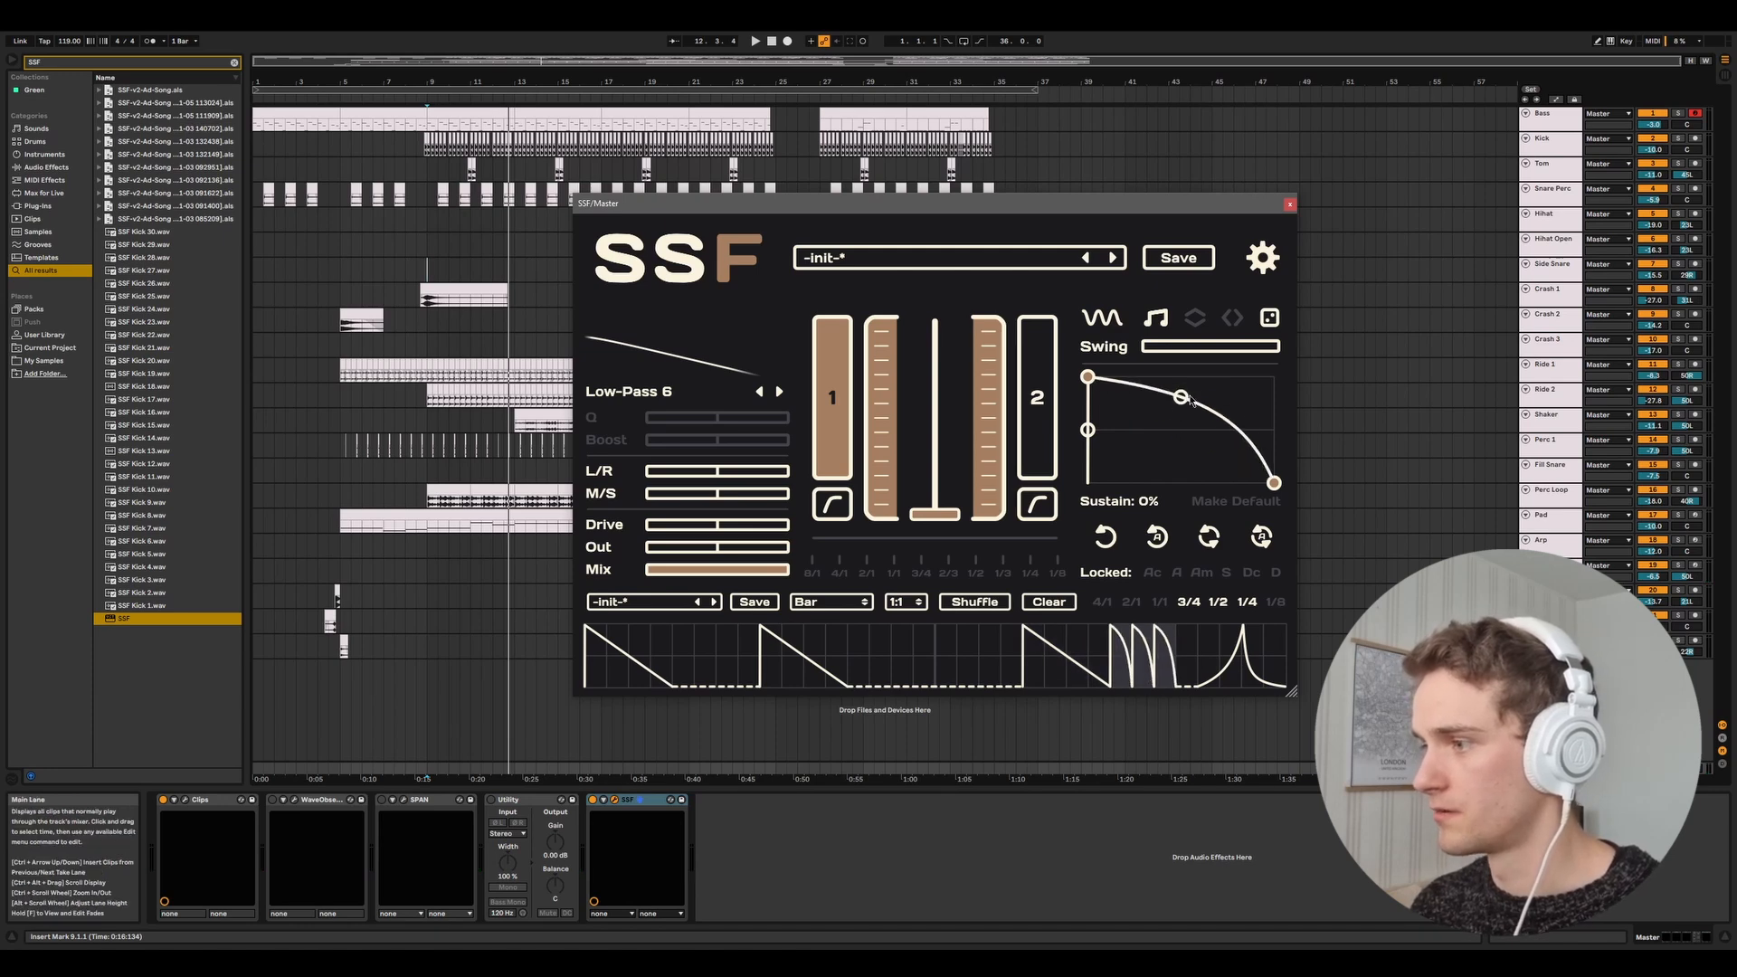
drag(1088, 377, 1239, 372)
key(ctrl+z)
key(ctrl+z)
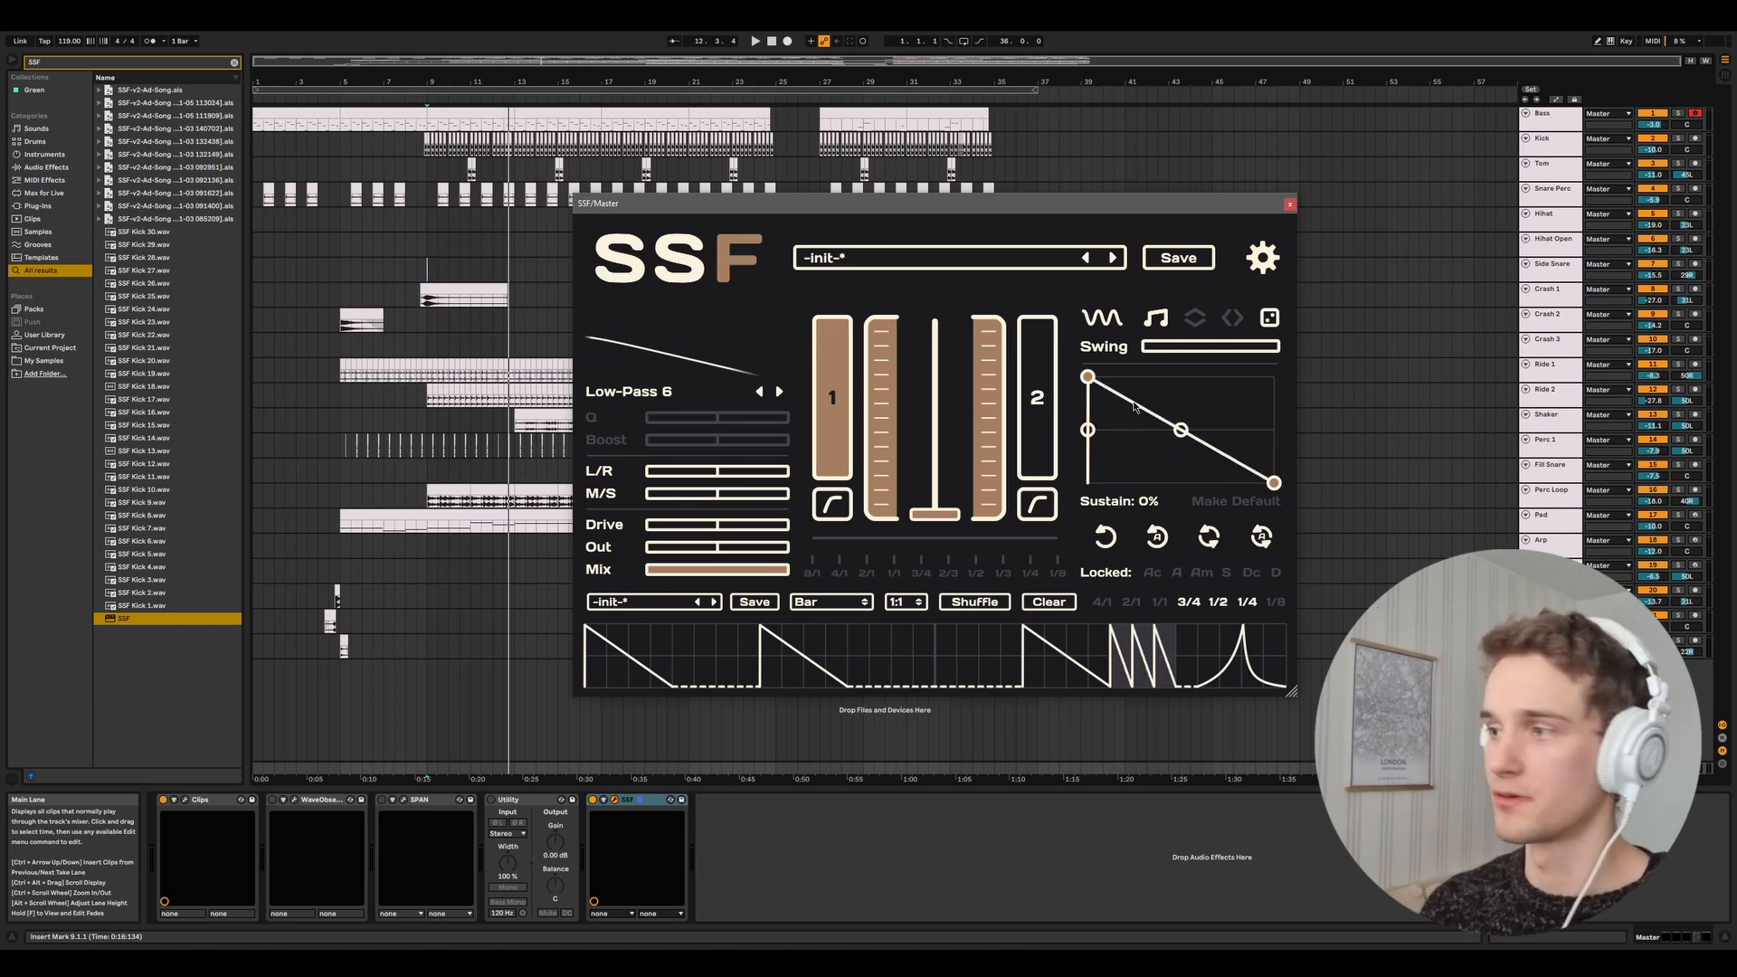
mouse_move(1088, 377)
mouse_down()
mouse_move(1276, 373)
mouse_move(1089, 378)
mouse_up()
key(ctrl+z)
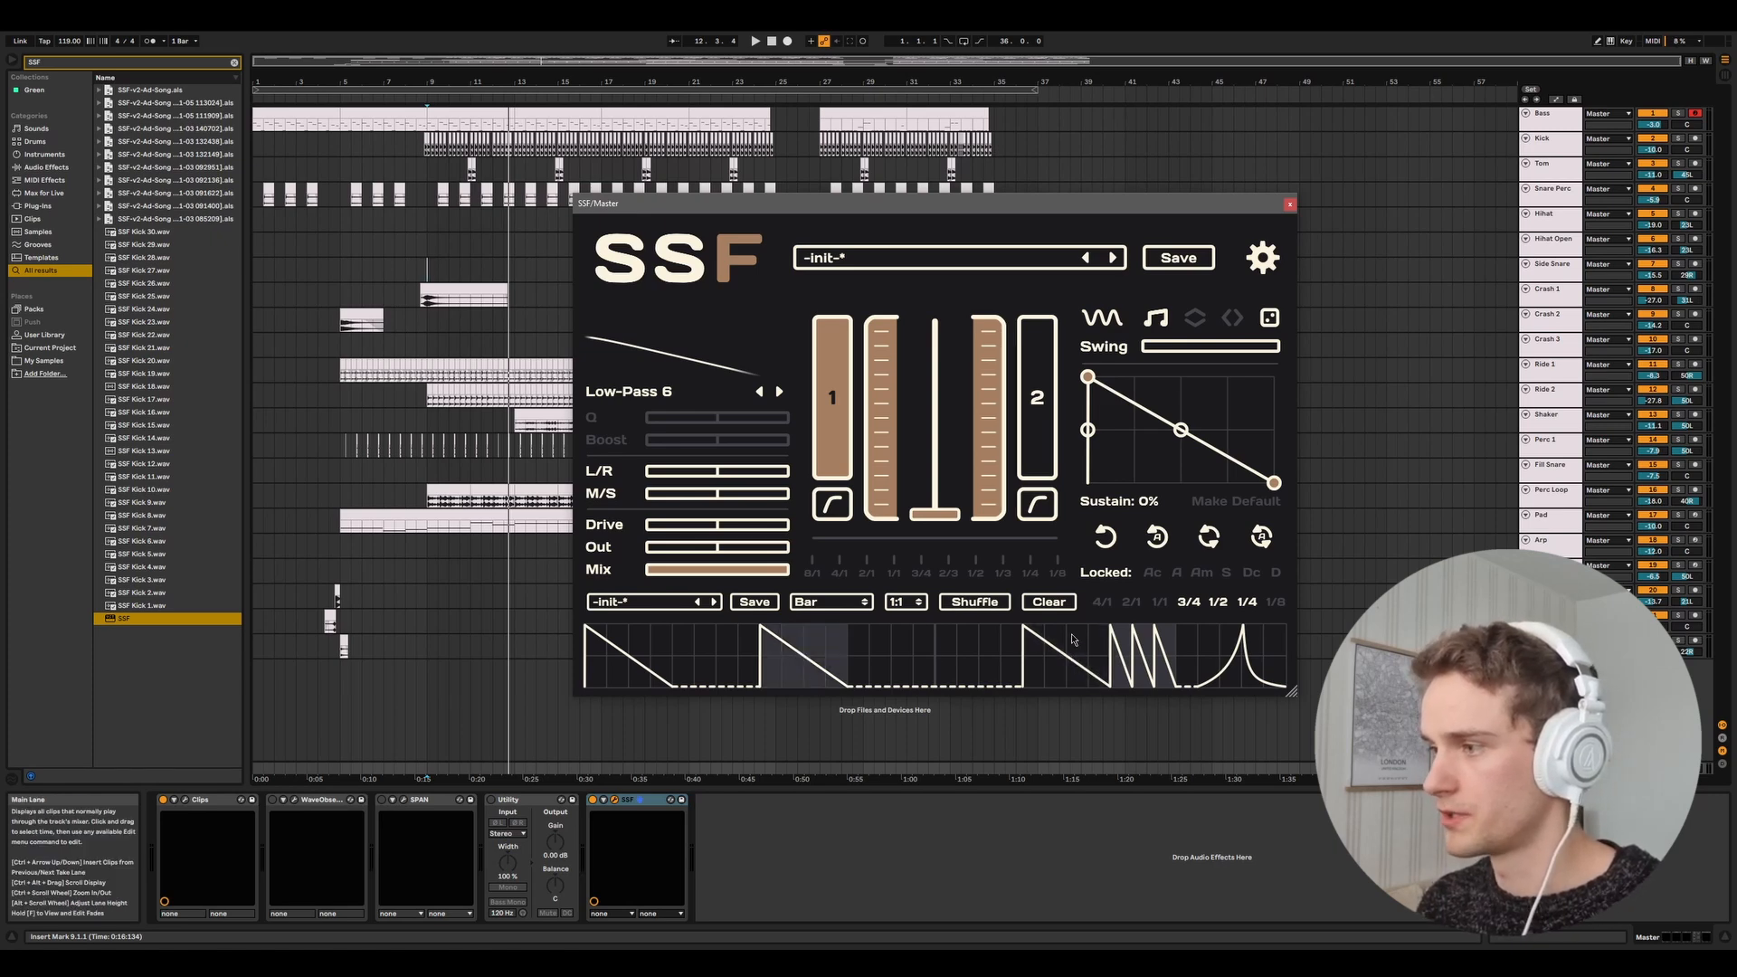
Move the later 1/2 segments forward so three sit back to back at the pattern's start, and select the last segment.
drag(1127, 660, 791, 666)
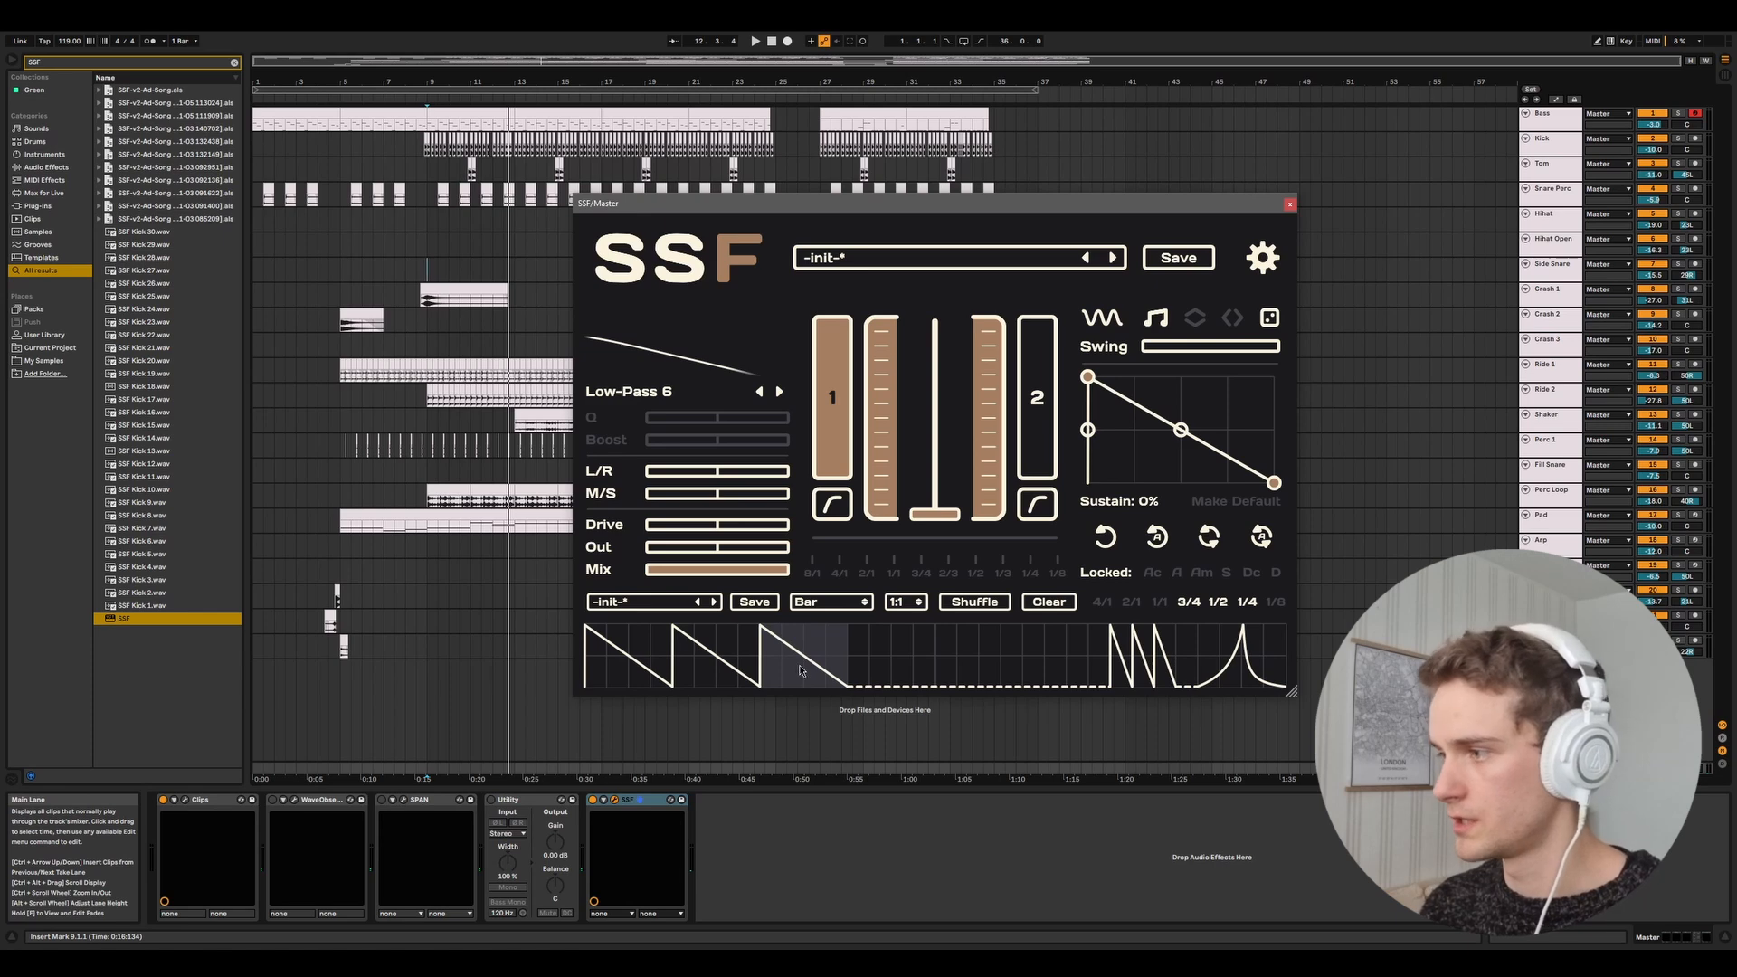
click(1241, 656)
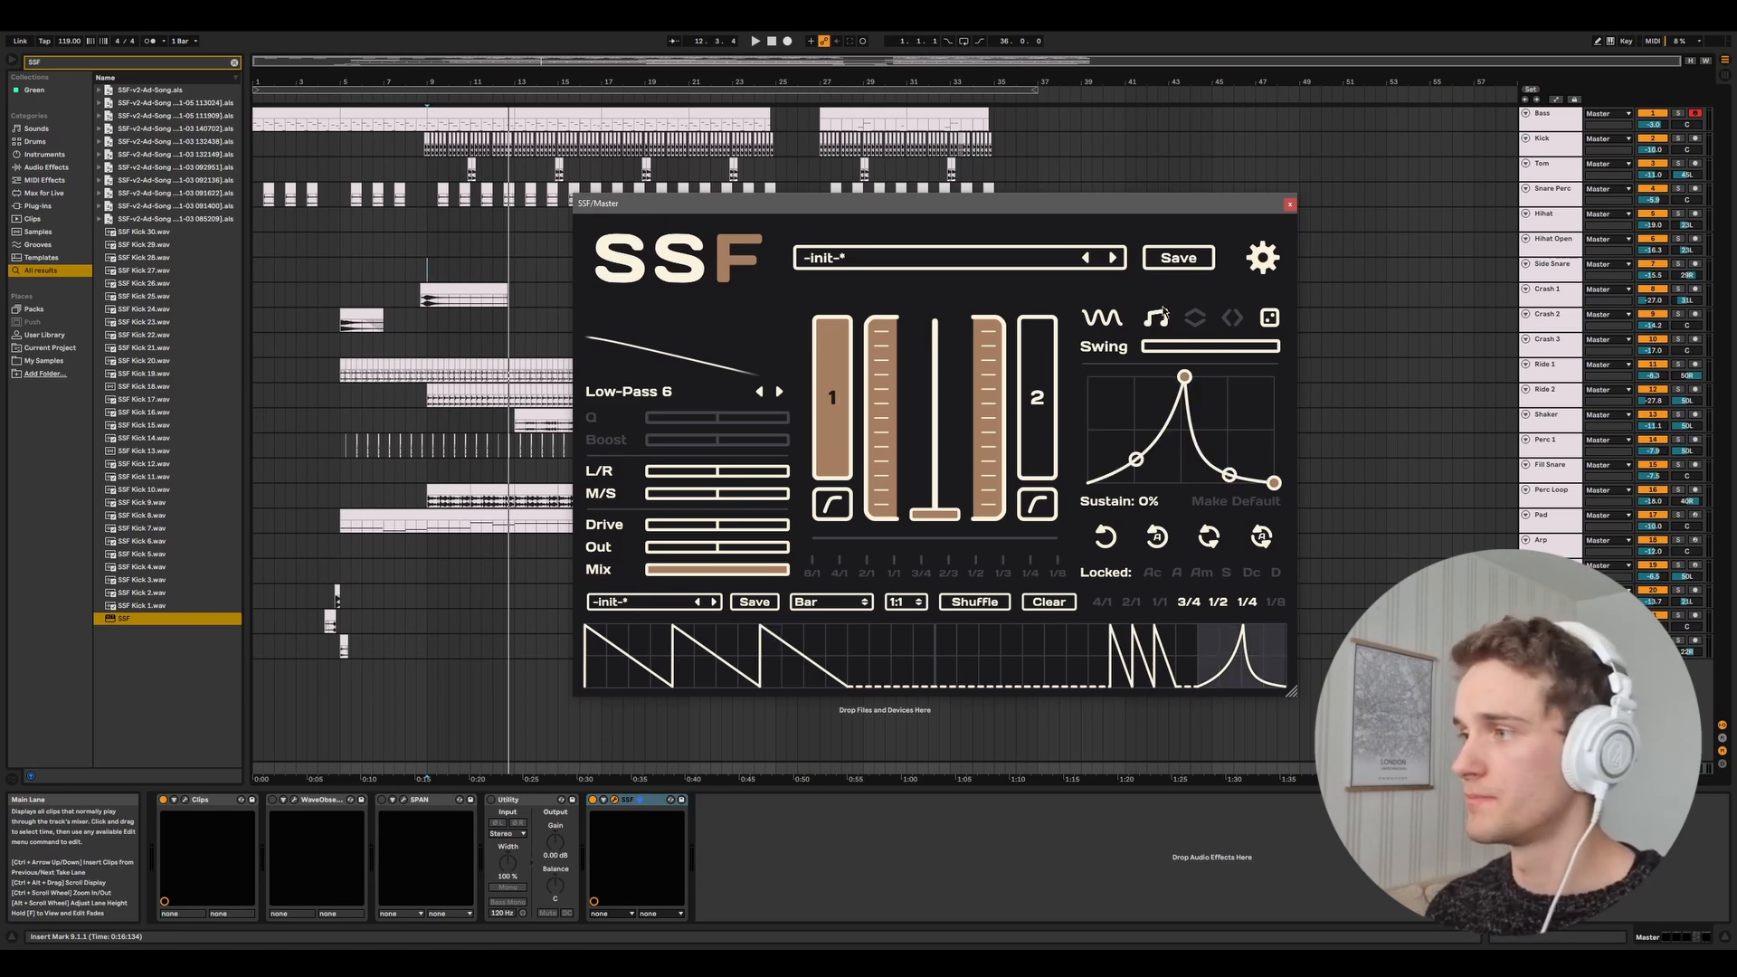
mouse_move(1134, 360)
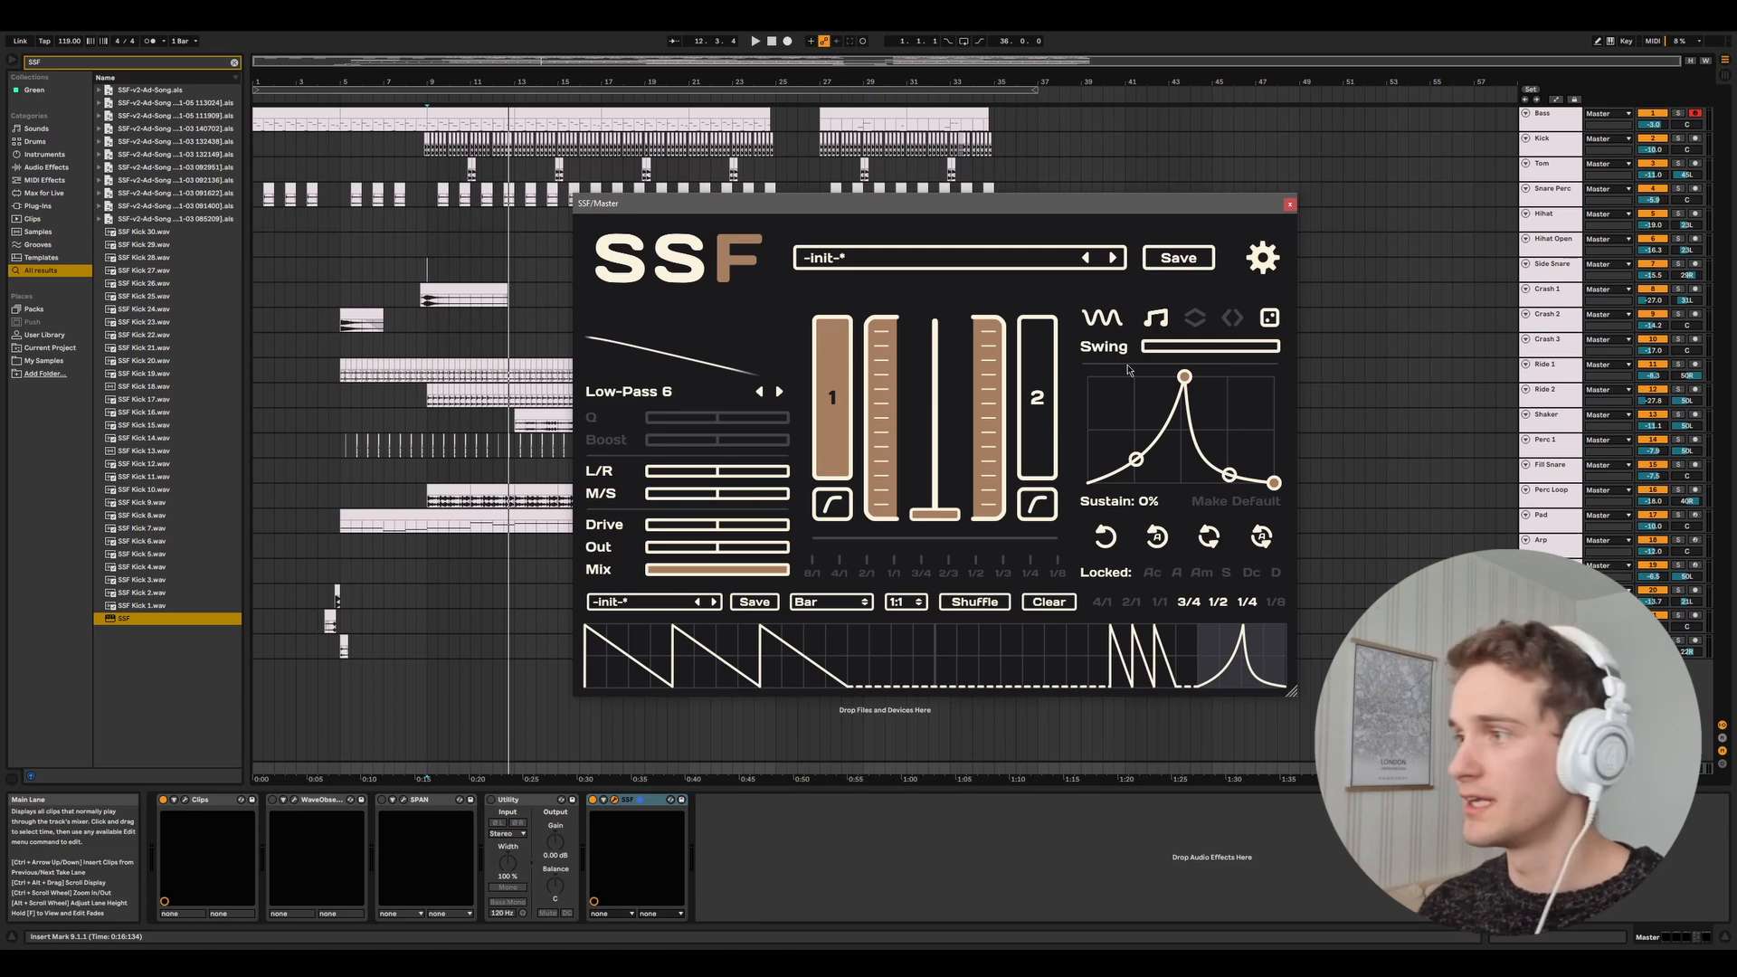
Switch random mode off and set the synced modulator rate to 1/4.
click(1272, 319)
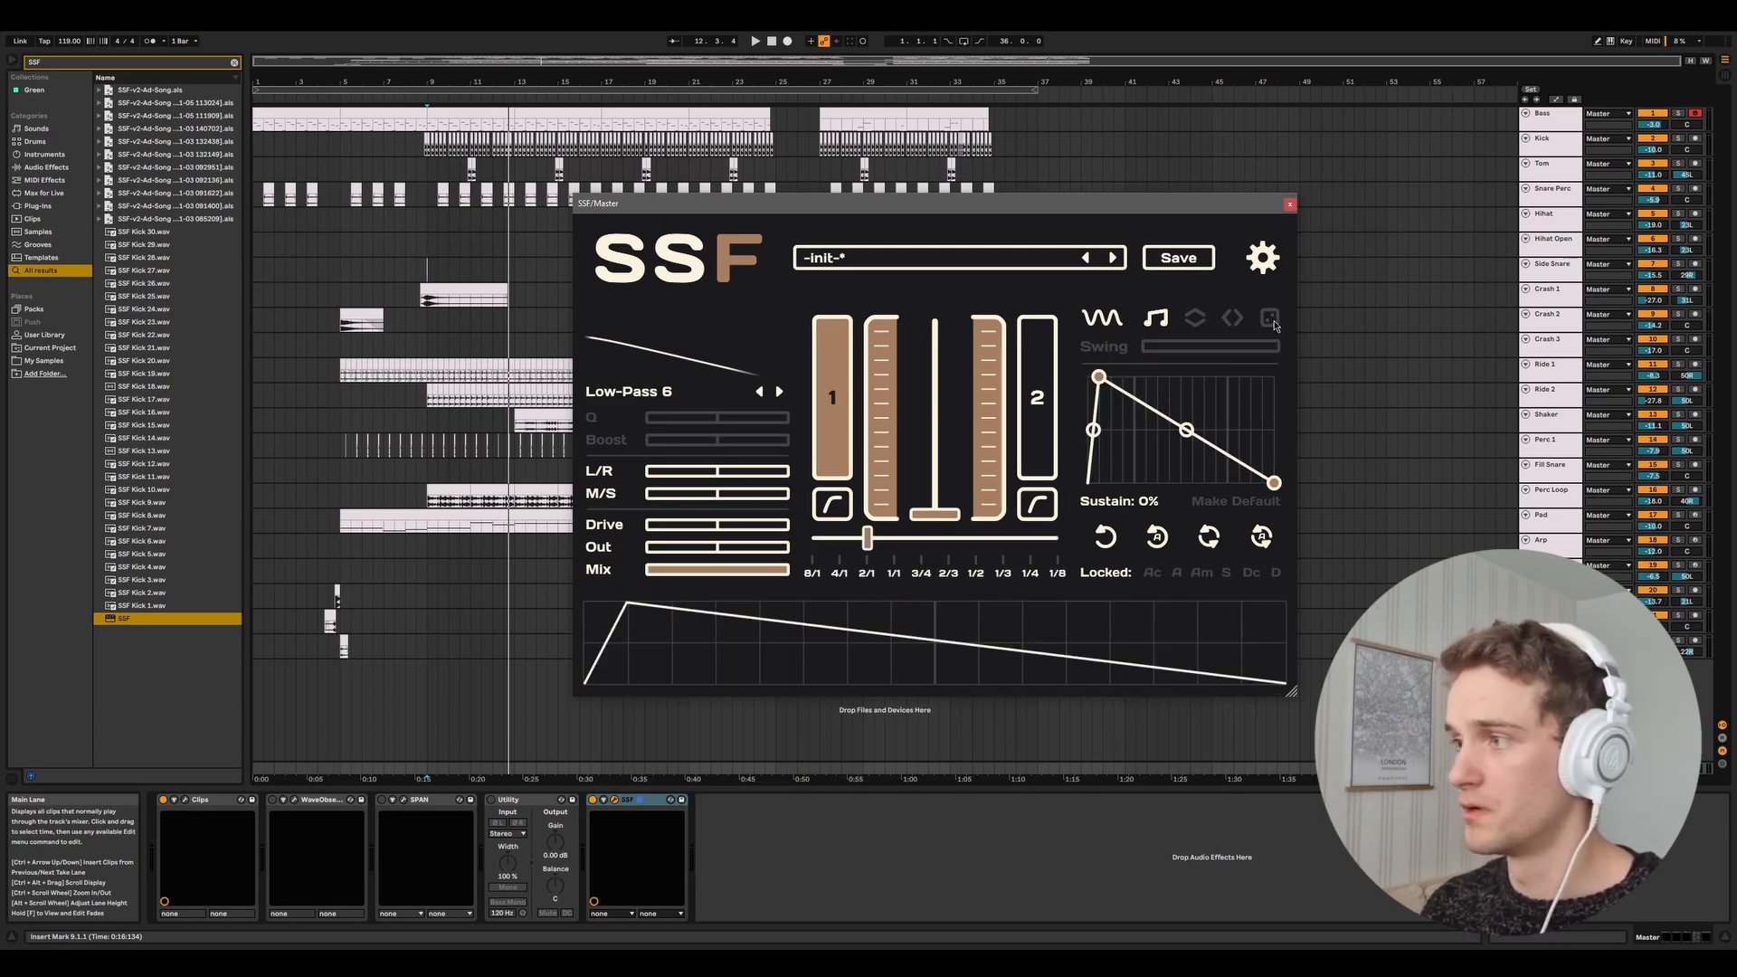
click(1271, 320)
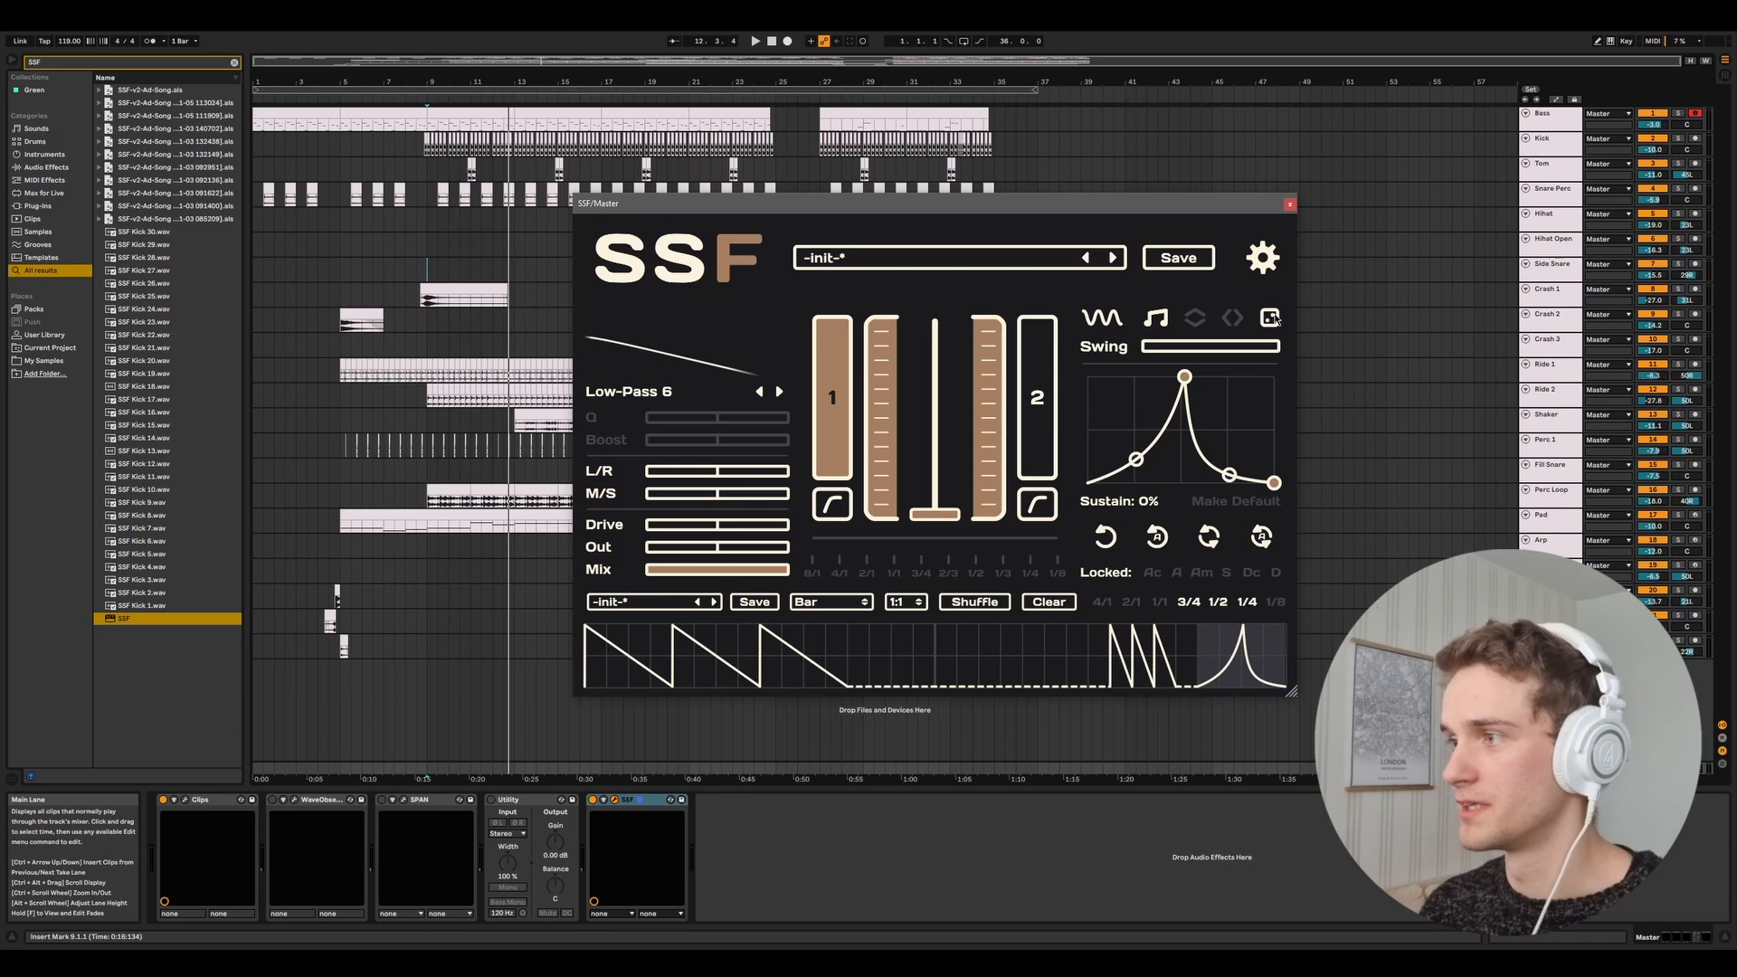
click(1272, 319)
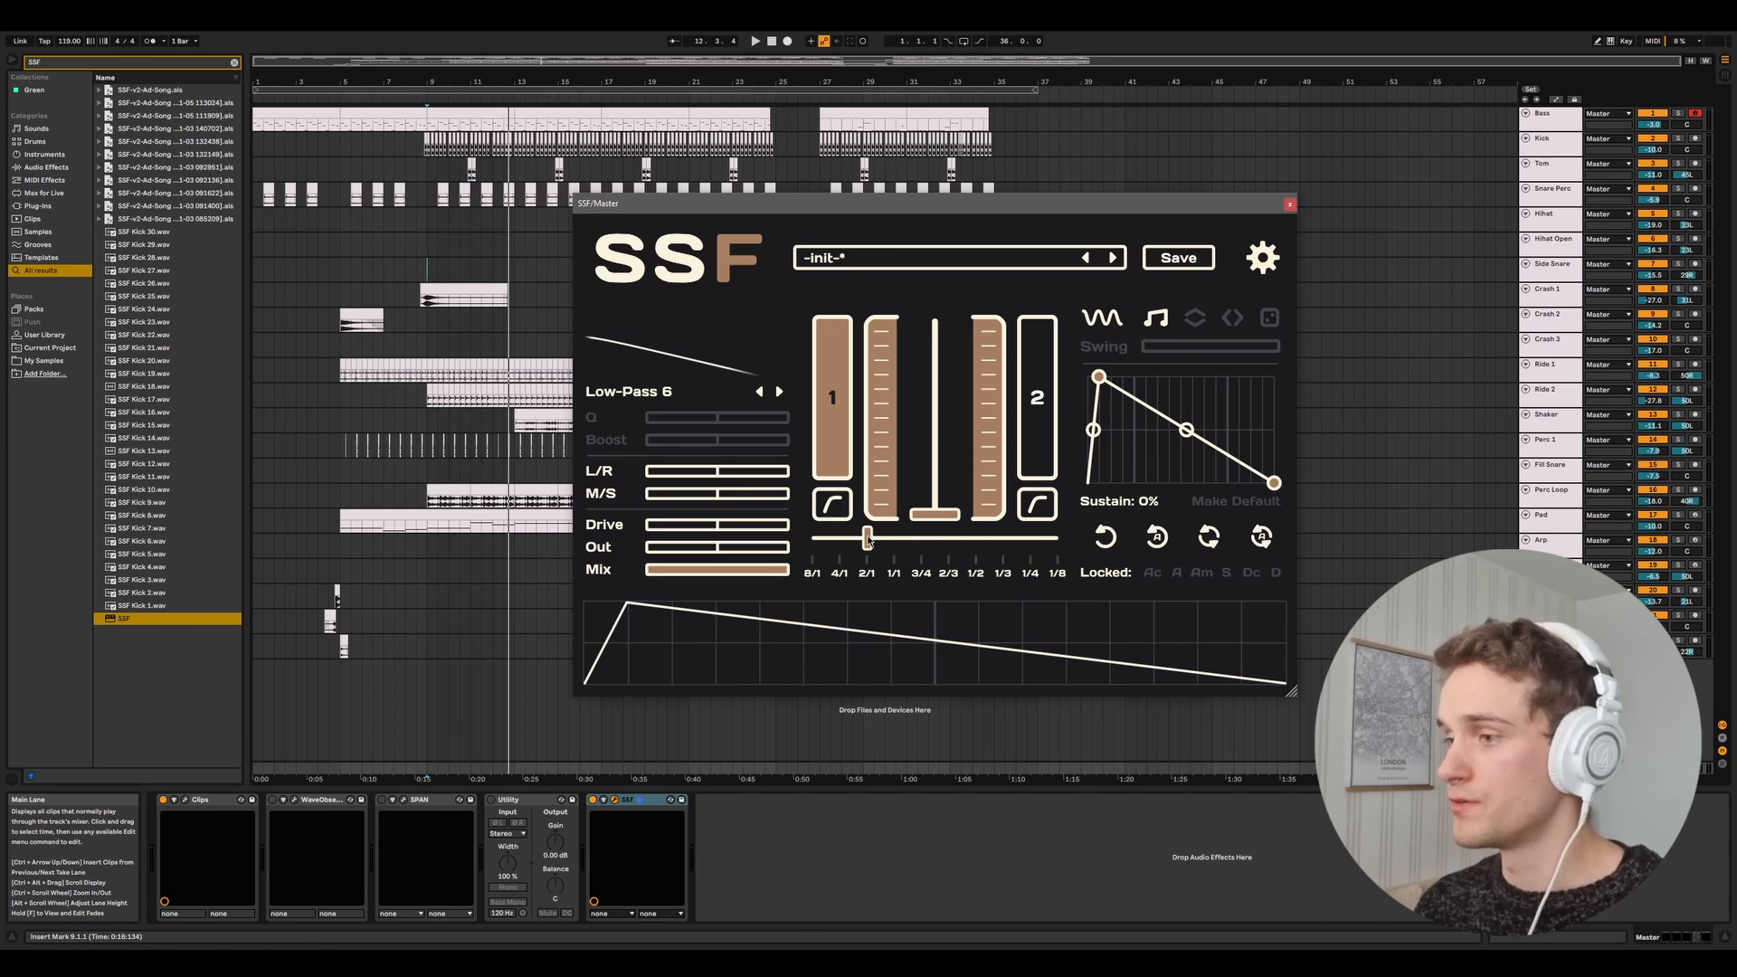
drag(867, 540, 1028, 539)
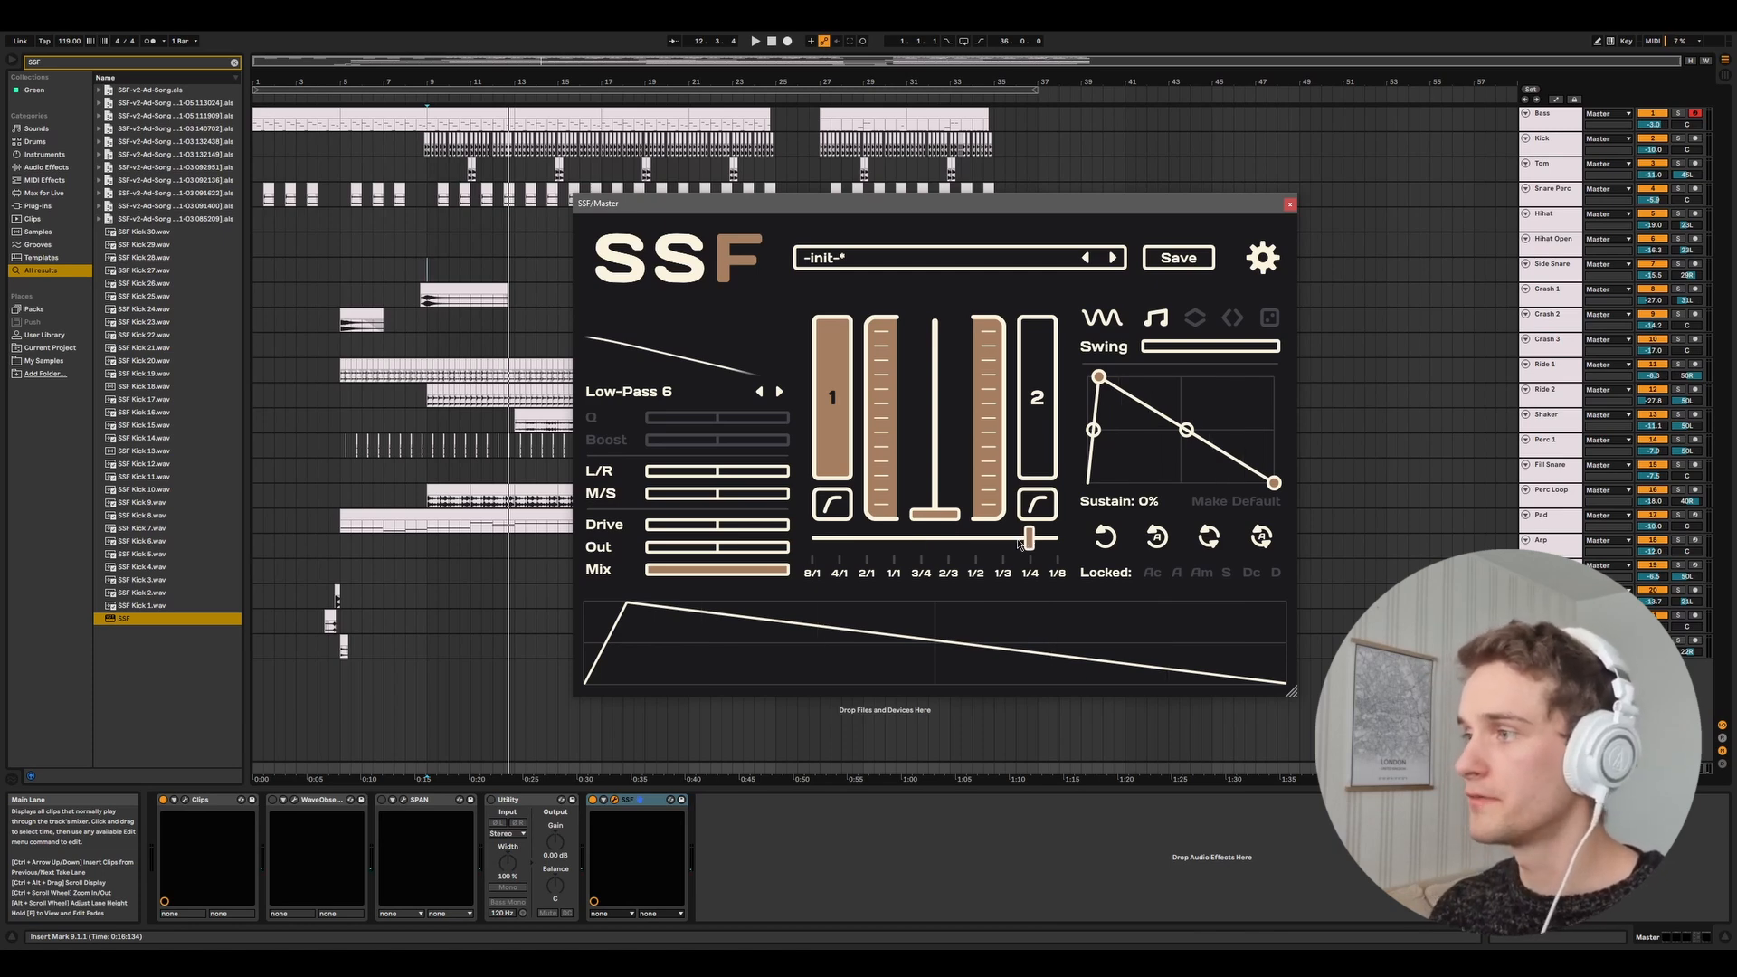
Vary the Swing amount while the song plays and return the modulator to synced random mode.
drag(1167, 346, 1270, 352)
click(755, 40)
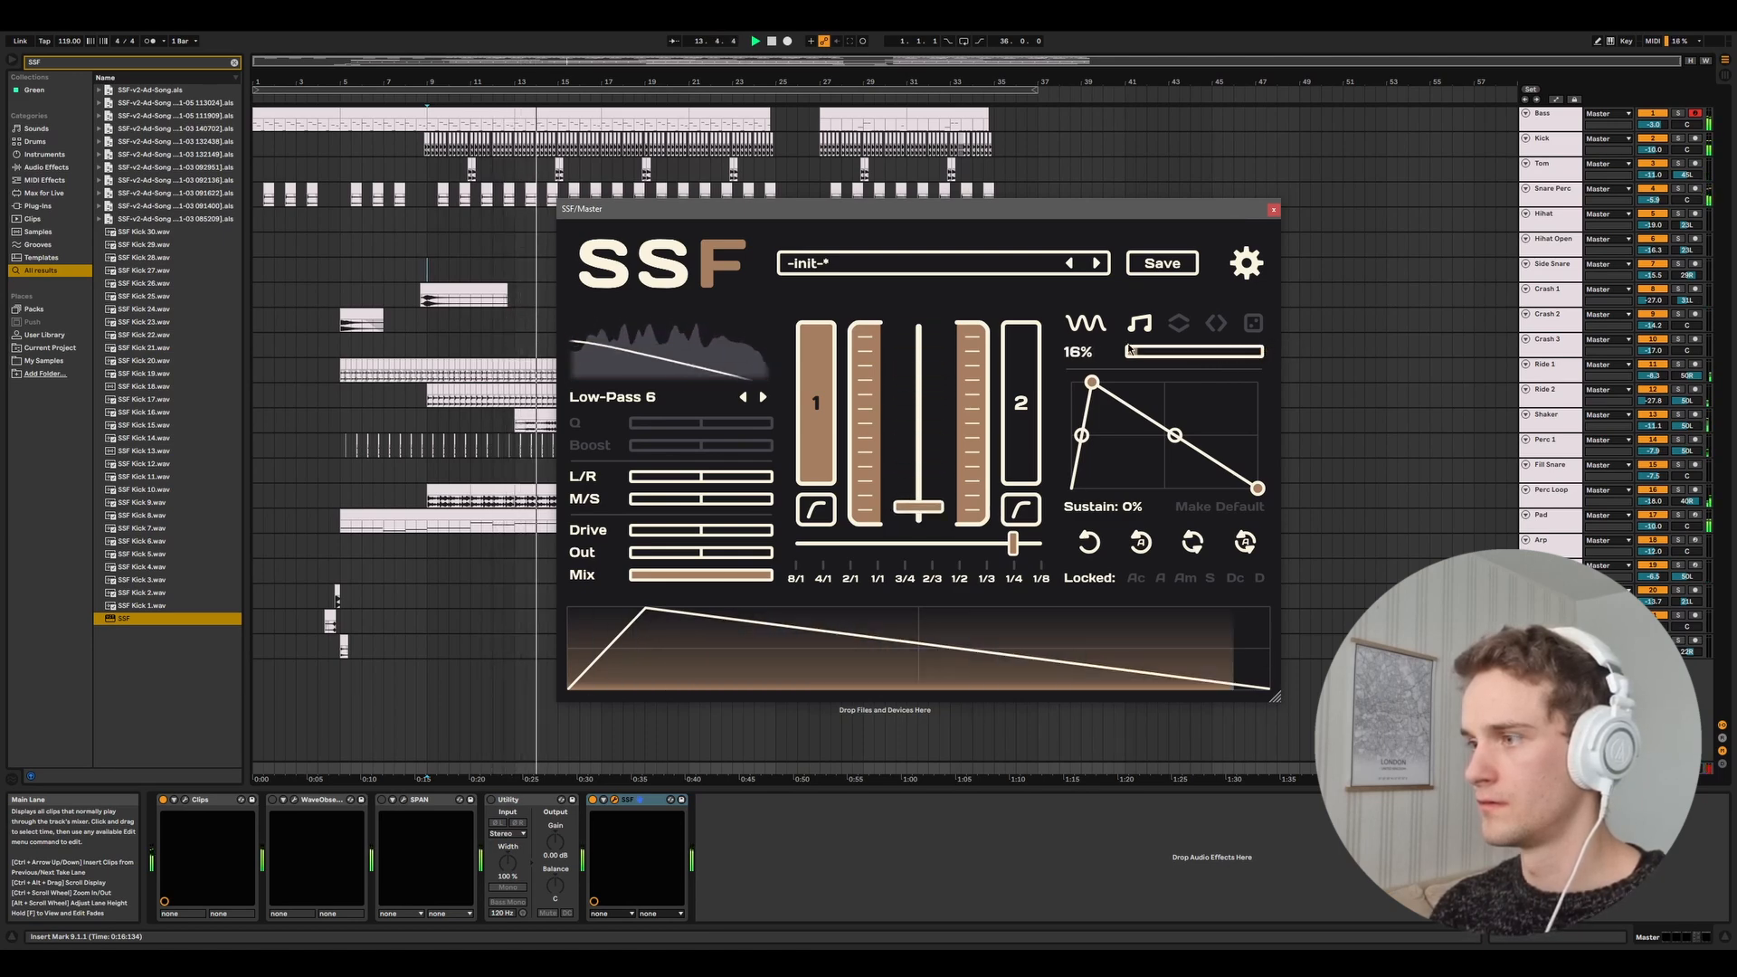
key(space)
click(1140, 323)
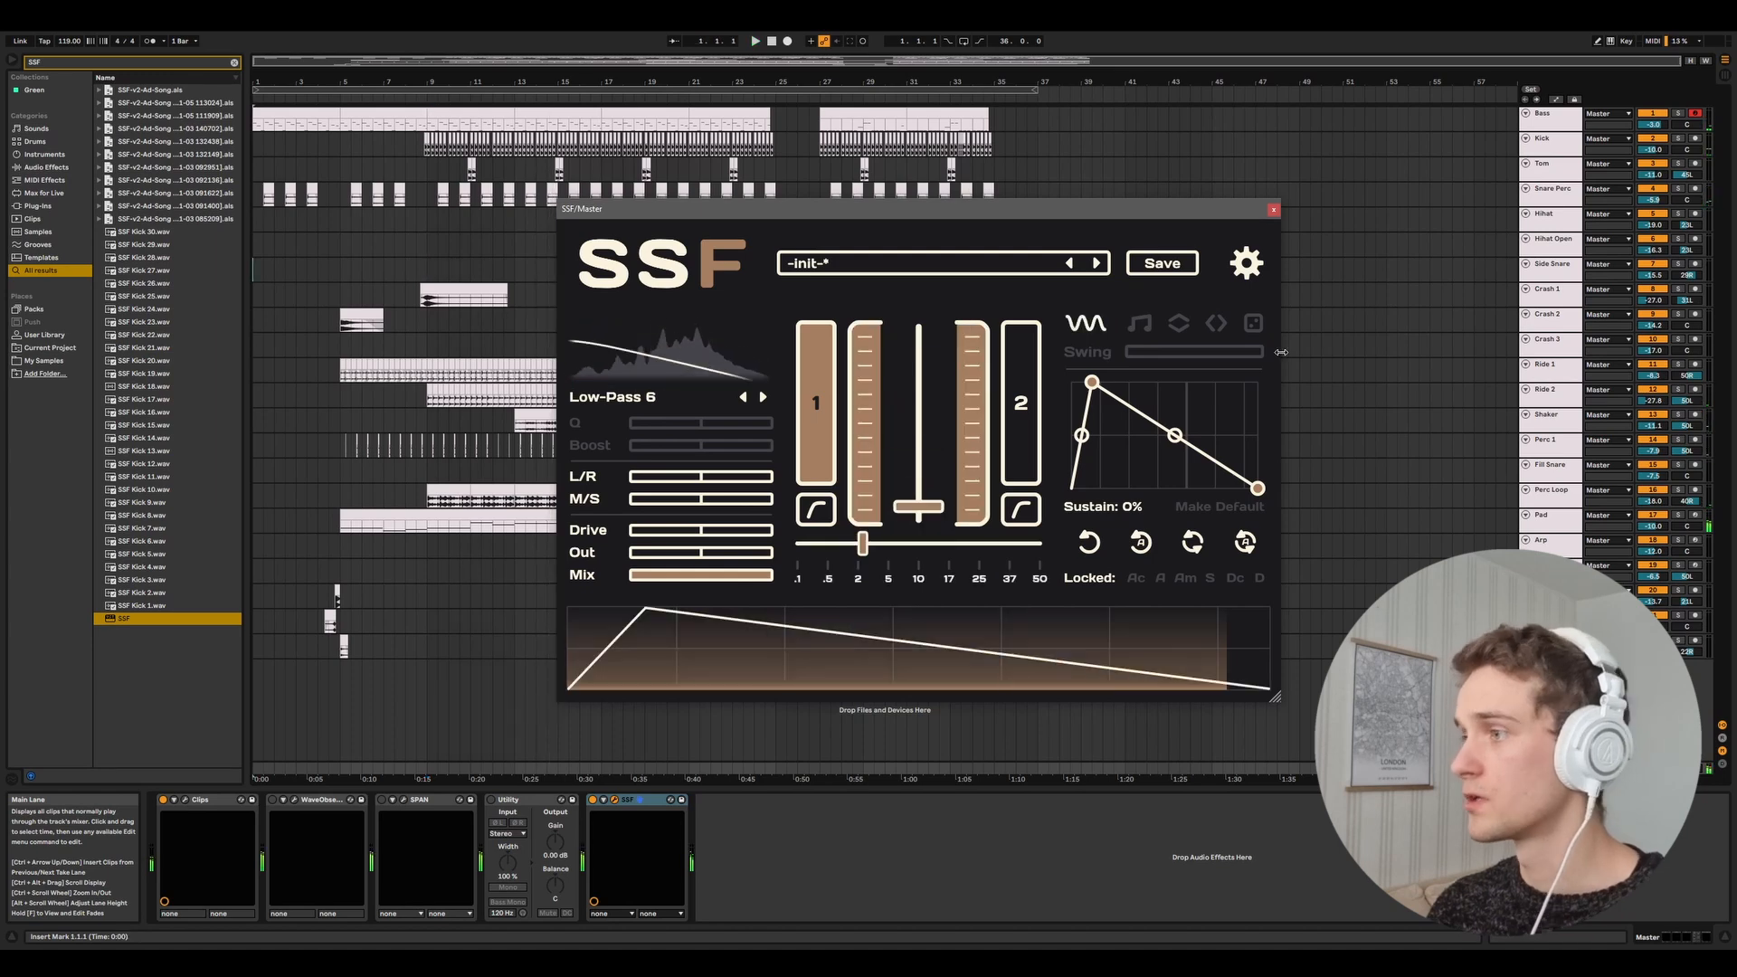
click(1145, 323)
Reset the selected segment's envelope to the default shape and try the Swing control in random mode.
click(1090, 541)
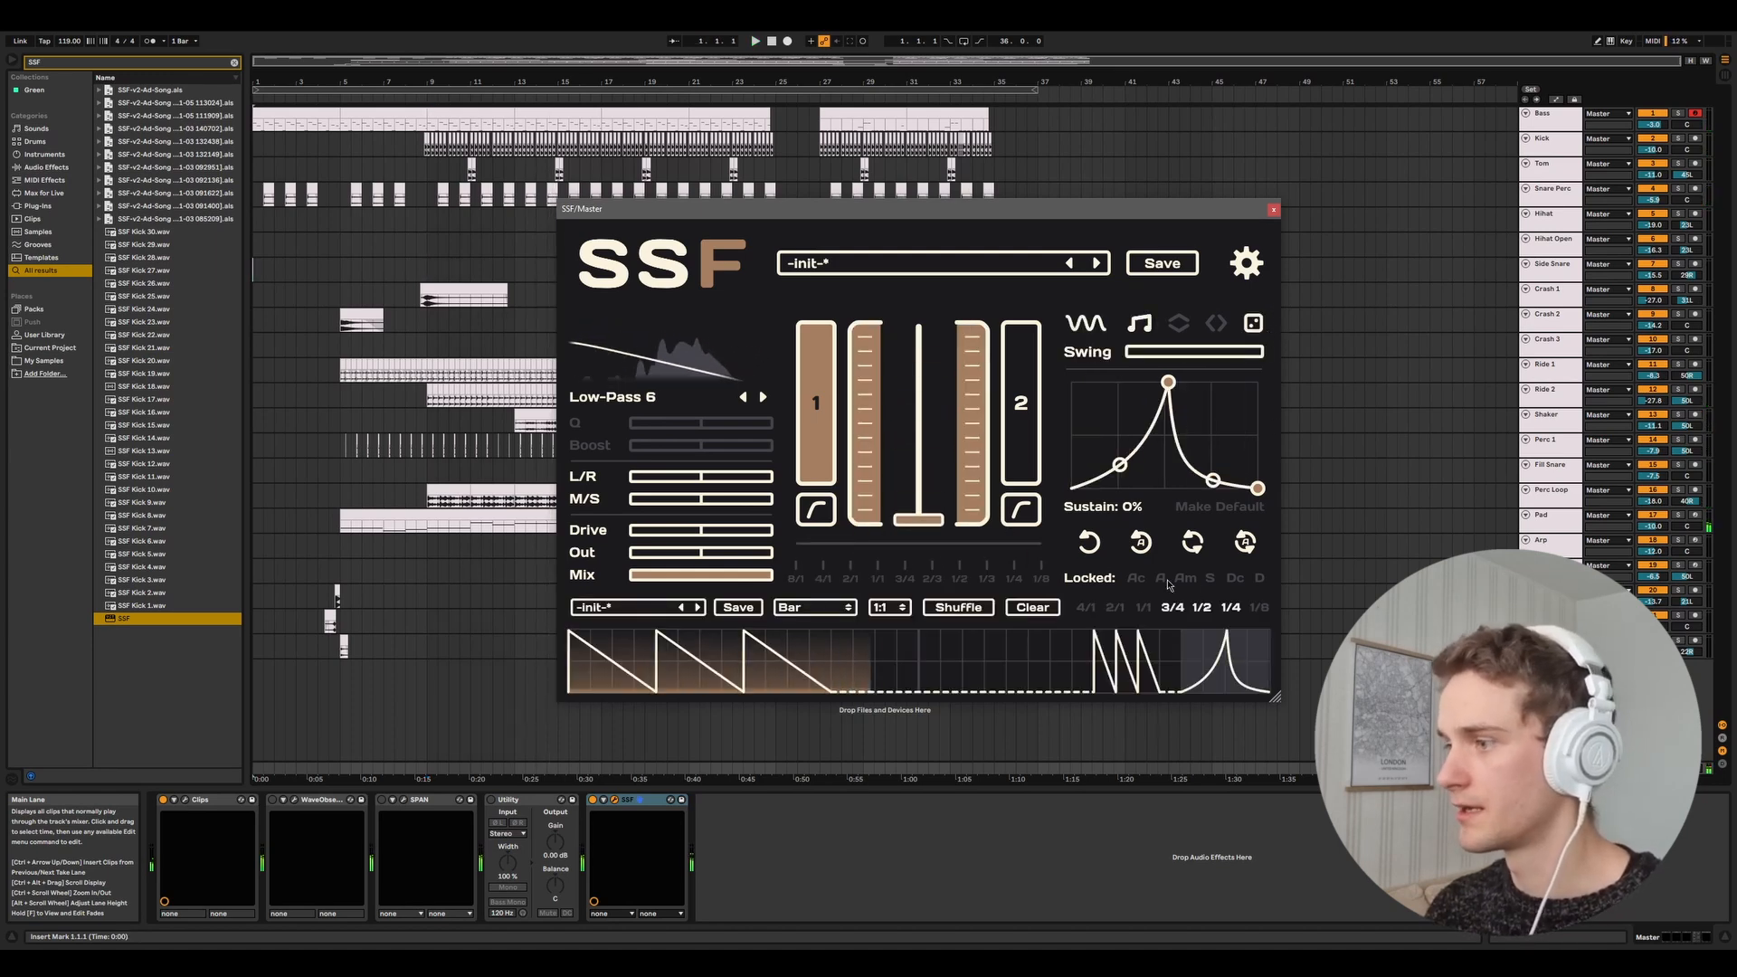
click(1090, 541)
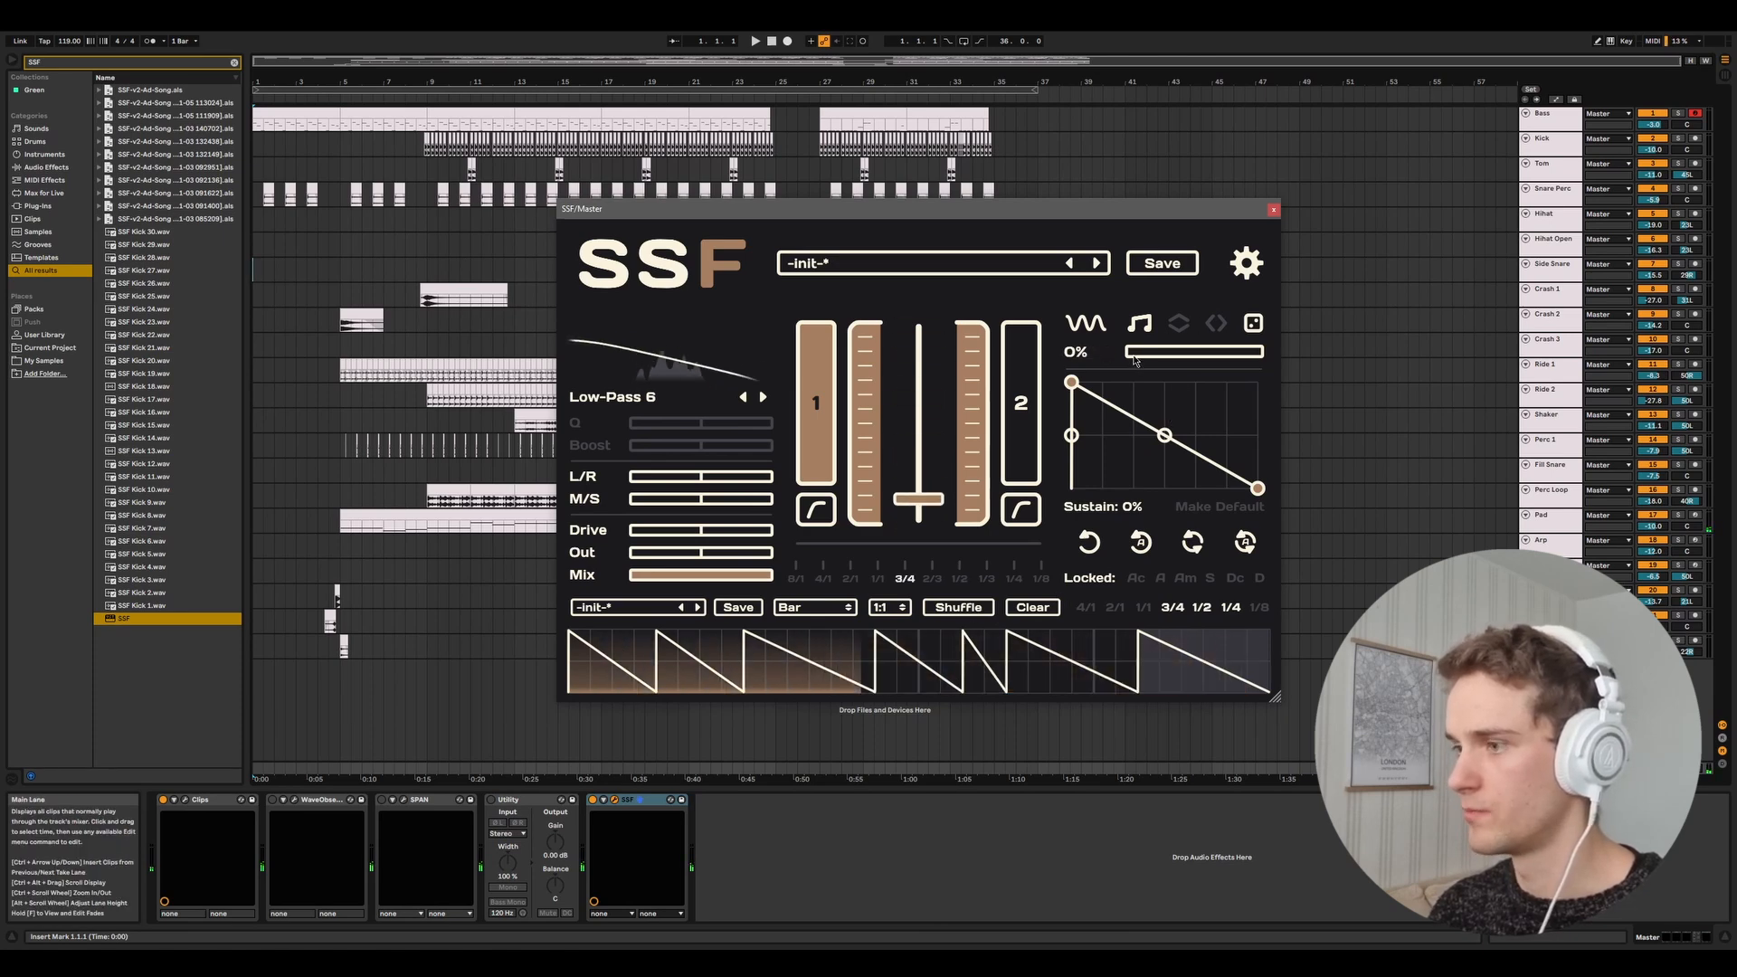
drag(1135, 352, 1067, 380)
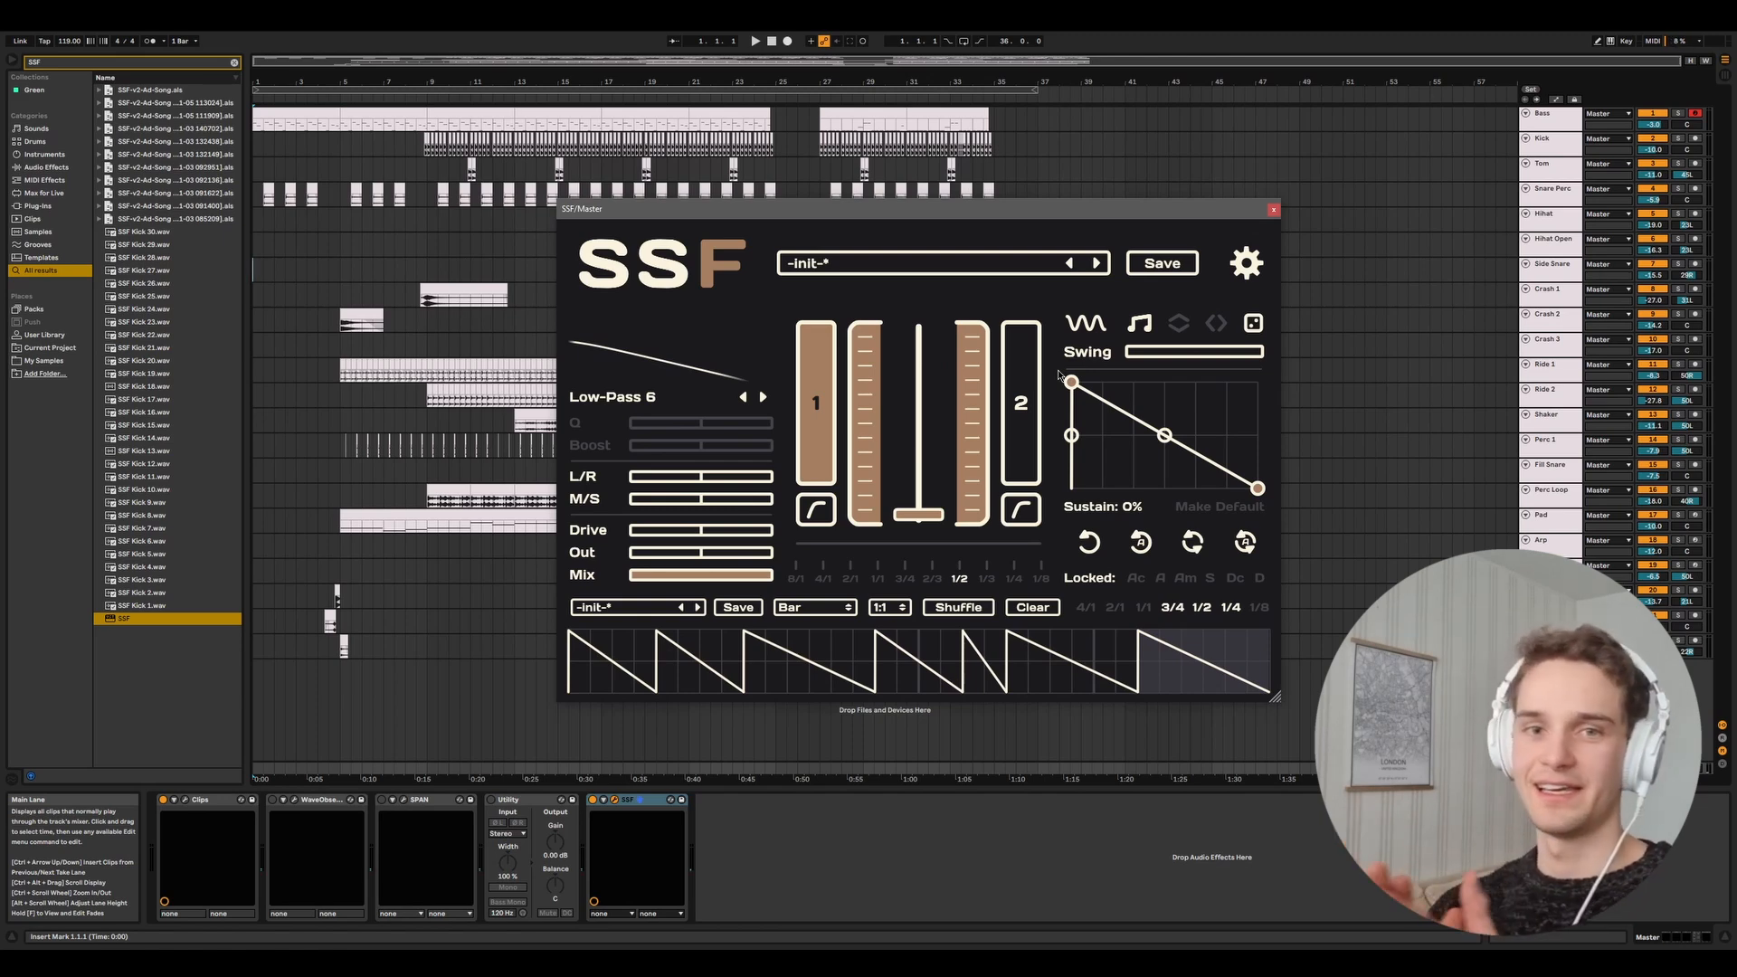
mouse_move(1128, 351)
mouse_down()
mouse_move(1295, 345)
mouse_move(1120, 369)
mouse_up()
key(space)
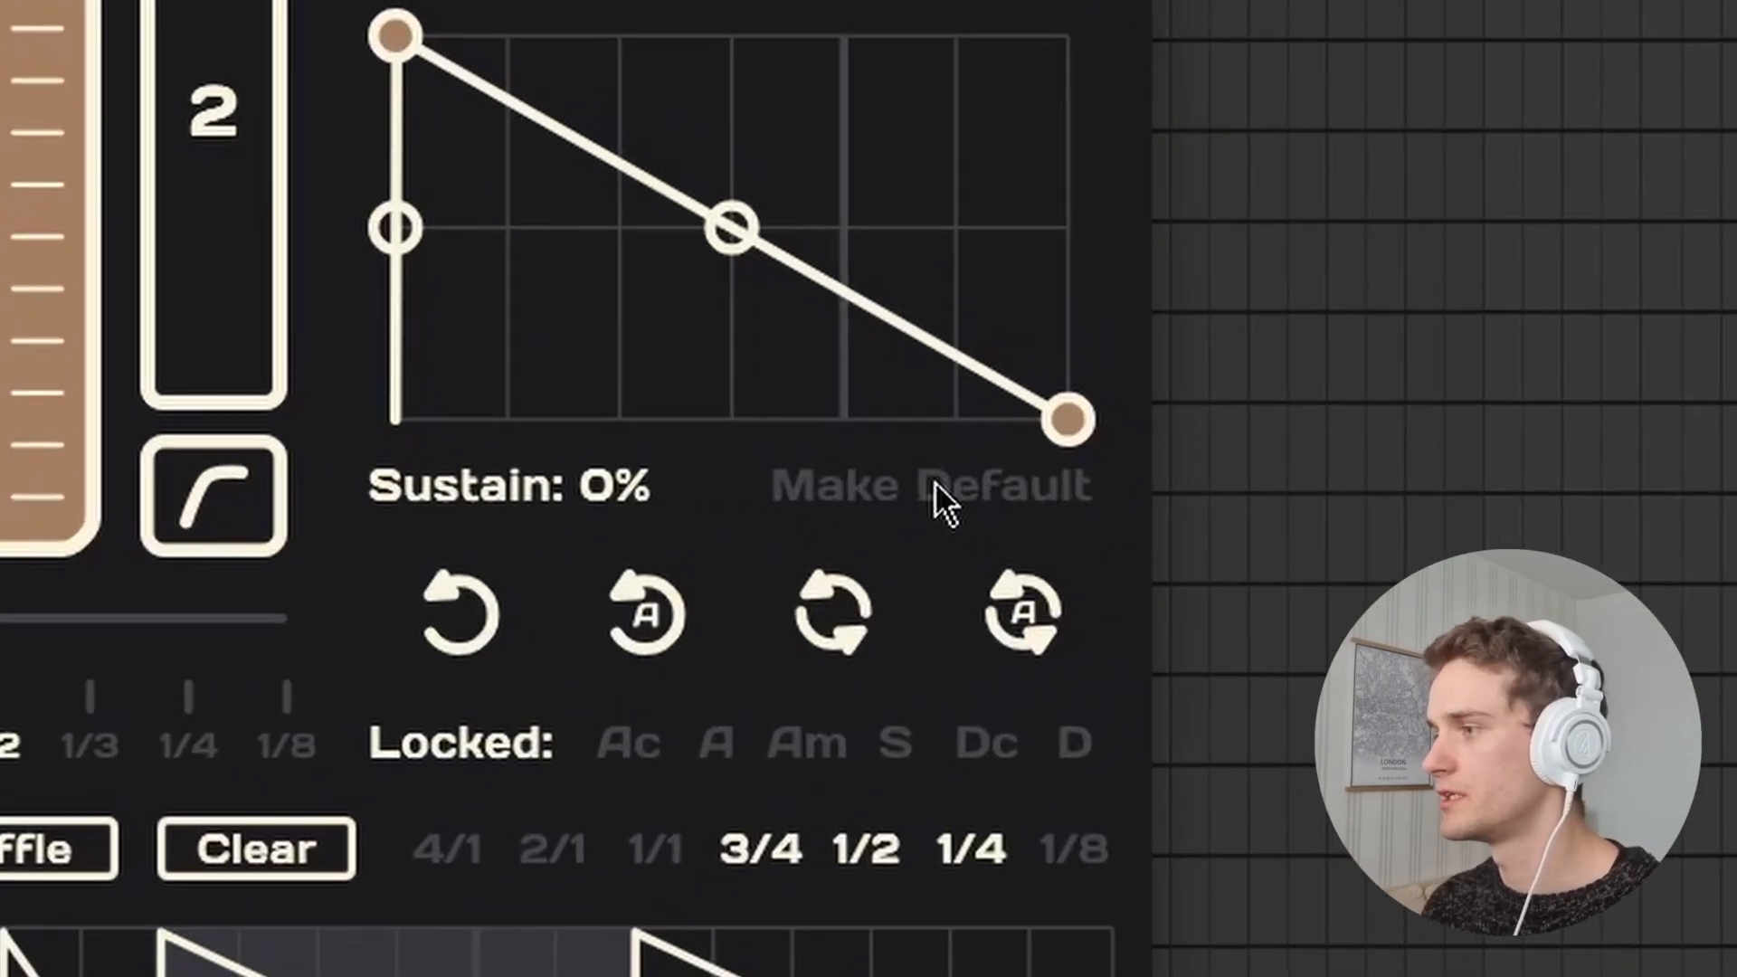
Make an envelope with a short attack and concave decay the default, and shuffle the pattern with it.
drag(394, 36, 439, 37)
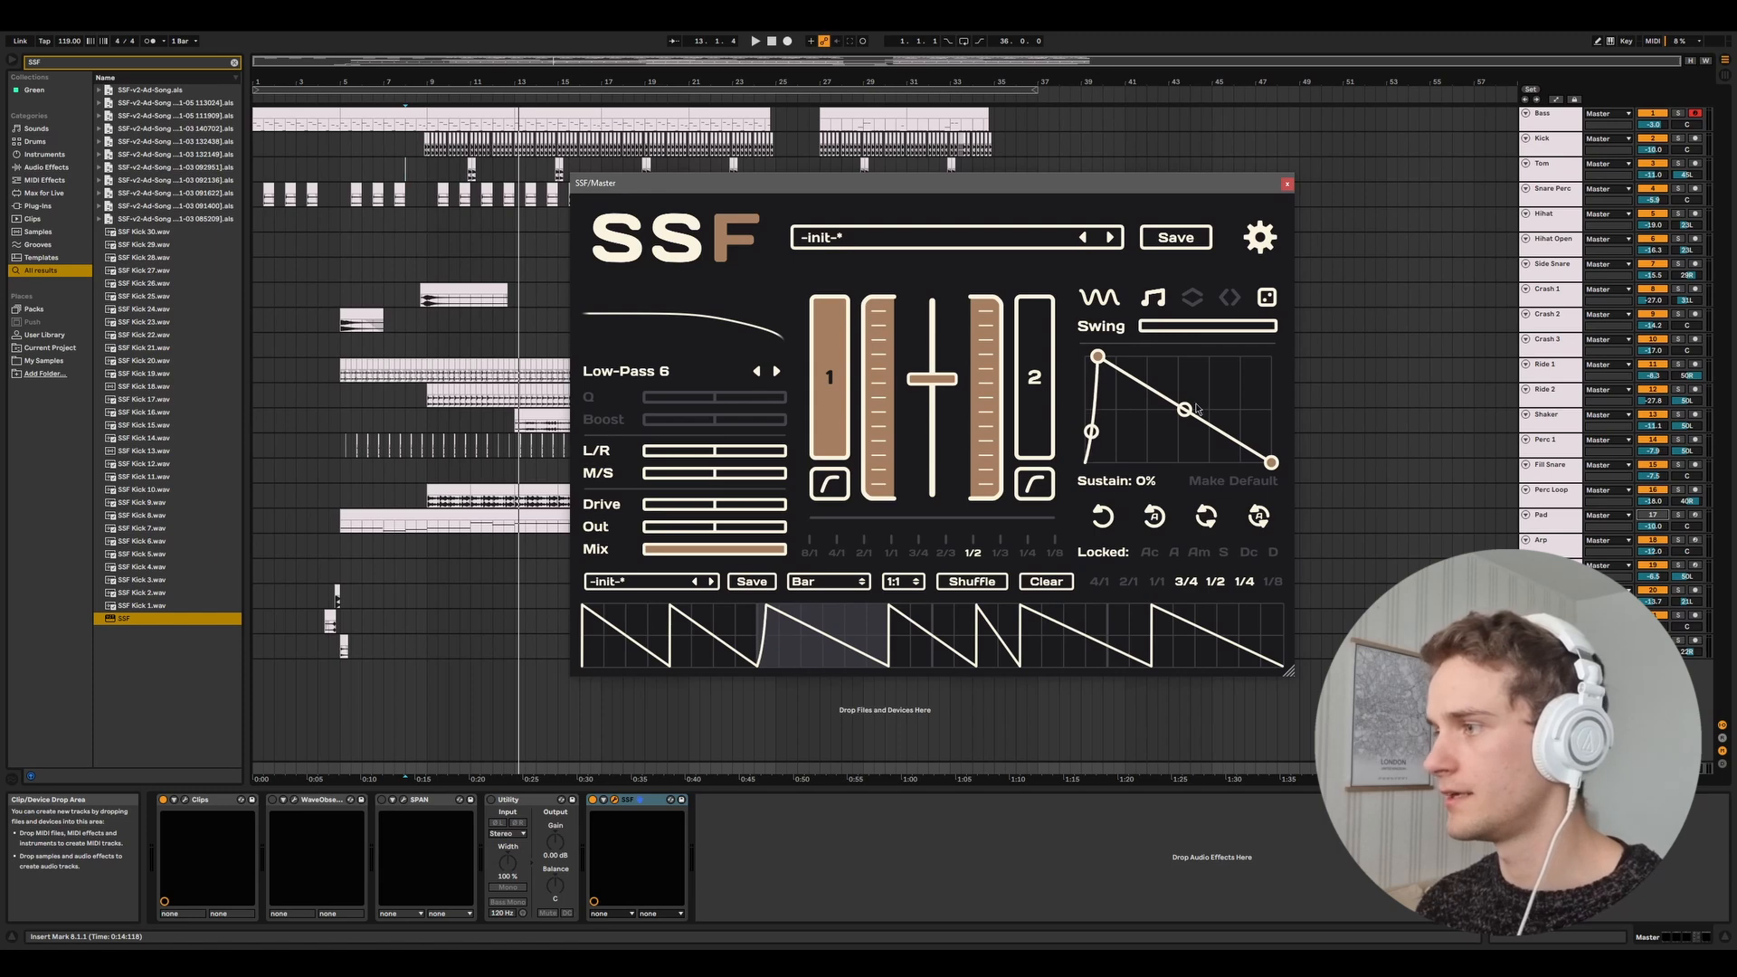
drag(1196, 409, 1181, 455)
drag(1097, 356, 1094, 357)
drag(1182, 455, 1182, 444)
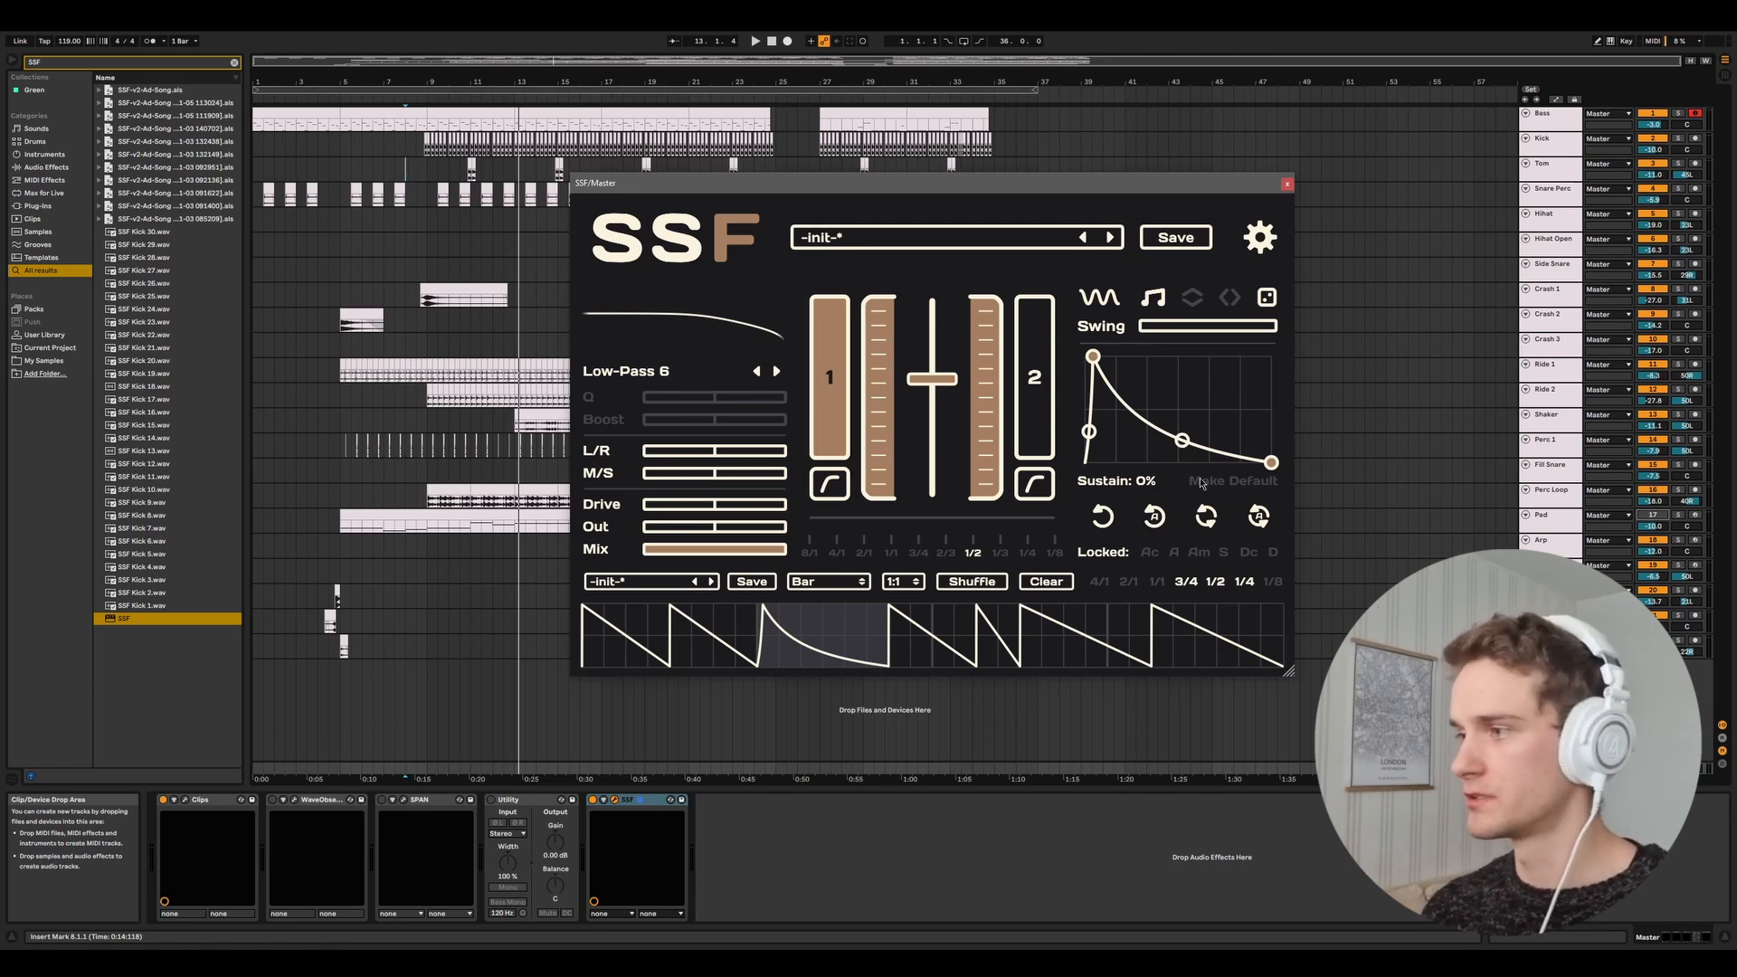
click(975, 584)
click(974, 584)
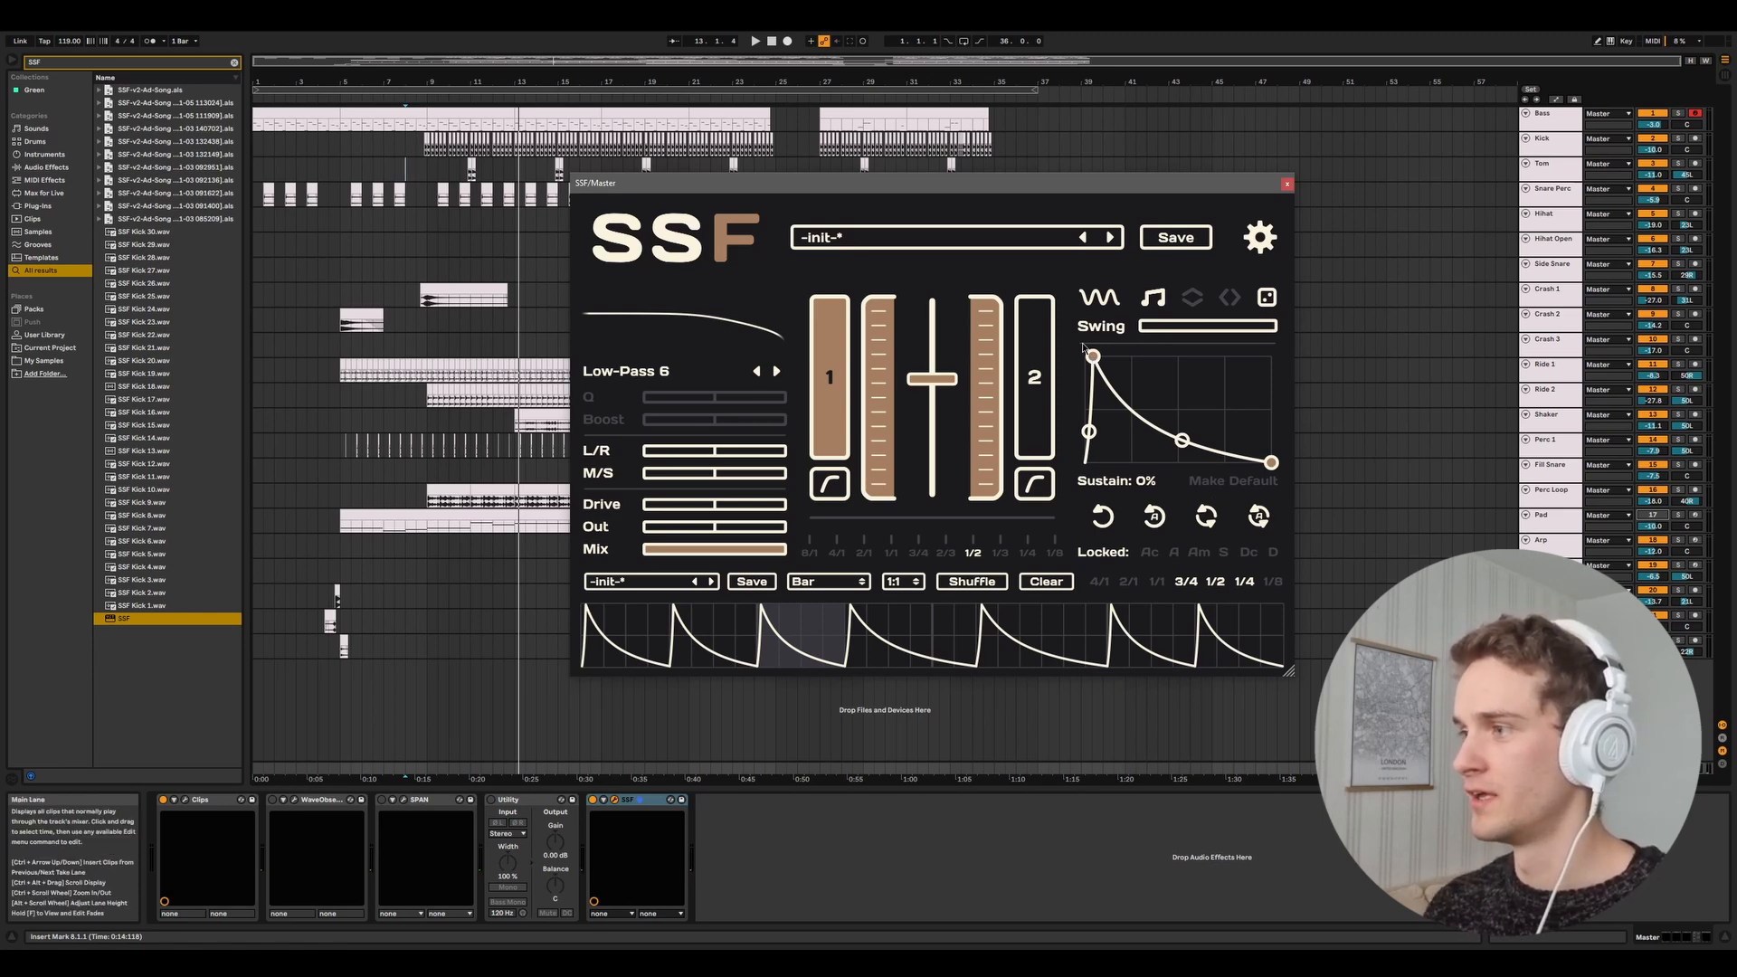
Make an envelope with a longer attack and convex decay the default, and shuffle the pattern repeatedly with it.
drag(1094, 356, 1146, 356)
drag(1208, 439, 1210, 362)
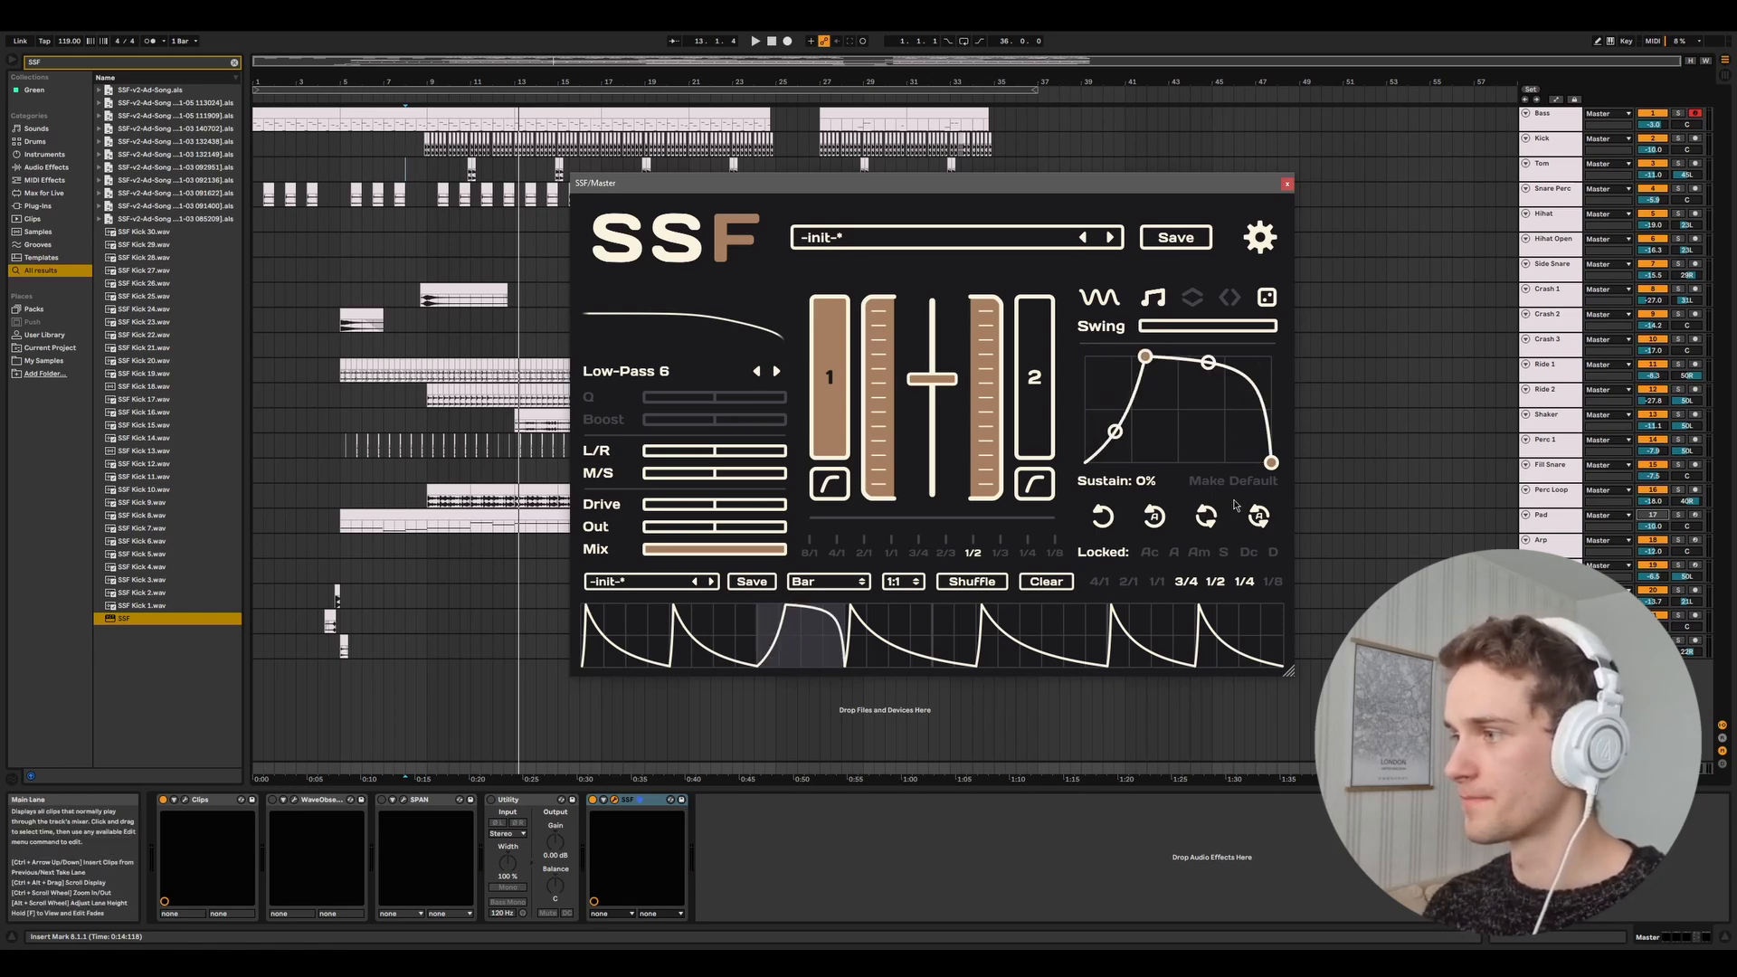
click(988, 584)
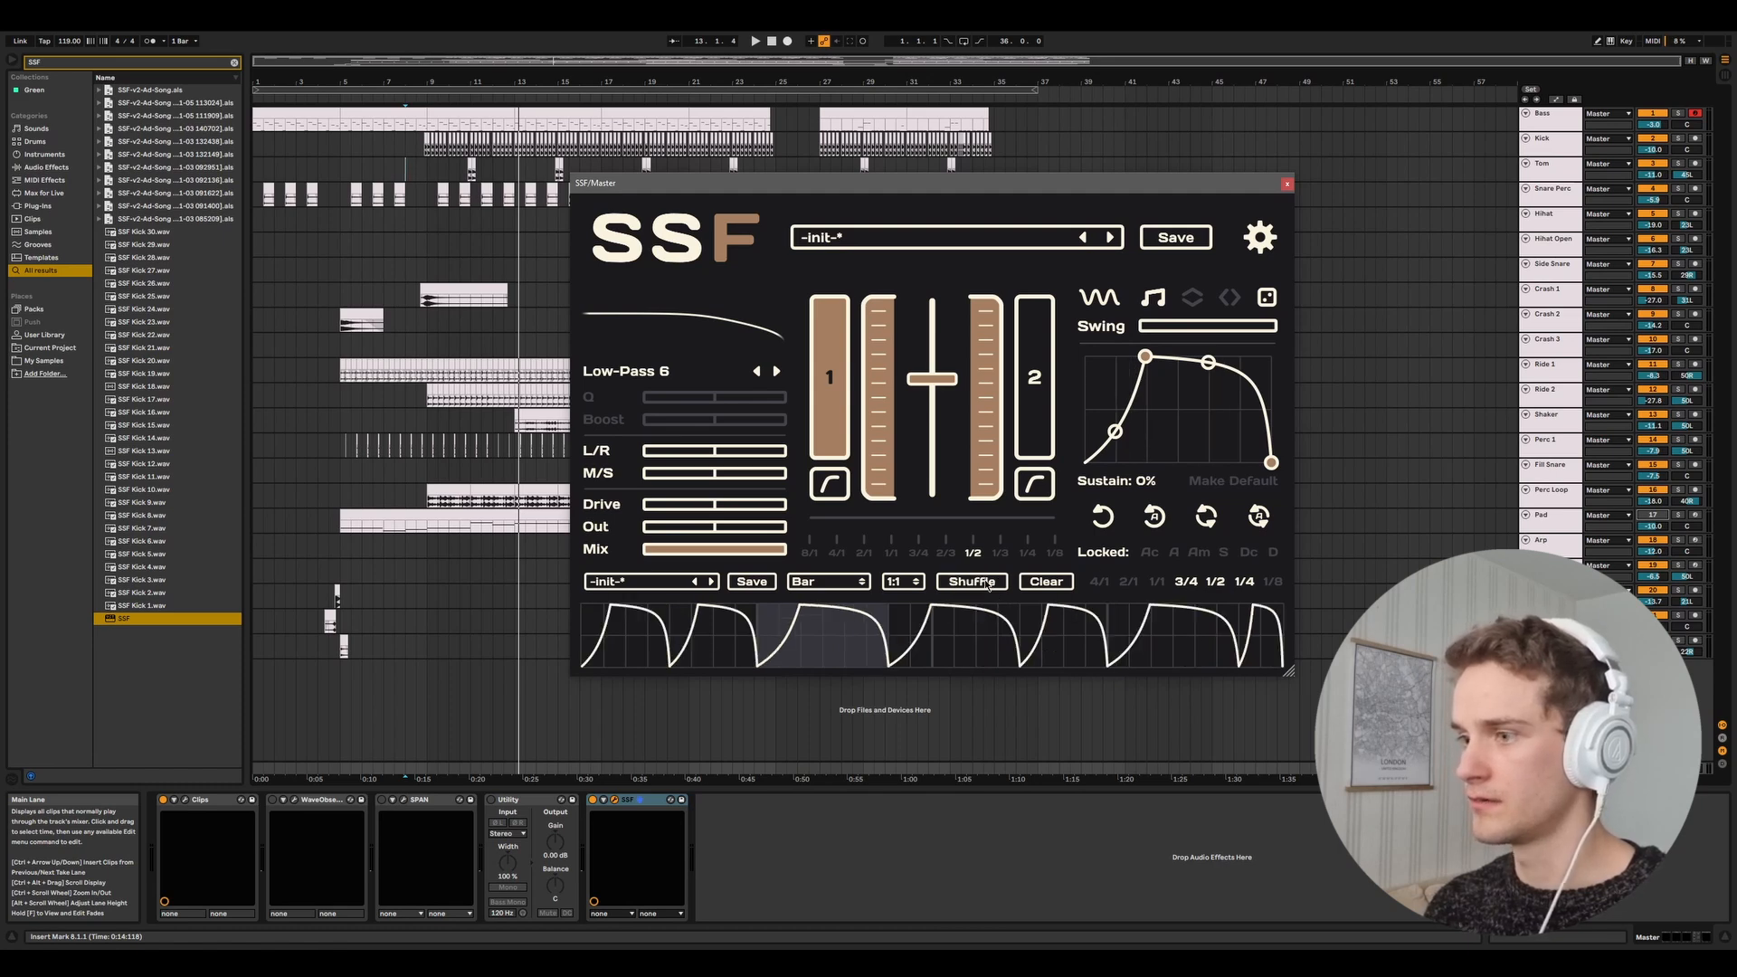
click(988, 583)
click(987, 583)
click(988, 584)
click(988, 582)
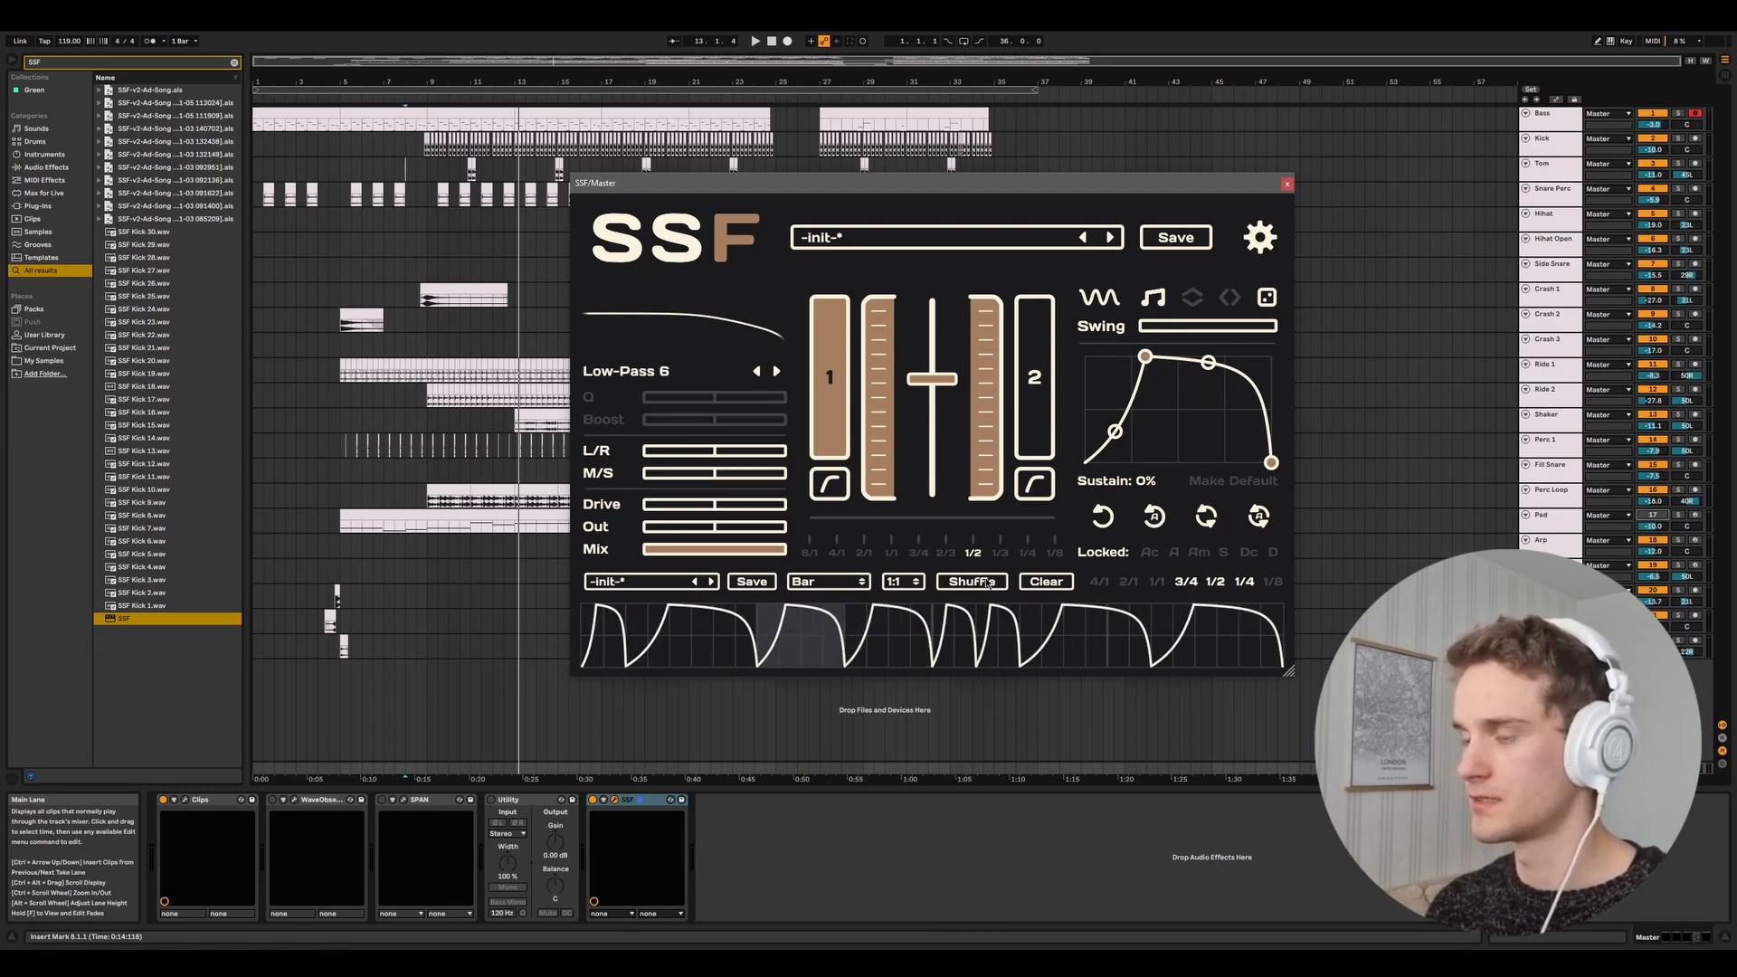
click(988, 582)
Try a later, lower peak on the three selected middle segments and reset their envelopes to the default.
drag(1149, 362, 1146, 357)
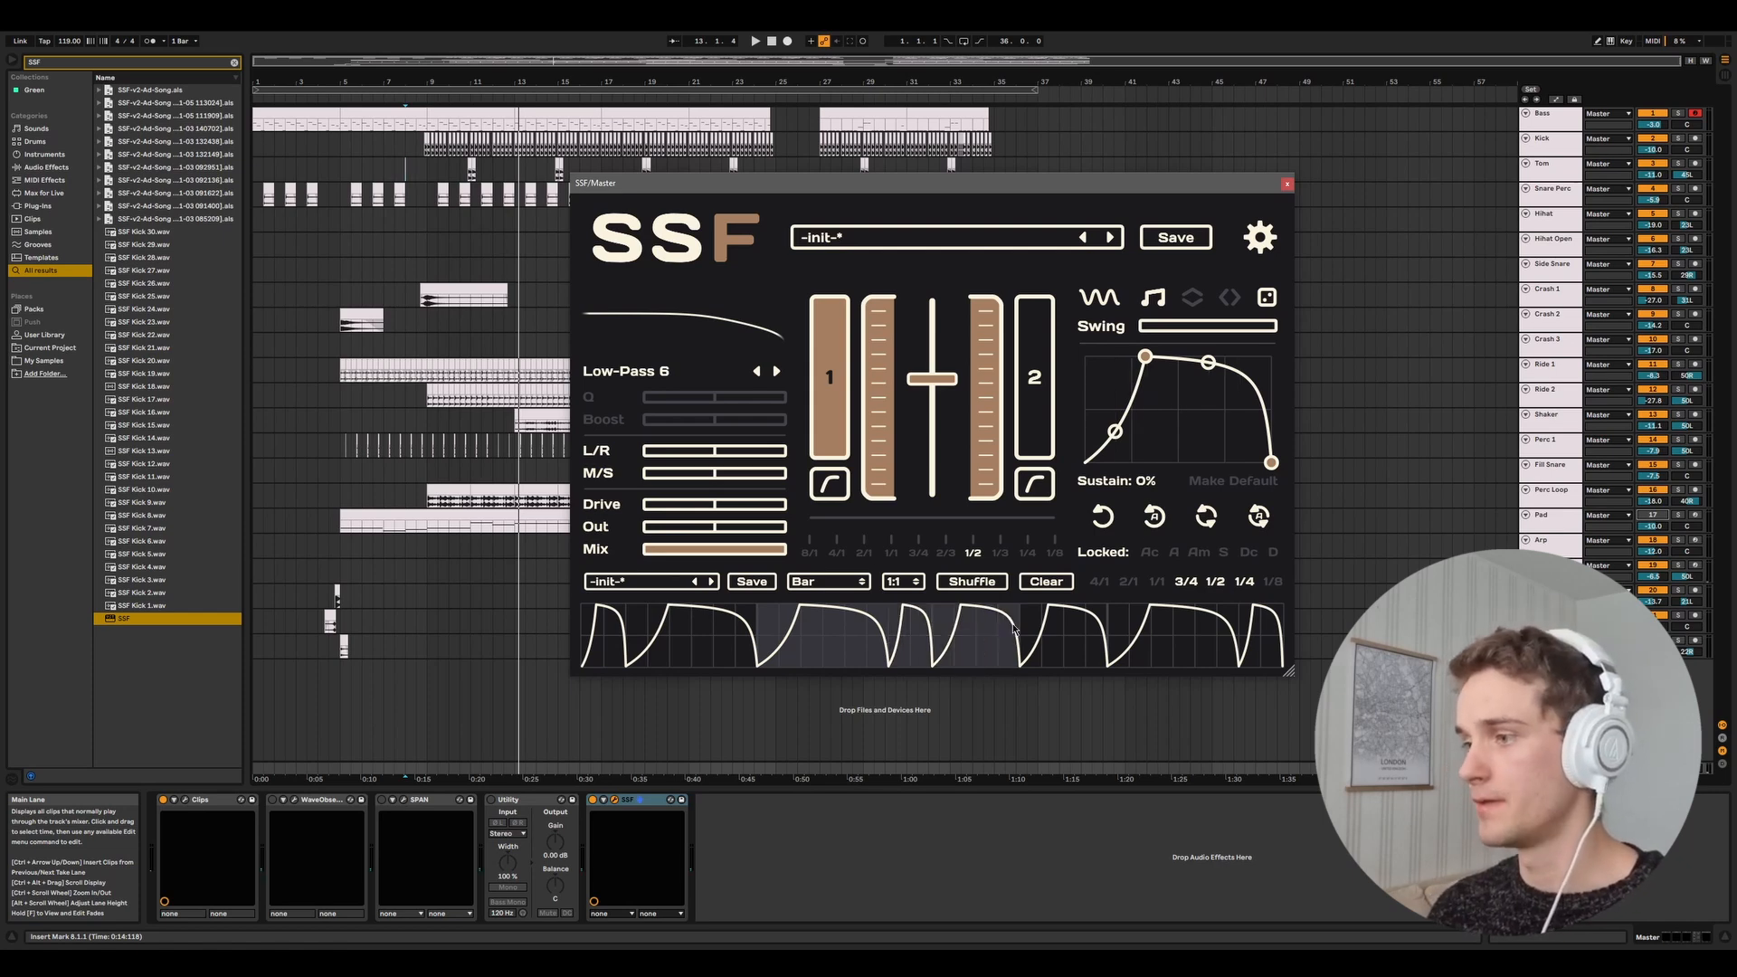
drag(1145, 357, 1179, 379)
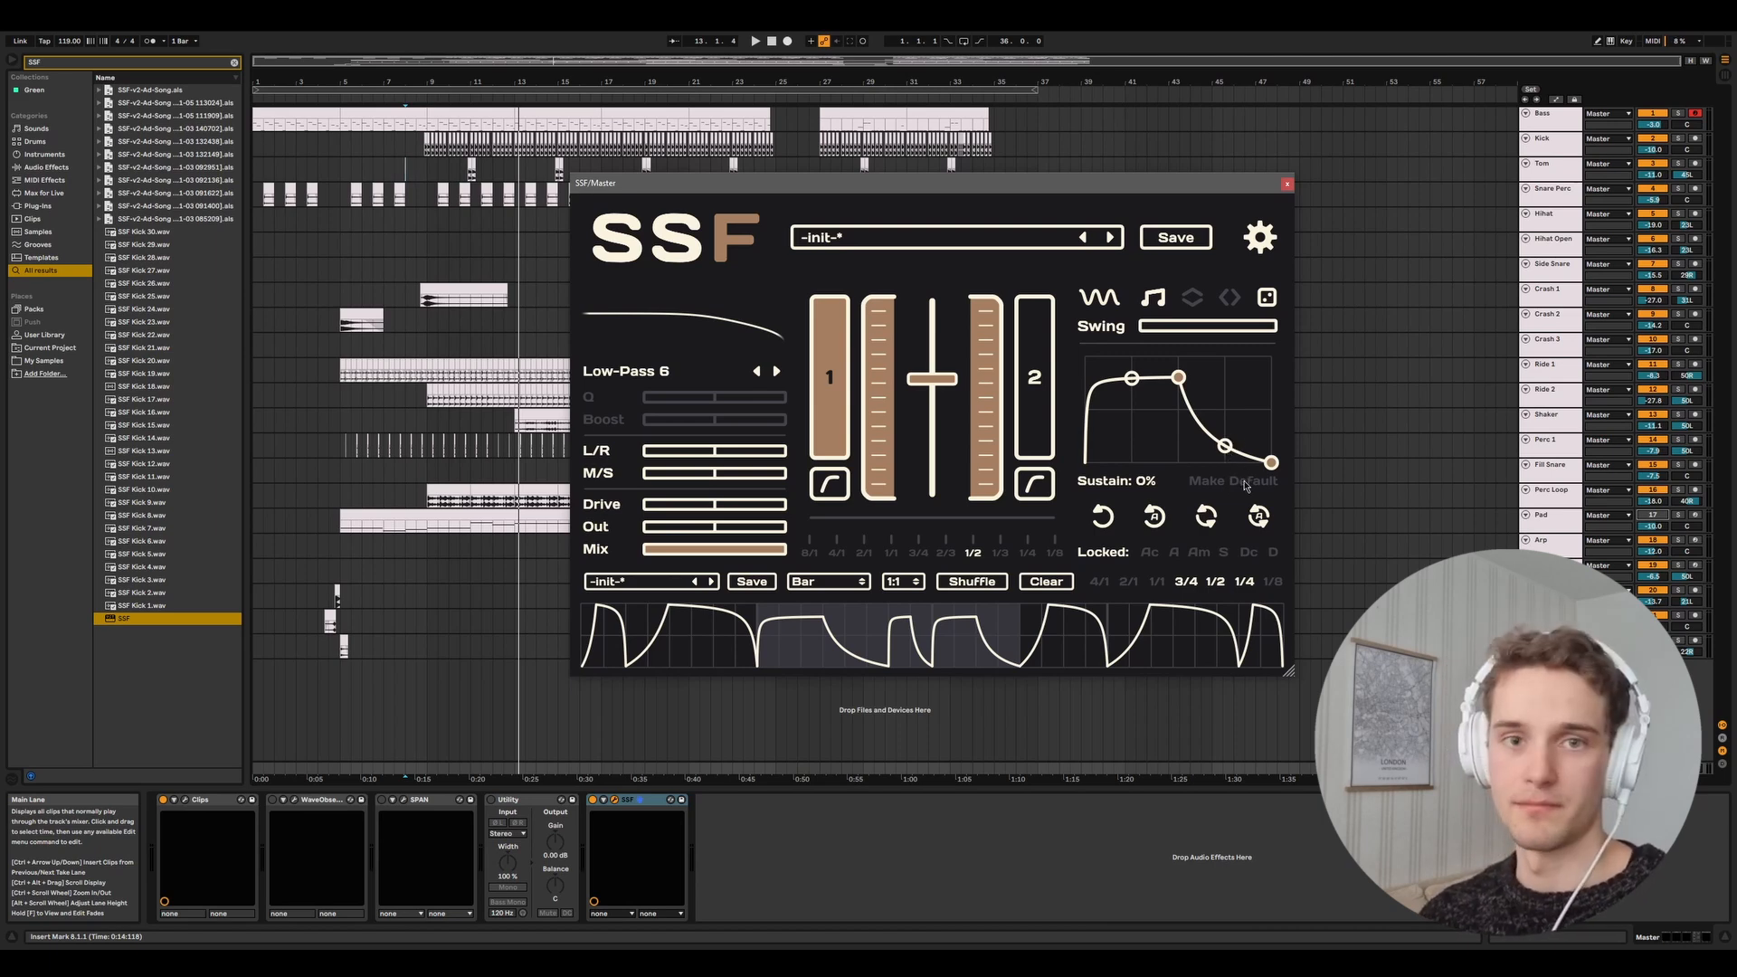
click(1103, 516)
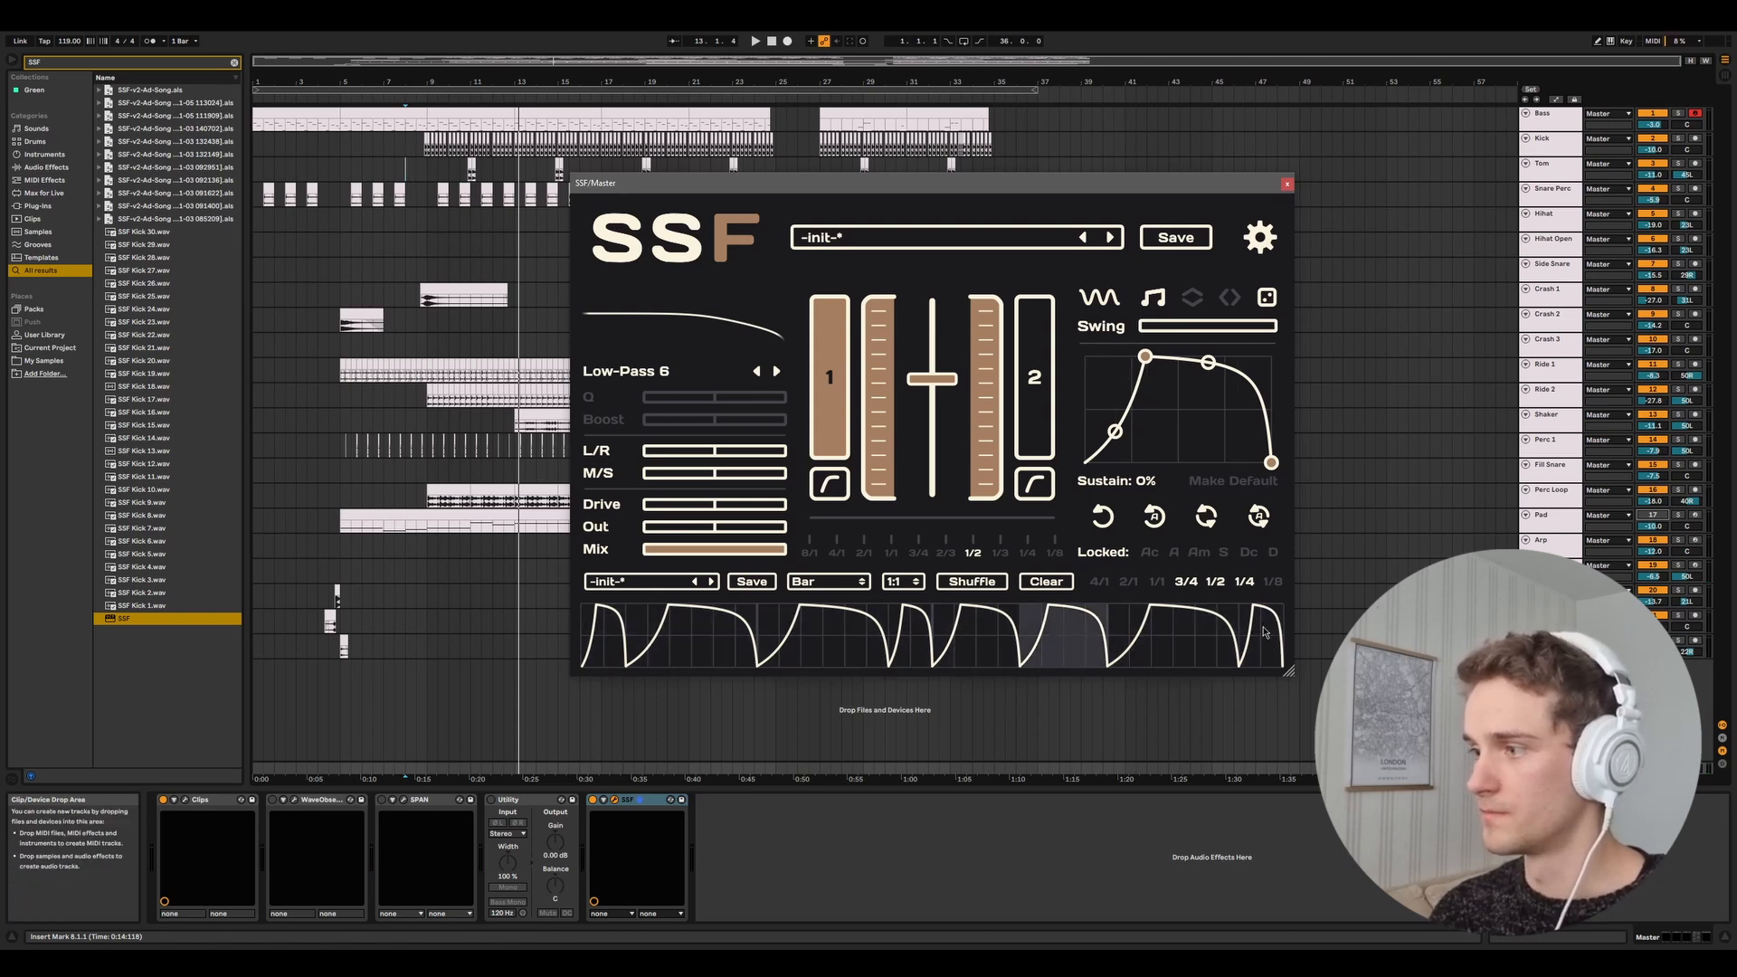
Try a low peak with an abrupt drop on all segments and reset every envelope to the default.
drag(1145, 358, 1140, 457)
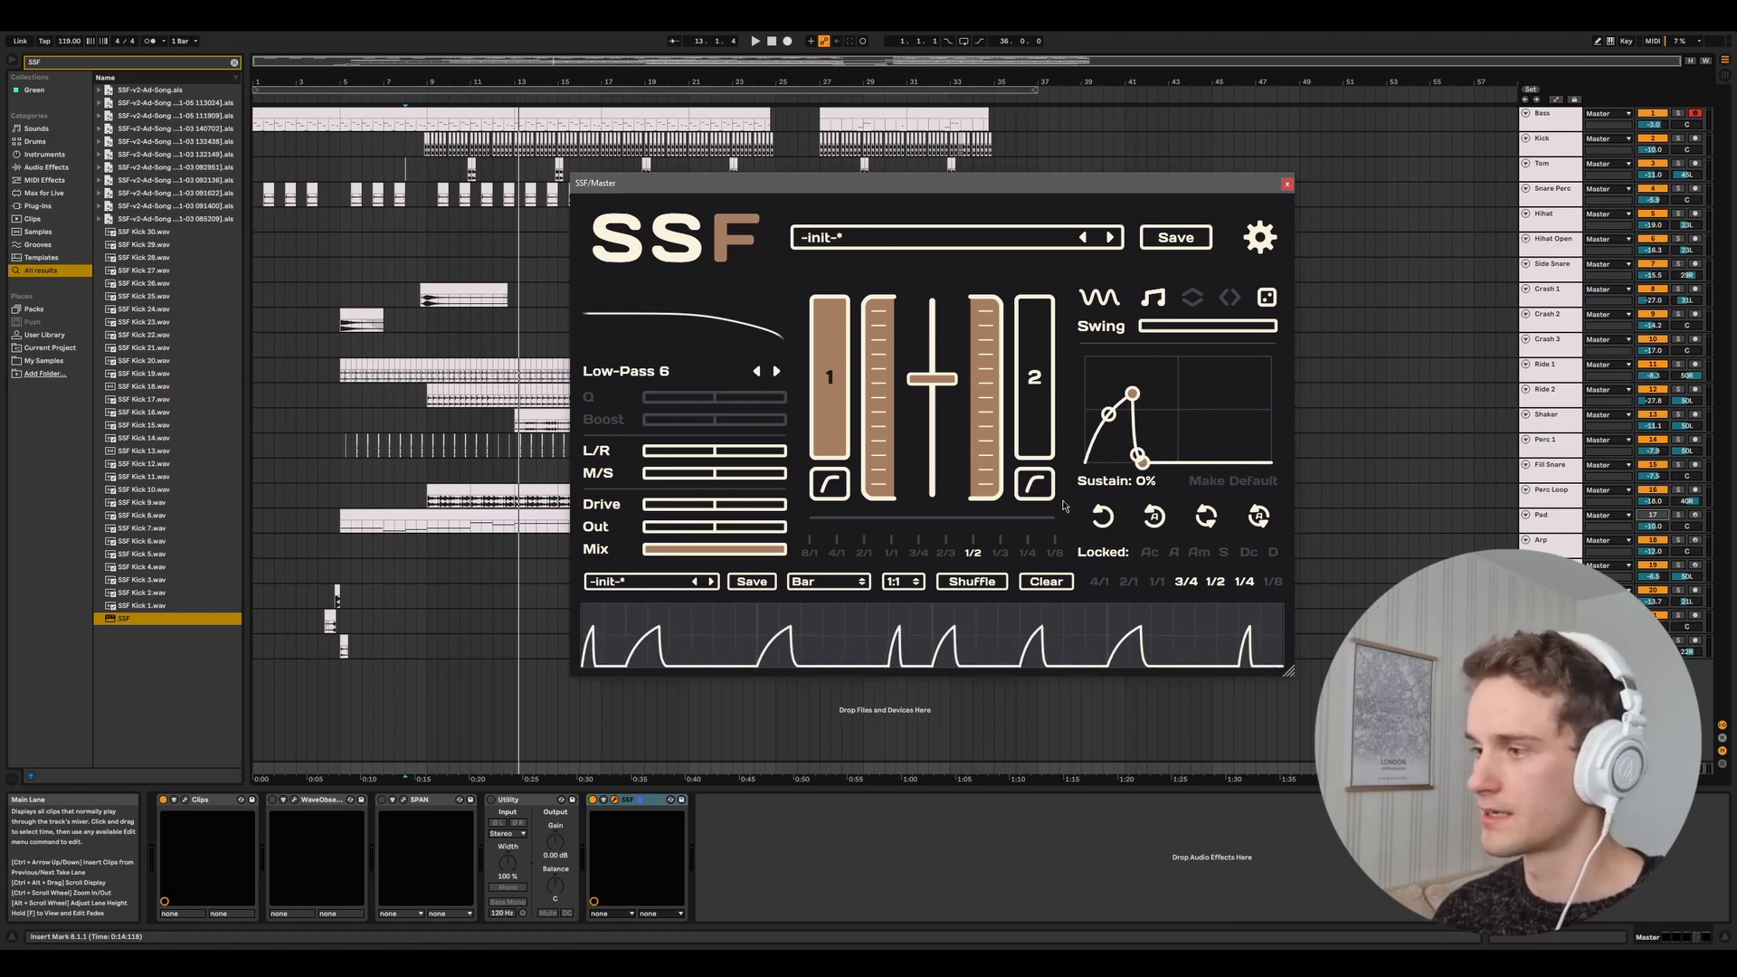
click(1154, 517)
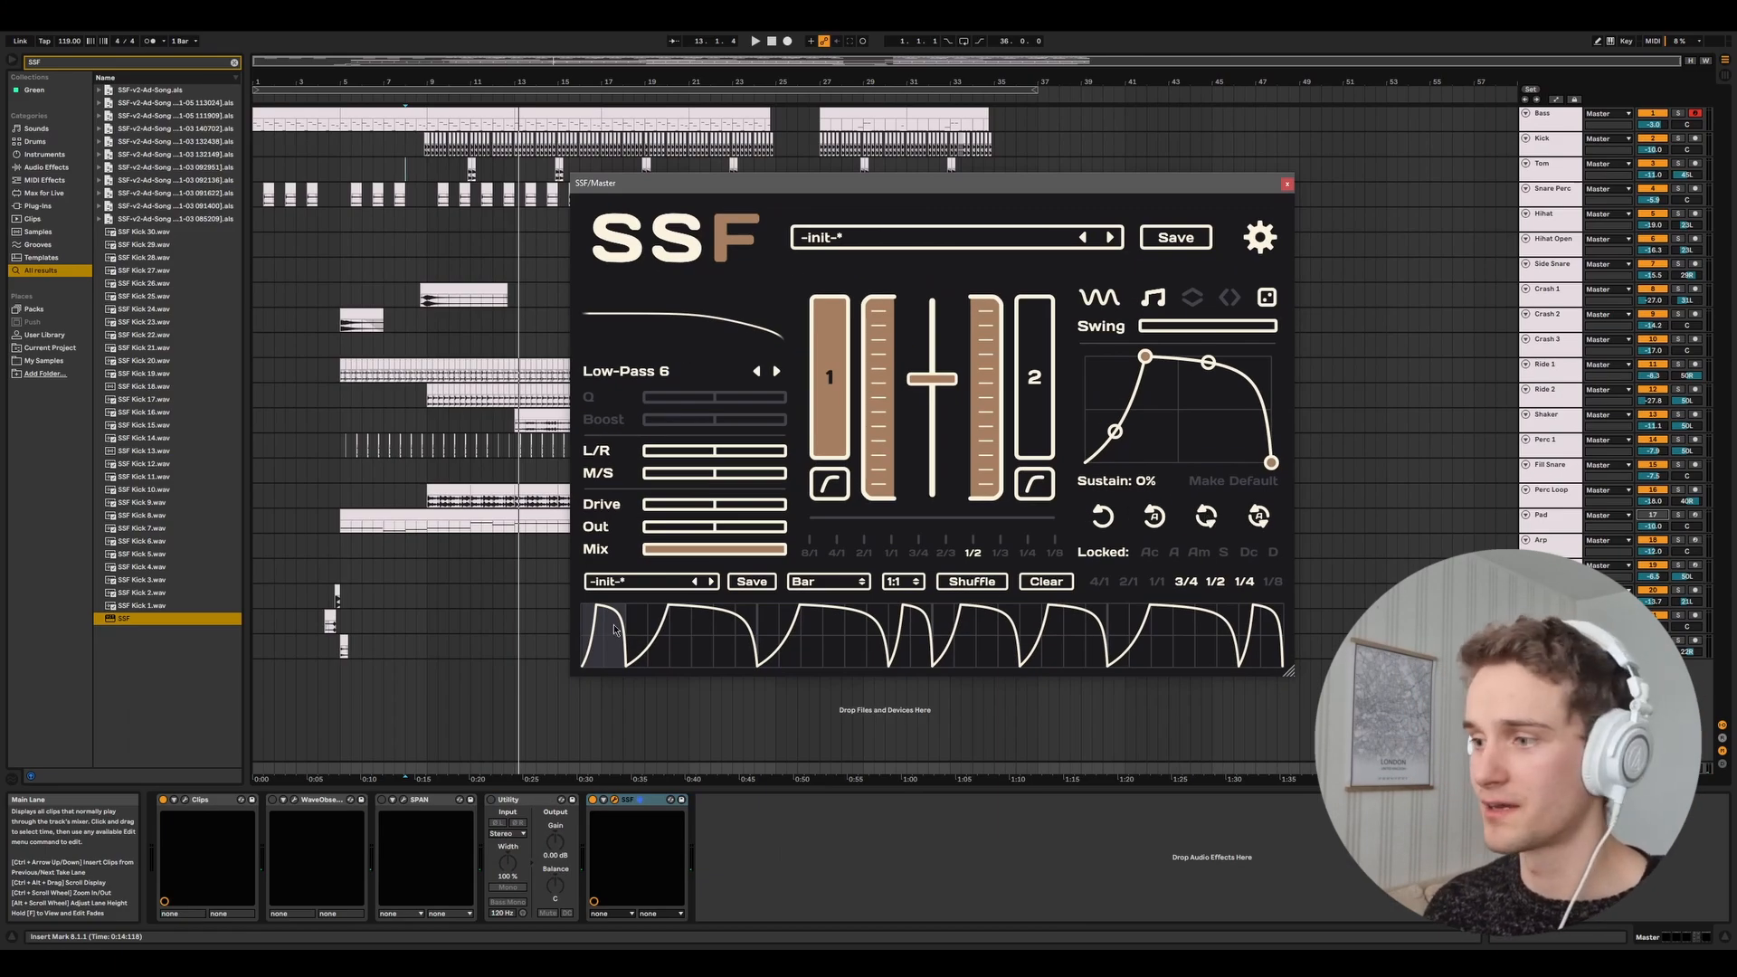
Select the three middle segments of the pattern and randomize only their envelopes several times.
click(674, 631)
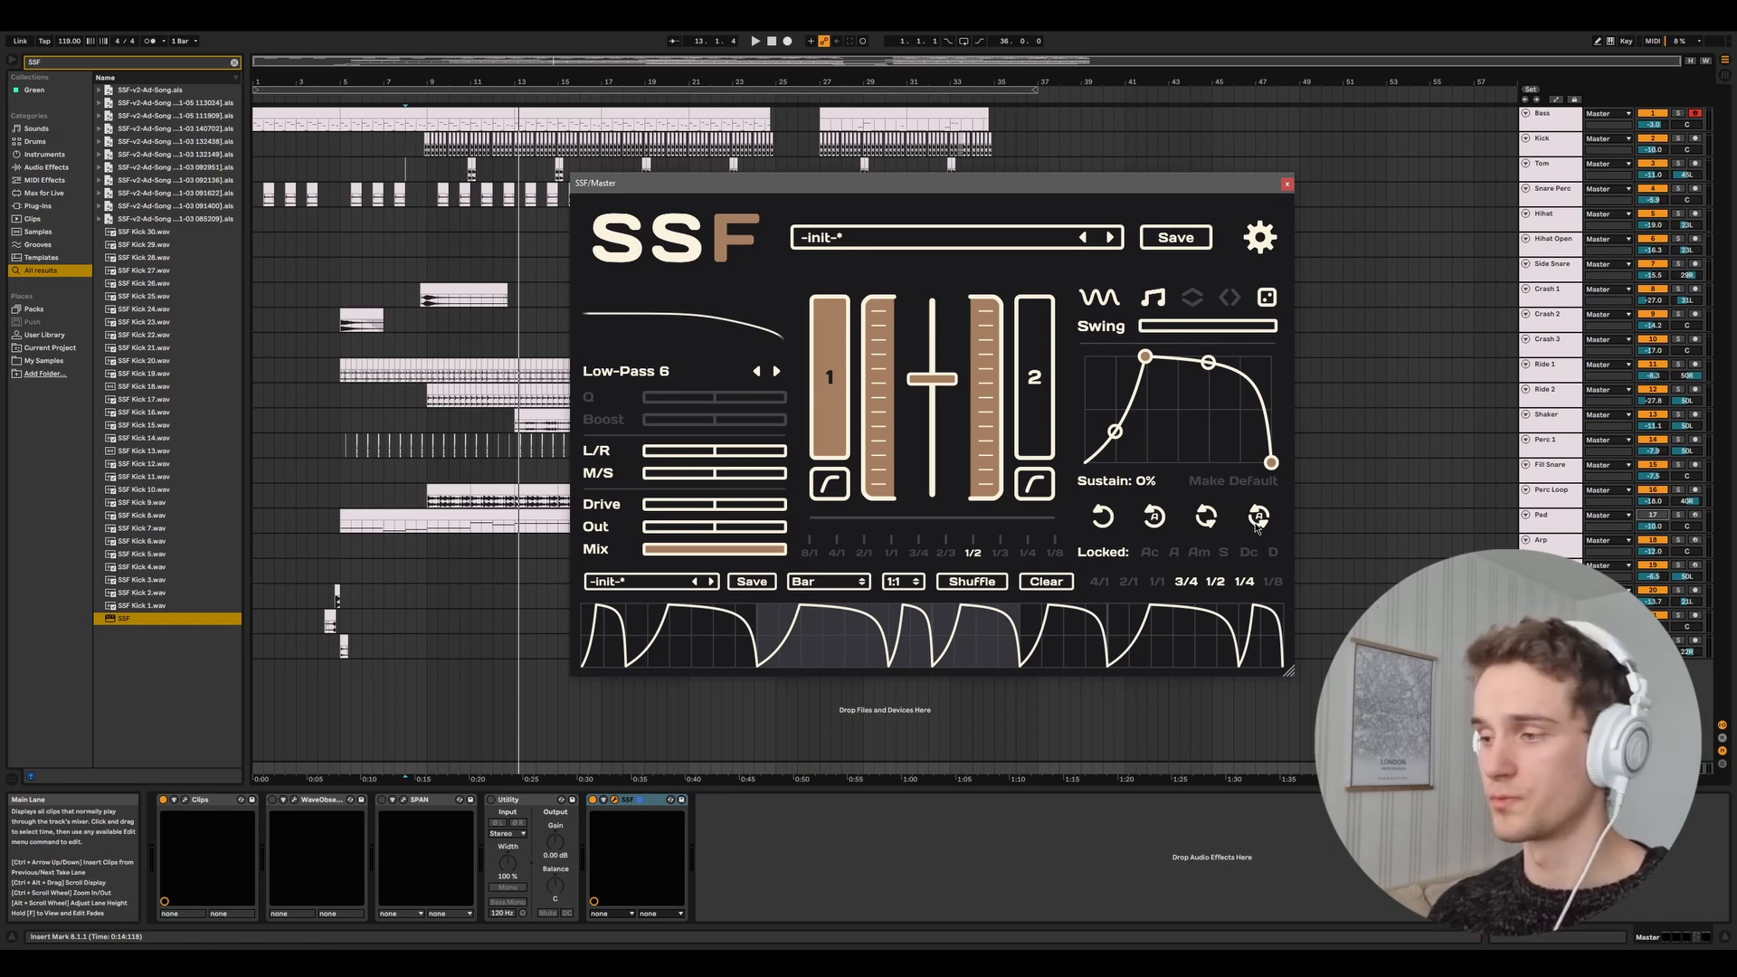
click(1257, 518)
click(1257, 517)
click(1208, 517)
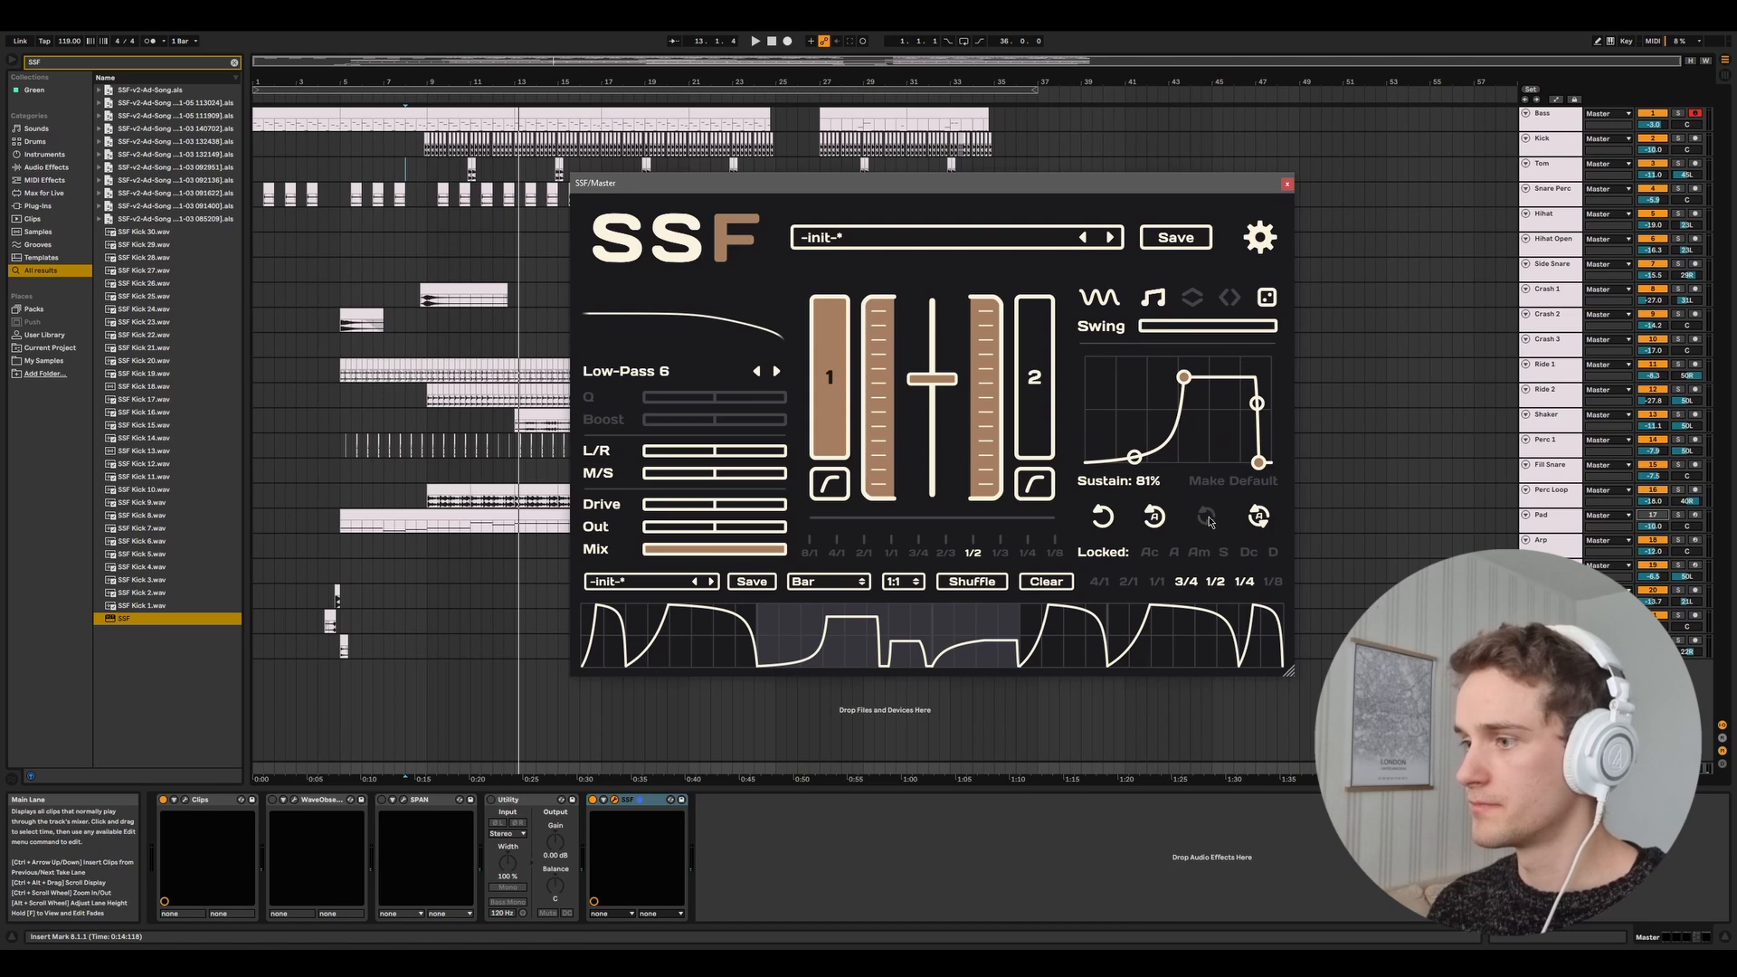
click(1208, 518)
click(1207, 517)
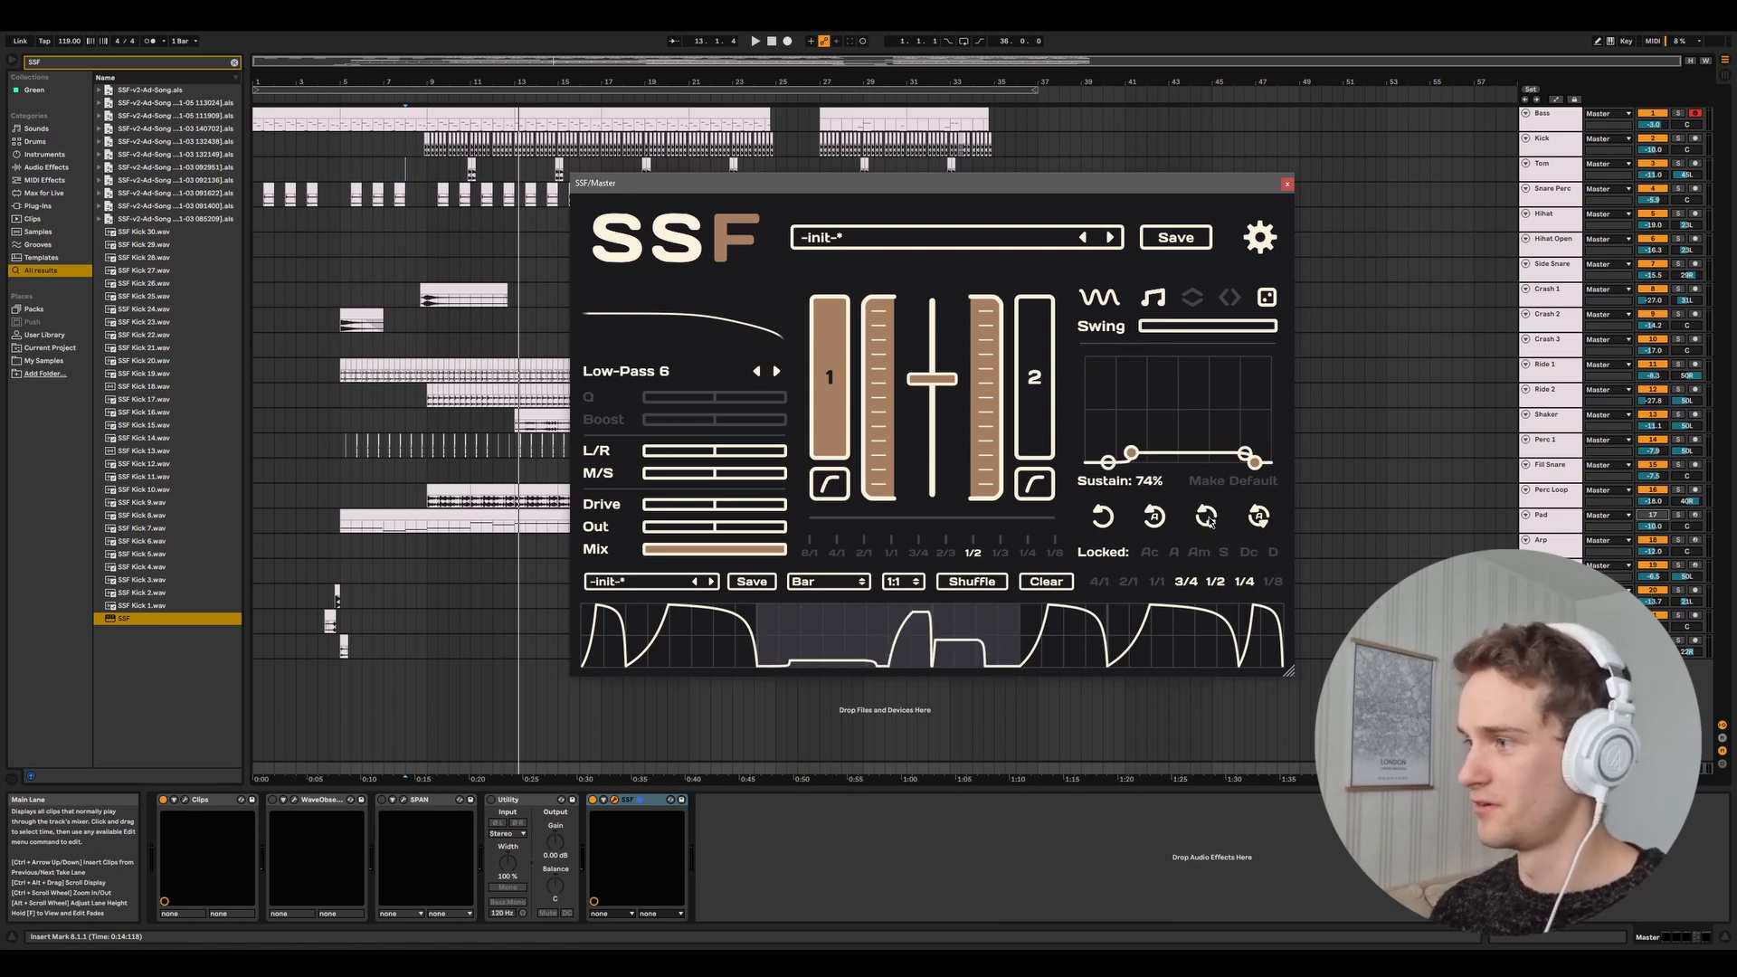
click(1207, 517)
click(1207, 518)
click(1208, 517)
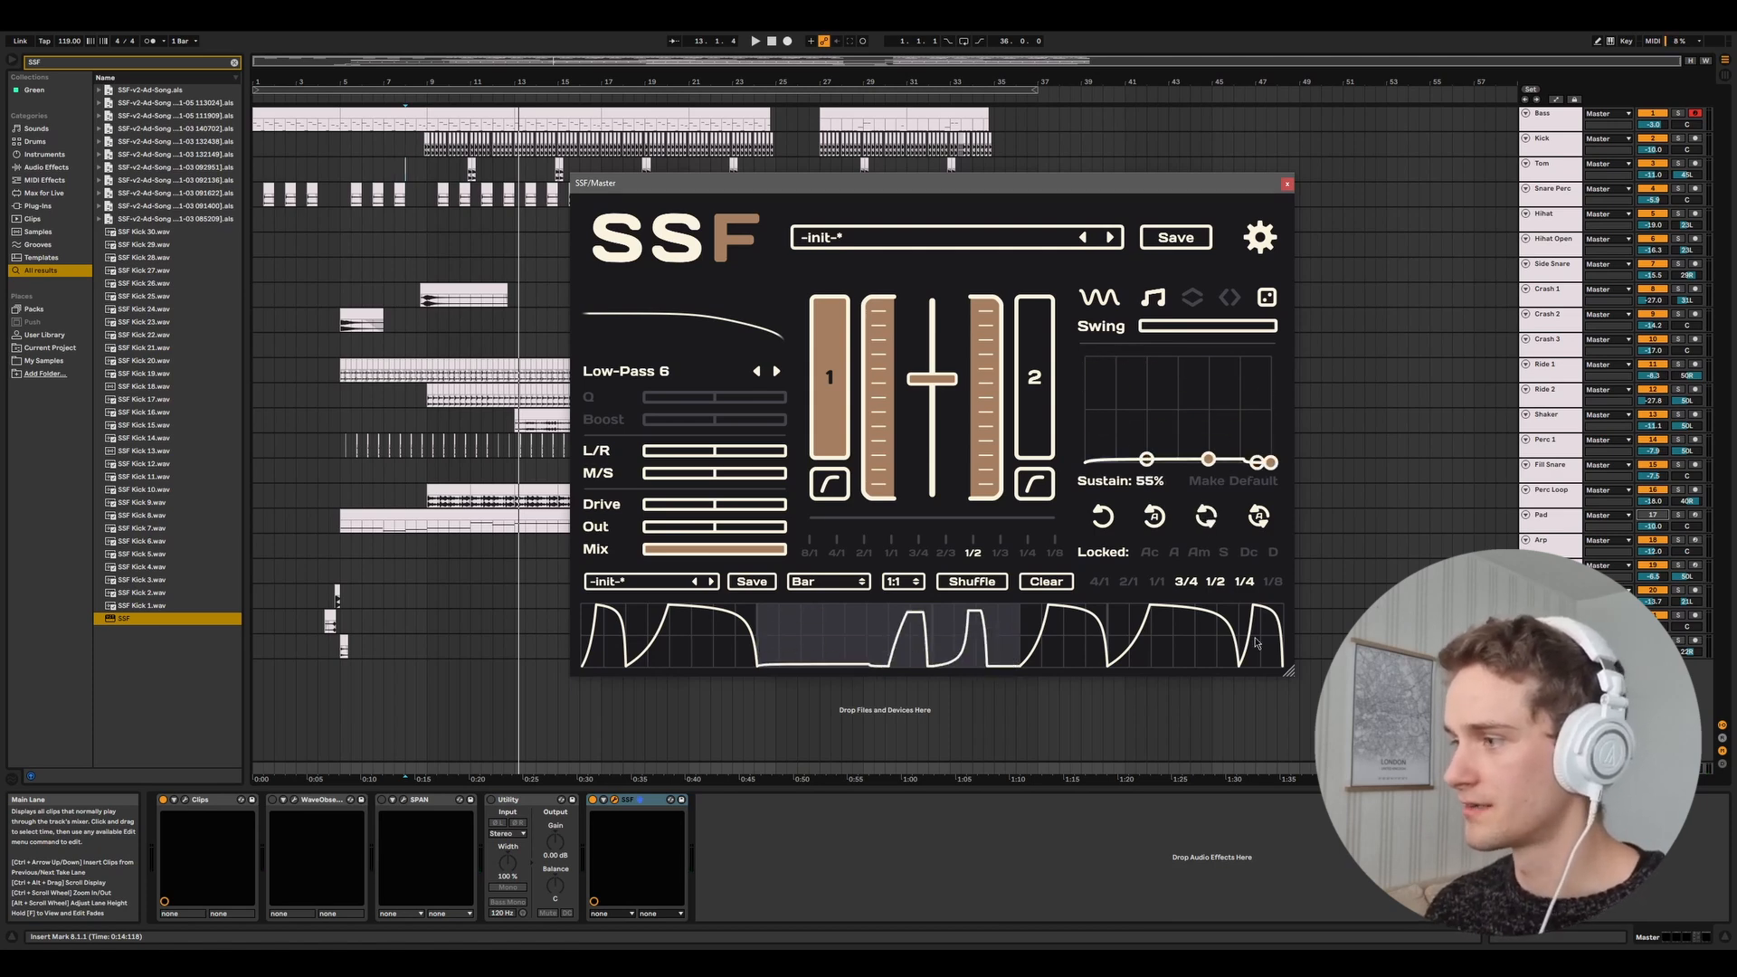
Select the last segment and randomize the envelopes of all segments in the pattern several times.
click(1259, 517)
click(1259, 517)
click(1259, 518)
click(1259, 517)
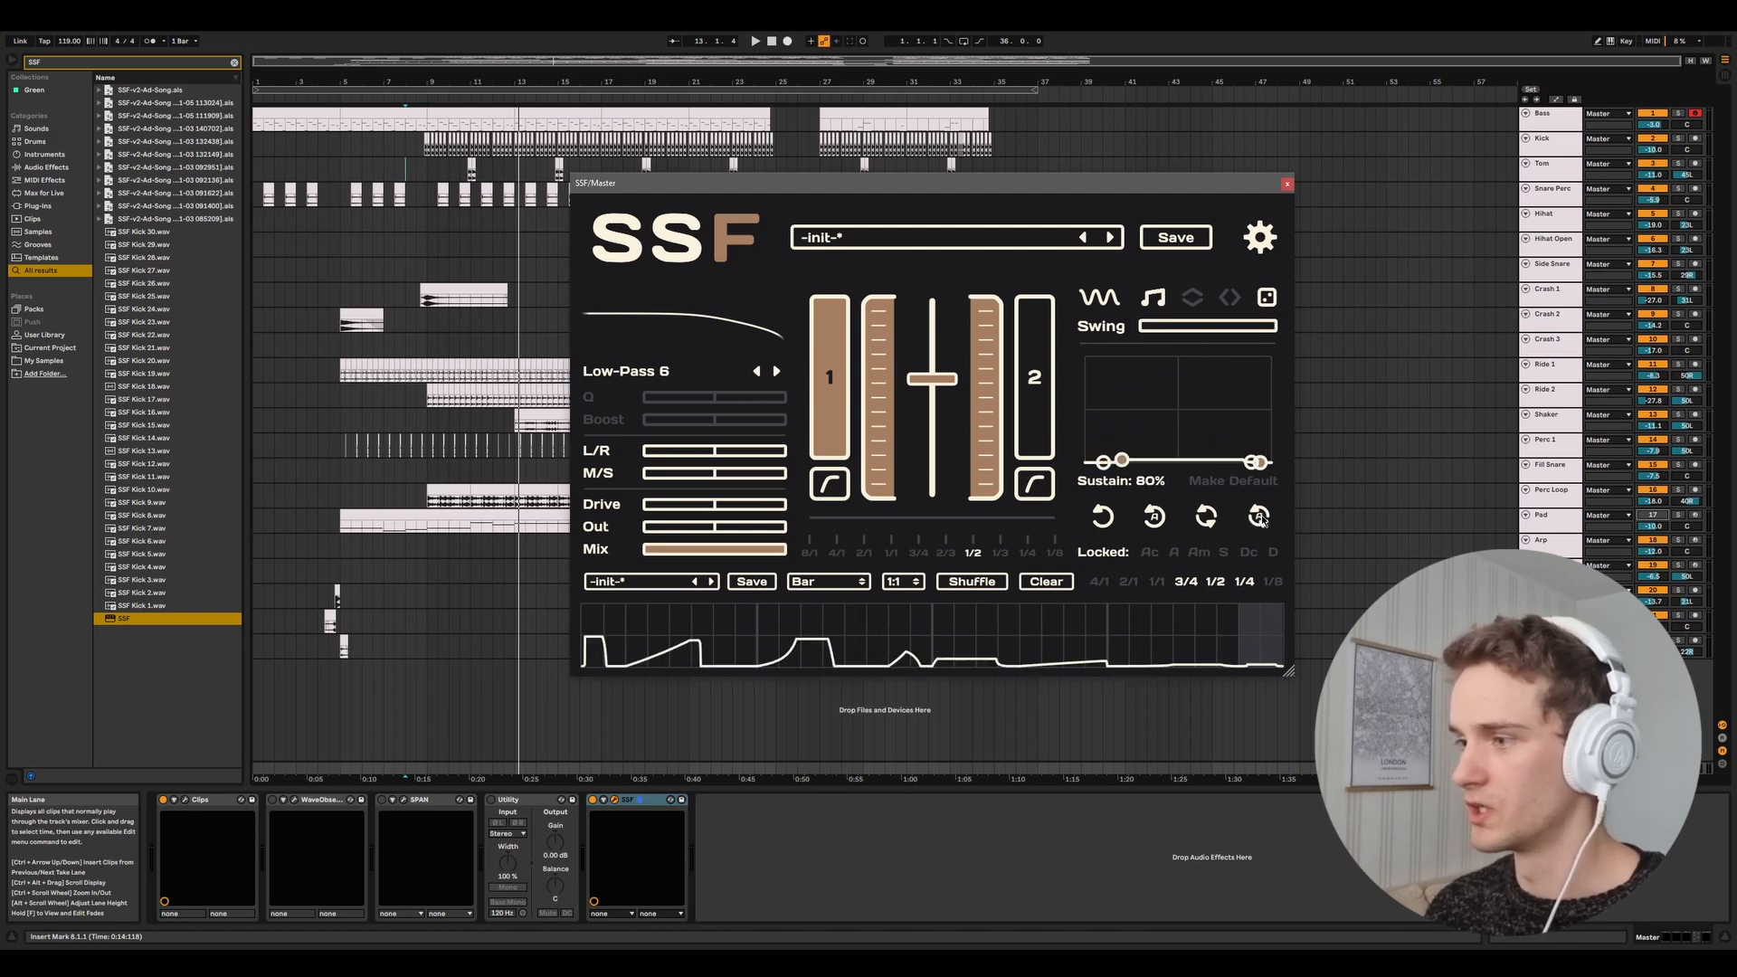
click(1259, 517)
click(1259, 517)
click(1259, 517)
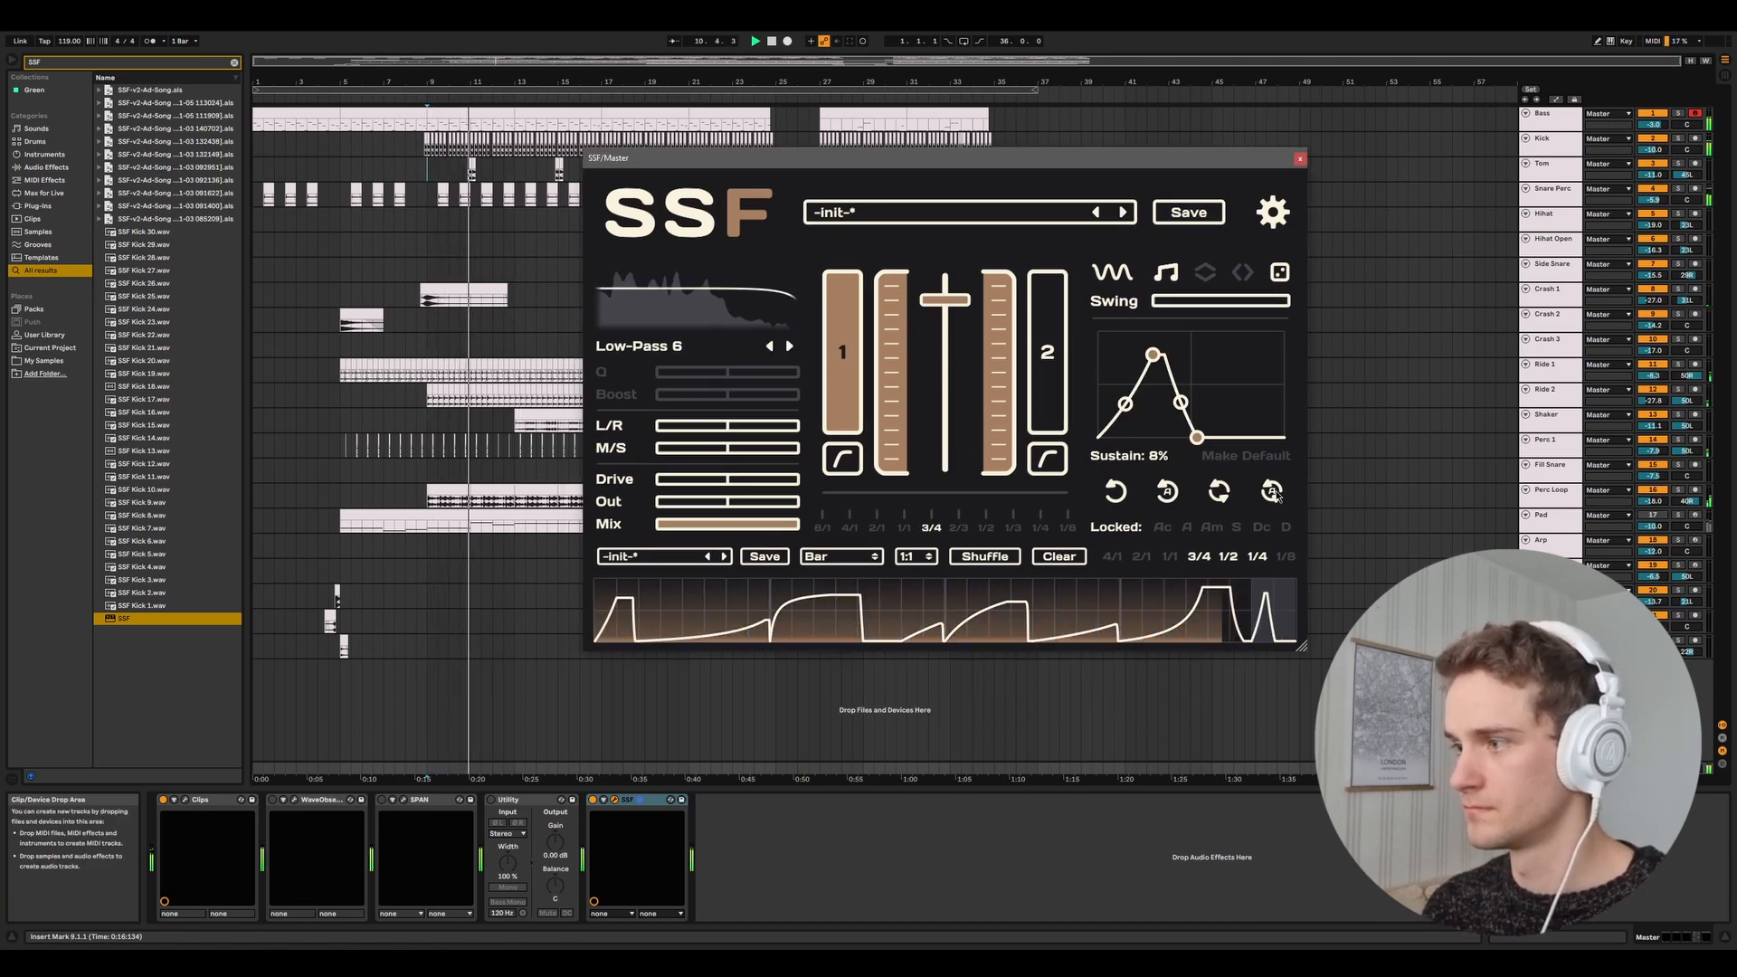
Audition further randomizations of all segment envelopes while the track plays.
click(1275, 492)
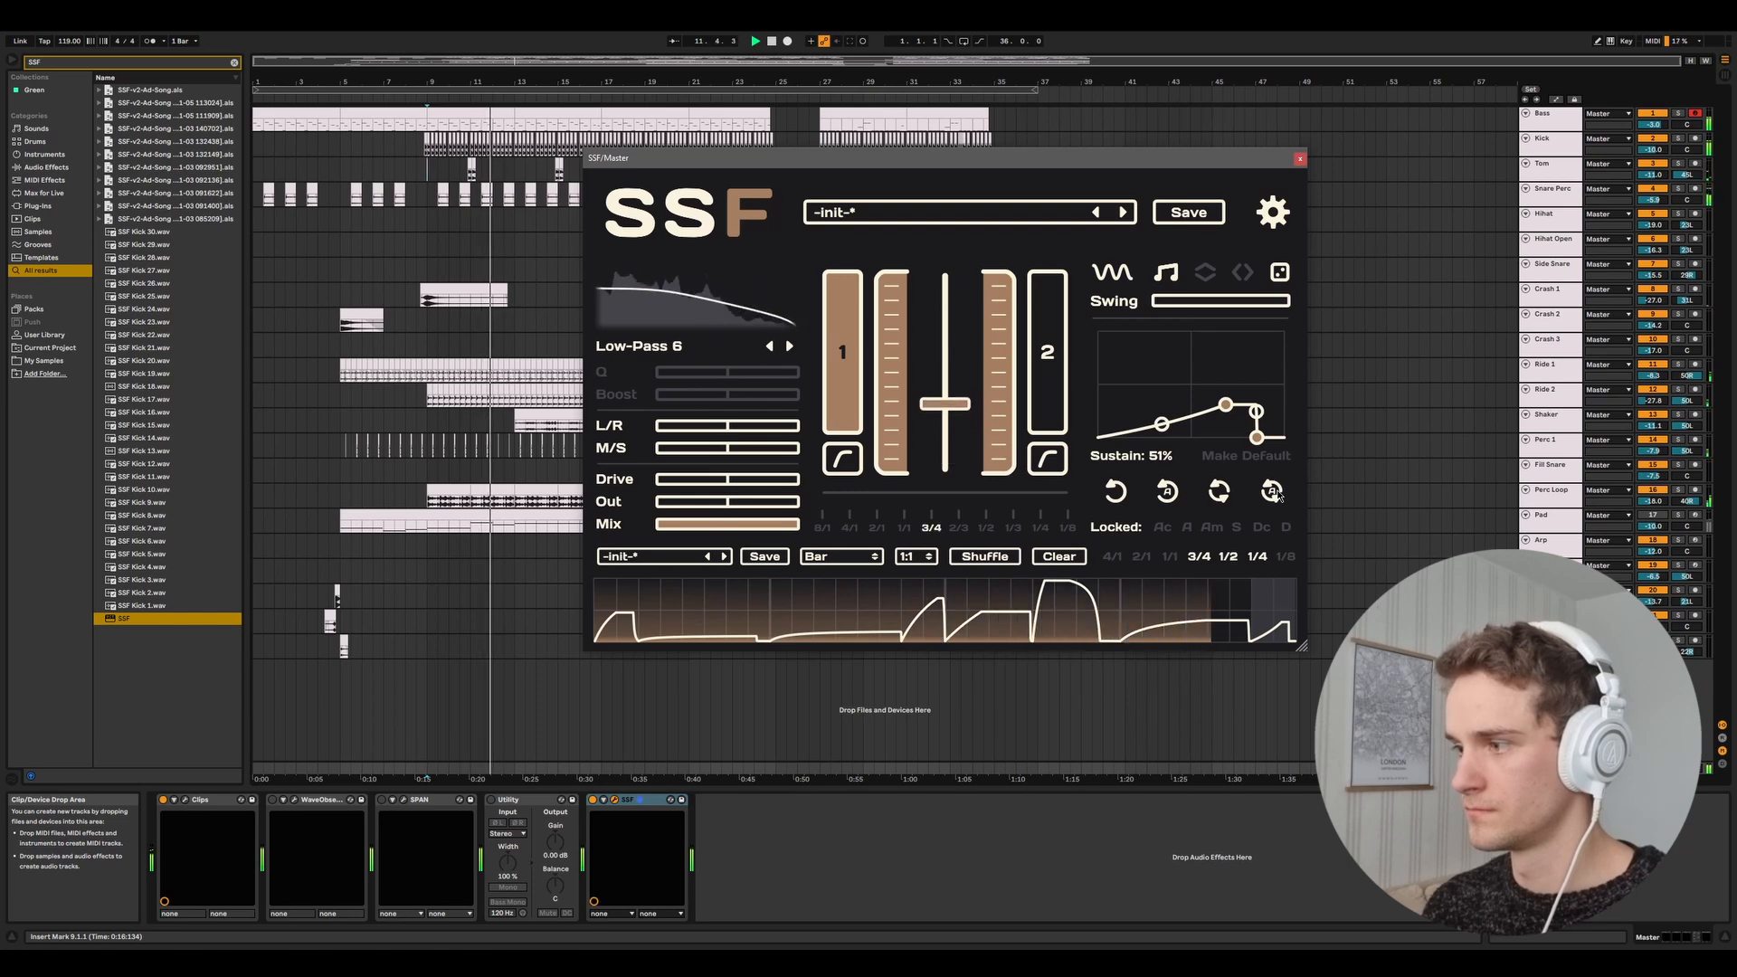
click(1274, 492)
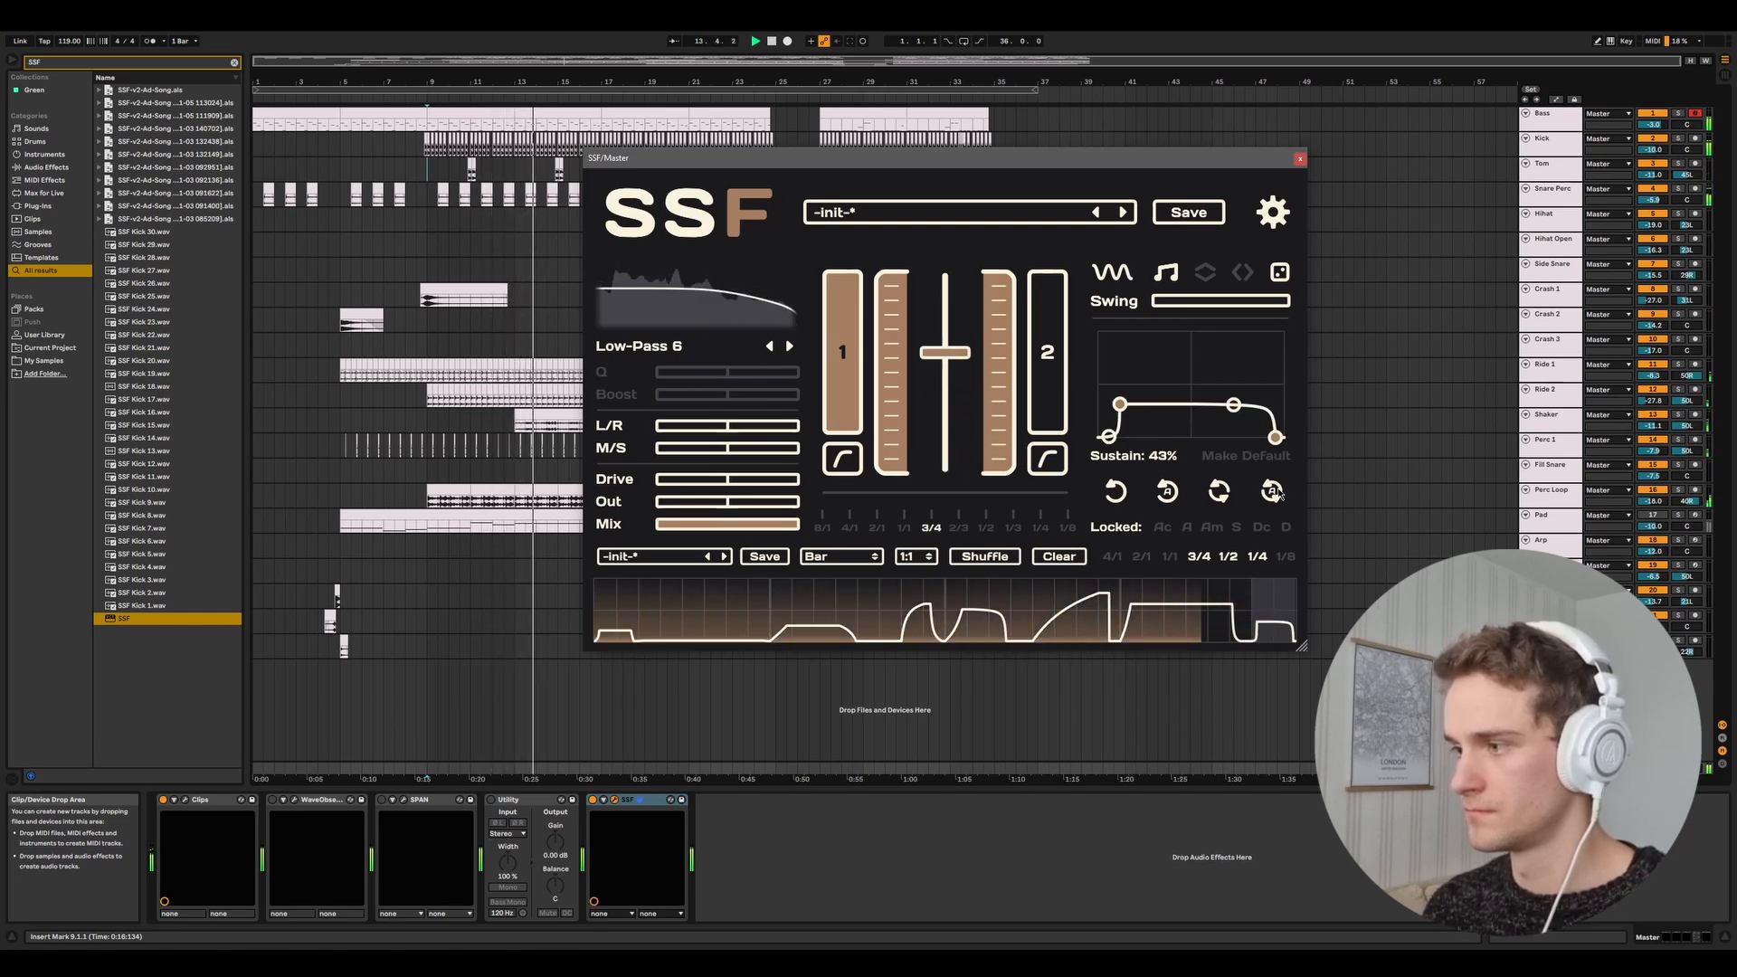
click(1275, 492)
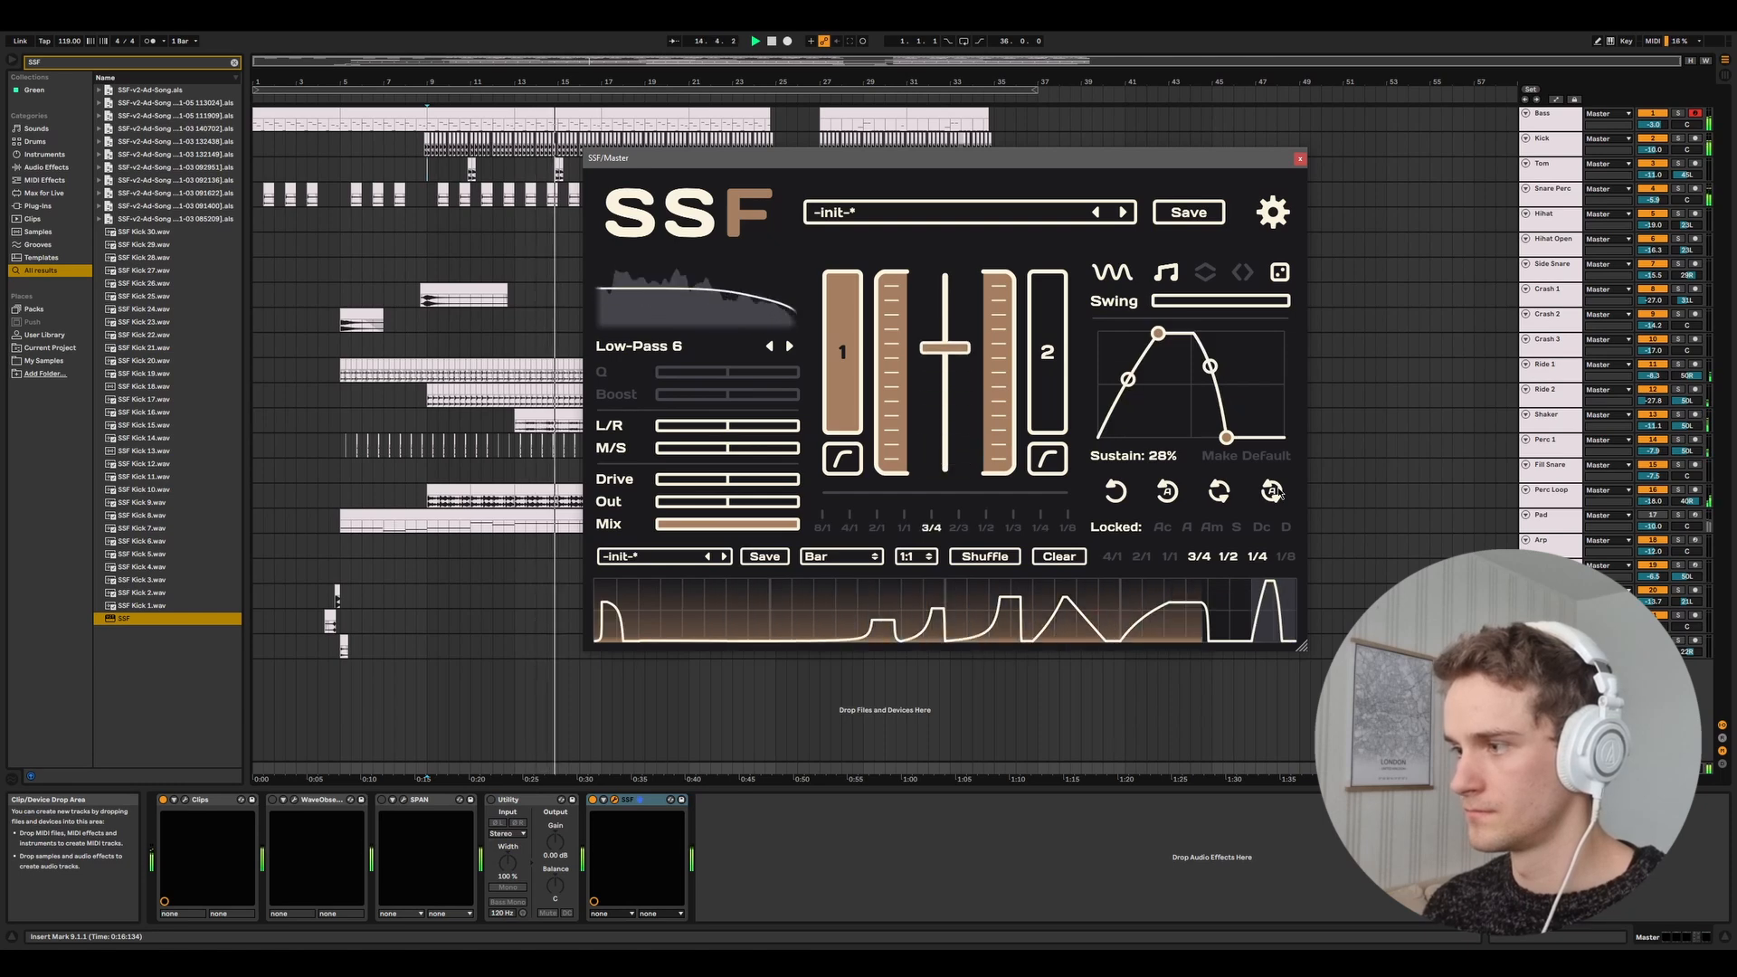
click(1274, 492)
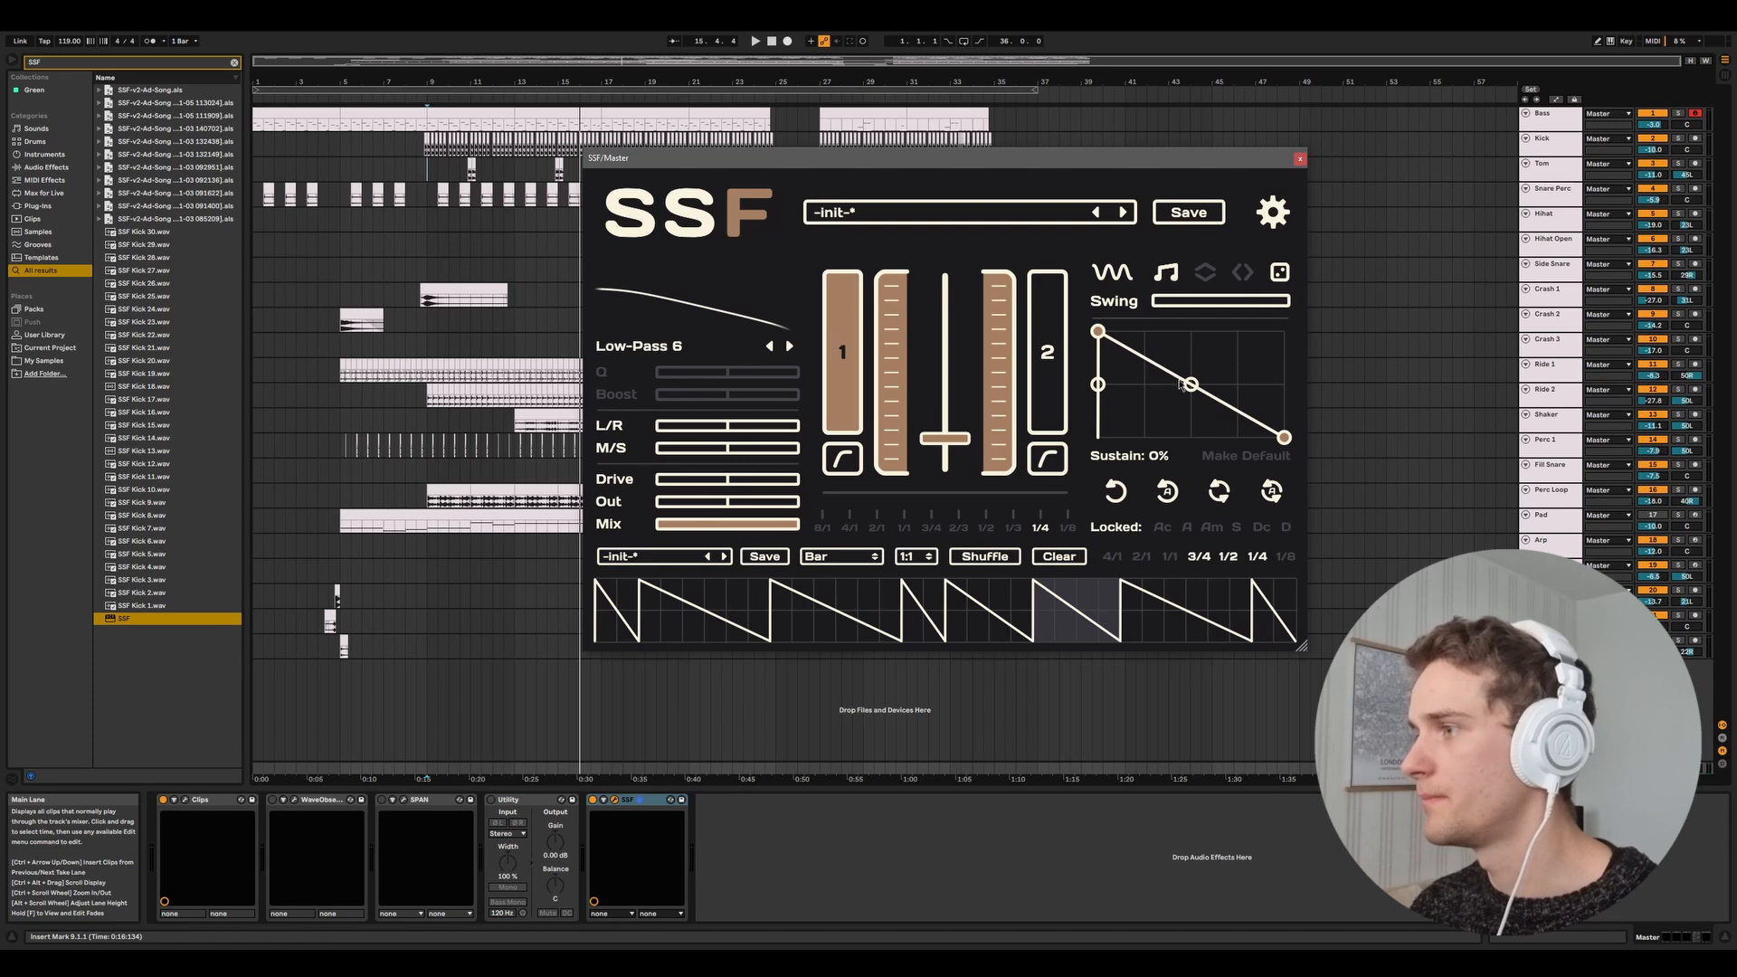
Lock the envelope parameters Ac, A, S and D against randomization.
drag(1193, 386, 1199, 351)
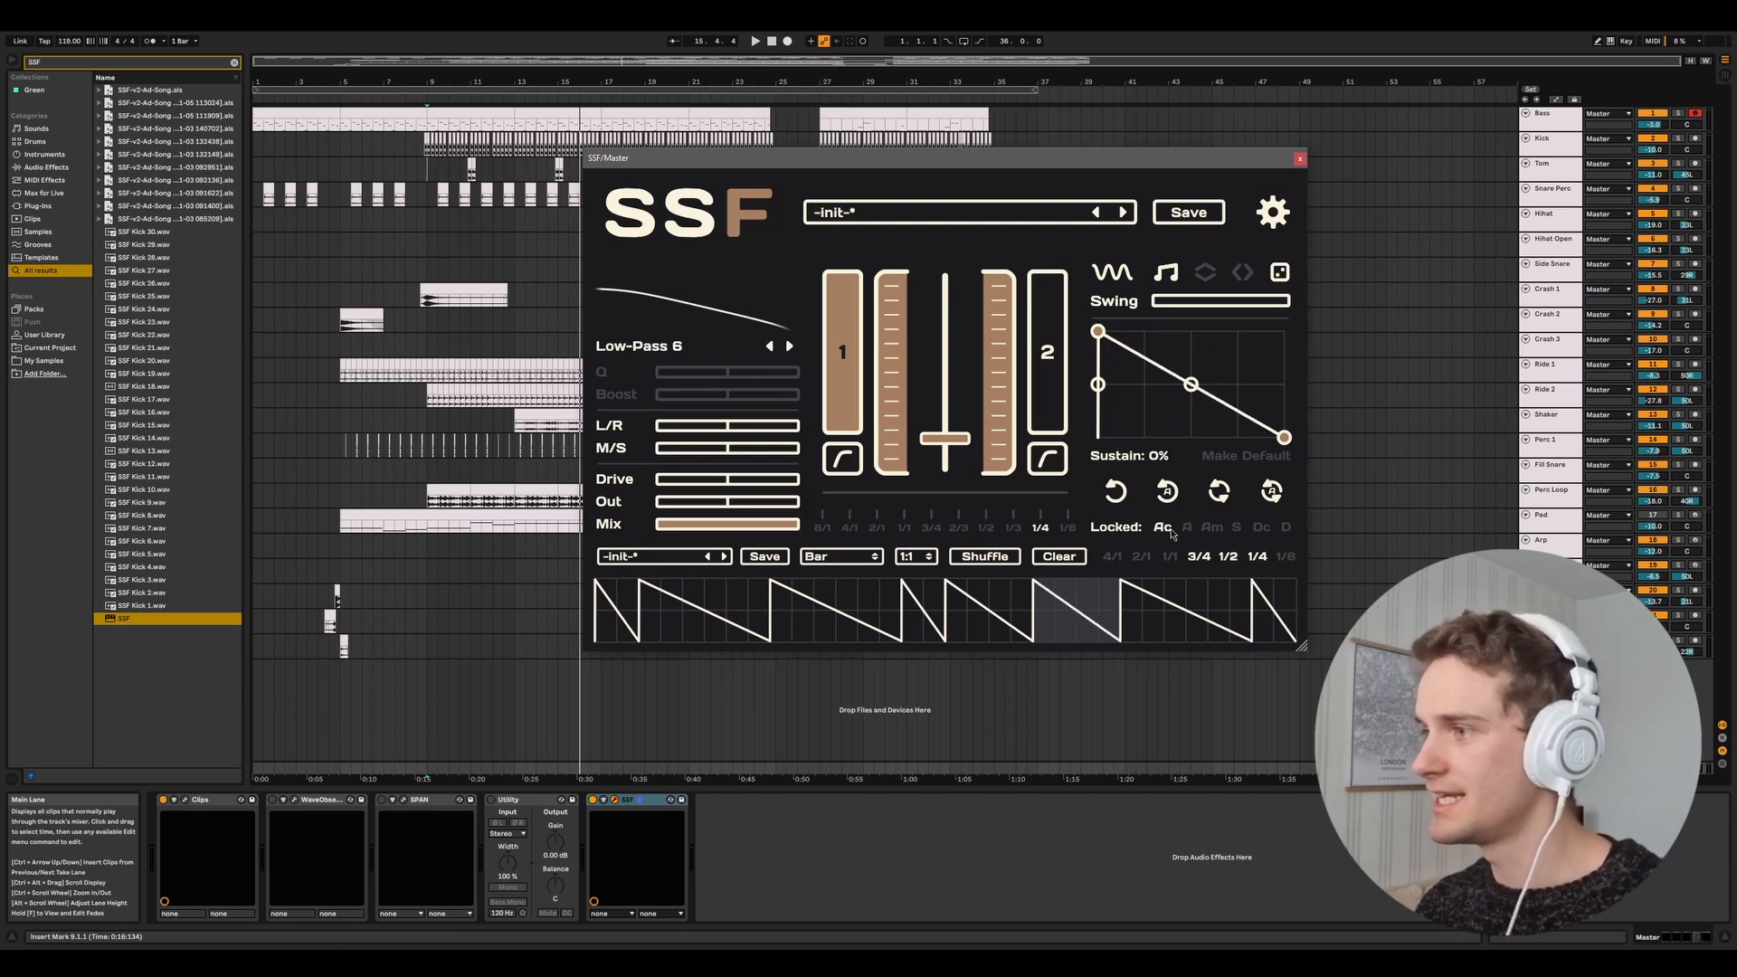
click(1172, 532)
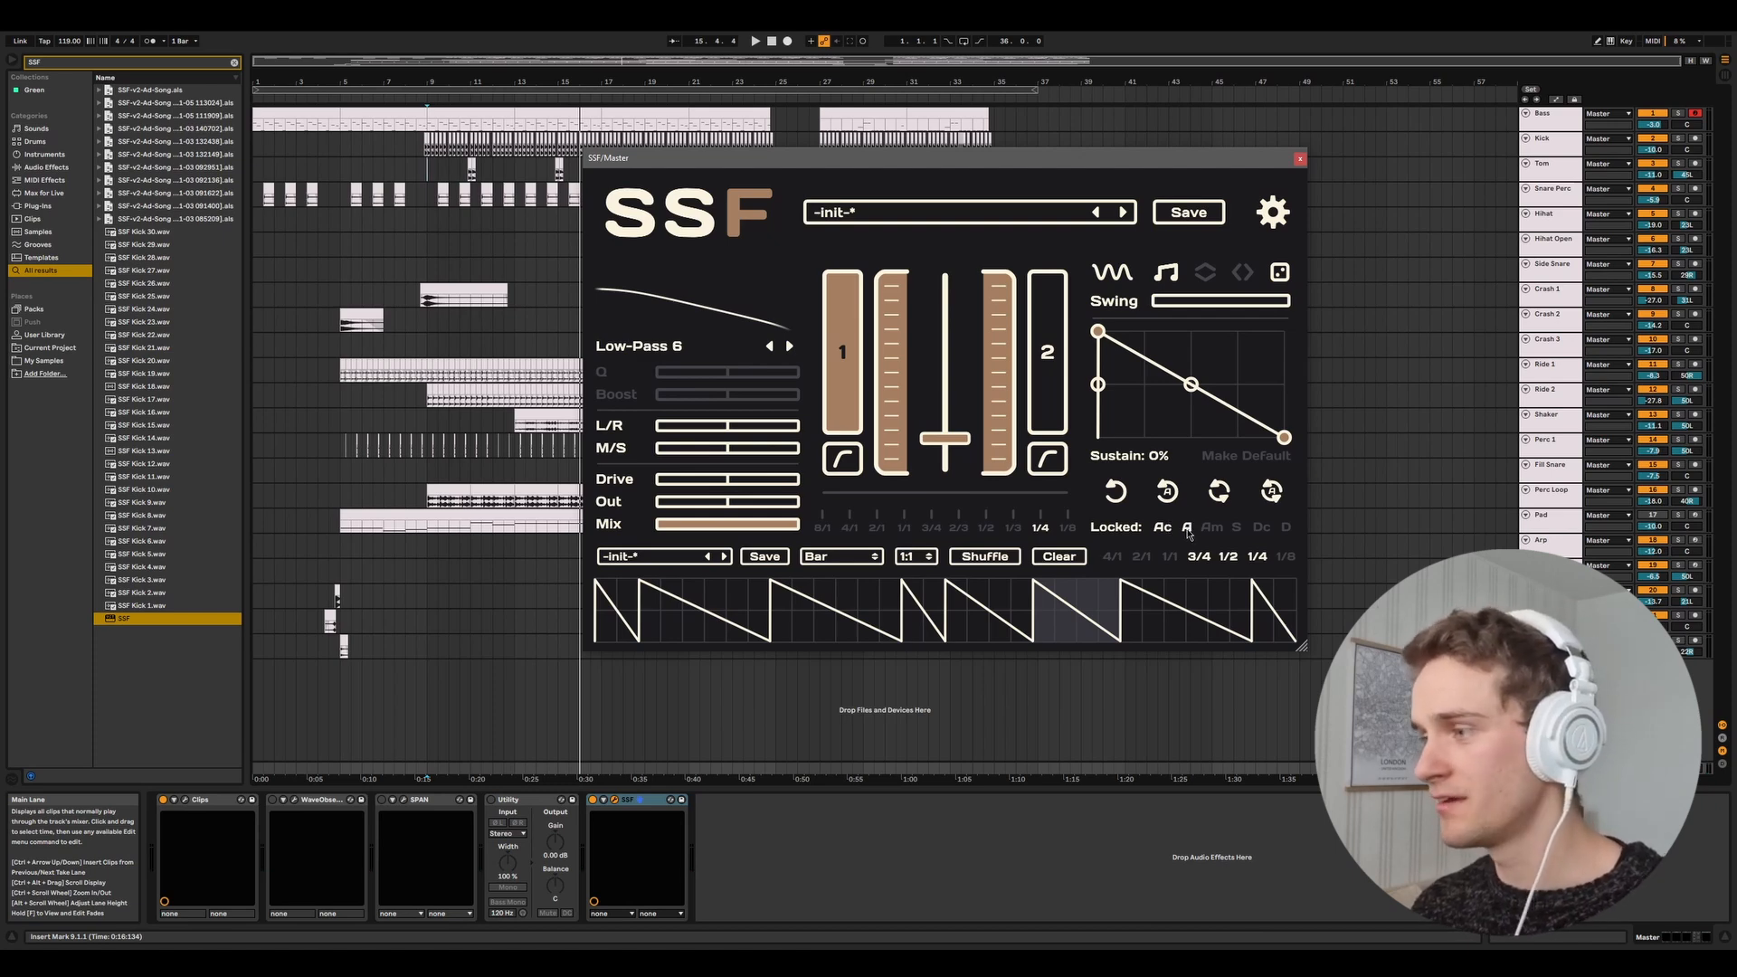
click(1188, 528)
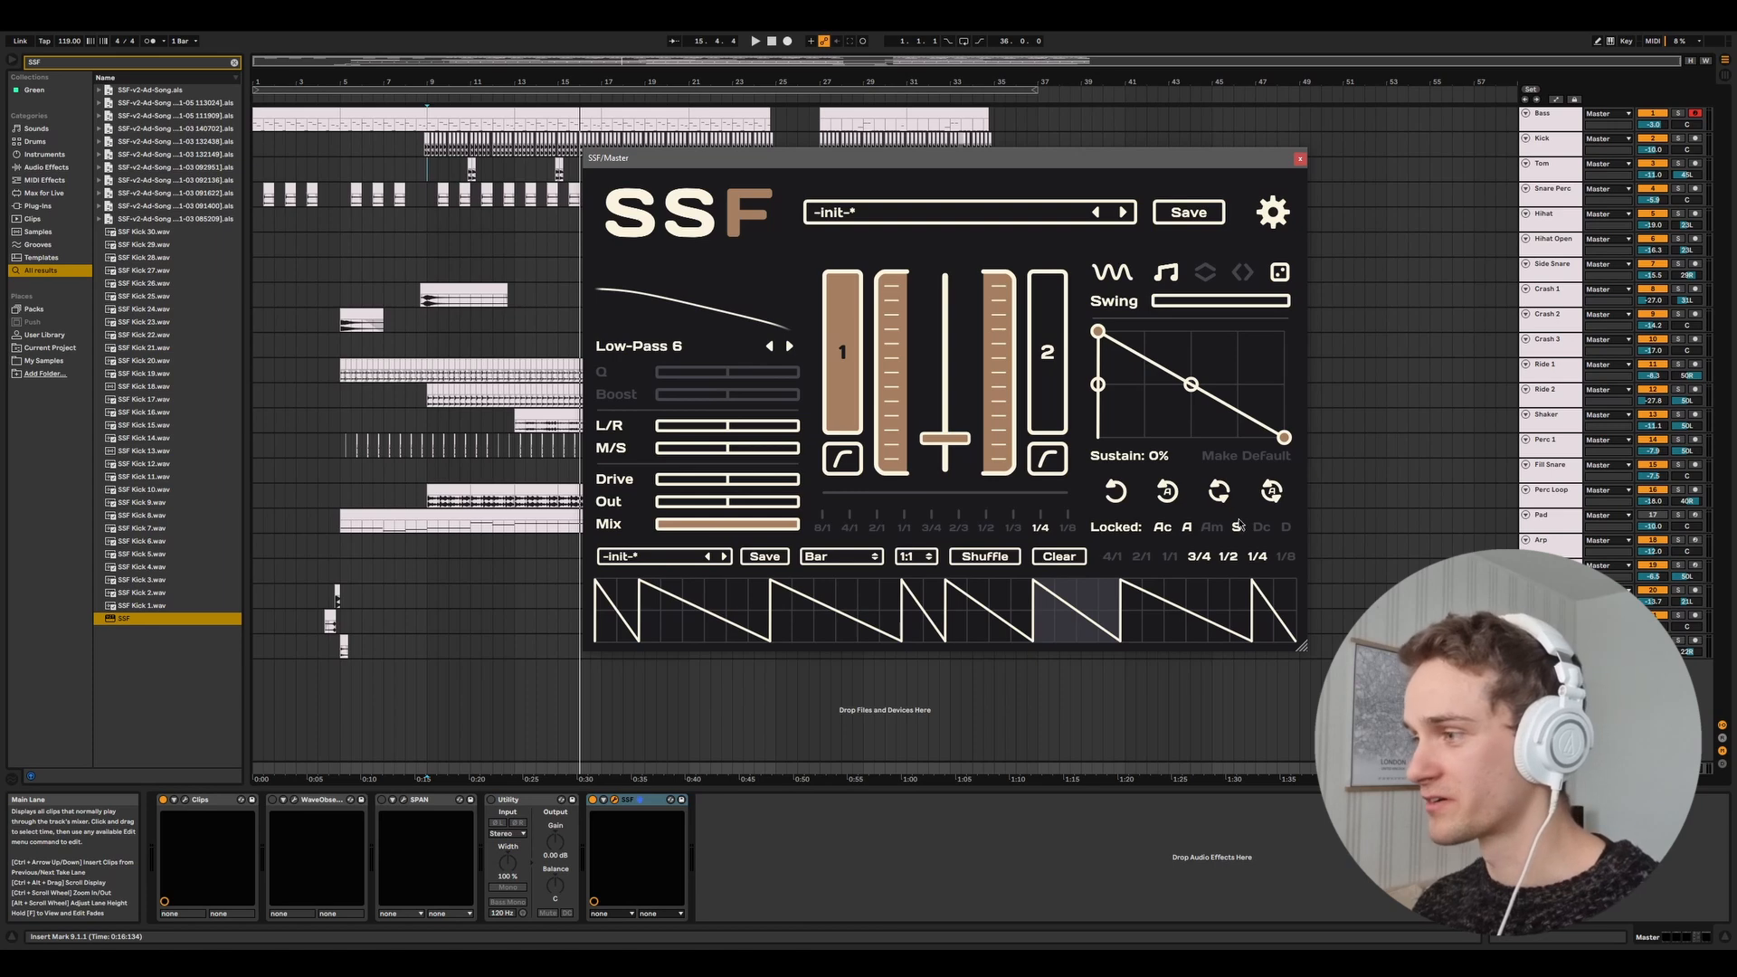
click(1237, 527)
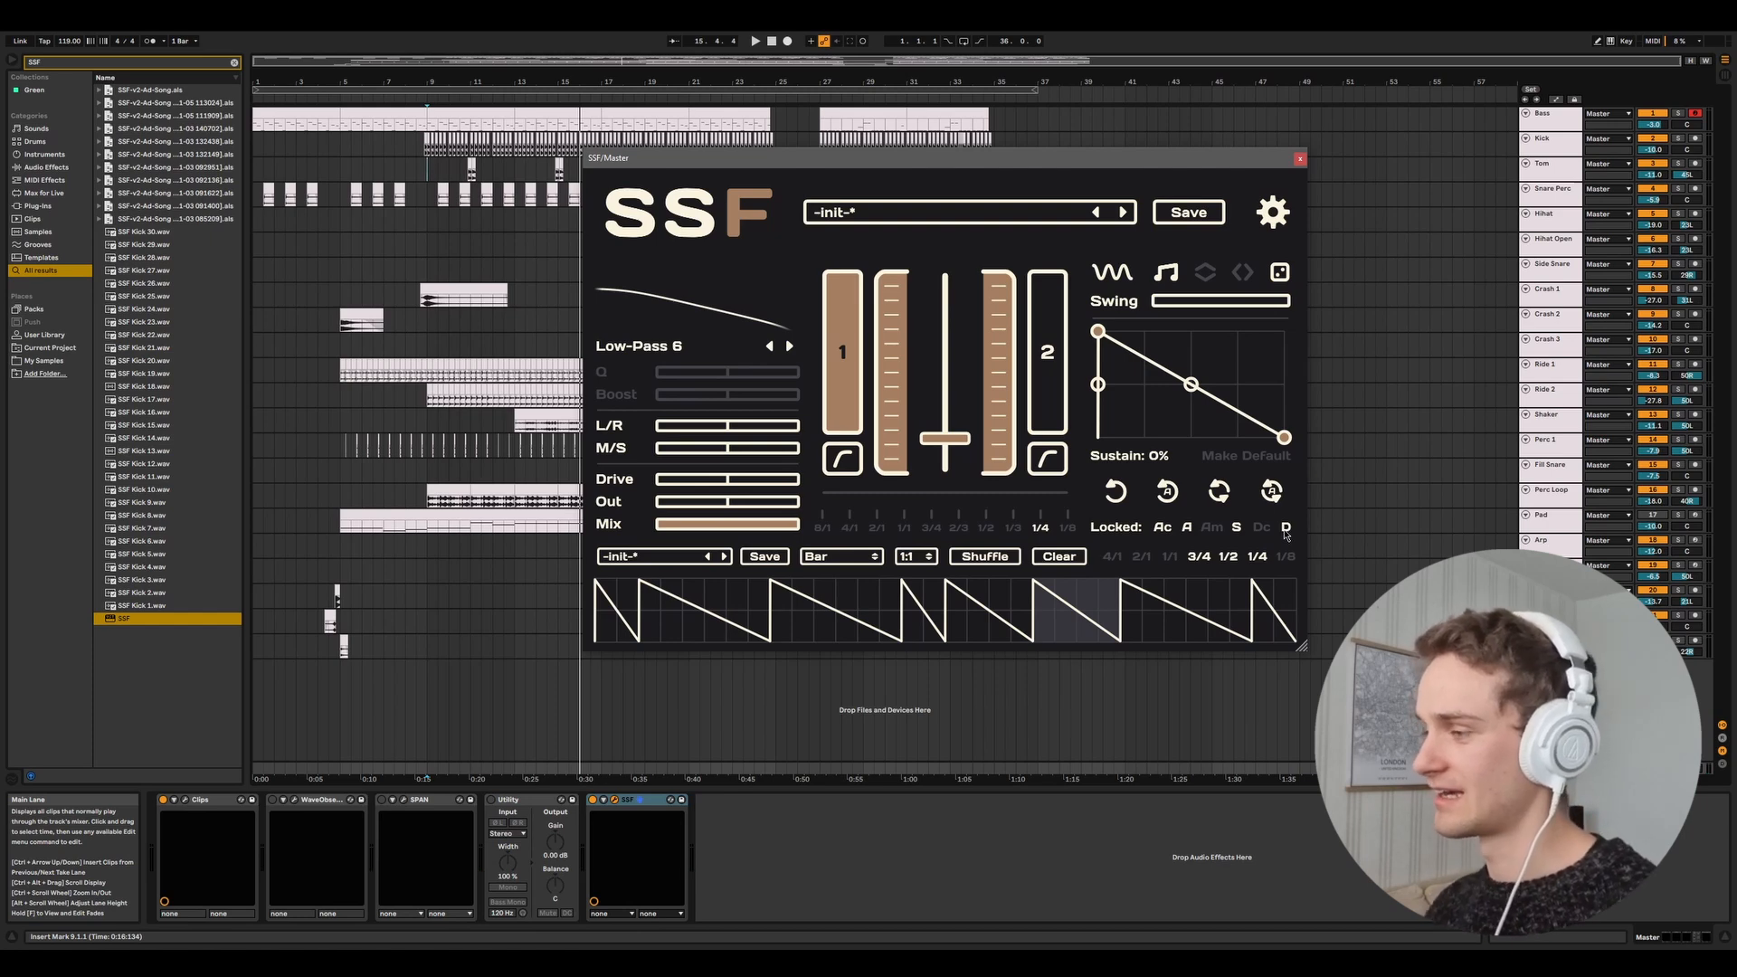
click(1285, 528)
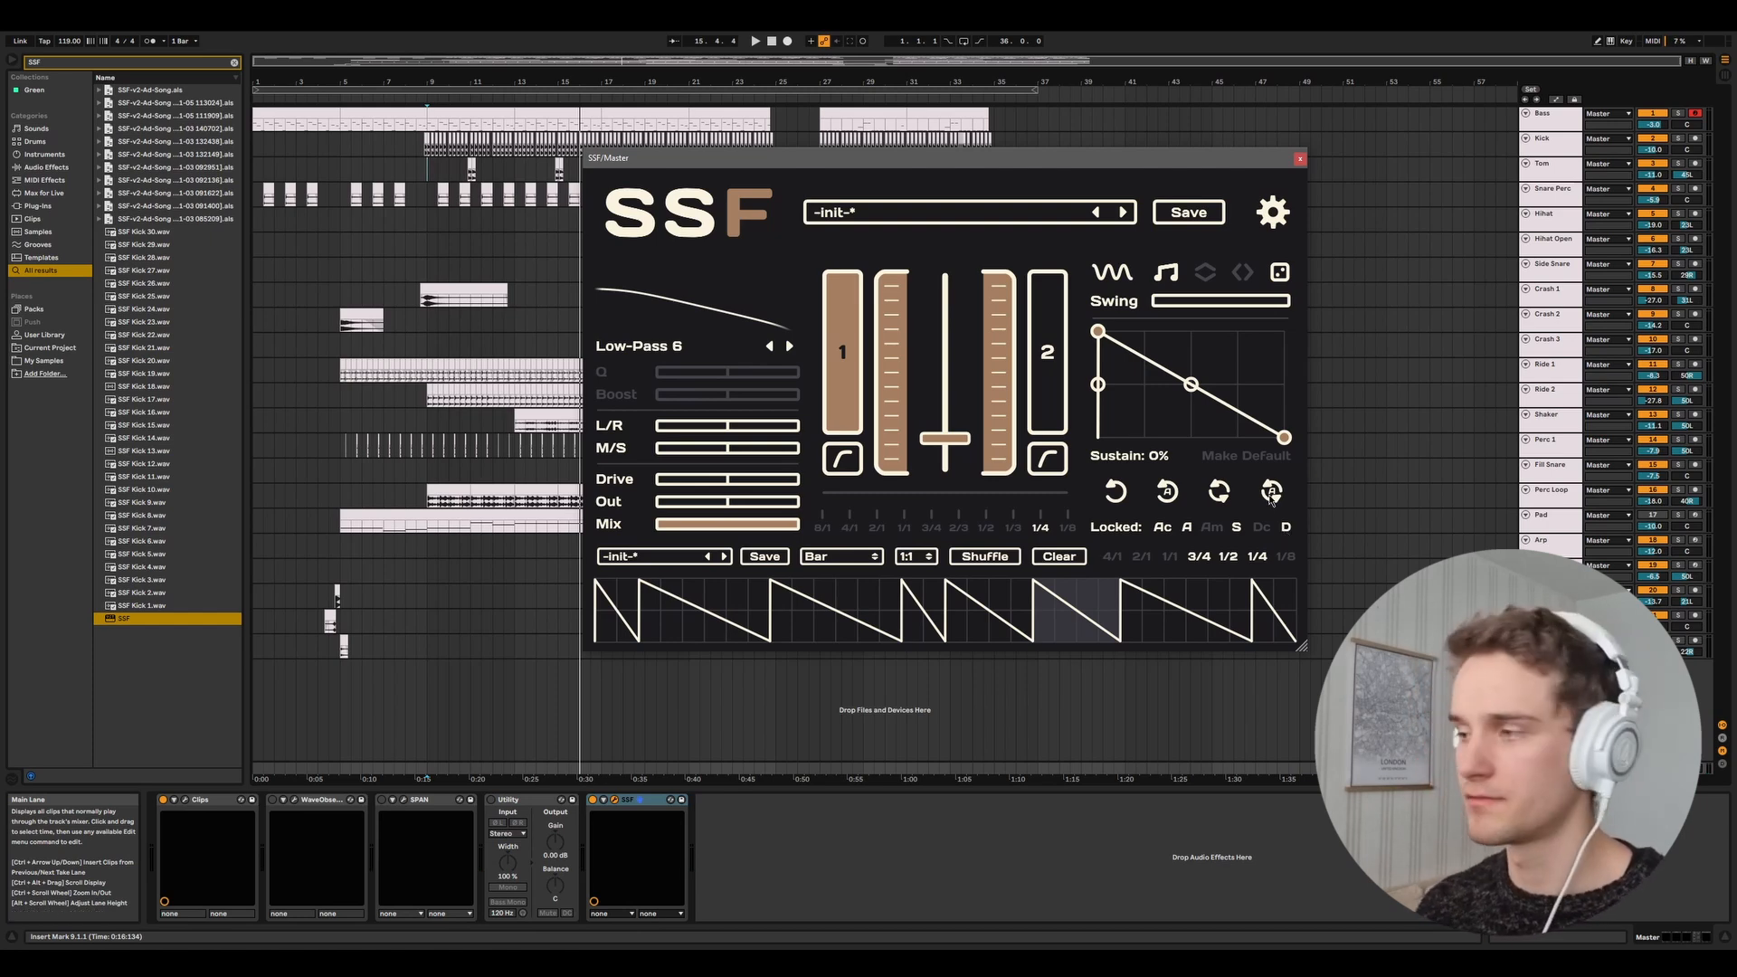
Randomize all segment envelopes repeatedly with Ac, A, S and D locked.
click(1271, 493)
click(1271, 493)
click(1271, 493)
click(1271, 493)
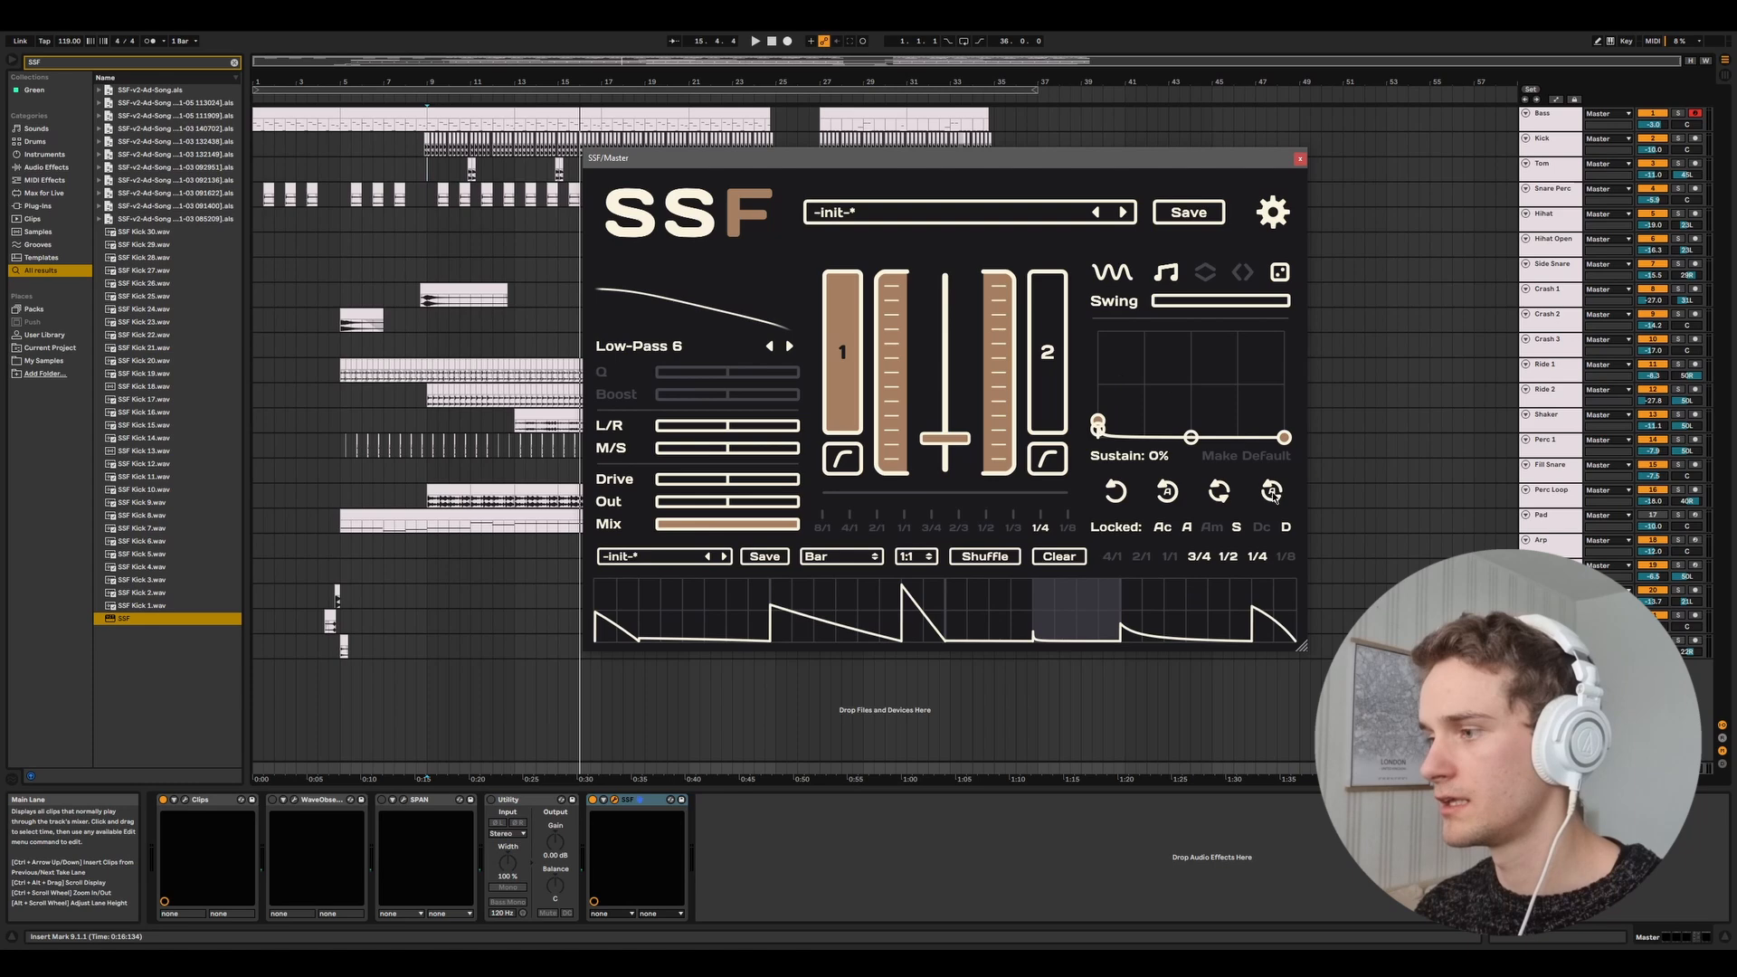
click(1271, 493)
click(1271, 493)
click(1271, 493)
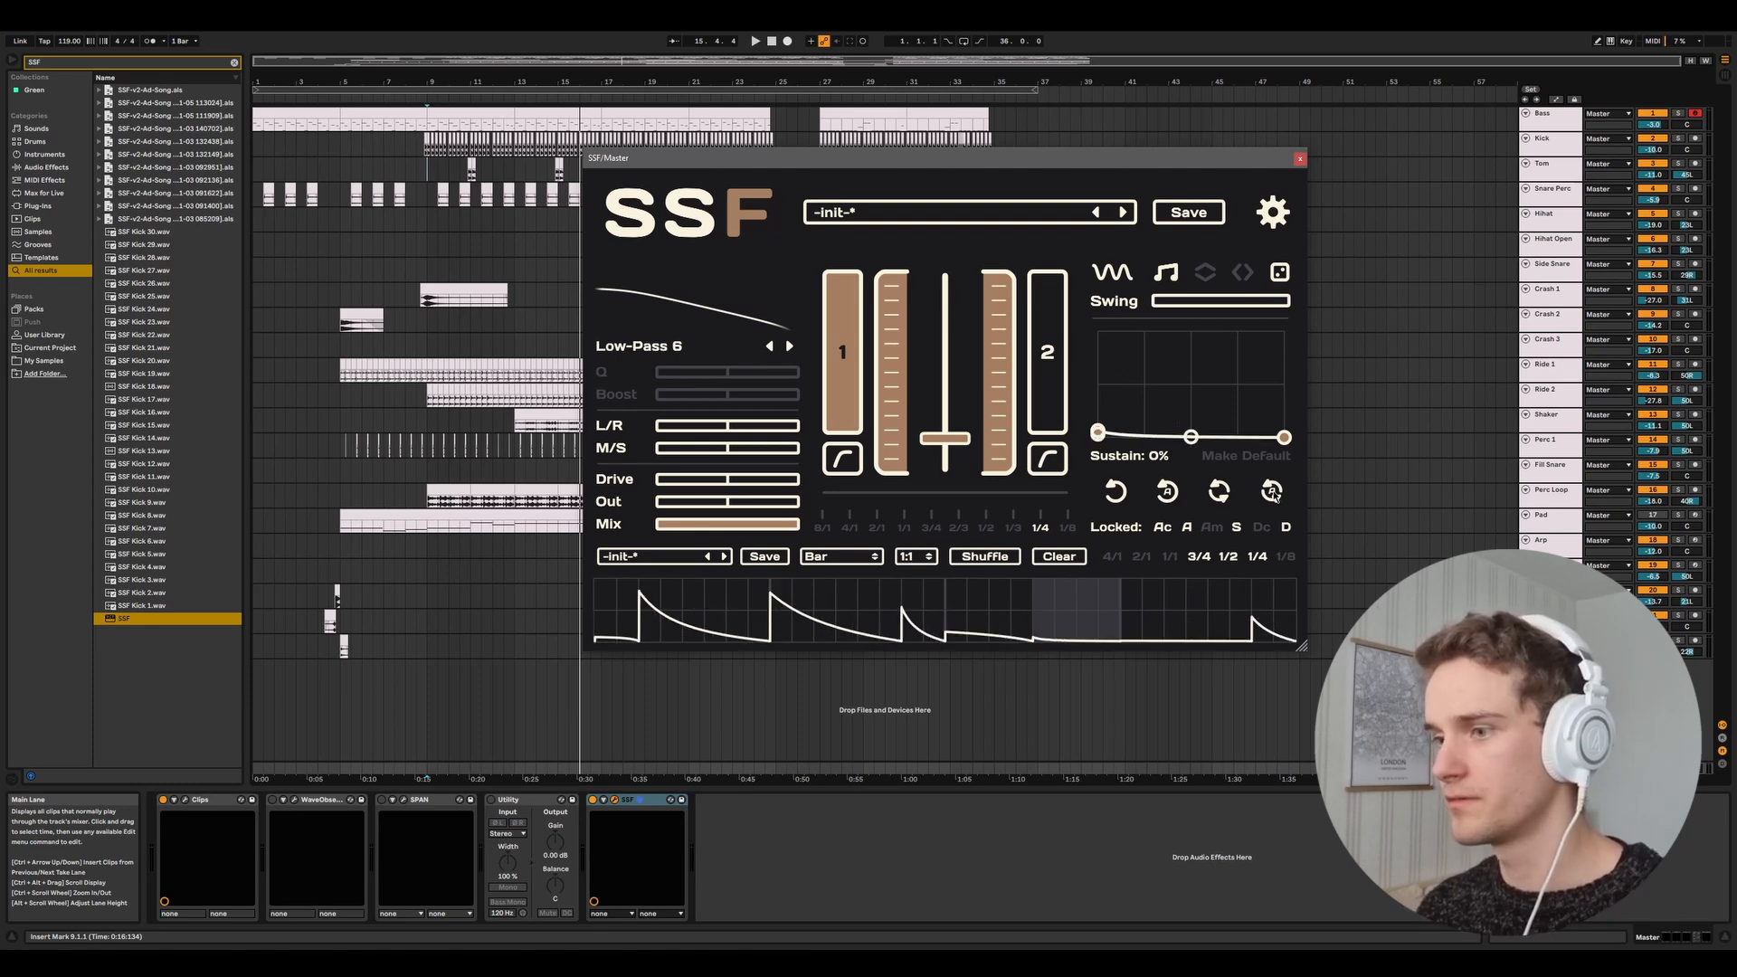
click(1271, 493)
click(1271, 493)
click(1270, 493)
Play the track while randomizing all envelopes with the four locks, and reset every envelope to the default.
key(space)
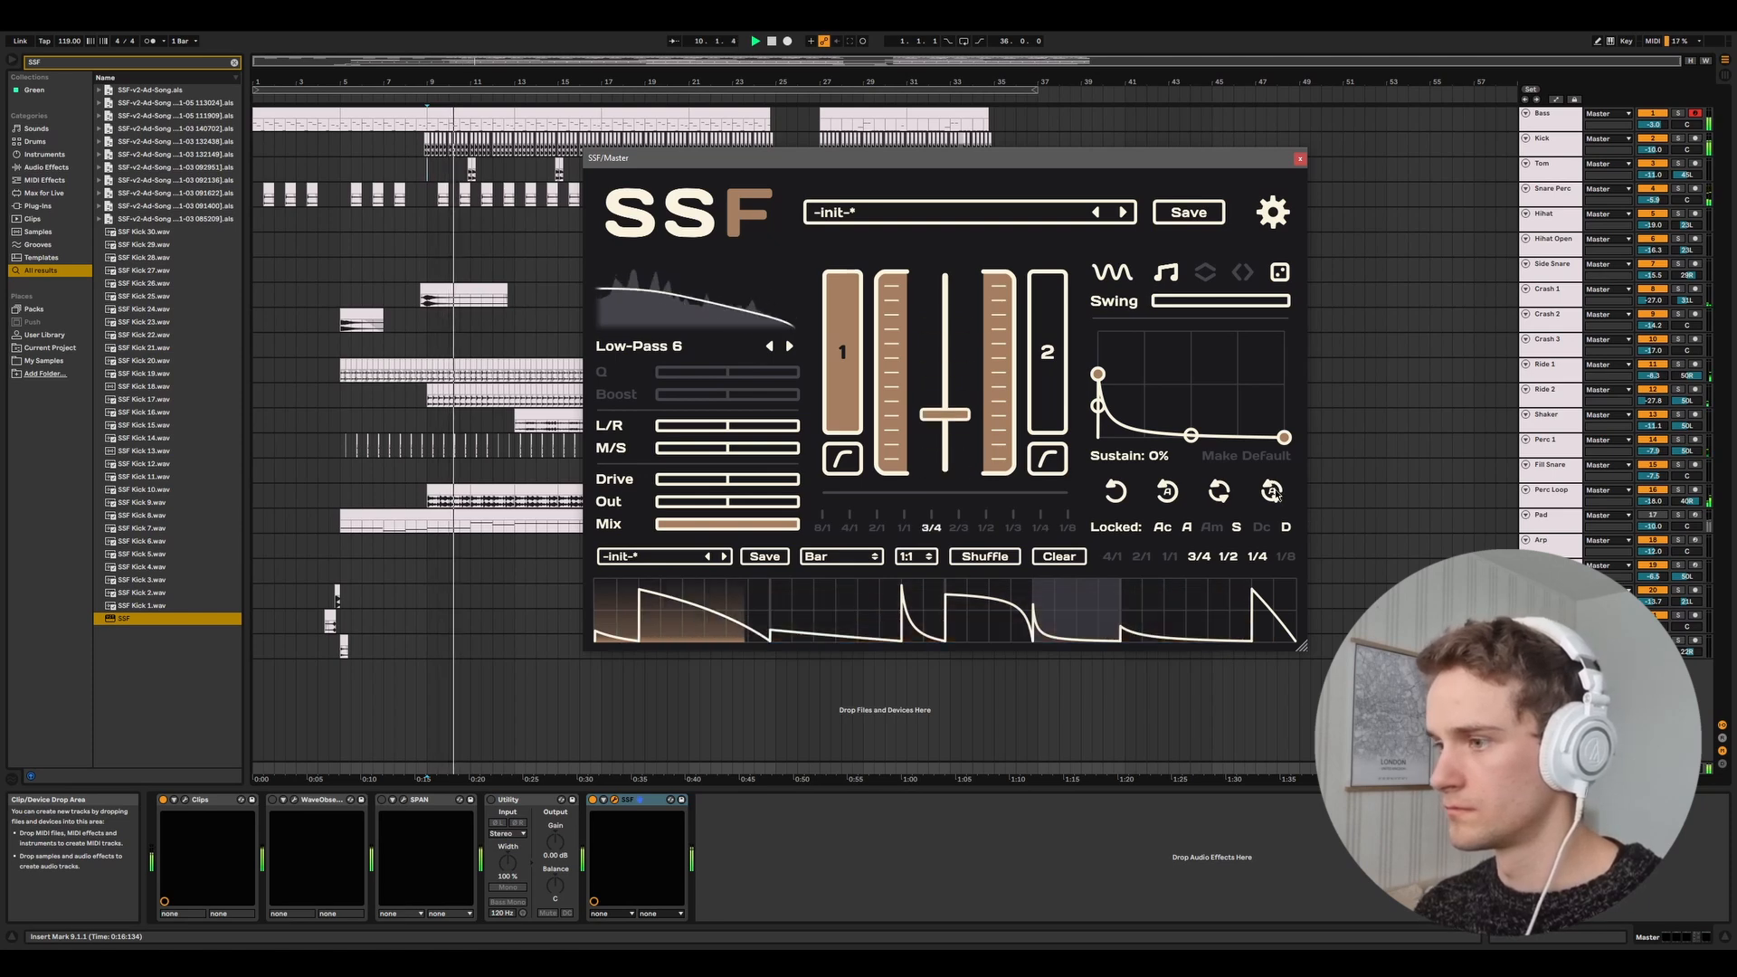
click(1273, 492)
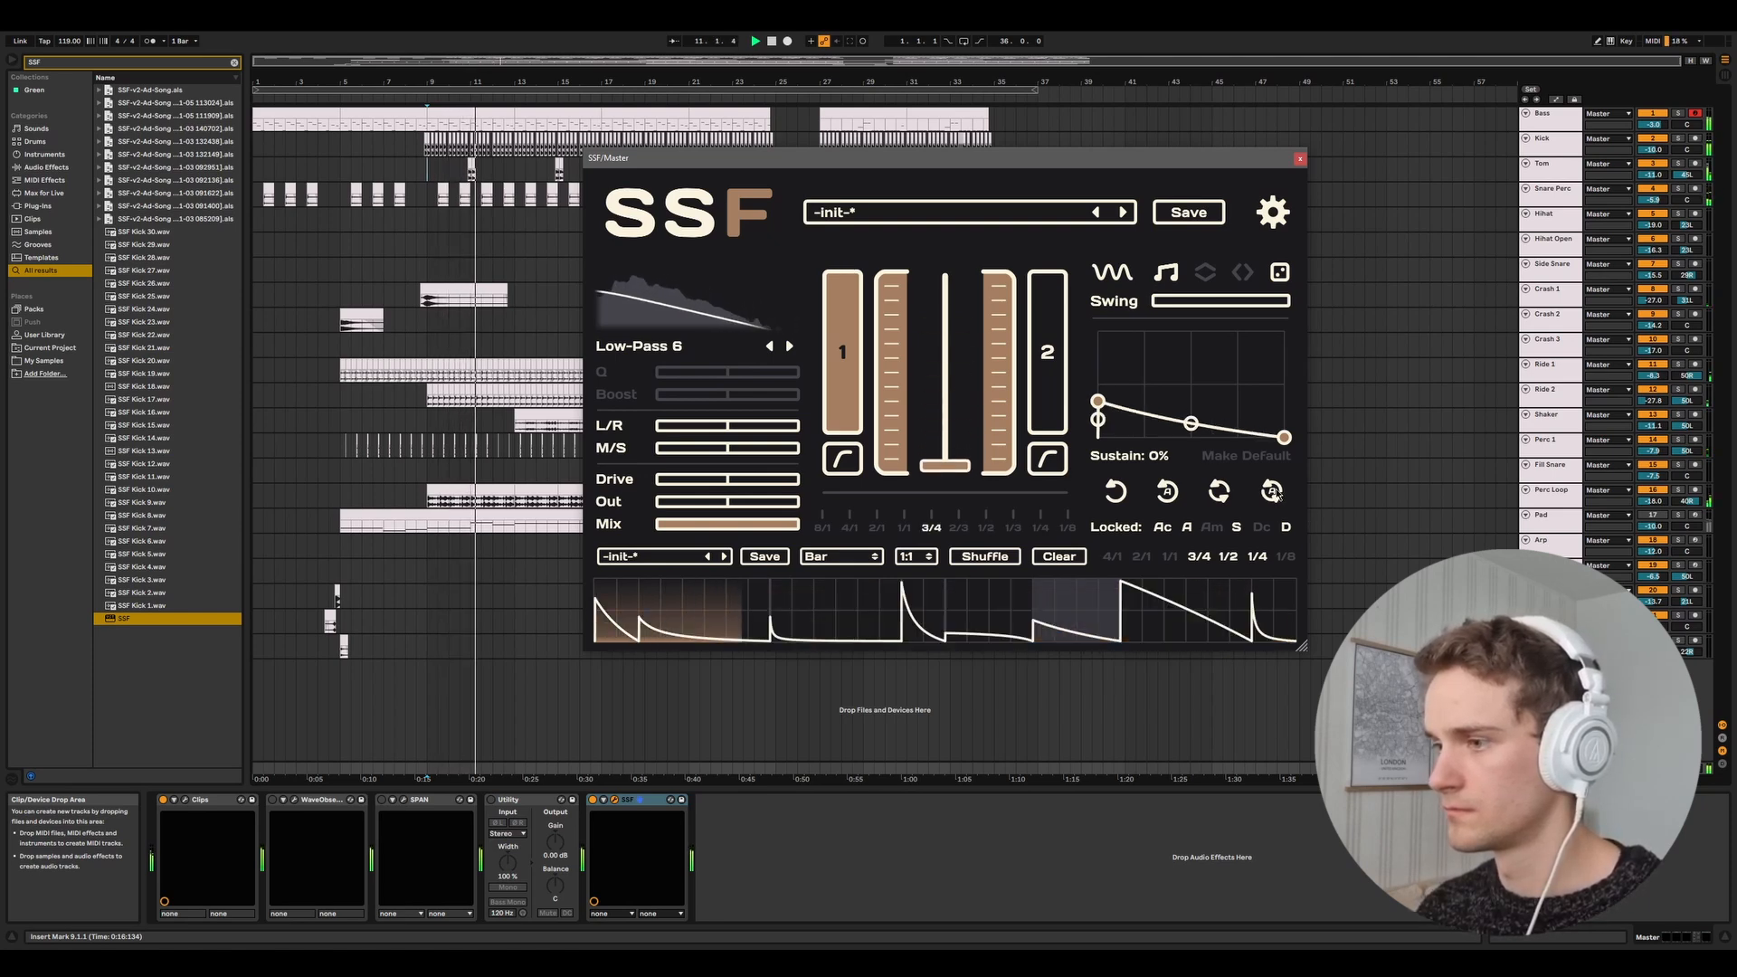
click(1273, 492)
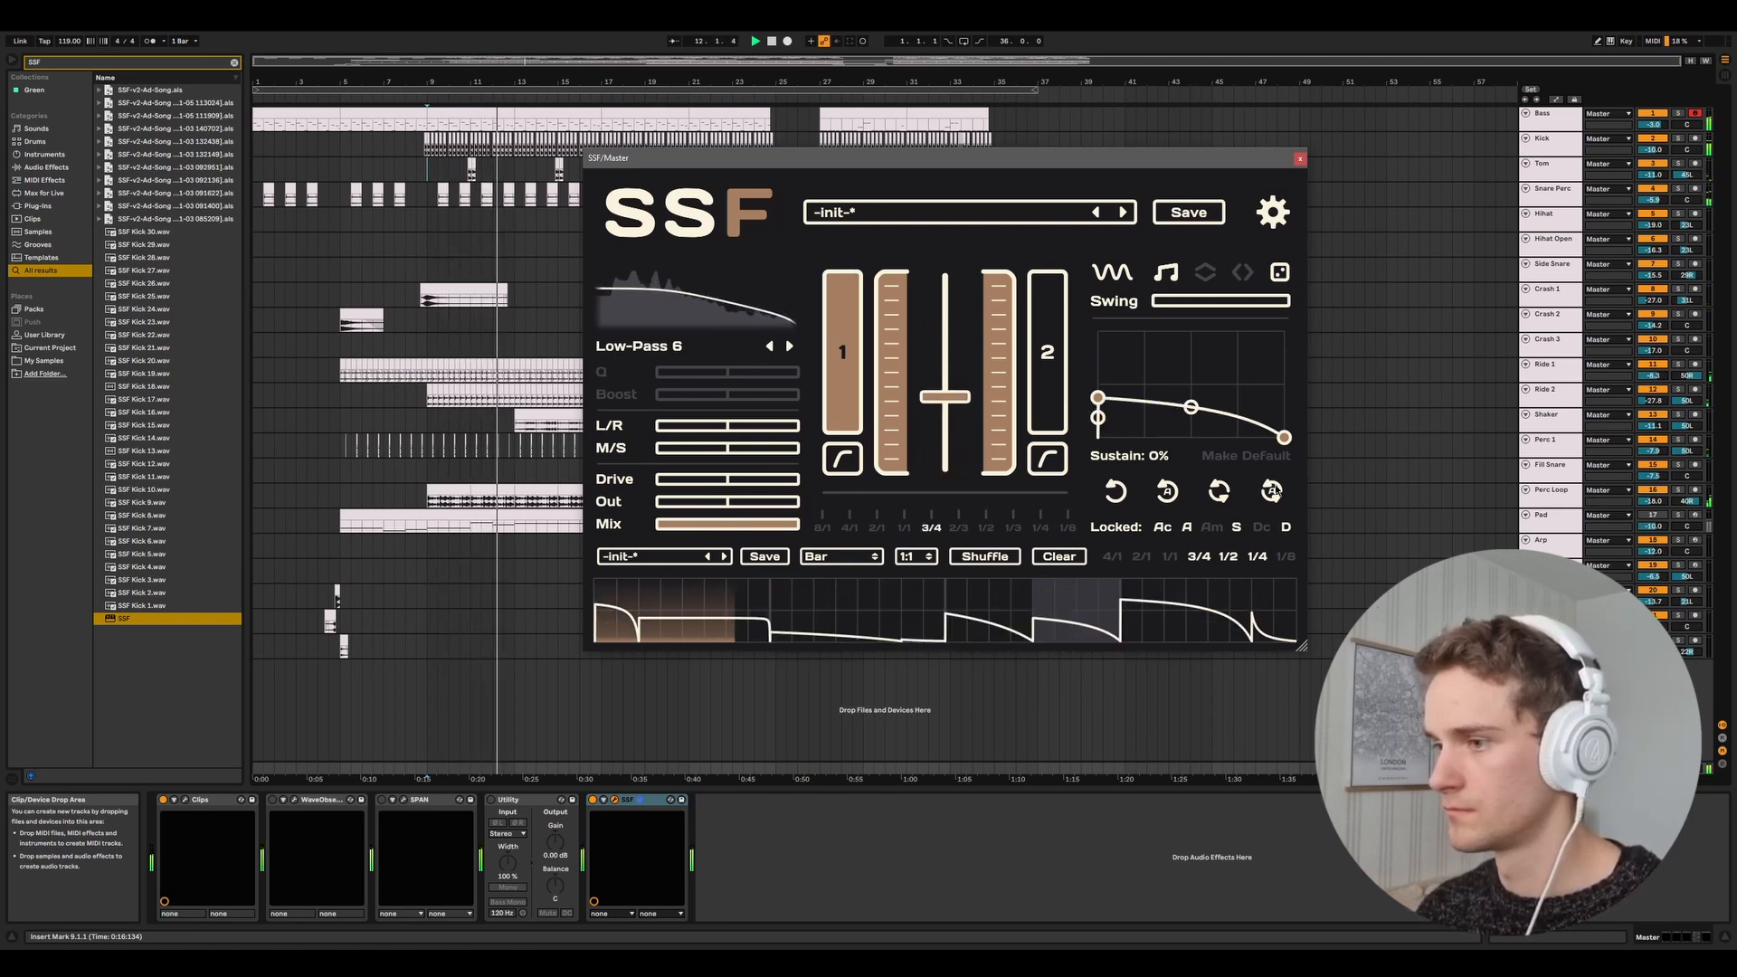
click(1172, 493)
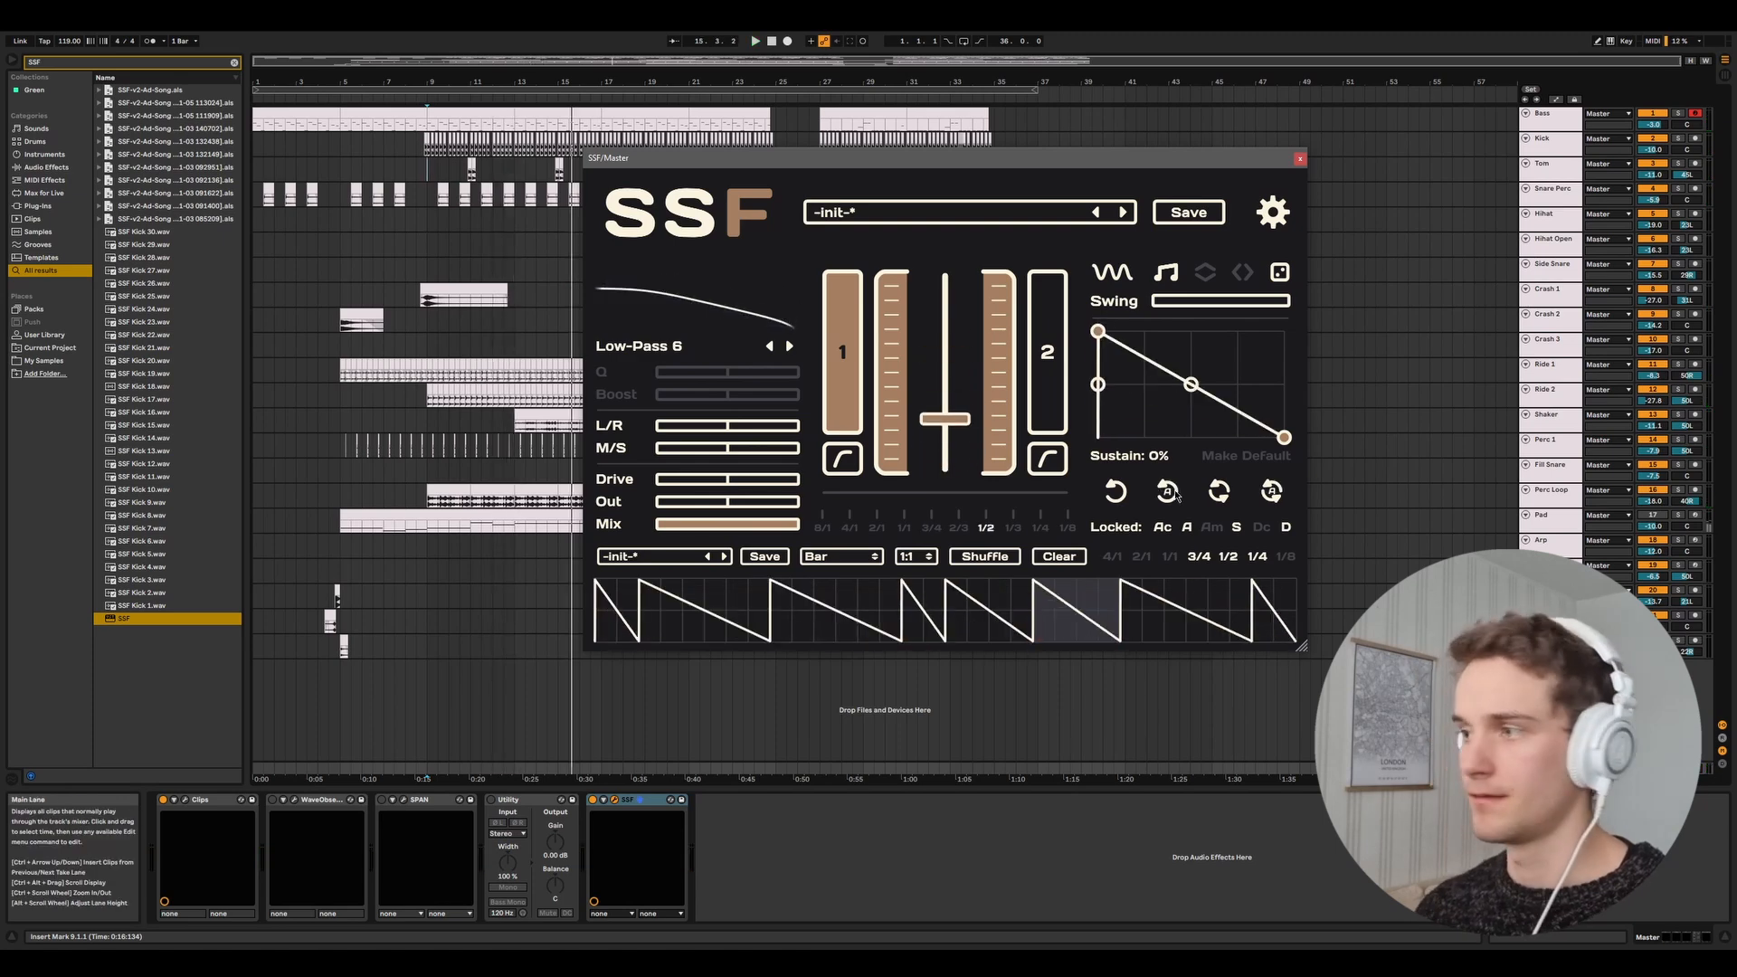
Lock the Am parameter as well and randomize all envelopes during playback.
click(1213, 529)
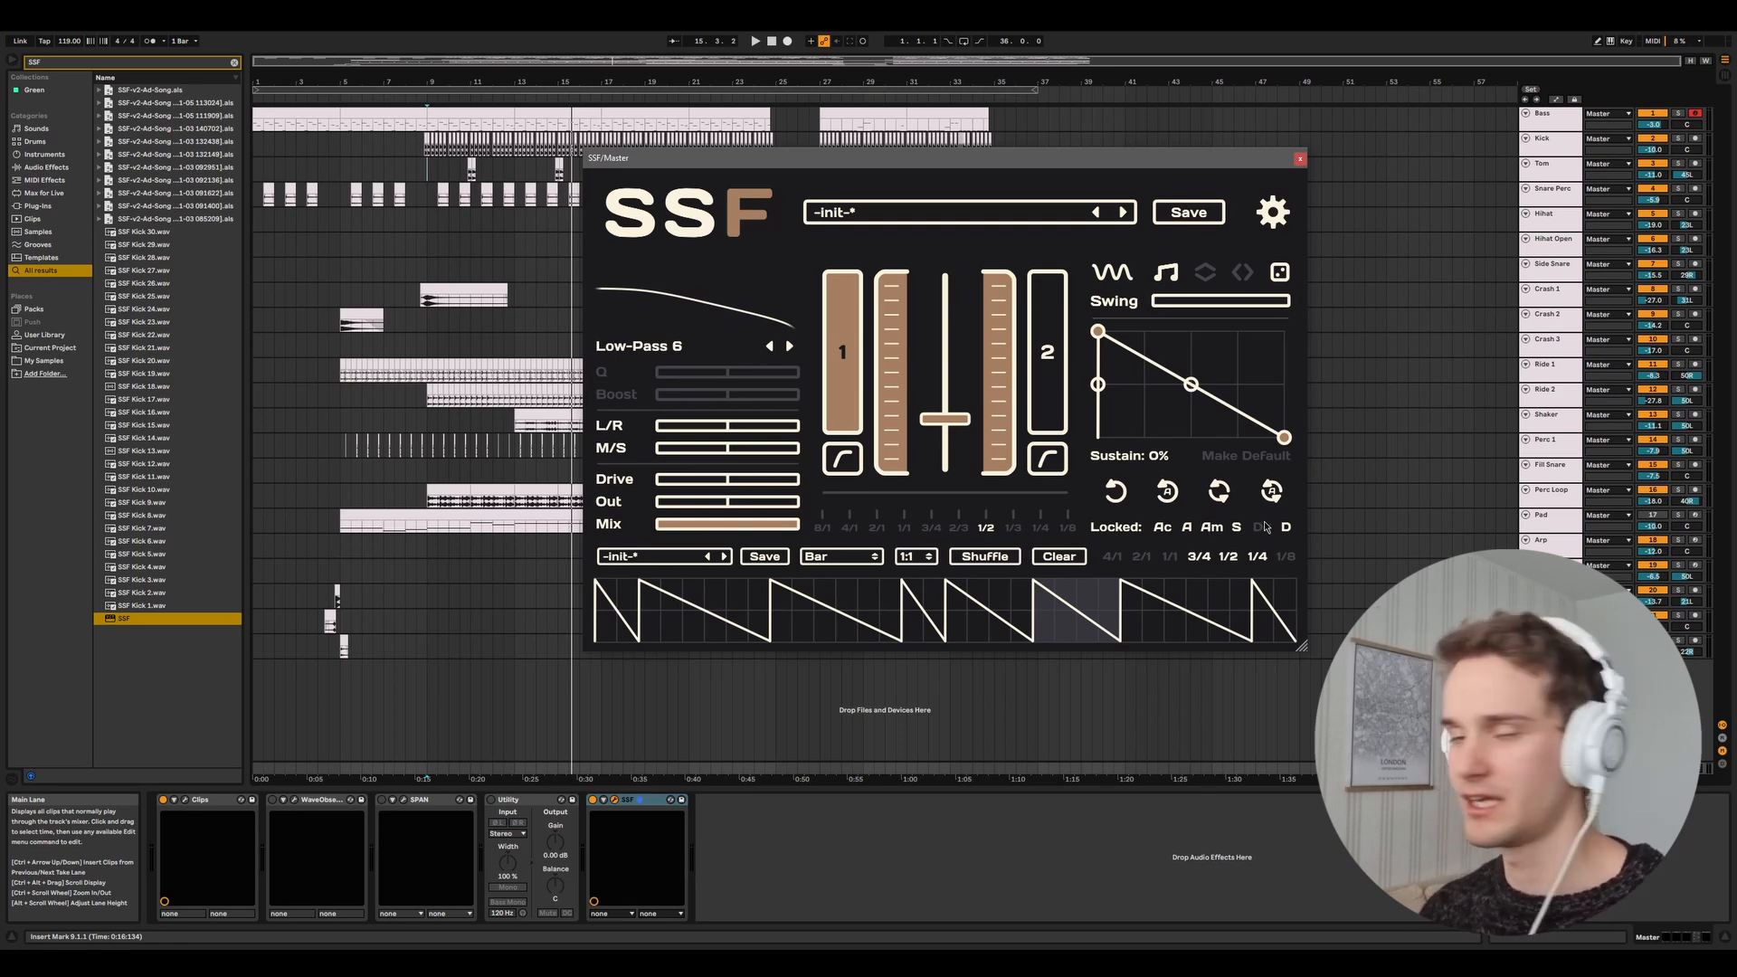
key(space)
click(1271, 491)
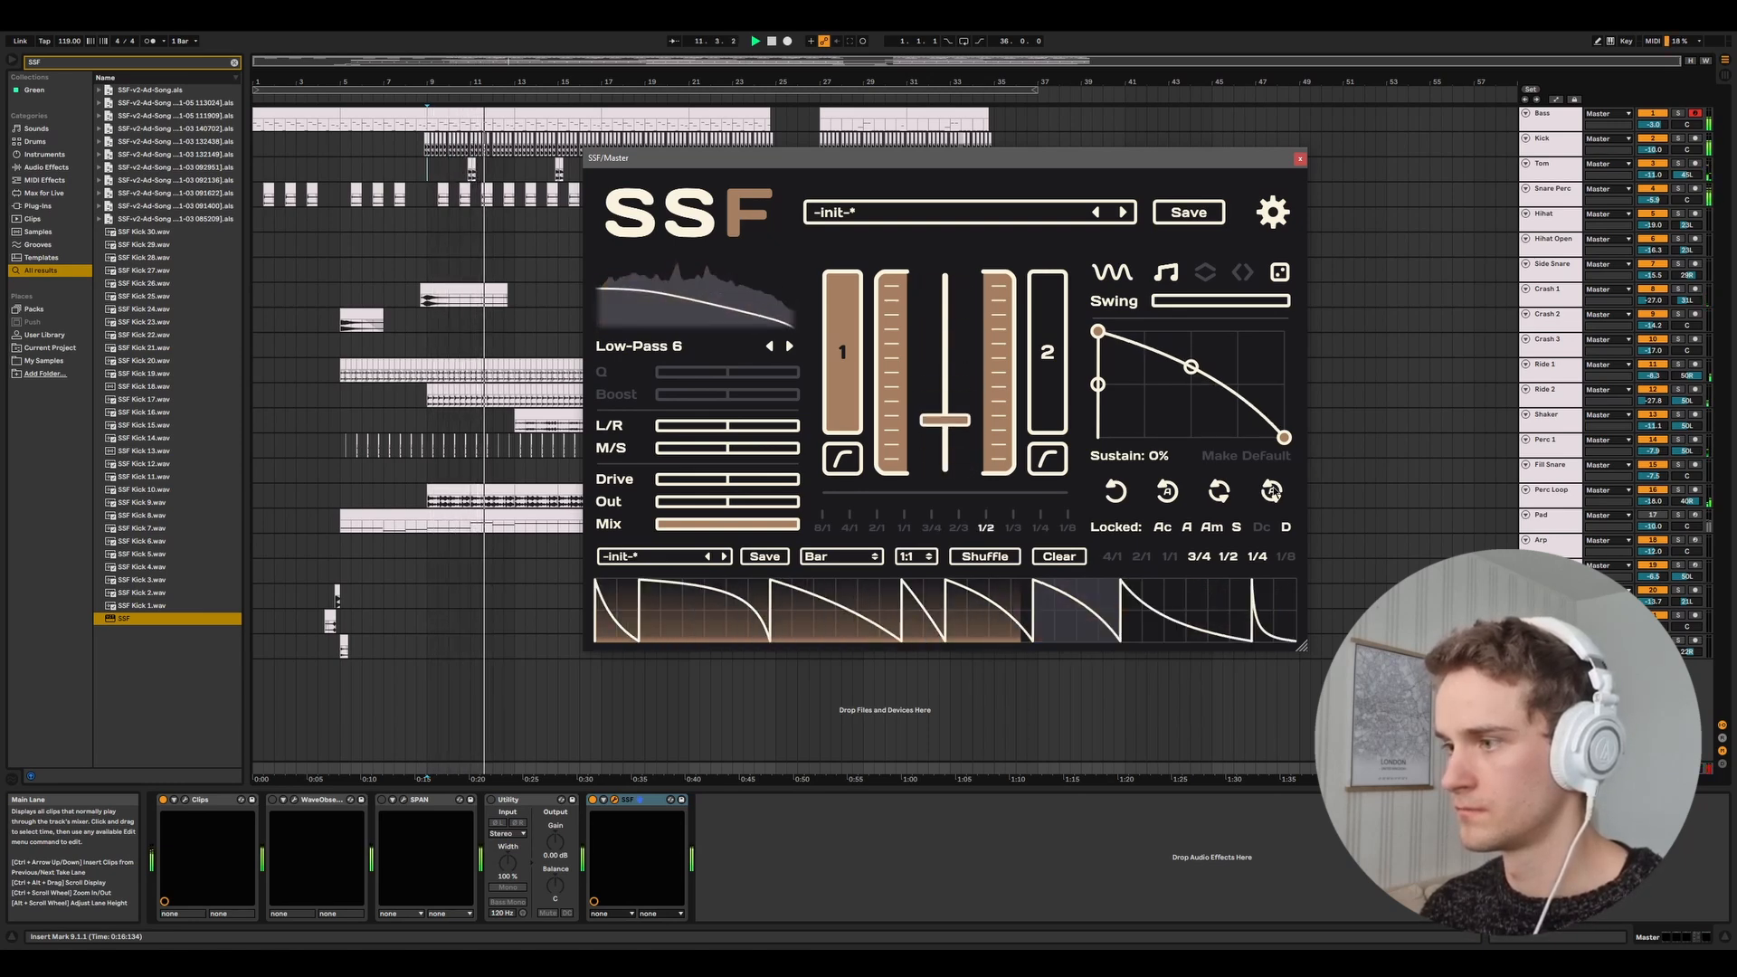
click(1272, 491)
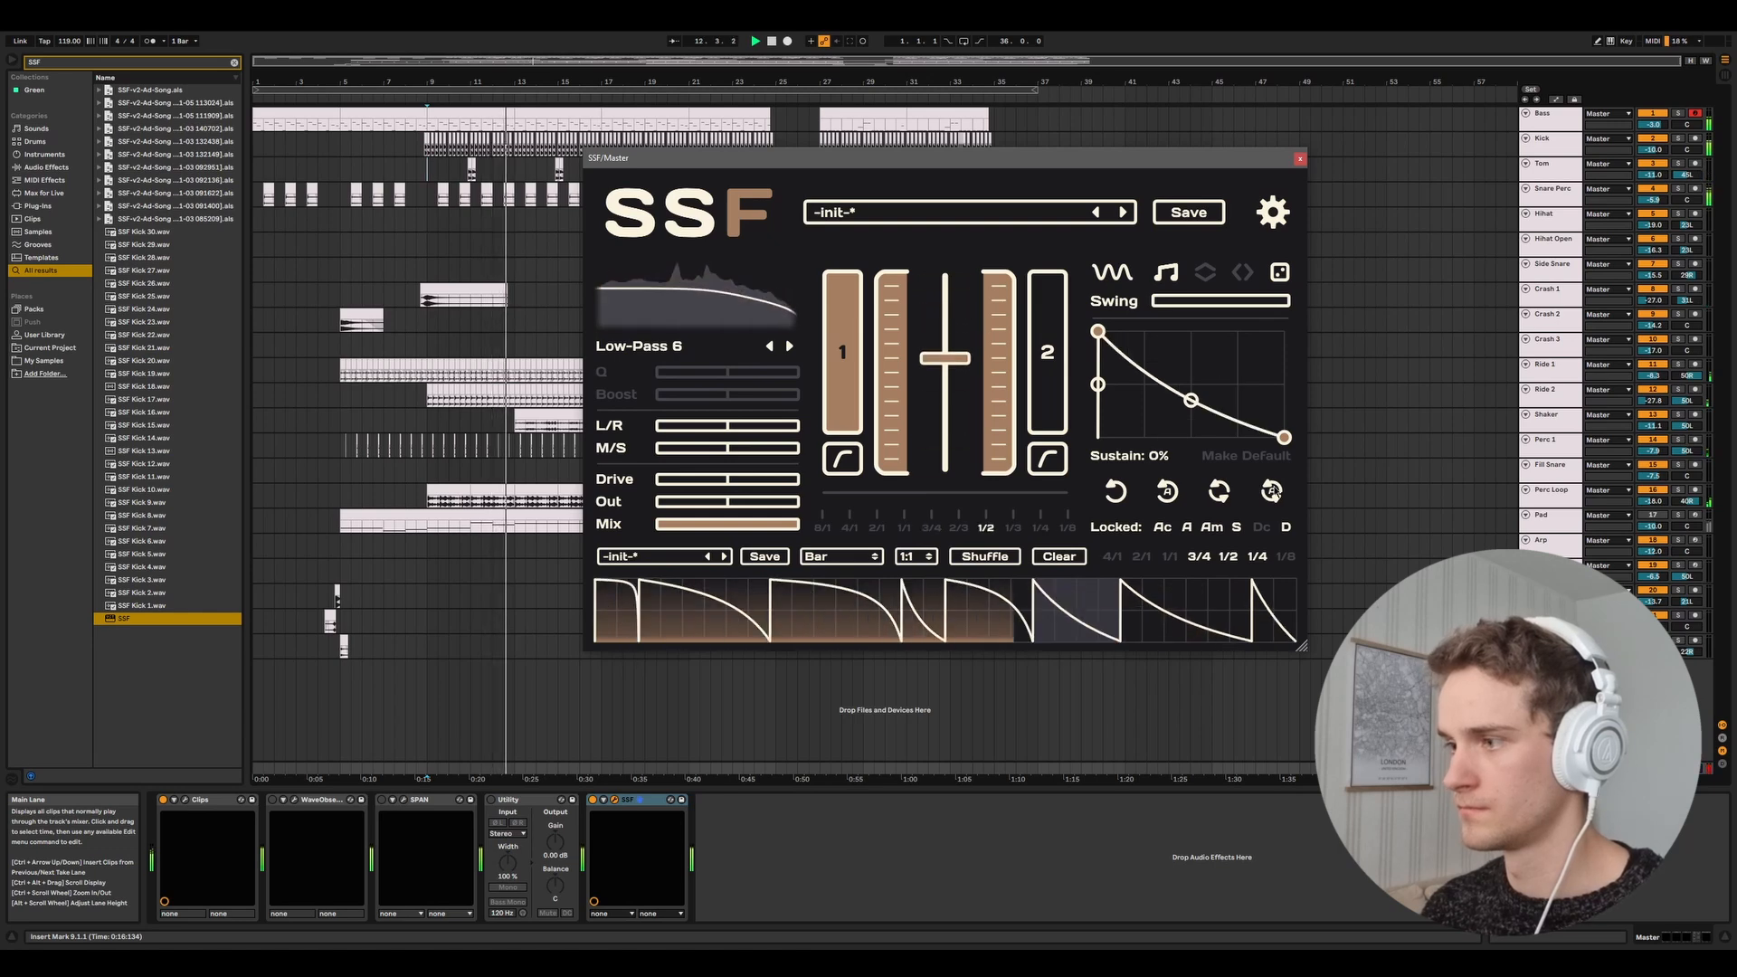
Browse the factory pattern presets and load Factory A.
click(641, 556)
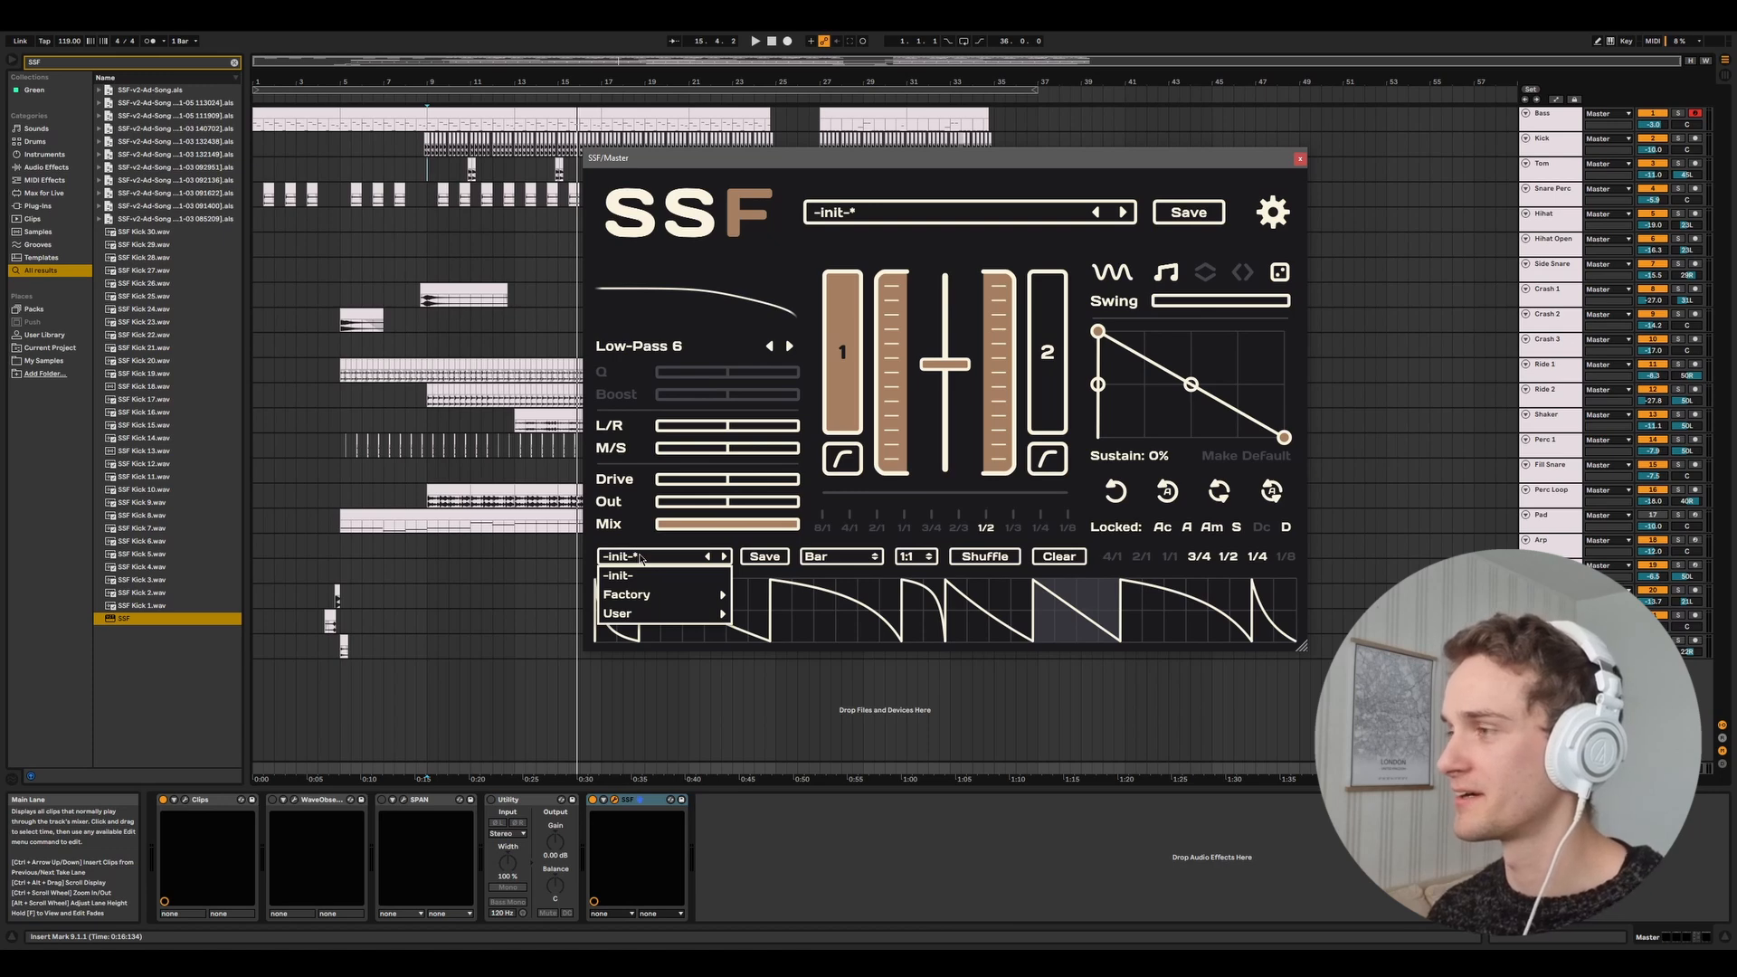
mouse_move(651, 597)
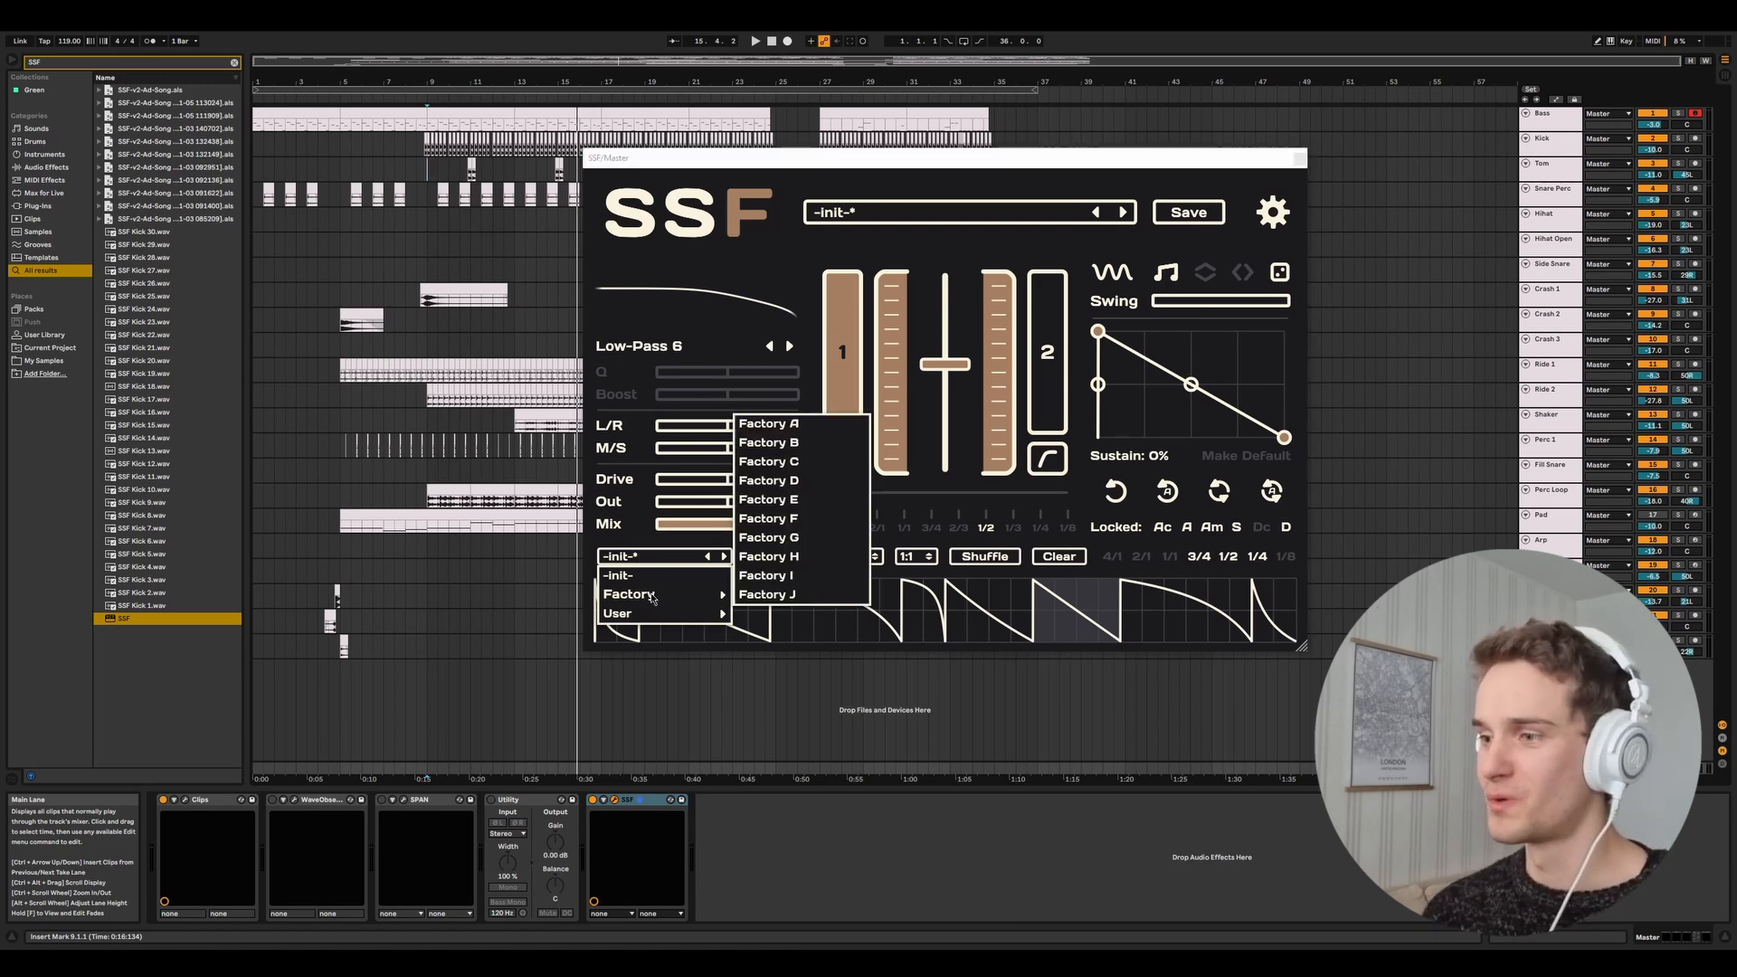
click(686, 555)
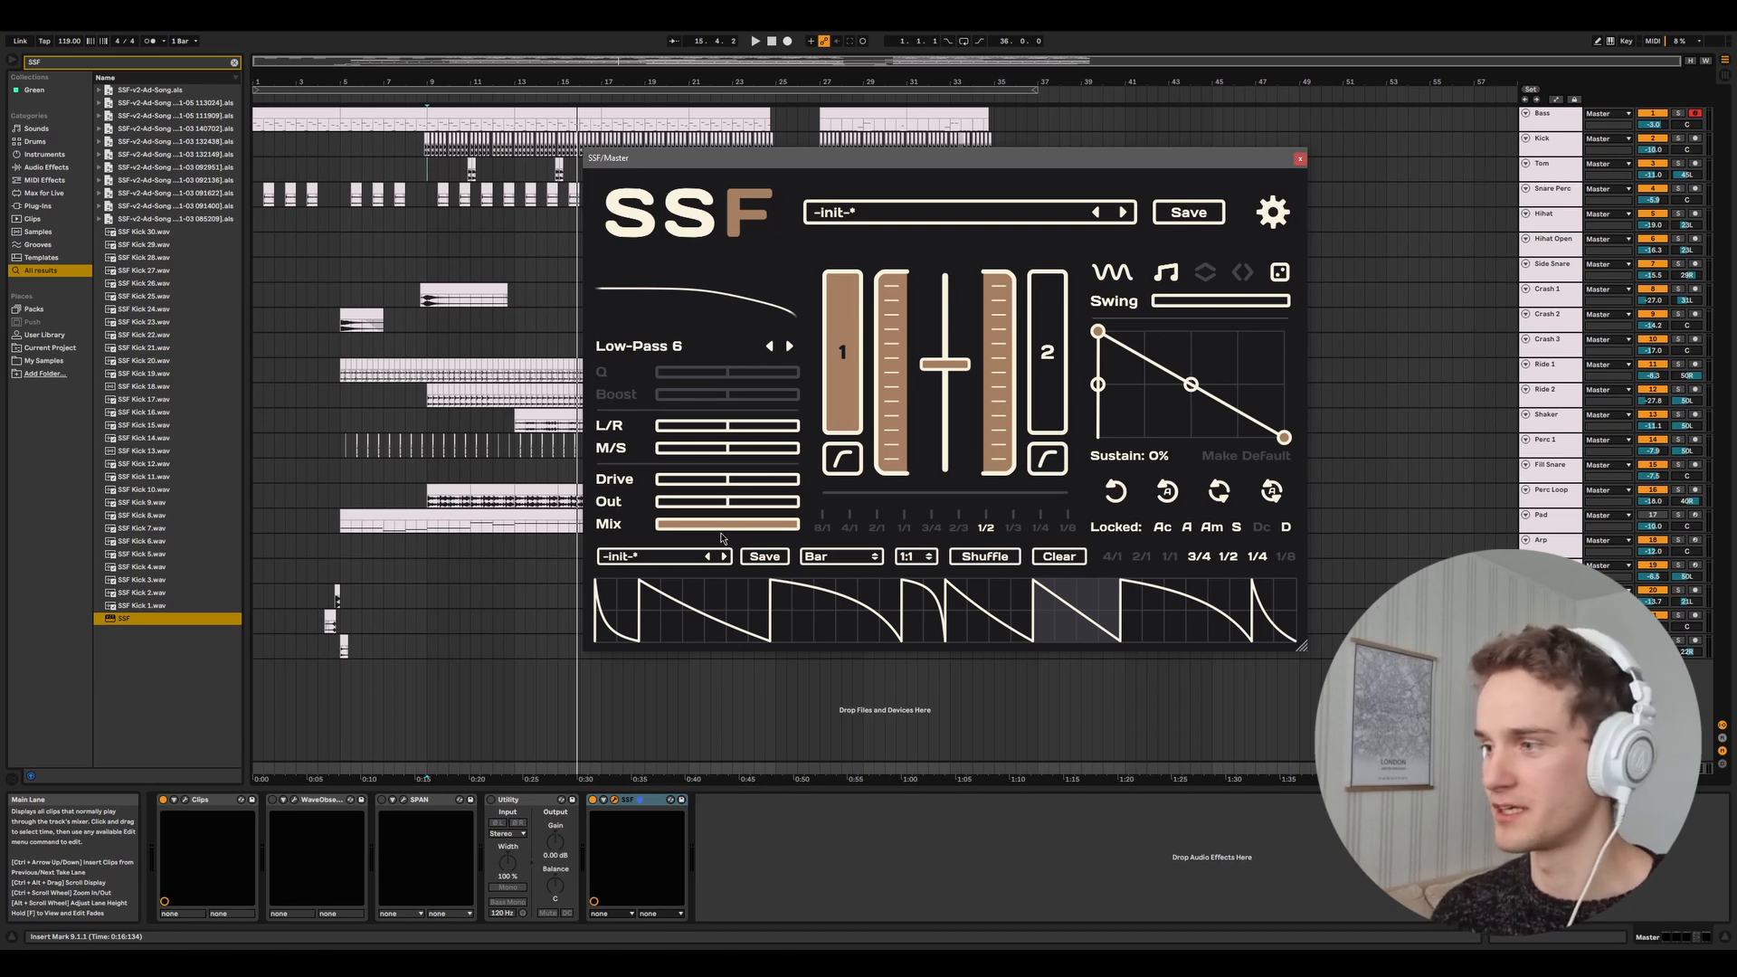
click(710, 556)
mouse_move(687, 597)
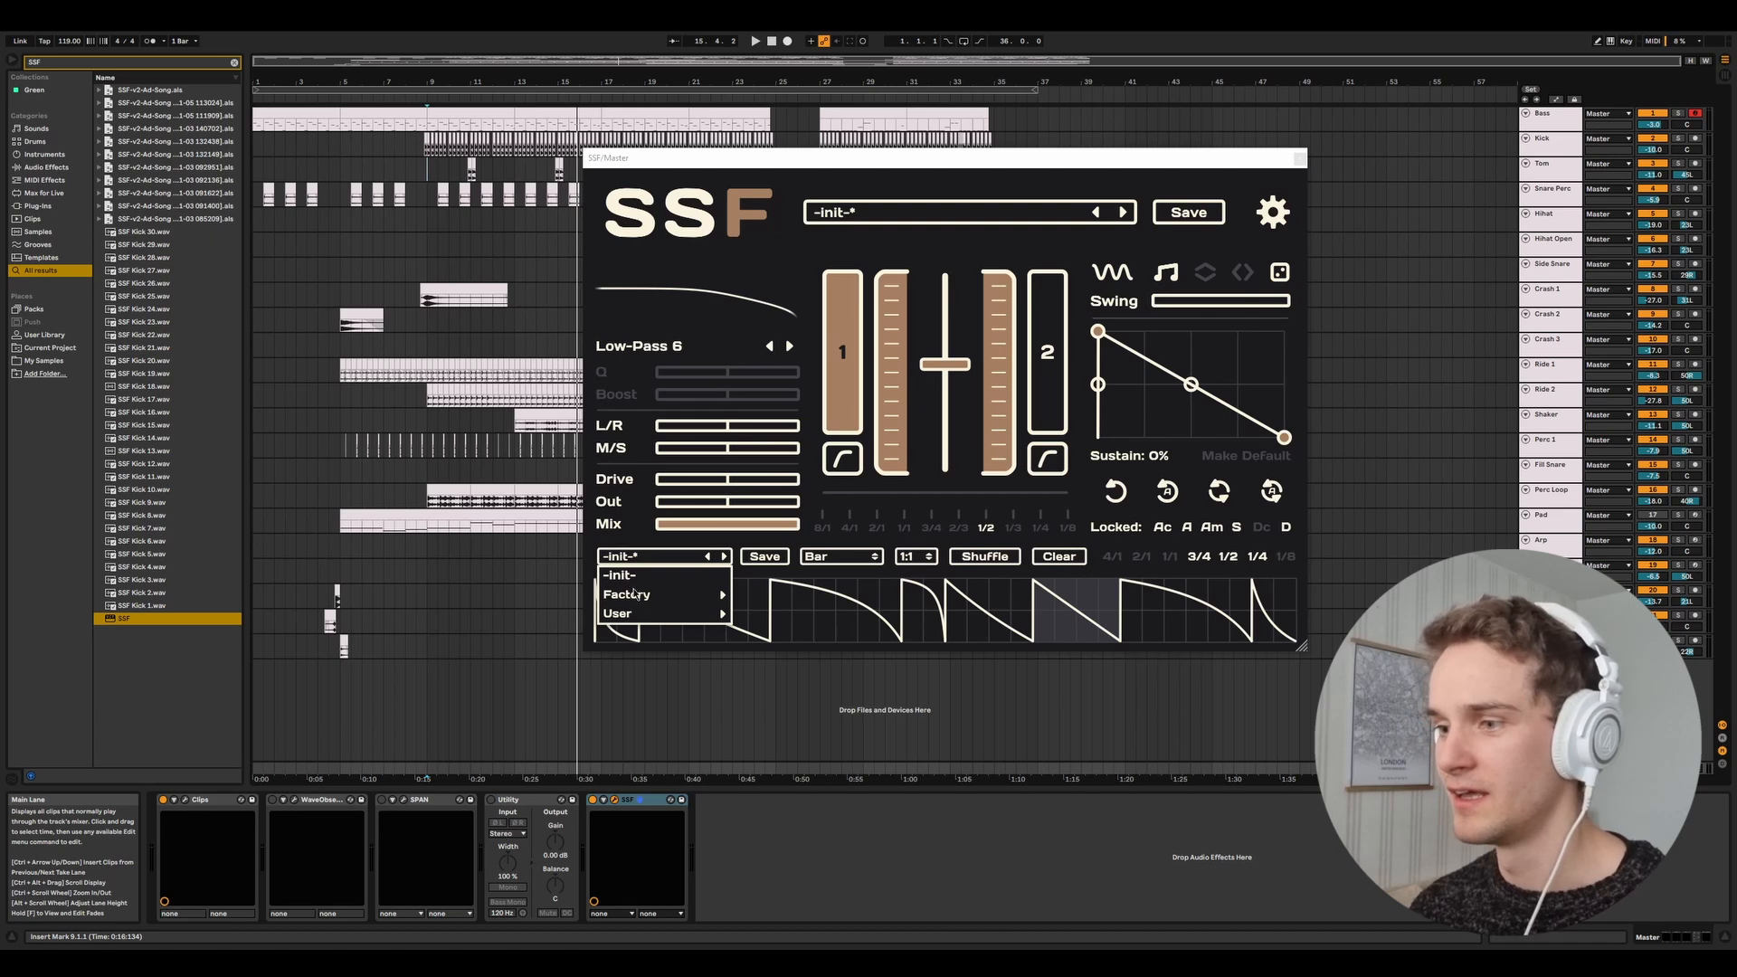
click(805, 425)
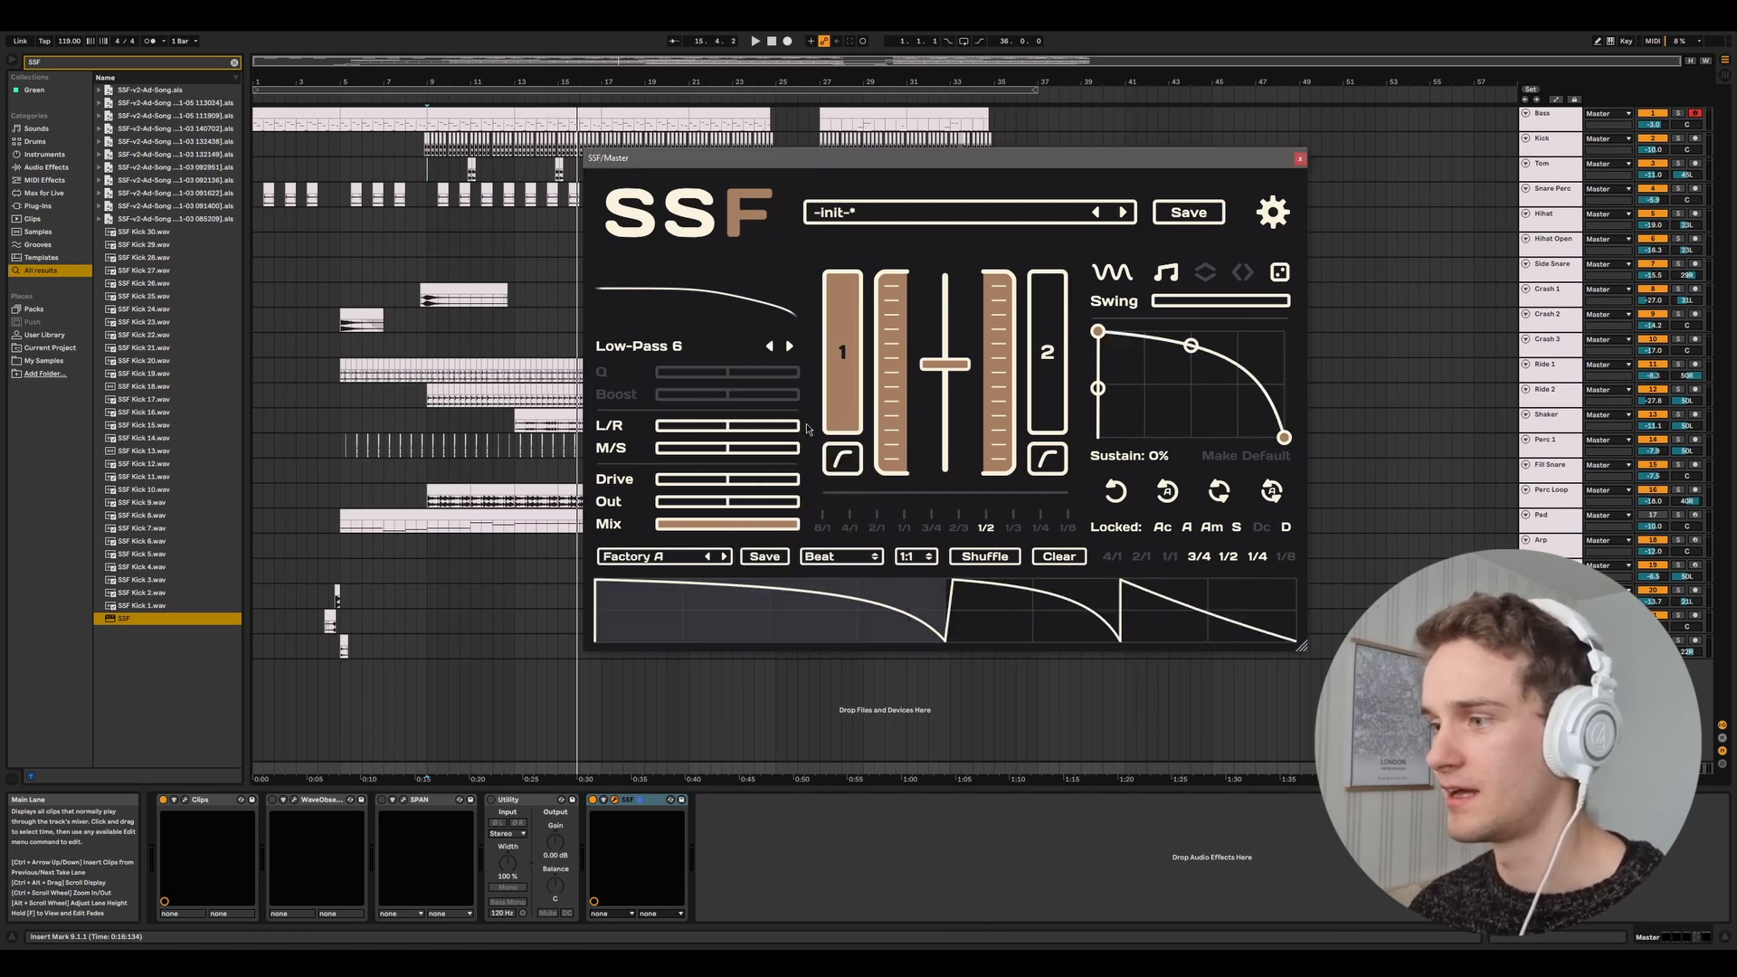
Step forward through the factory patterns to Factory J and around again to Factory F.
click(723, 557)
click(723, 557)
click(724, 557)
click(724, 557)
click(723, 557)
click(723, 558)
click(724, 558)
click(724, 557)
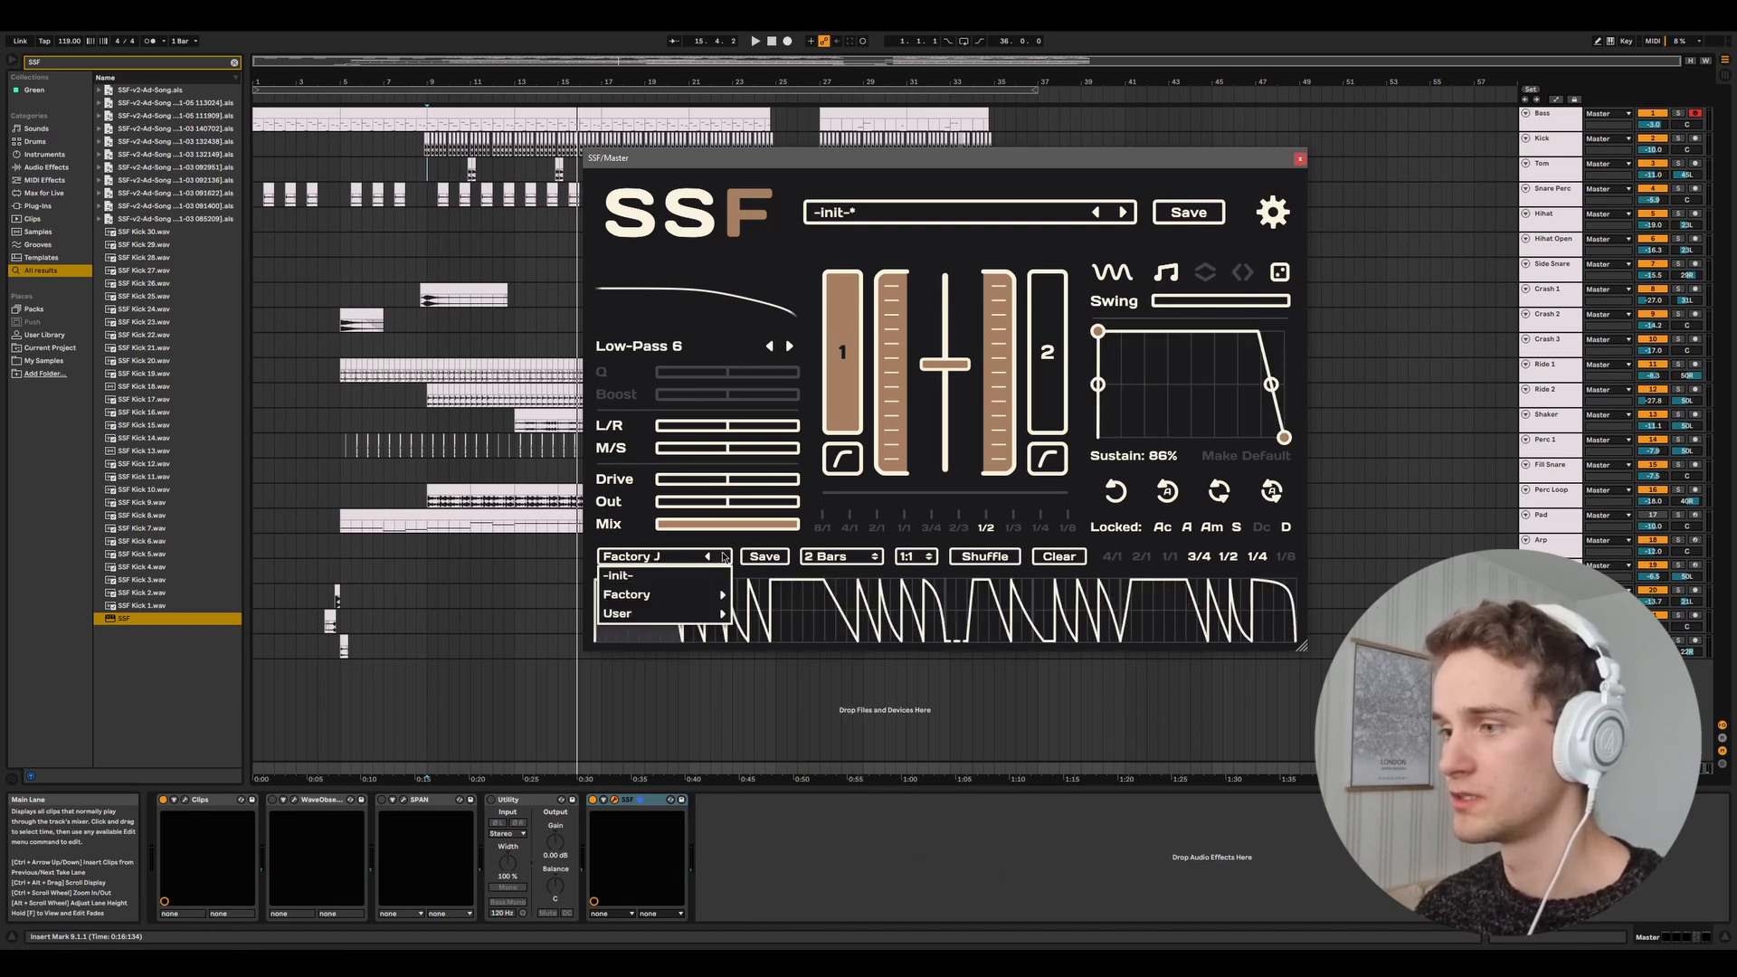
click(724, 557)
click(723, 557)
click(723, 557)
click(724, 557)
click(723, 557)
click(724, 557)
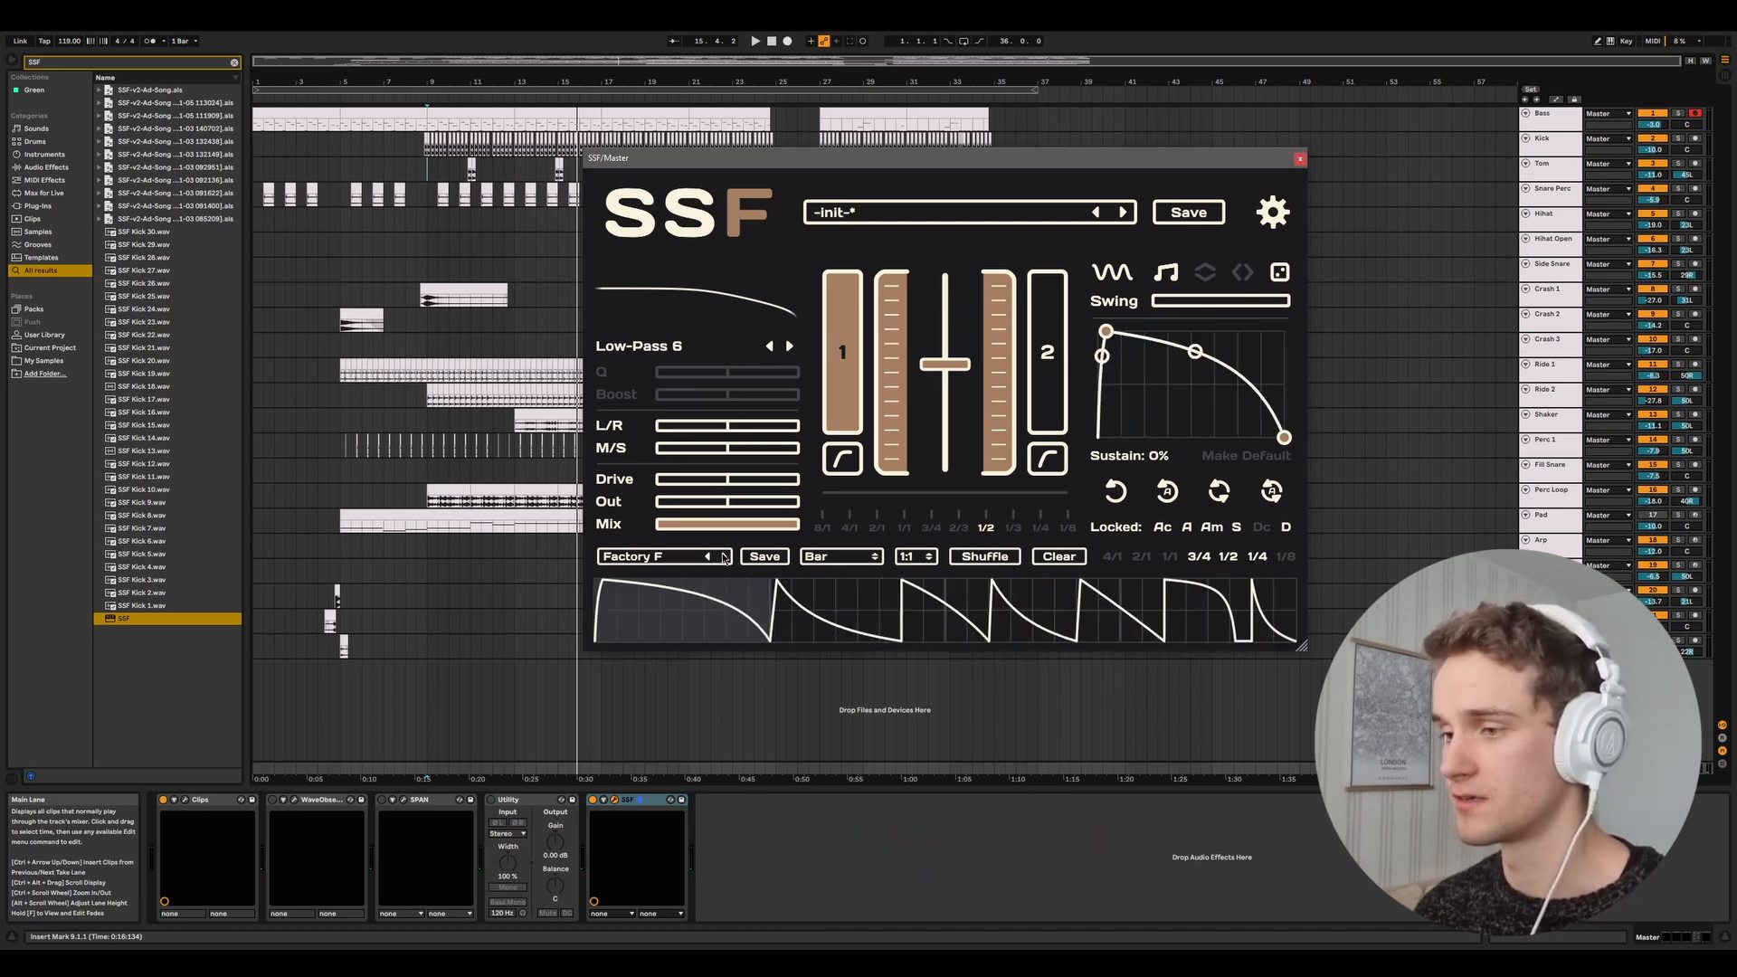
Step back through the factory patterns to Factory B.
click(708, 558)
click(708, 557)
click(708, 557)
click(708, 557)
Play the track from Factory B and audition the Factory C, Factory D and Factory E patterns in turn.
key(space)
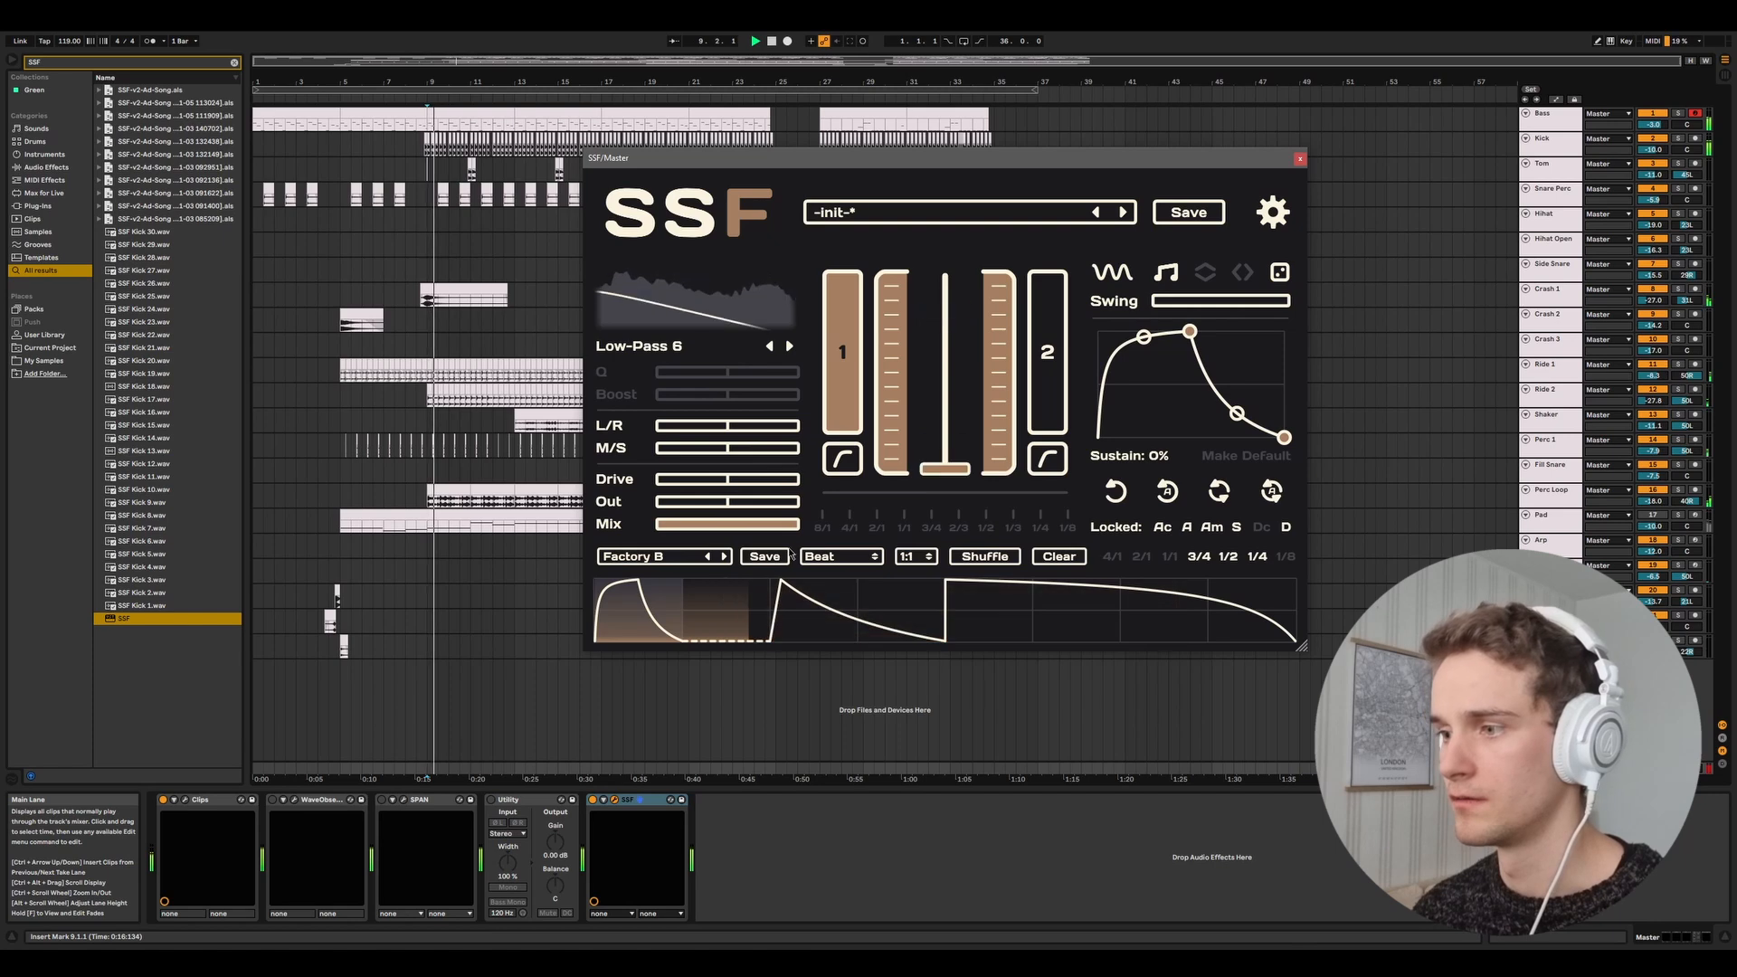
click(724, 557)
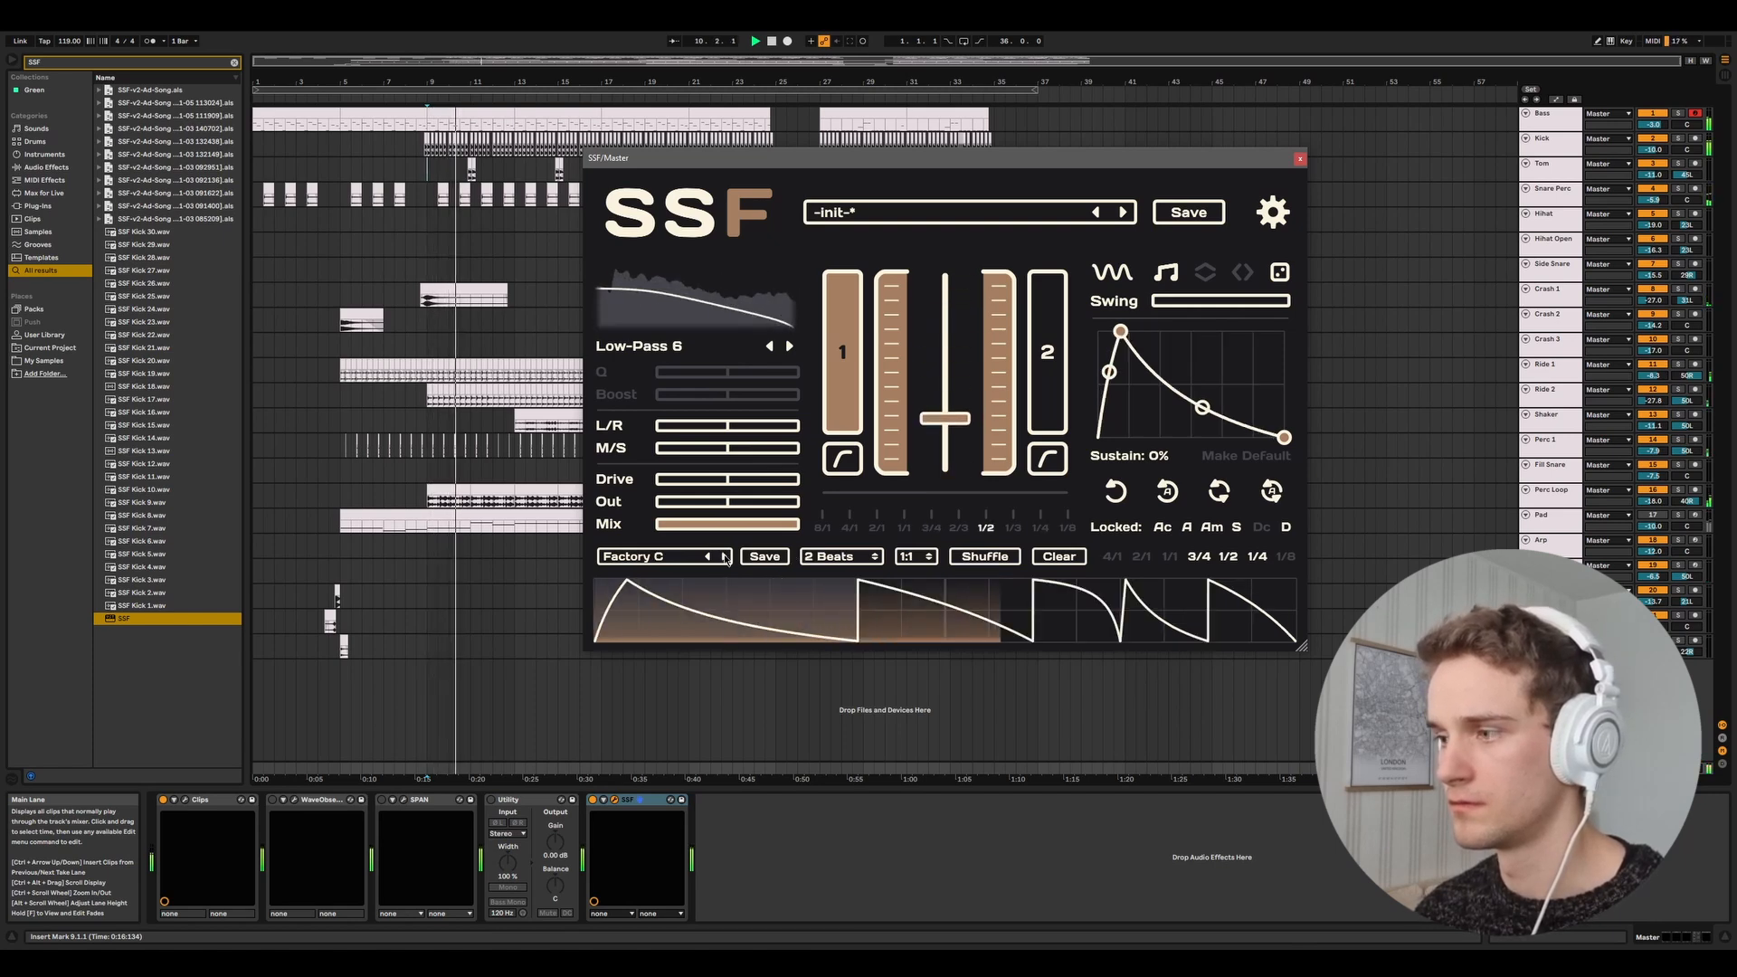
click(723, 557)
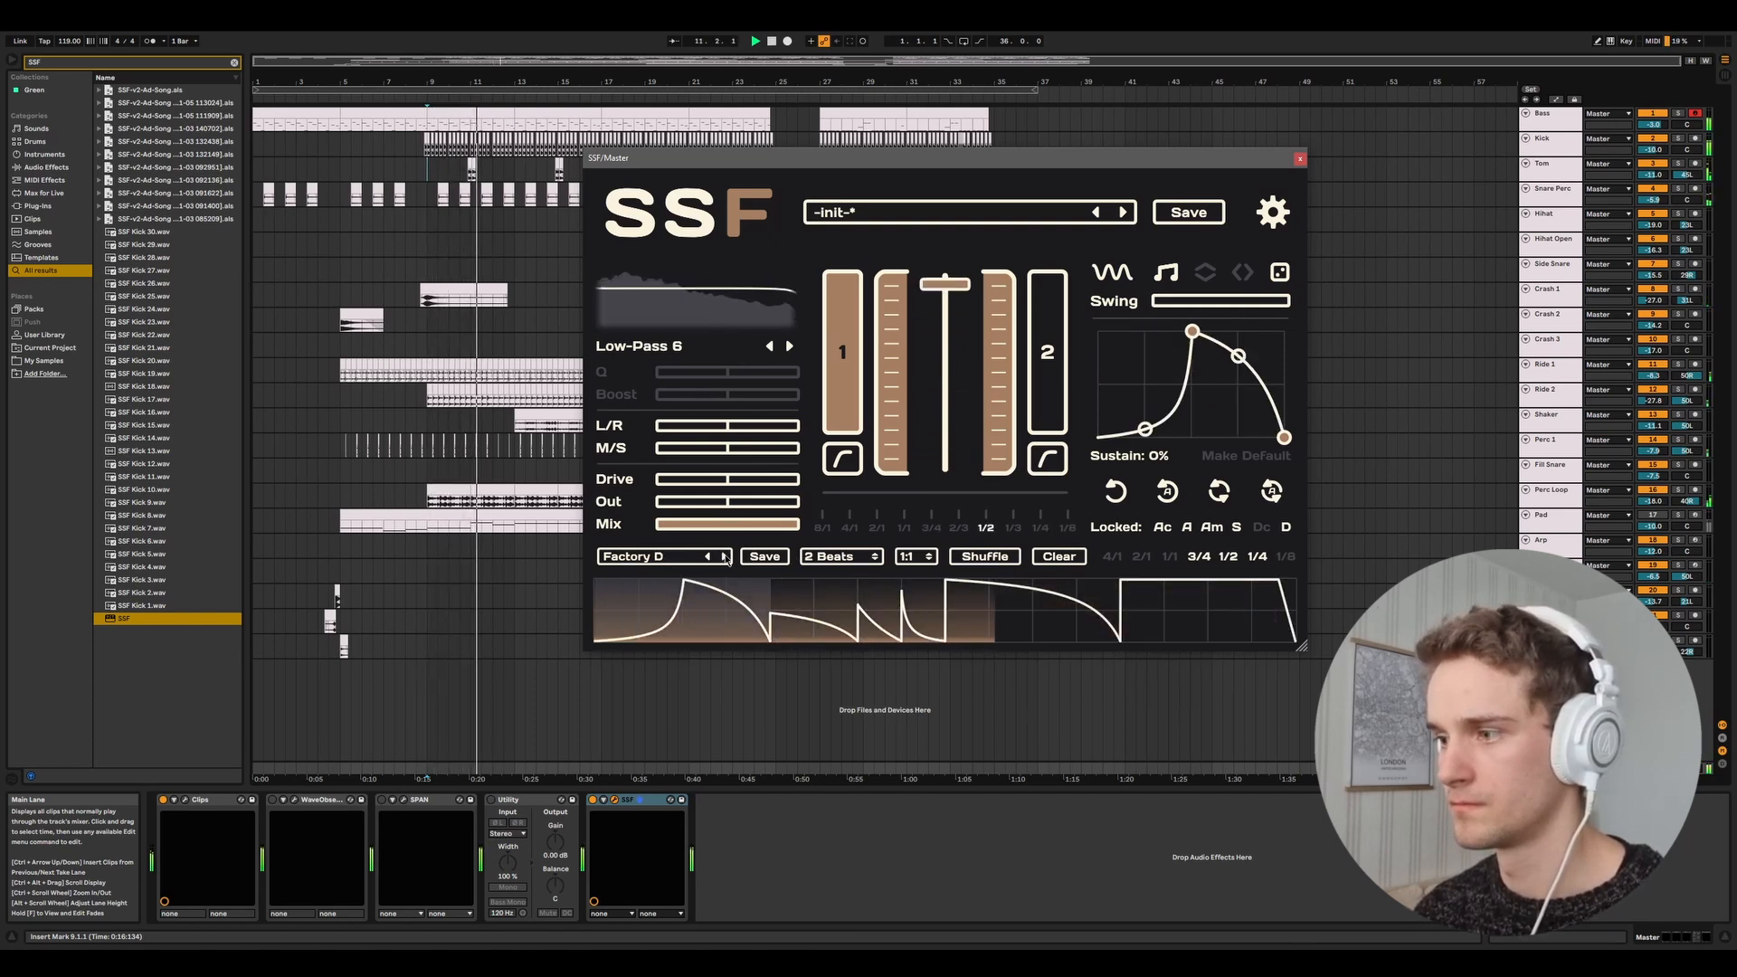
click(724, 558)
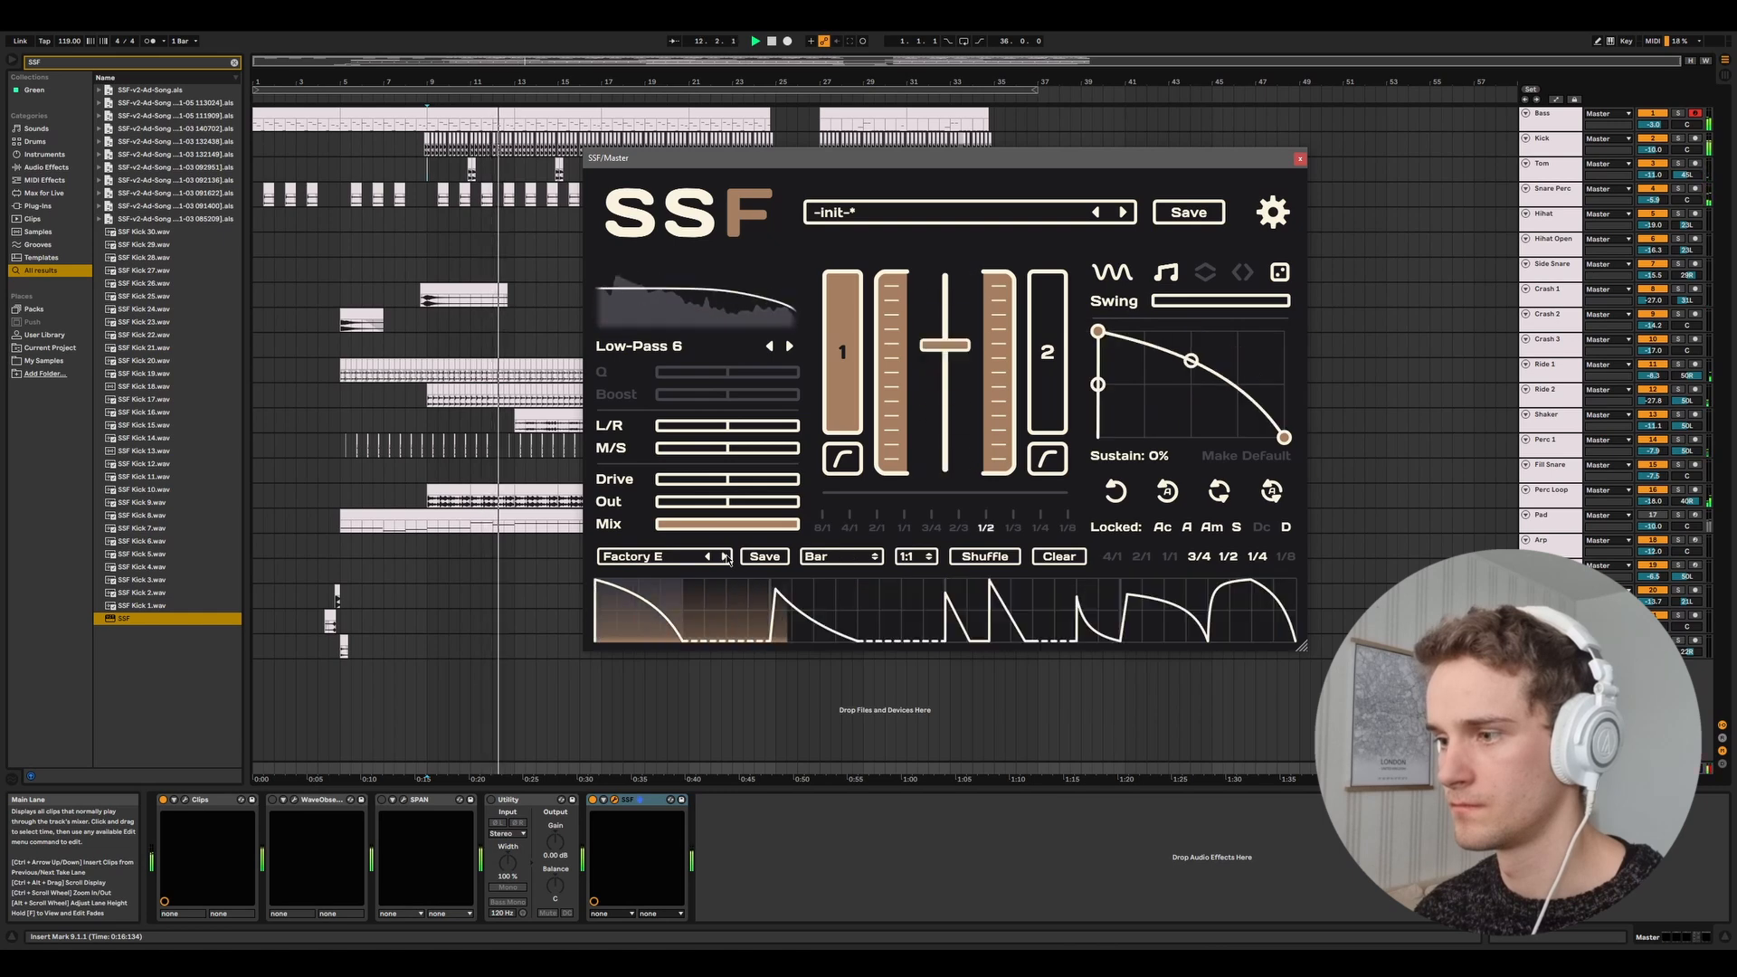
Audition the Factory F, Factory G, Factory H and Factory I patterns in turn while the track plays.
click(724, 558)
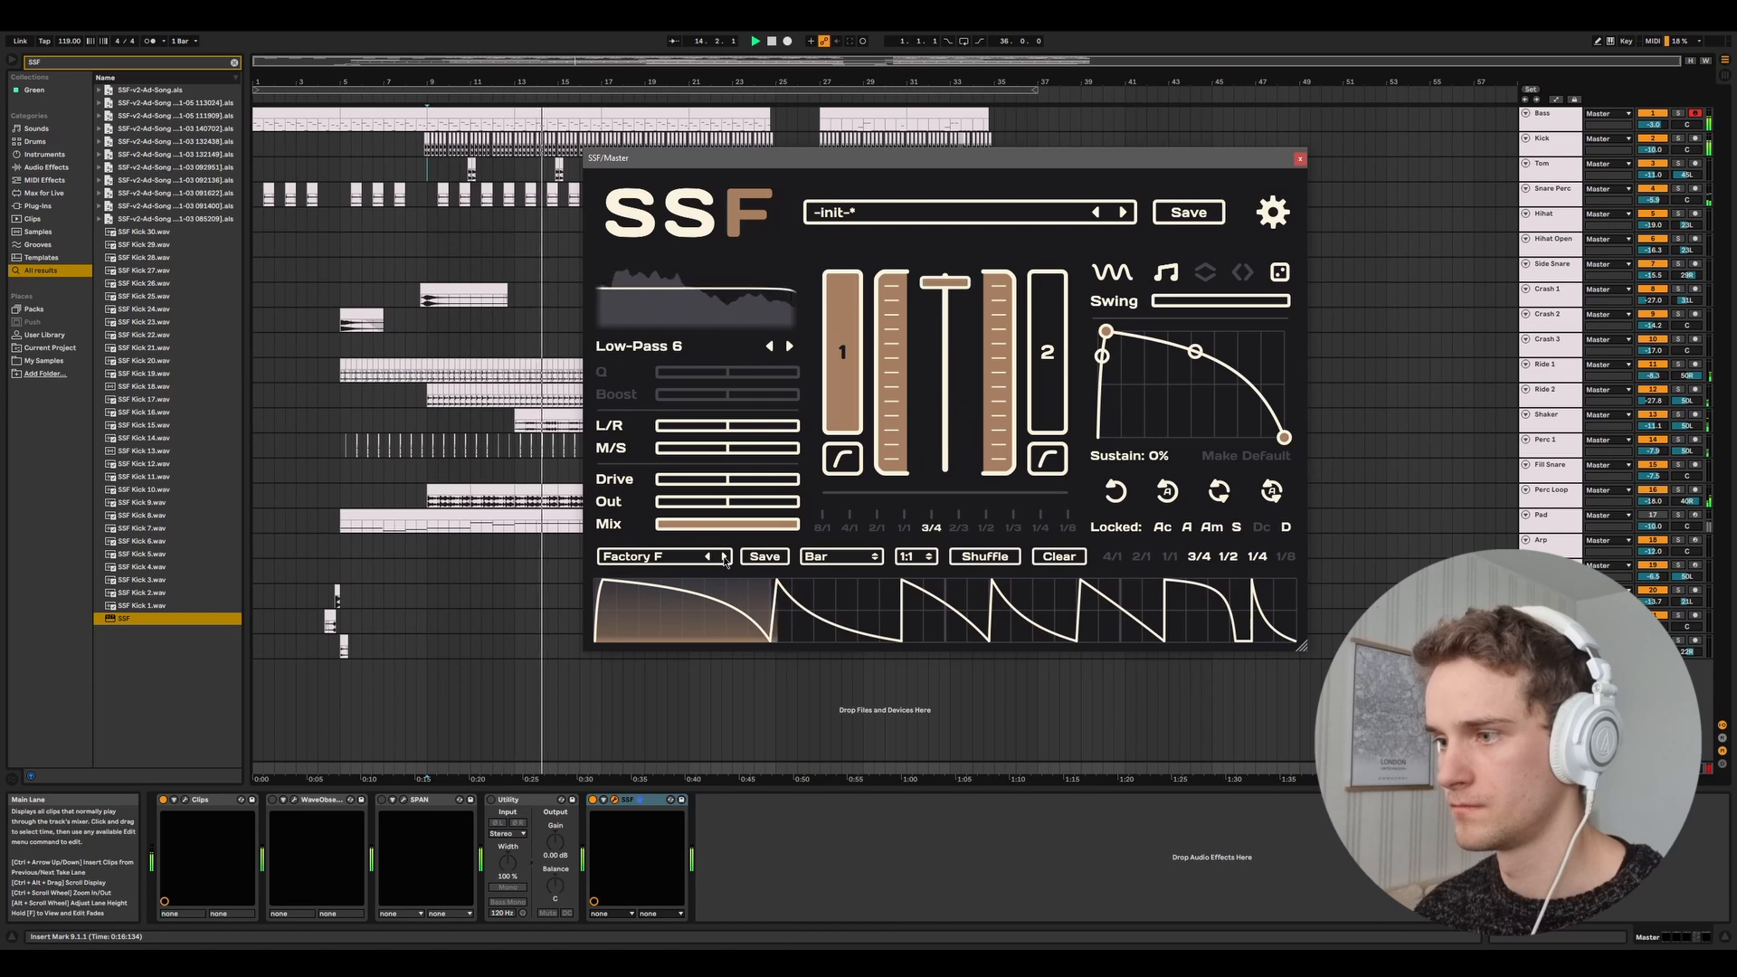
click(723, 558)
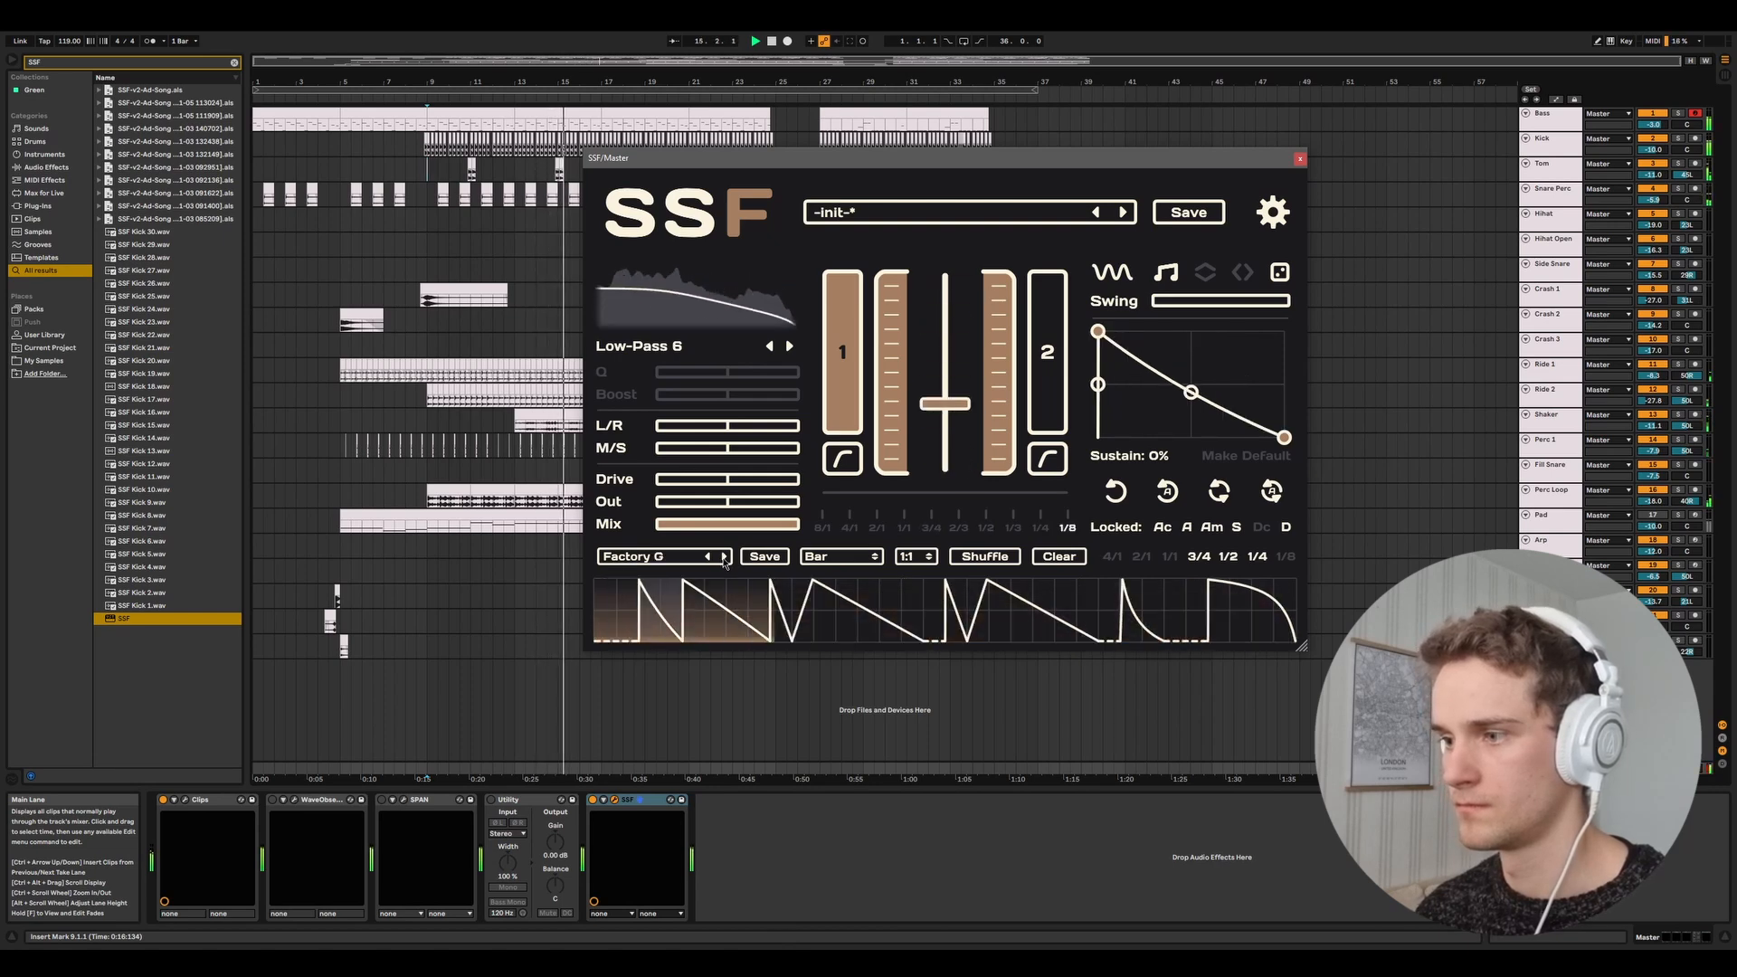
click(724, 557)
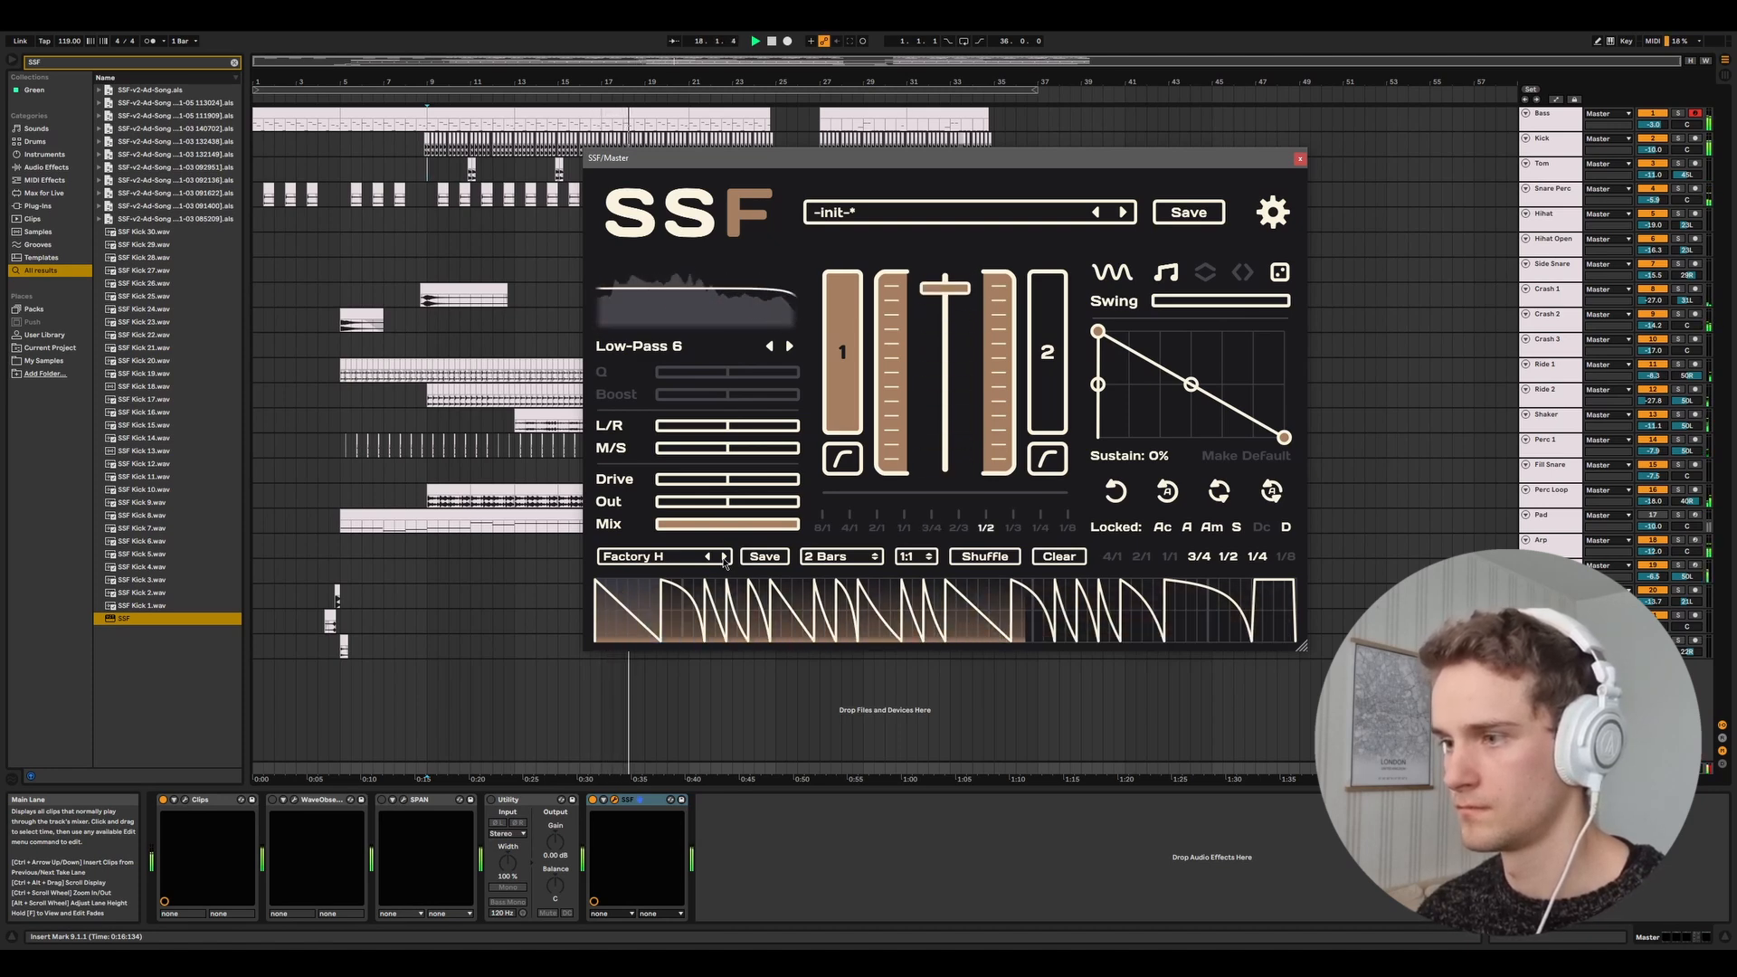
click(723, 558)
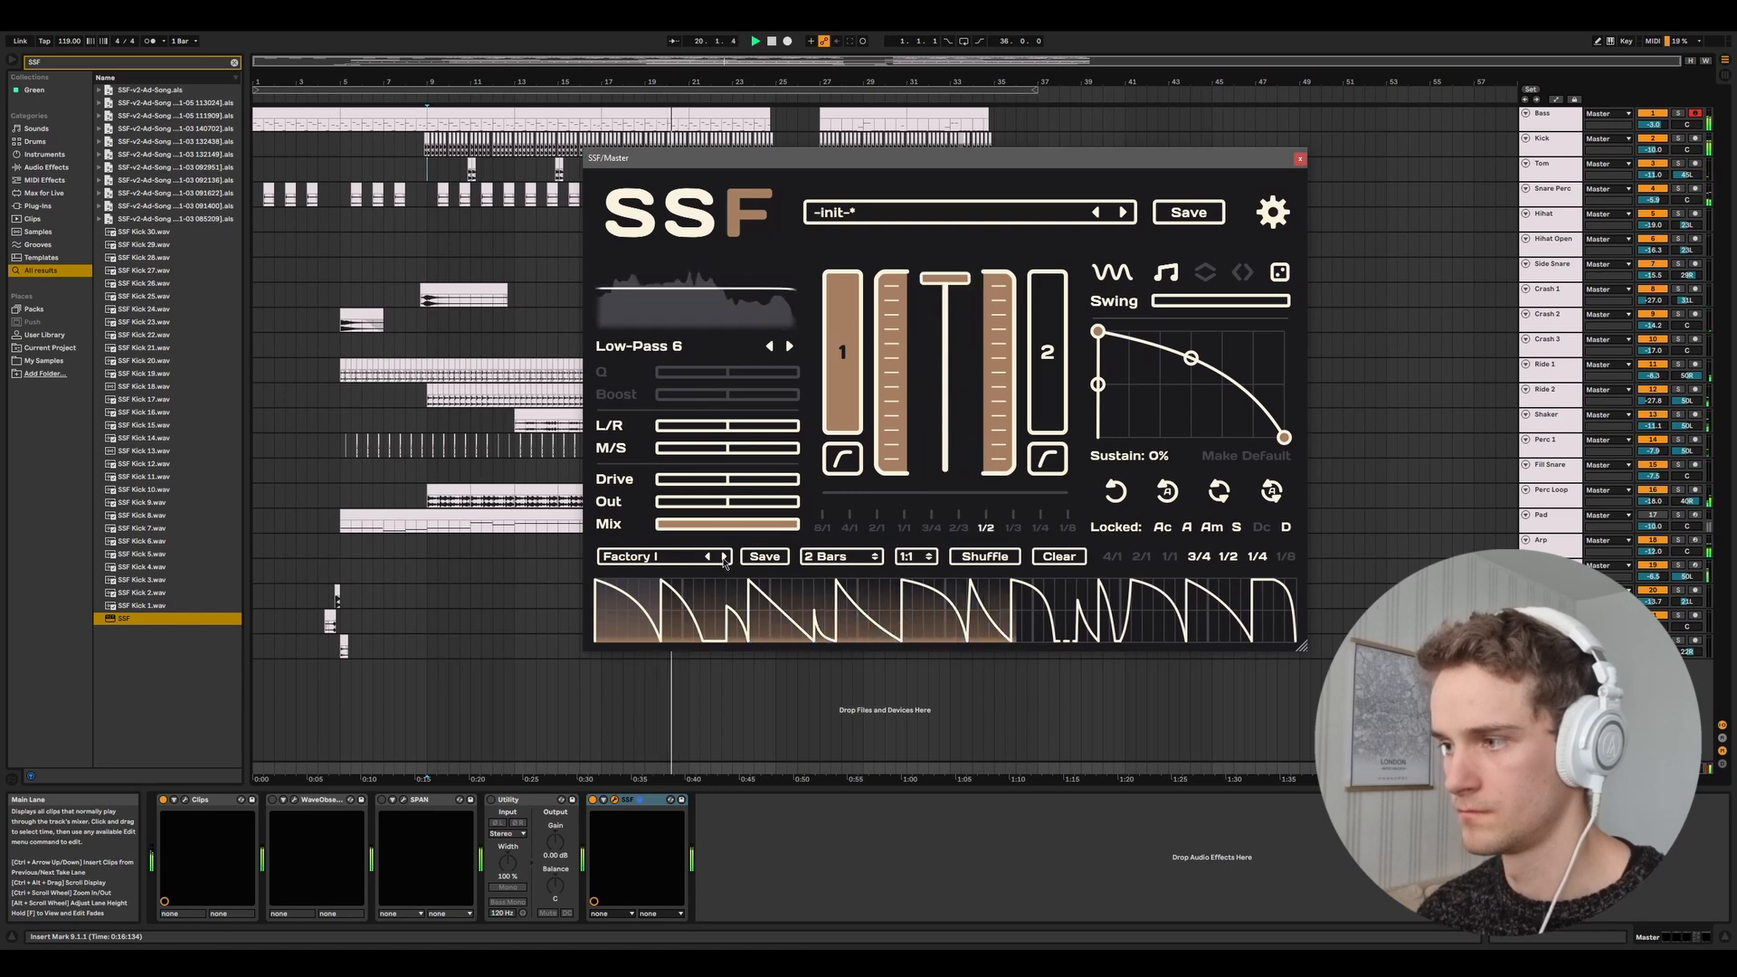
click(724, 557)
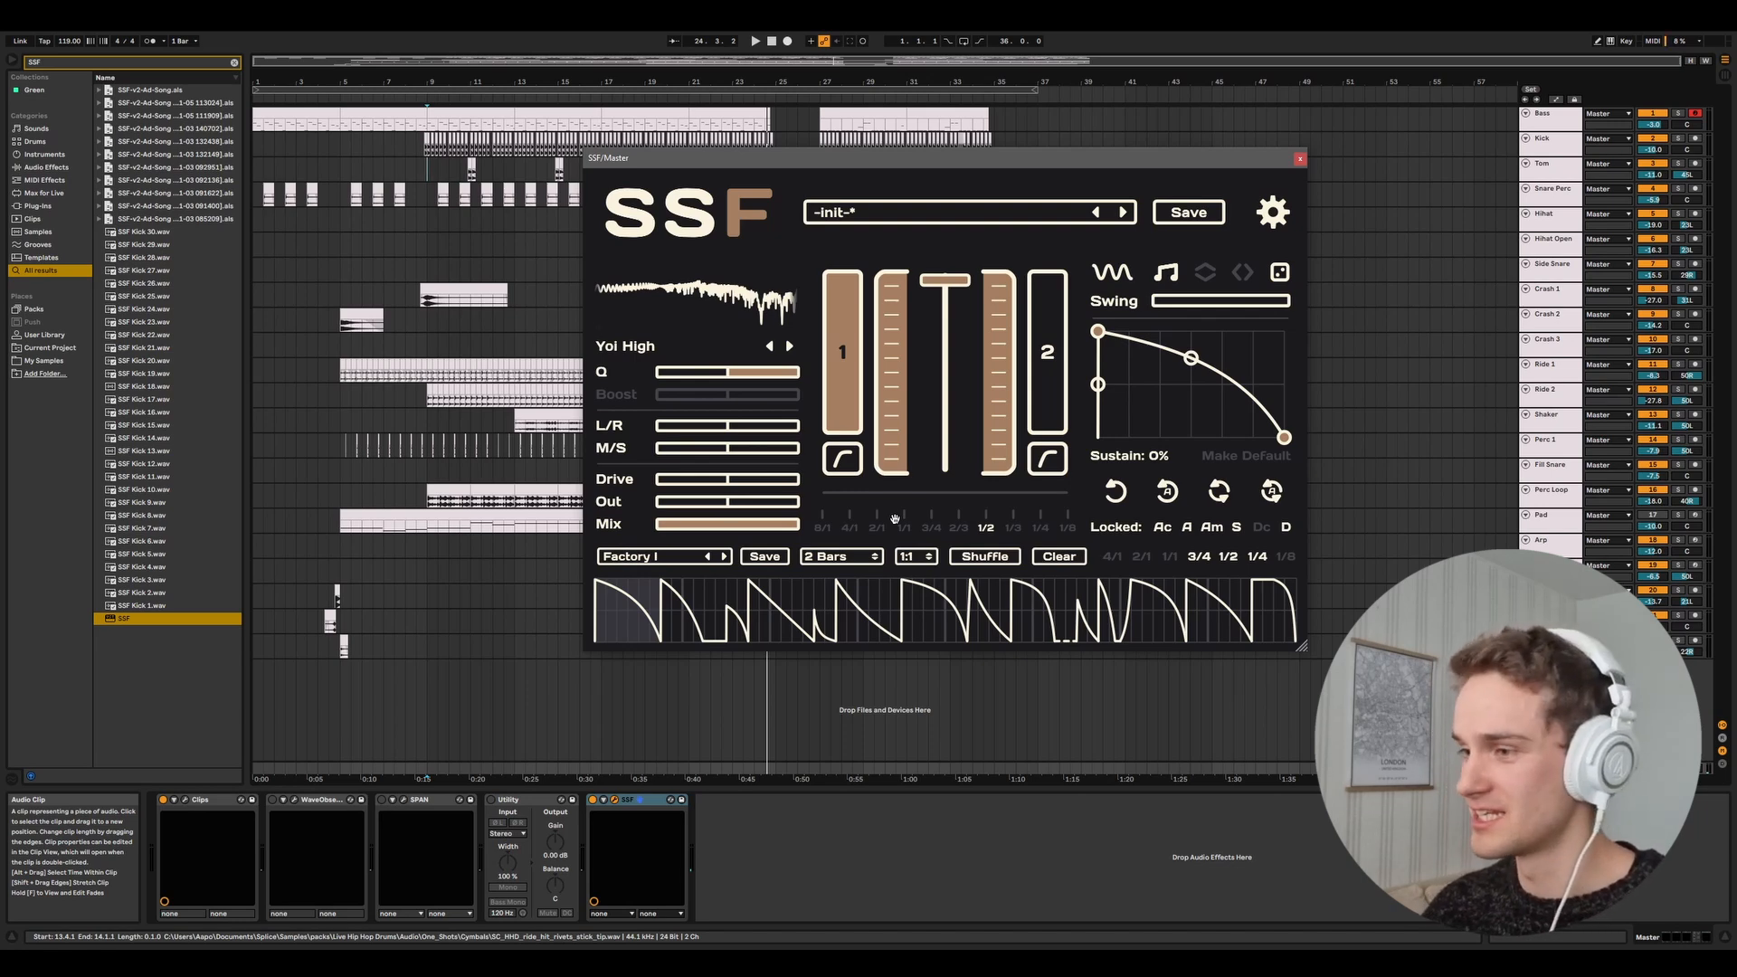
click(1277, 278)
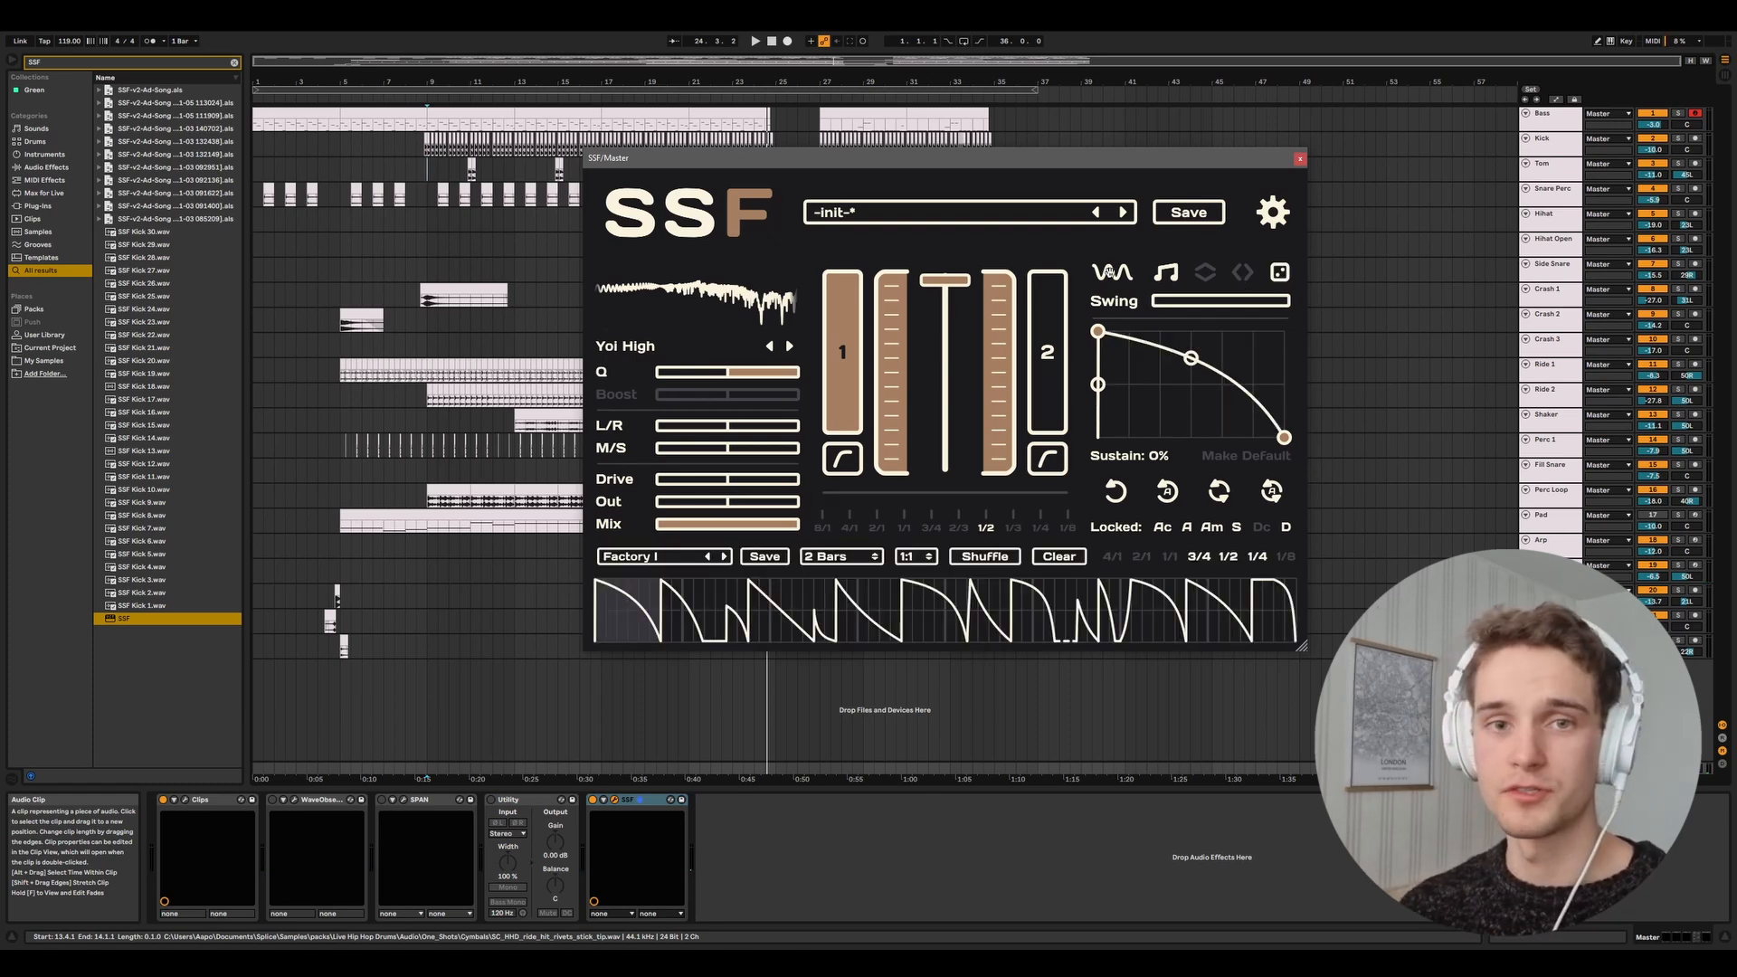